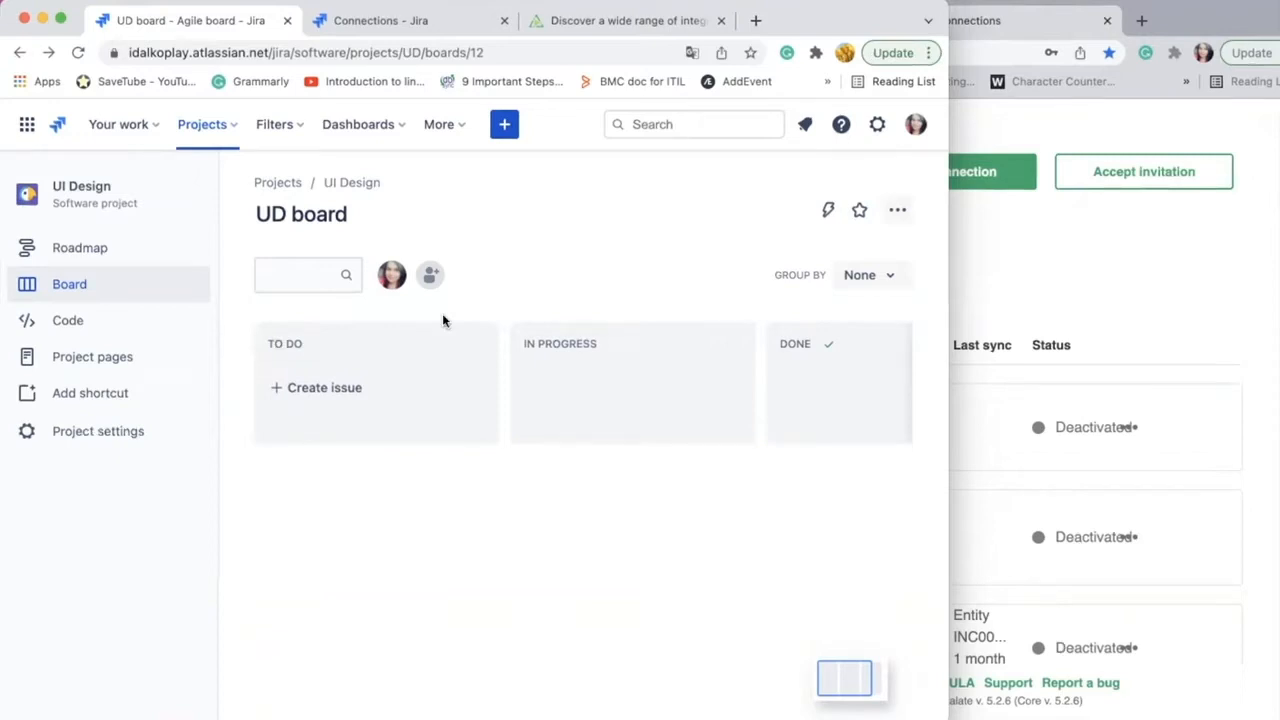
click(451, 125)
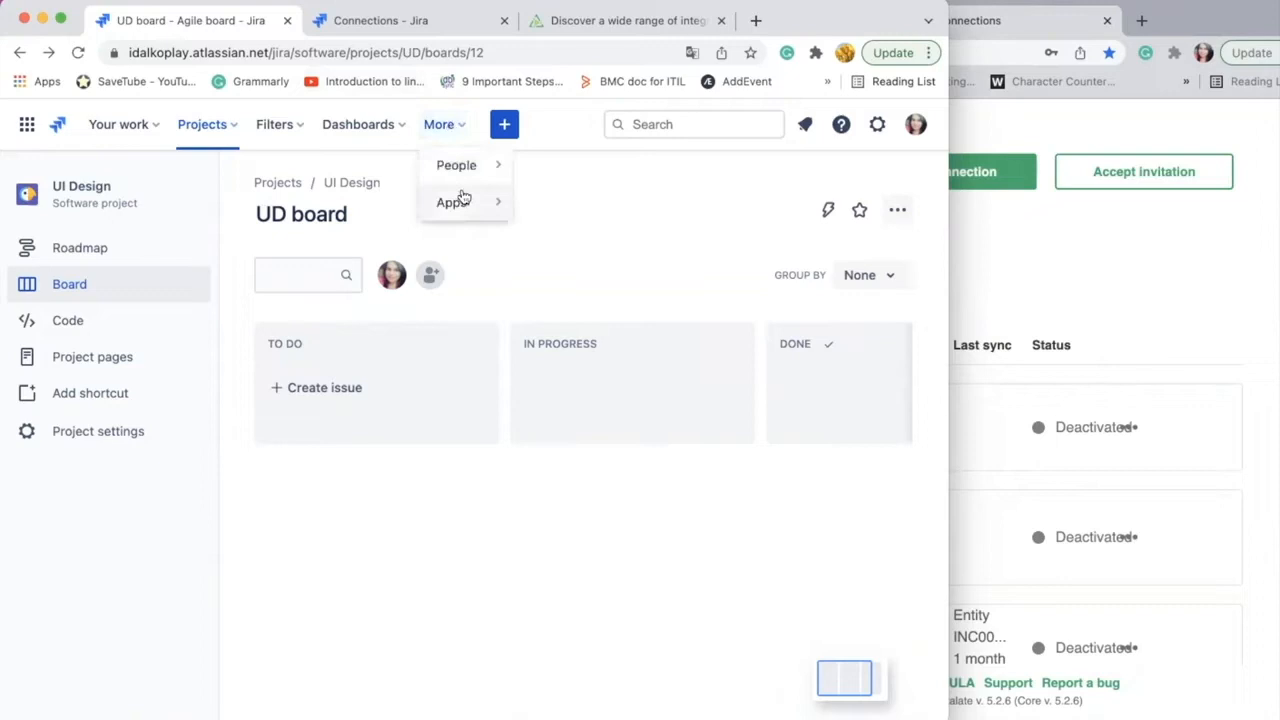
mouse_move(455, 202)
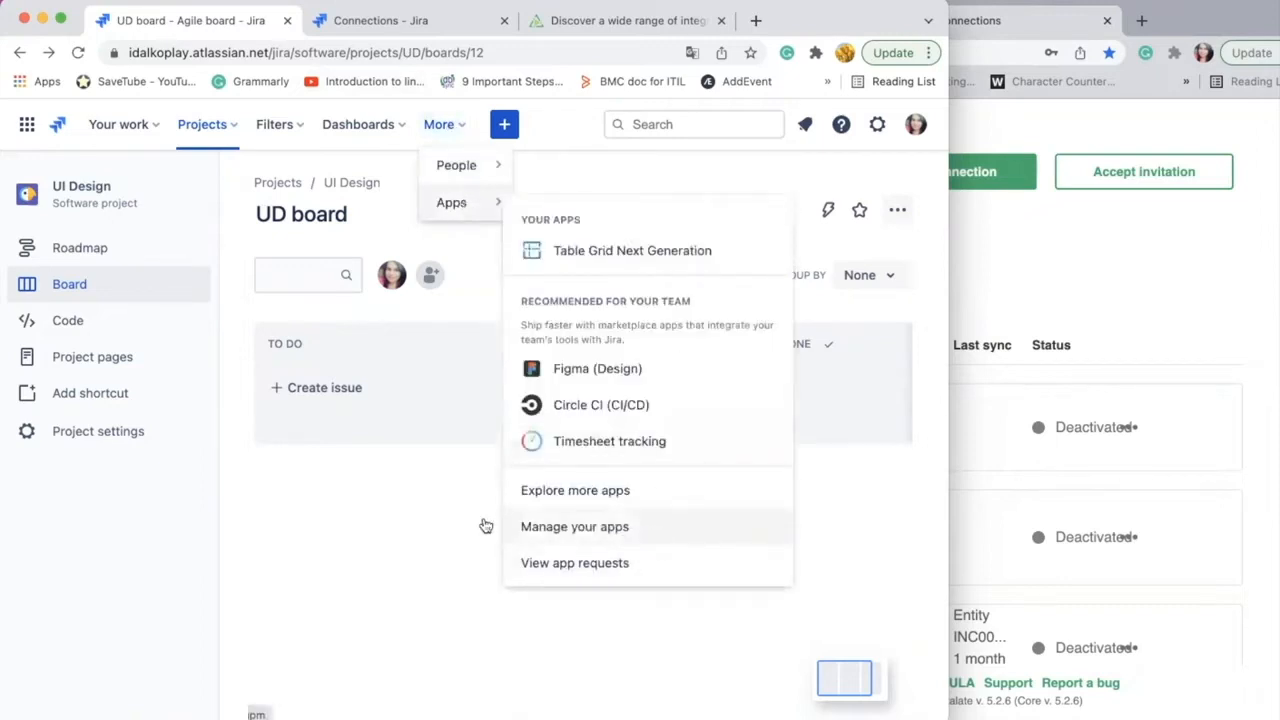
click(409, 523)
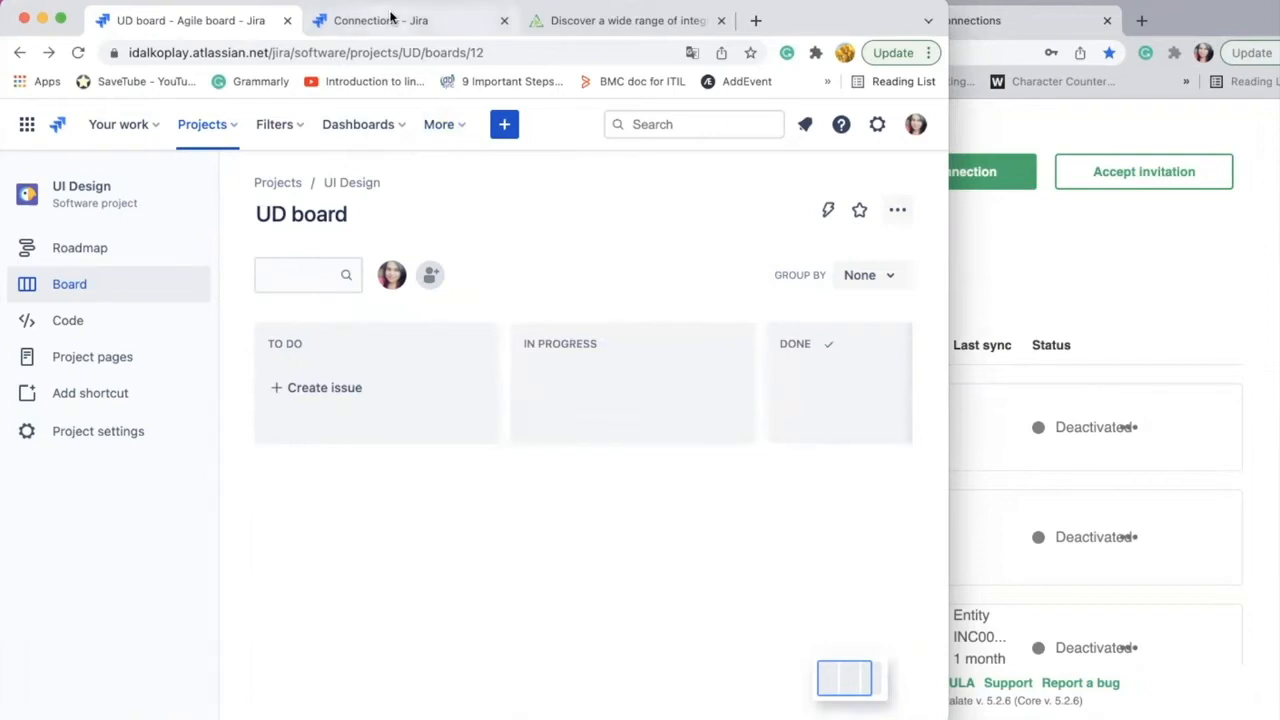
- View Jira's Exalate Connections page and look through the supported connectors on the Exalate integrations website
click(391, 18)
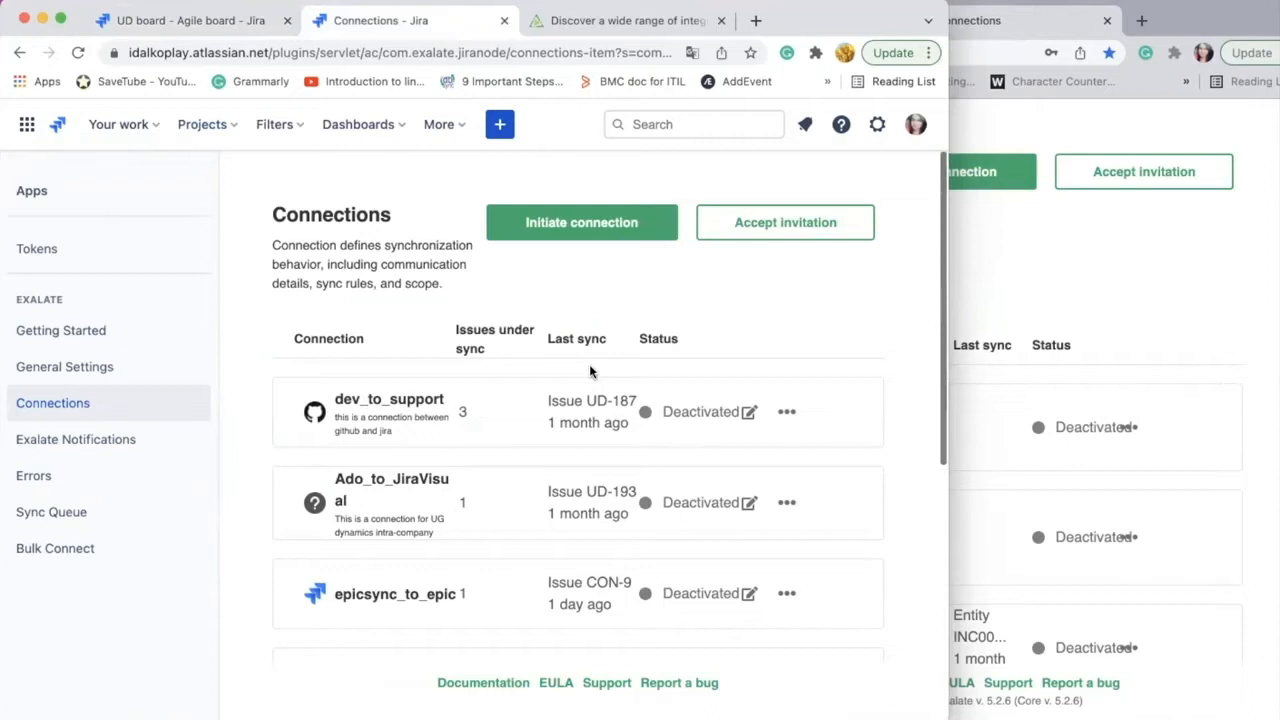
click(668, 14)
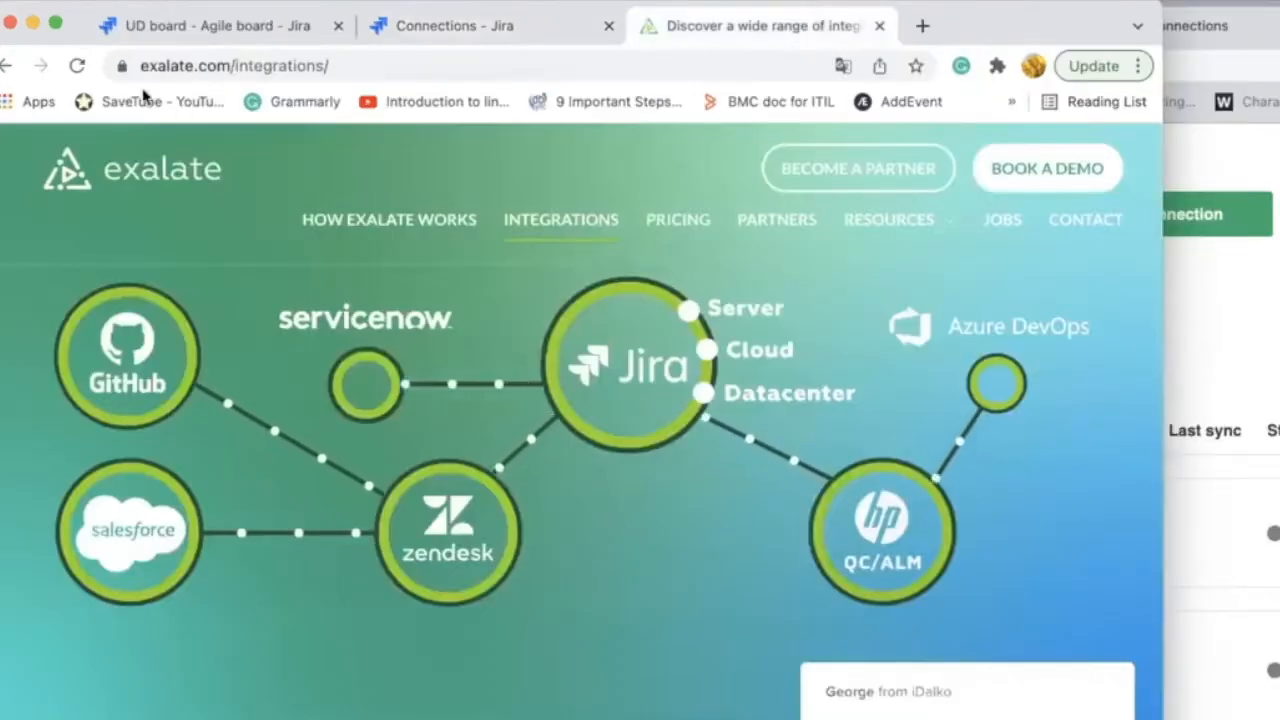
scroll(651, 575, down, 5)
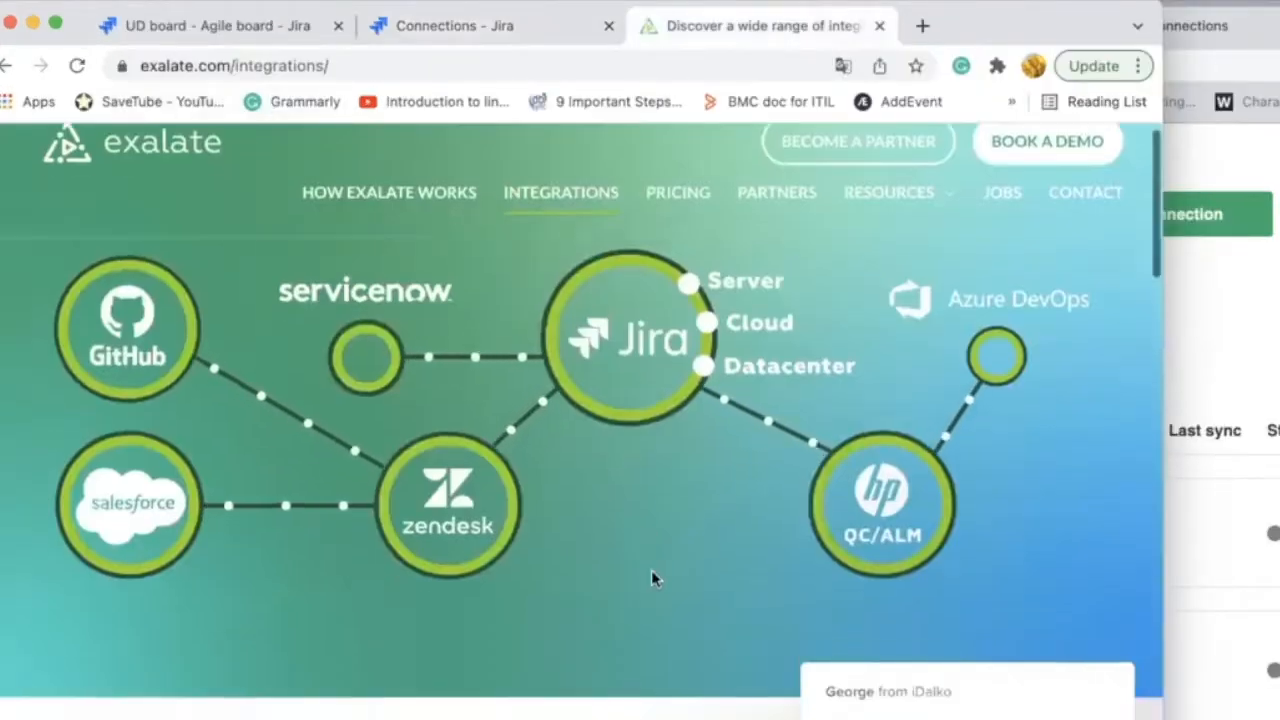
scroll(651, 578, down, 10)
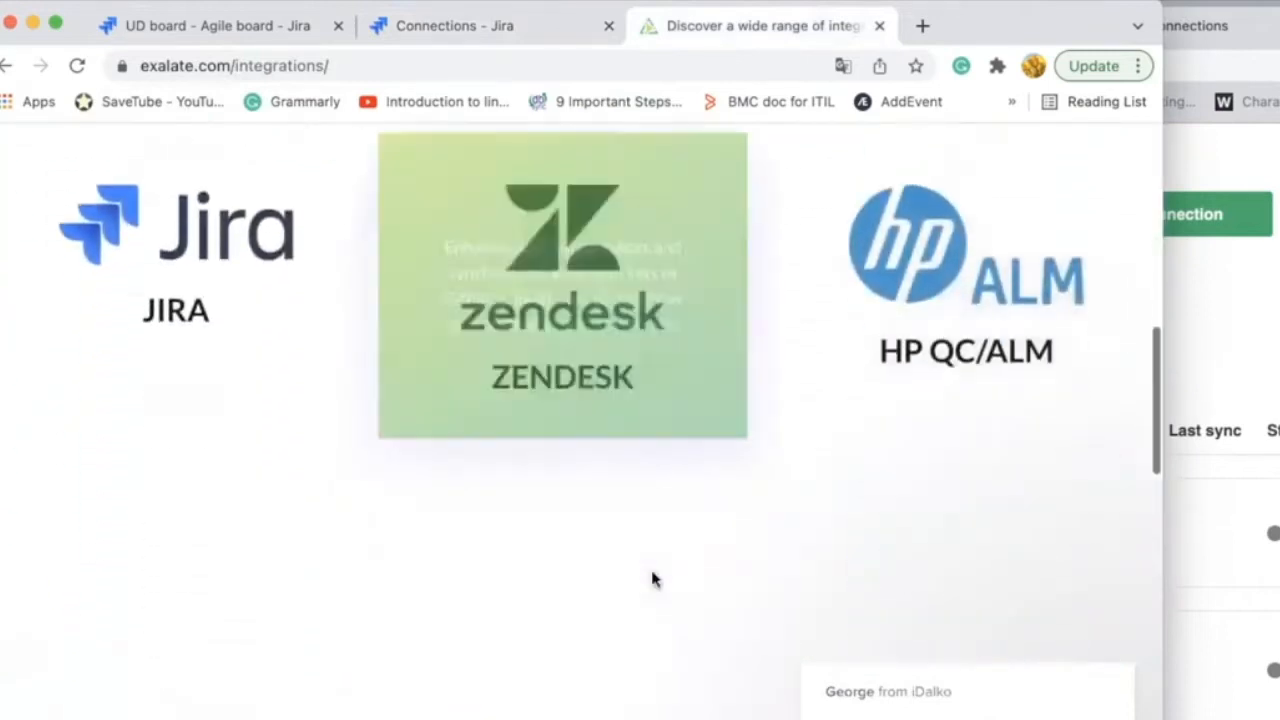
scroll(652, 580, down, 1)
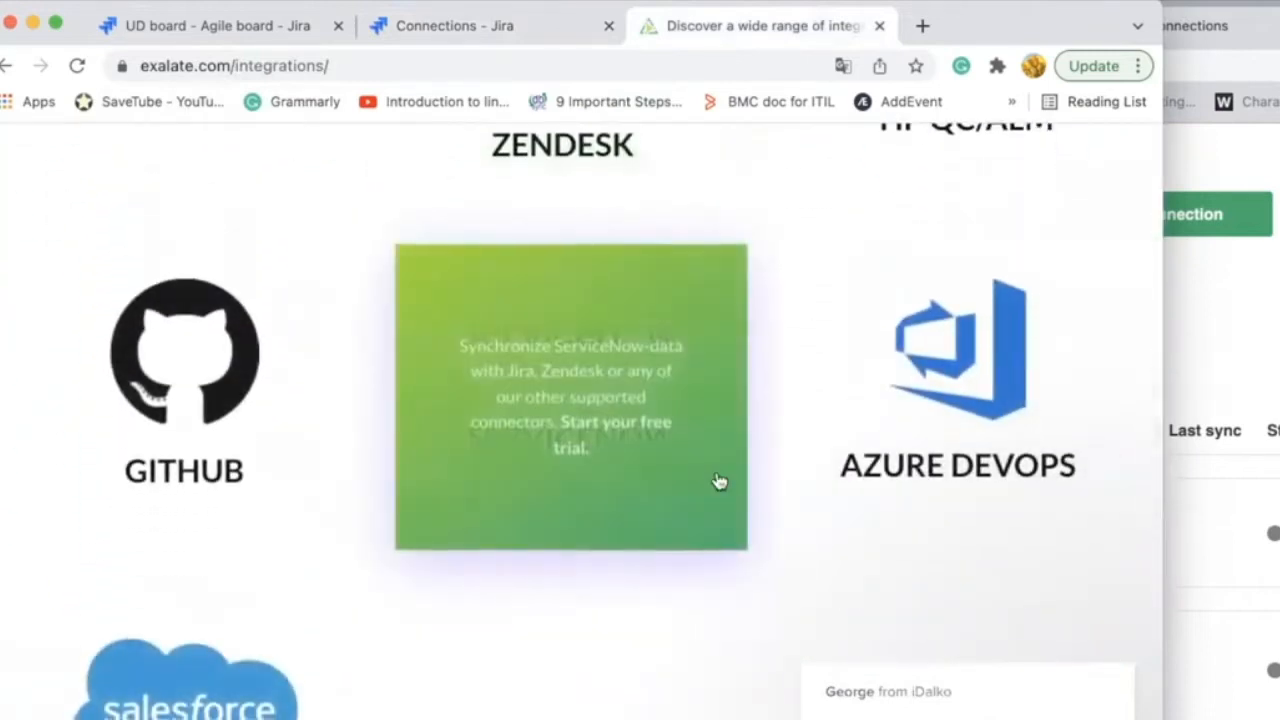
scroll(716, 557, up, 2)
scroll(716, 557, up, 1)
scroll(716, 557, down, 3)
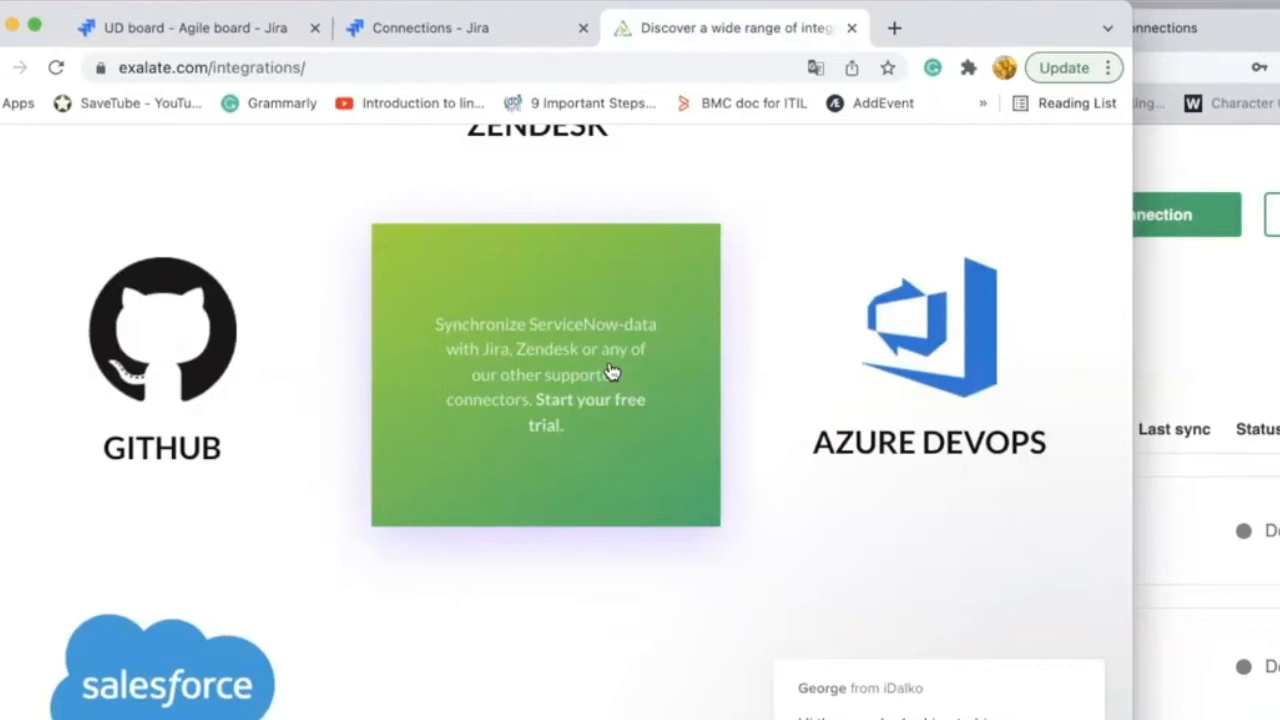
- Look at the Exalate console for ServiceNow, and return to the Exalate Connections page in Jira
key(super+grave)
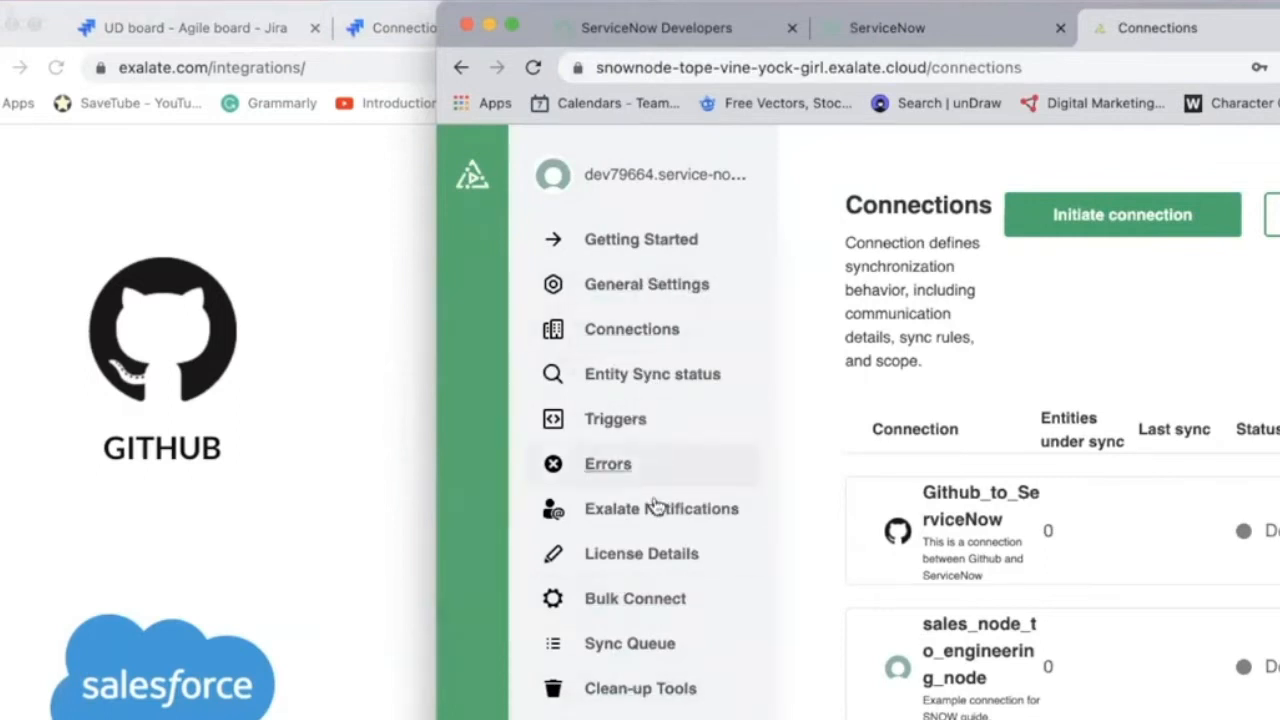
click(372, 420)
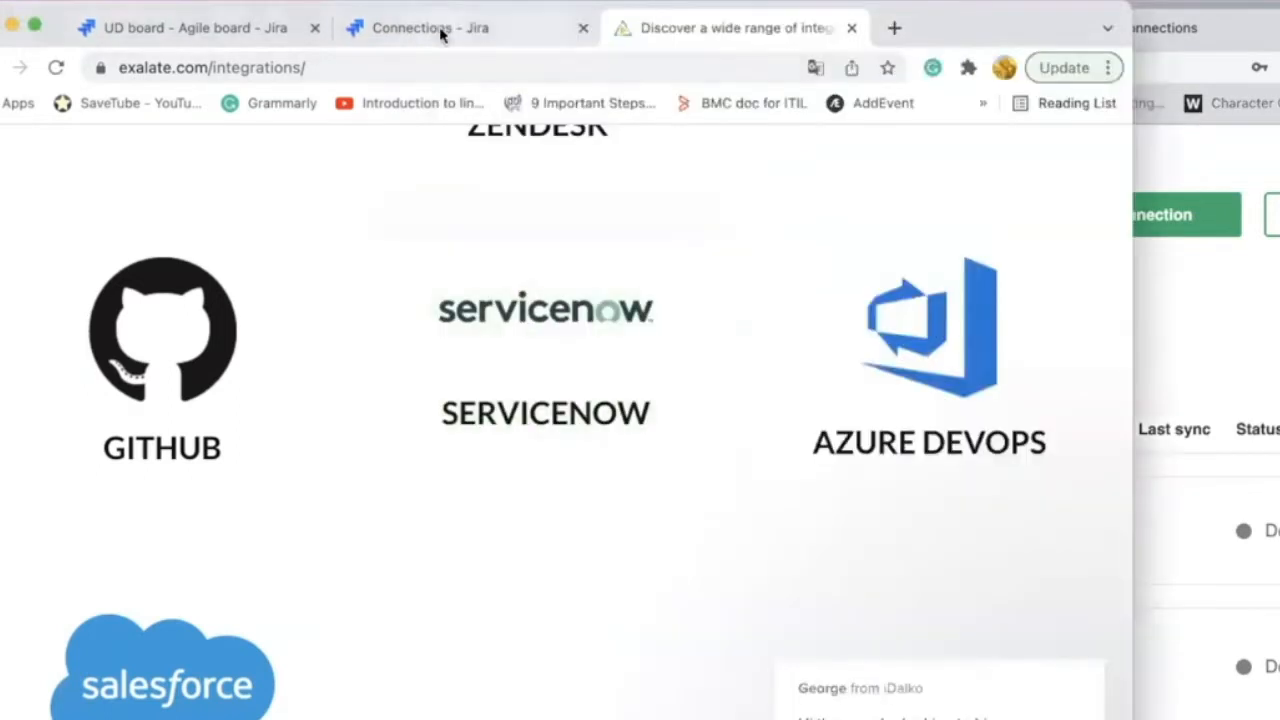
click(440, 30)
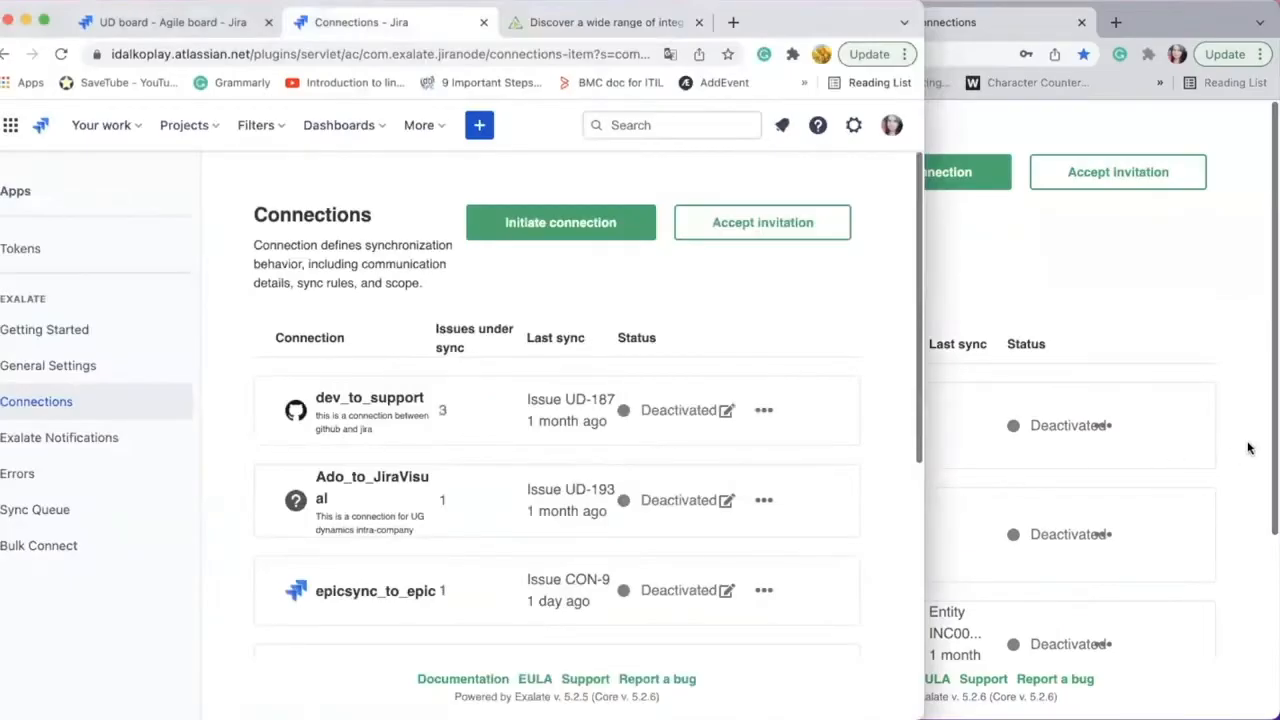
click(1248, 448)
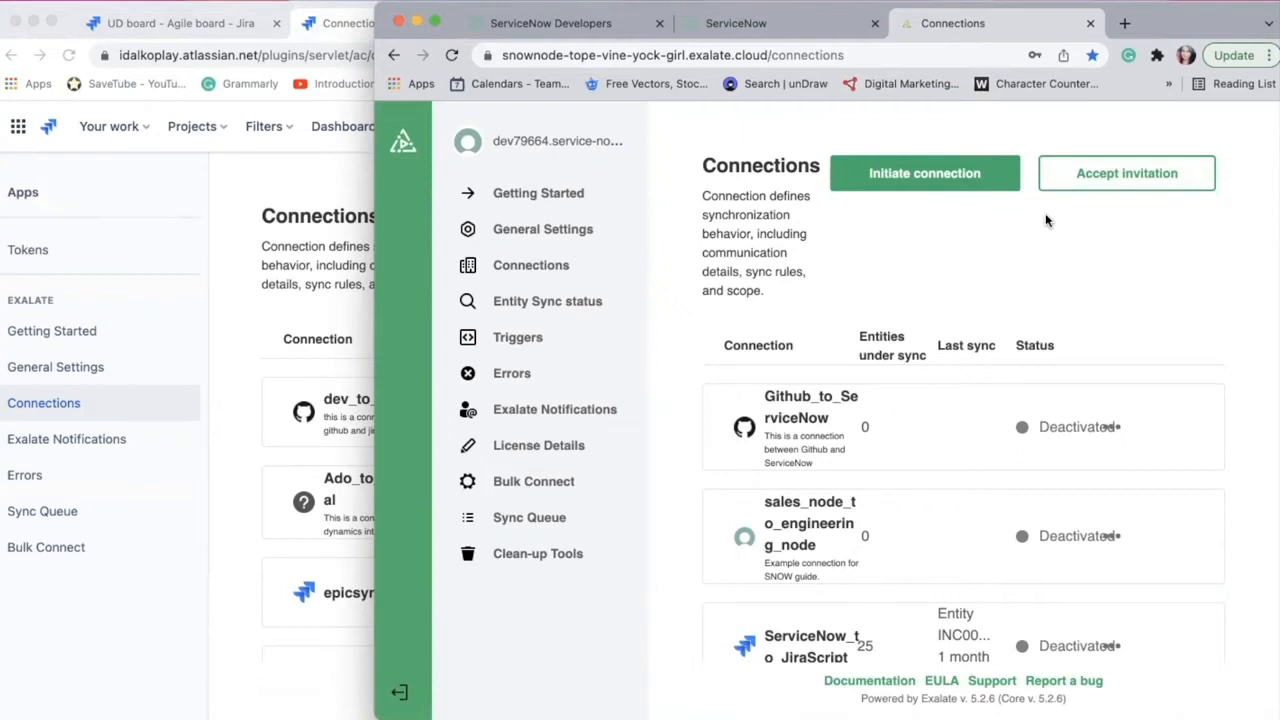
click(933, 182)
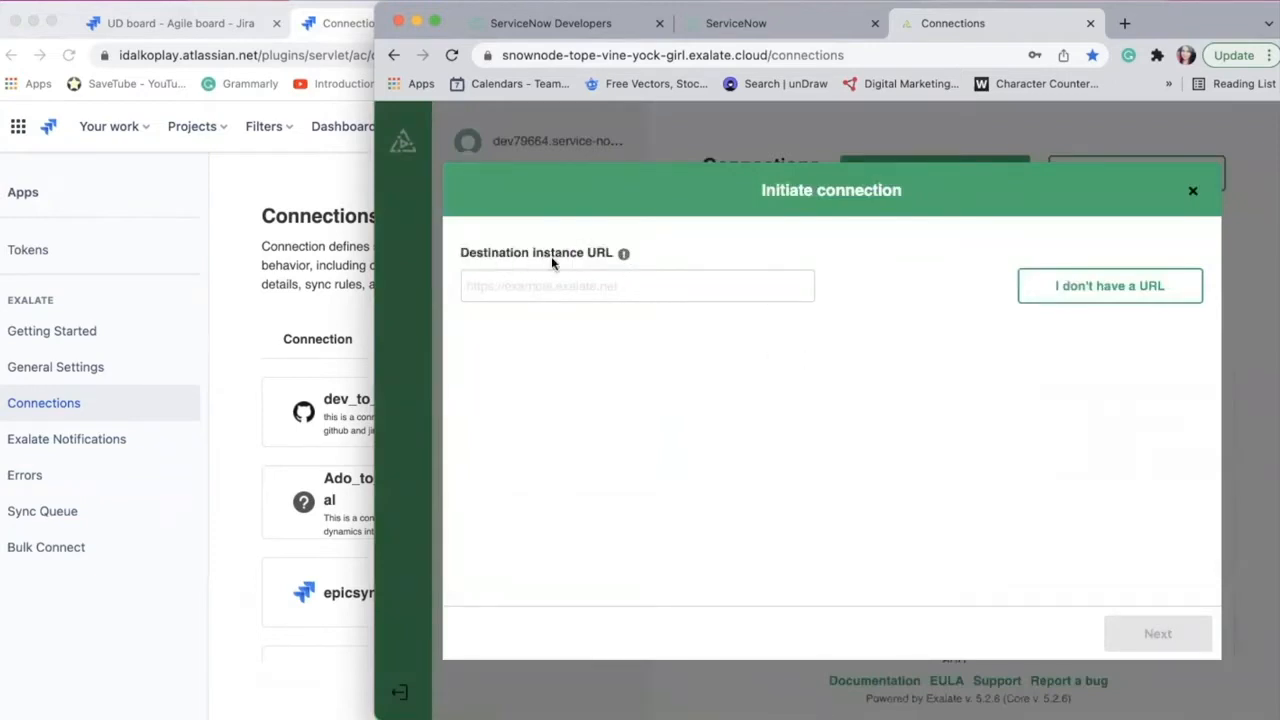
double_click(557, 256)
click(243, 248)
click(237, 55)
click(302, 55)
drag(302, 55, 80, 55)
key(super+c)
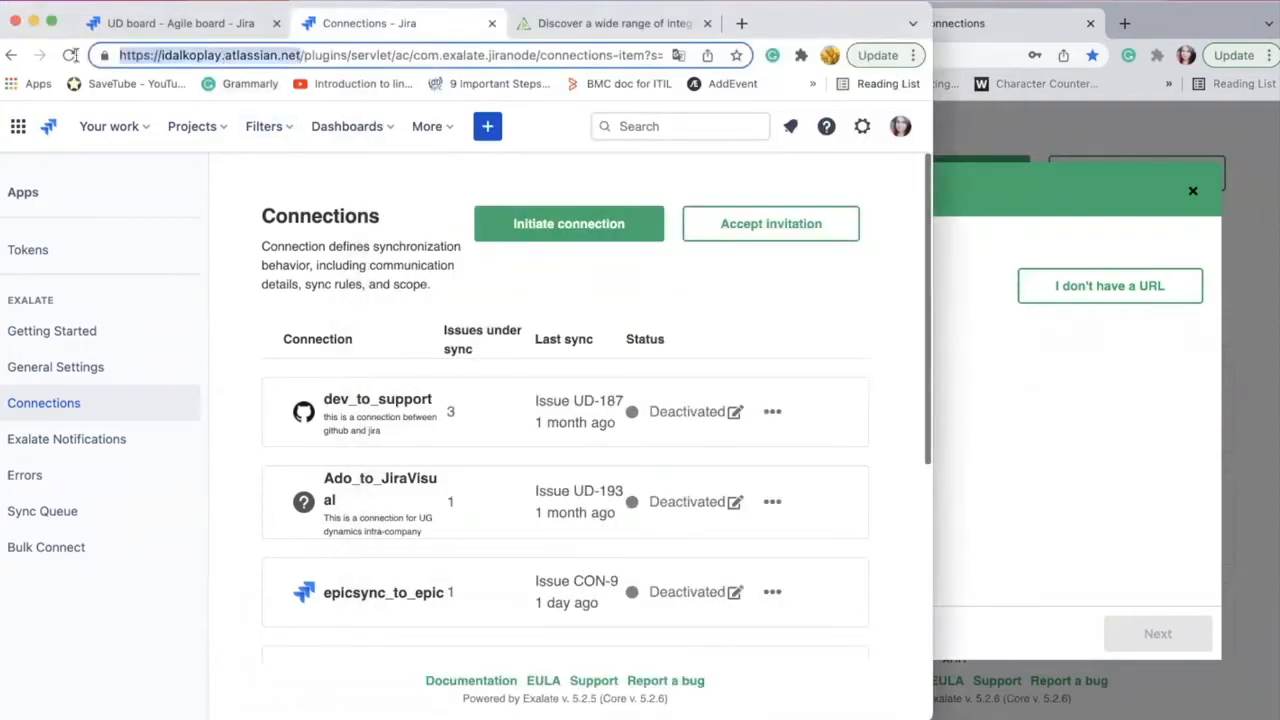
click(1096, 364)
click(678, 285)
key(super+v)
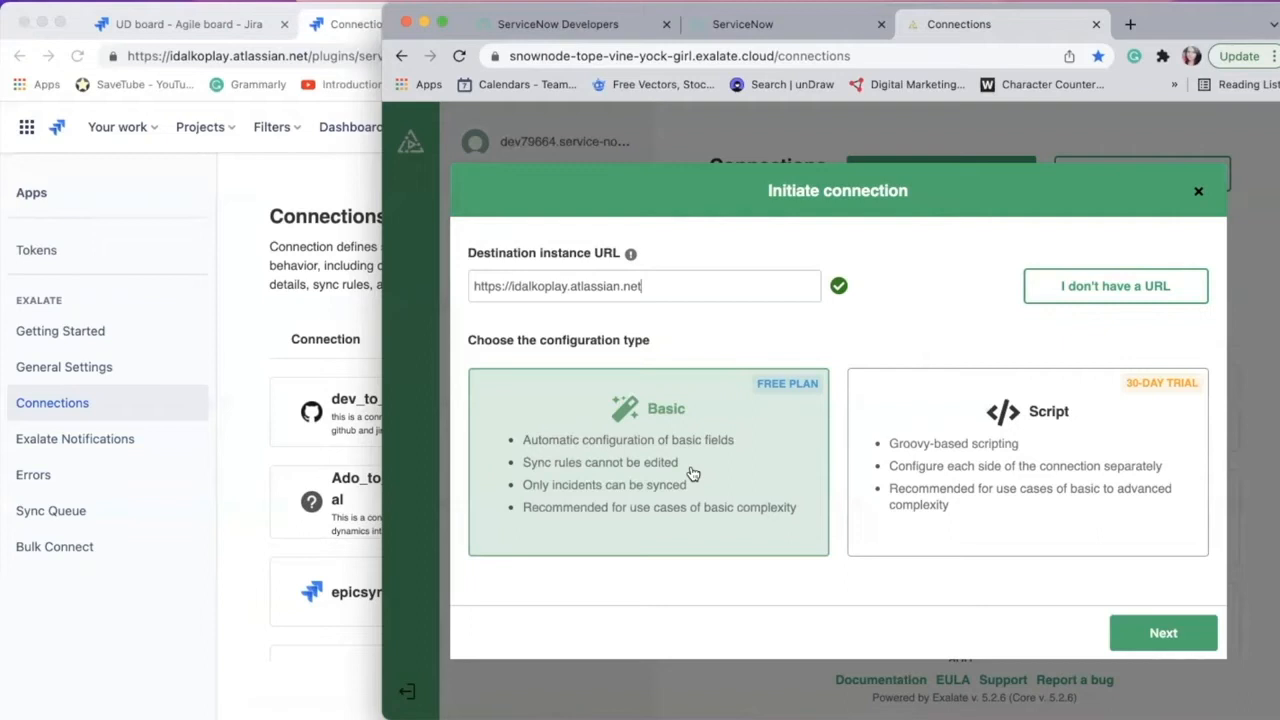
click(1155, 640)
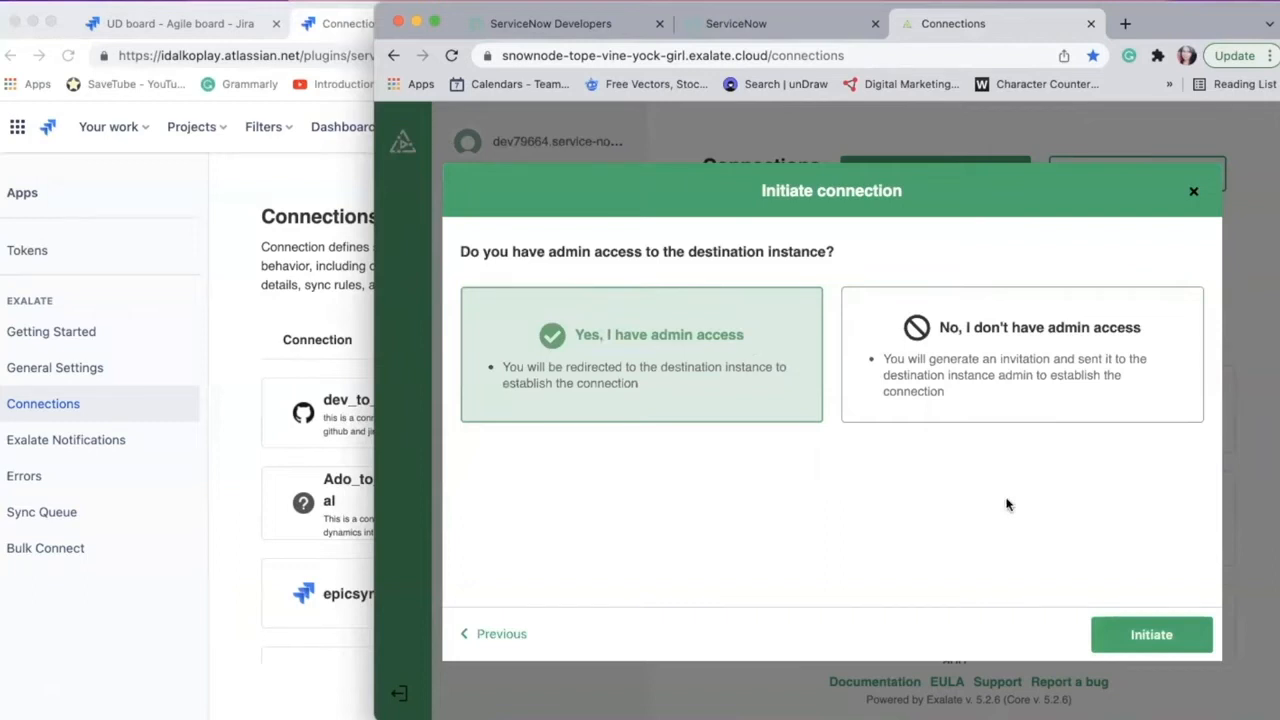
click(1141, 632)
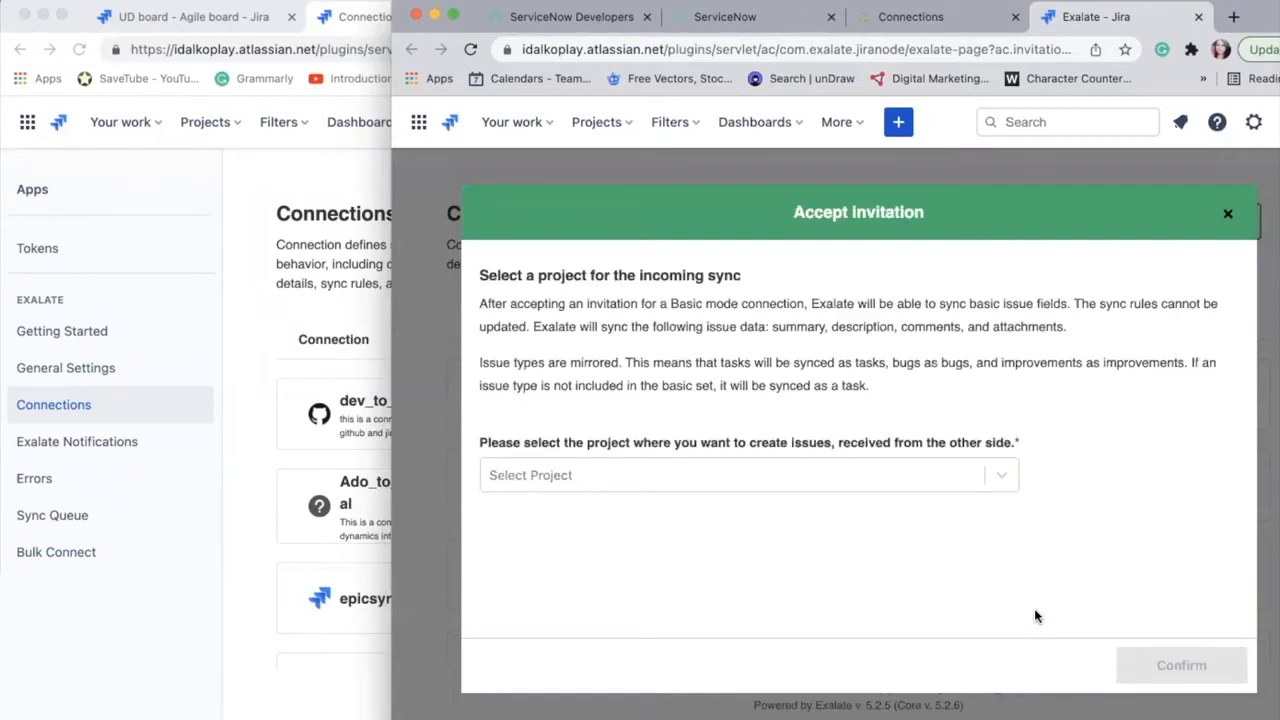
- Accept the invitation in Jira with UI Design (UD) as the project for incoming issues, and dismiss the notification
click(1000, 476)
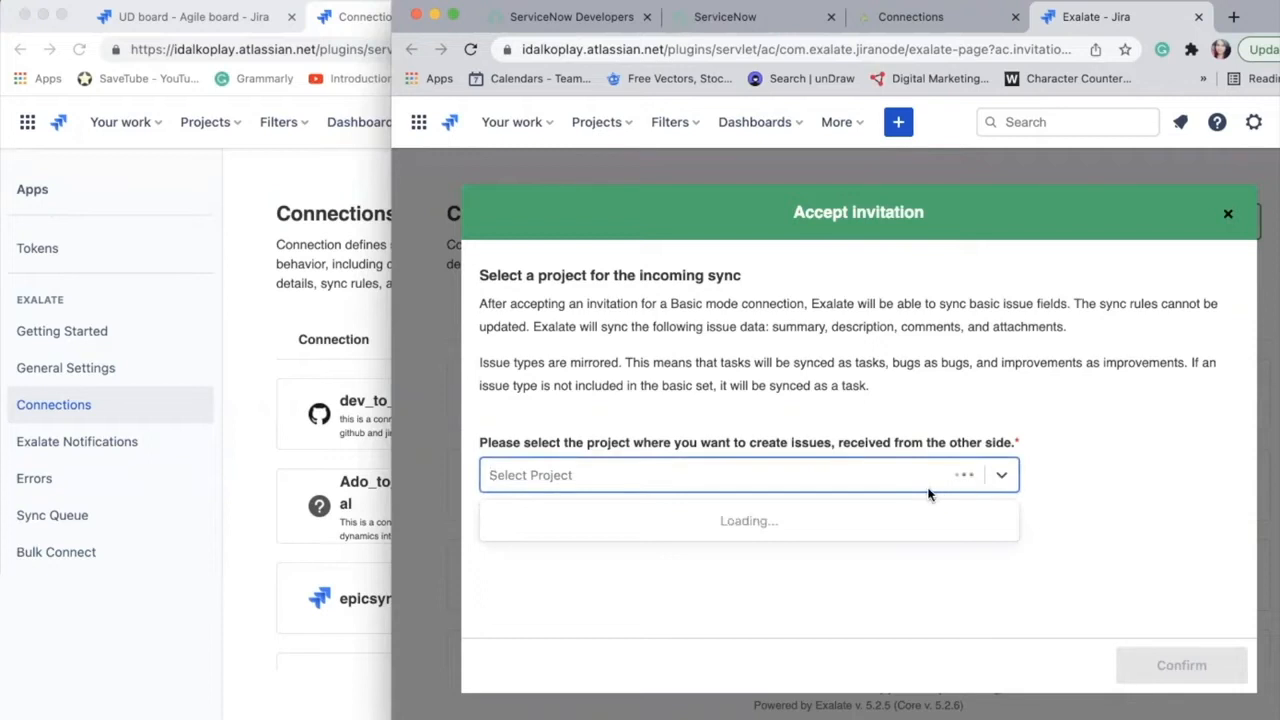
click(810, 608)
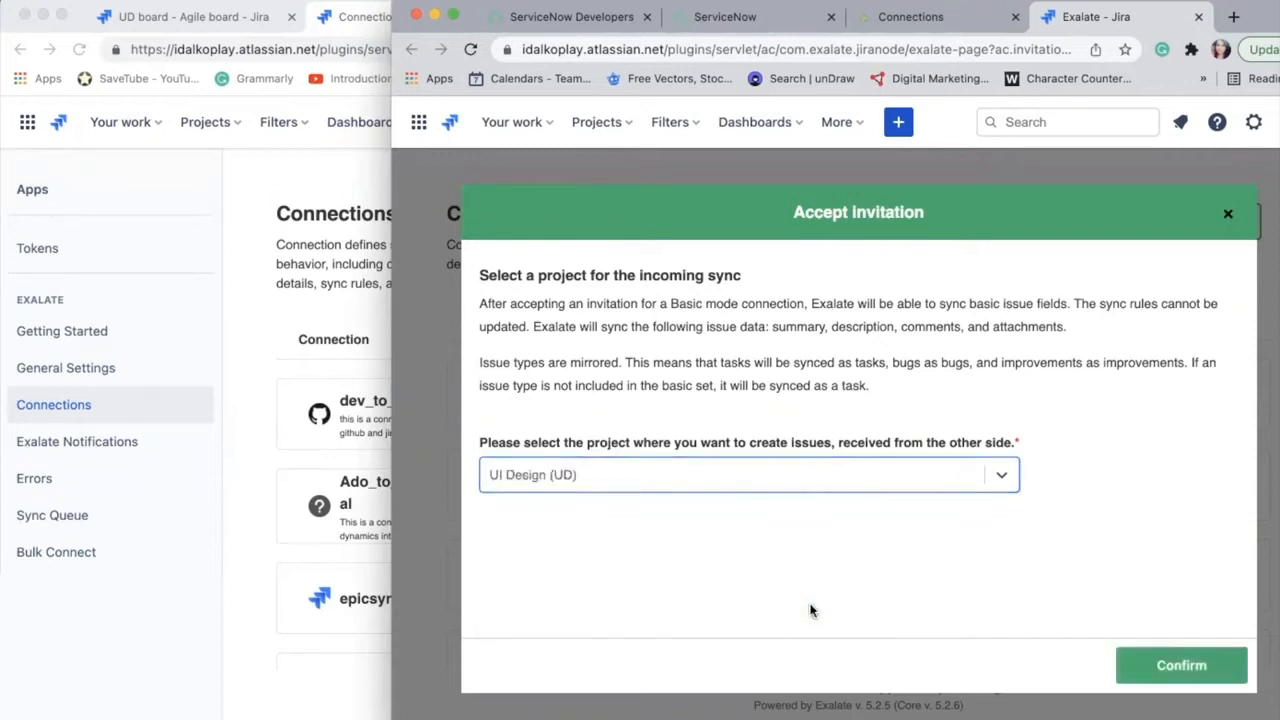
click(187, 19)
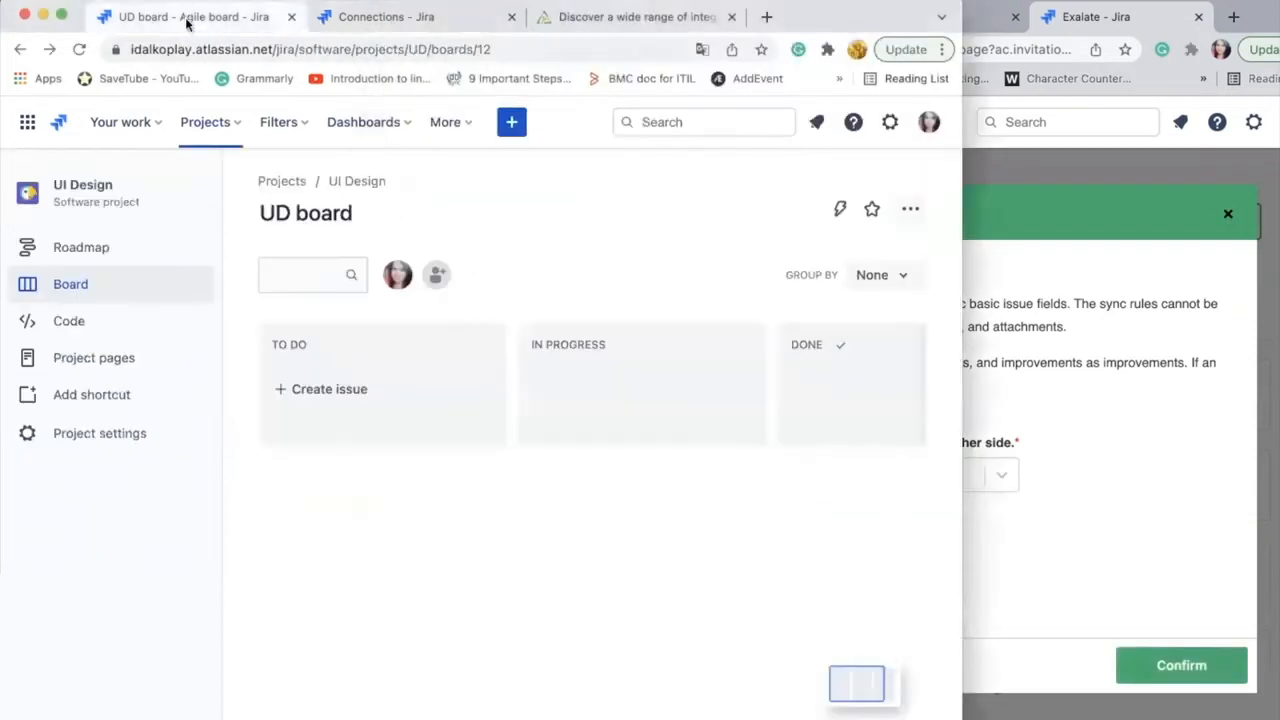
click(1090, 248)
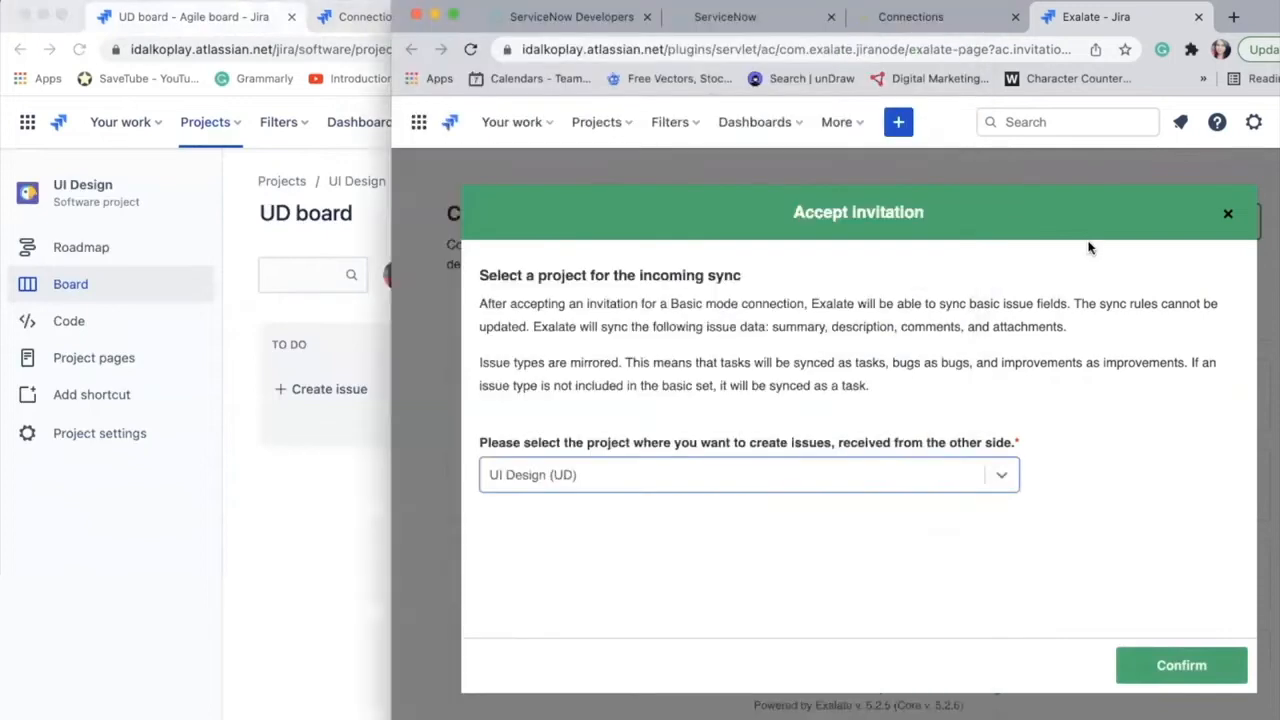
click(1178, 676)
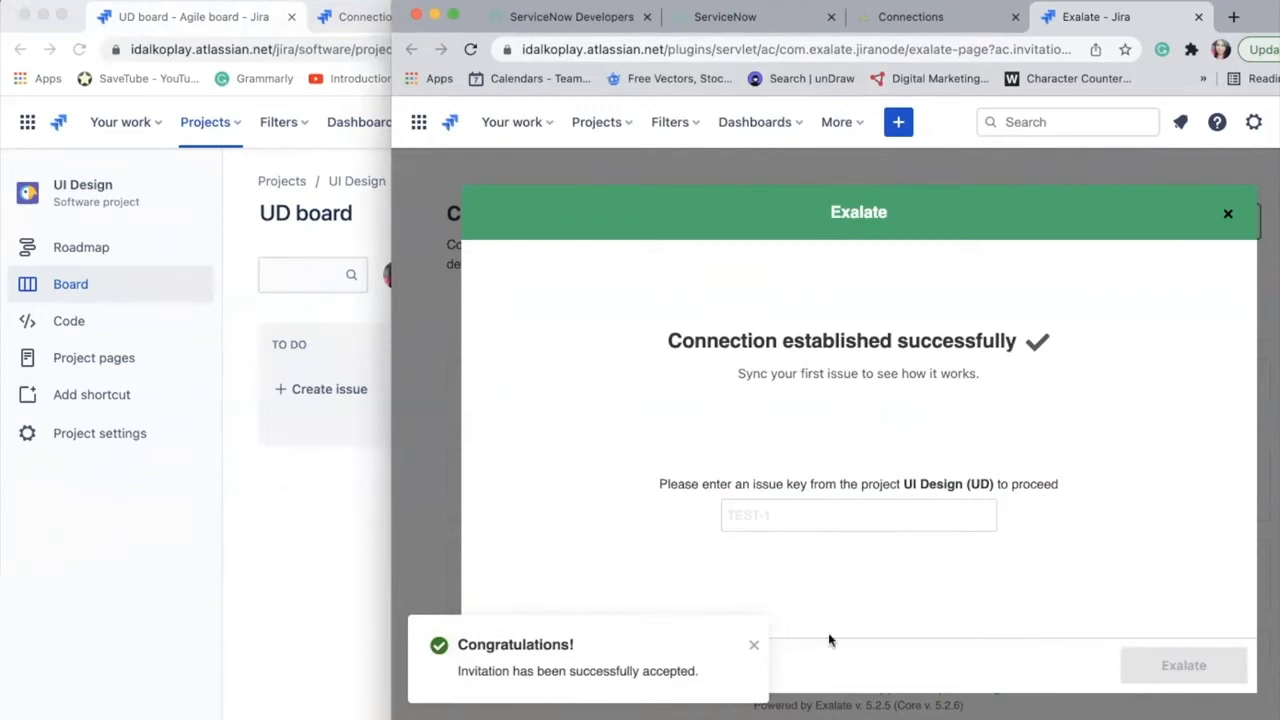
click(760, 648)
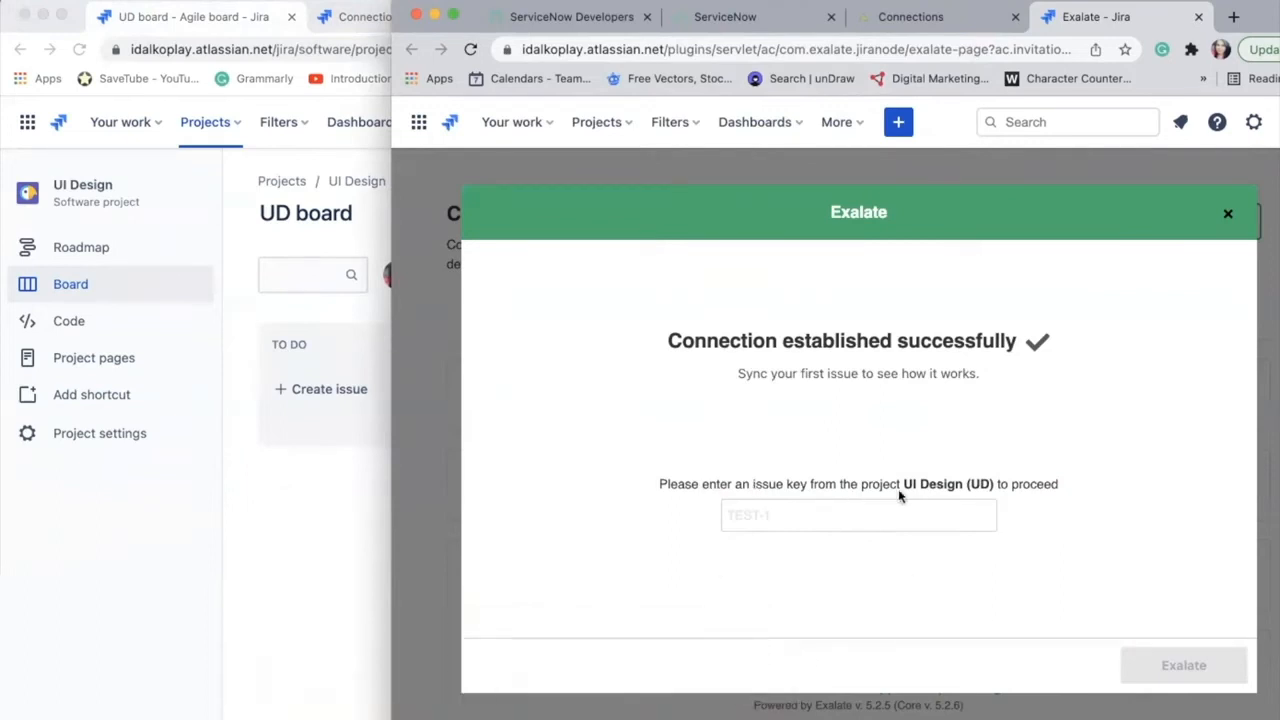
- Create an issue titled "Sample issue" in the To Do column of the UD board
click(335, 513)
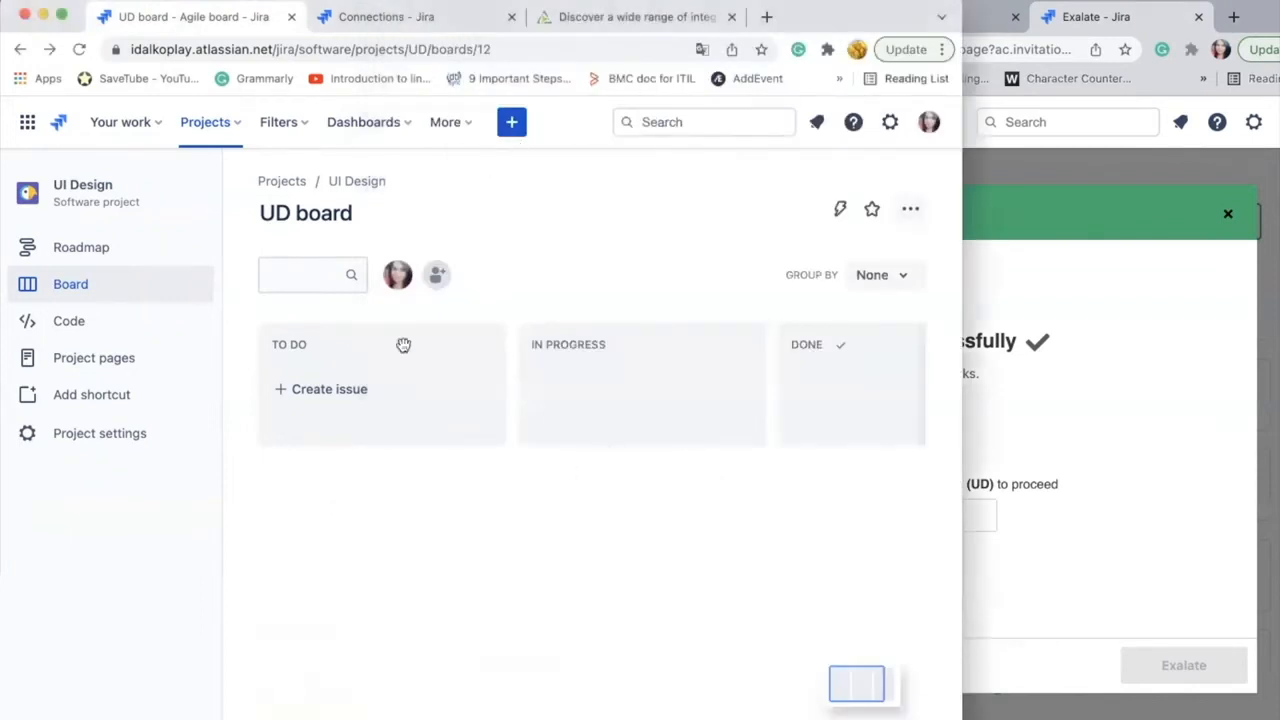
click(347, 402)
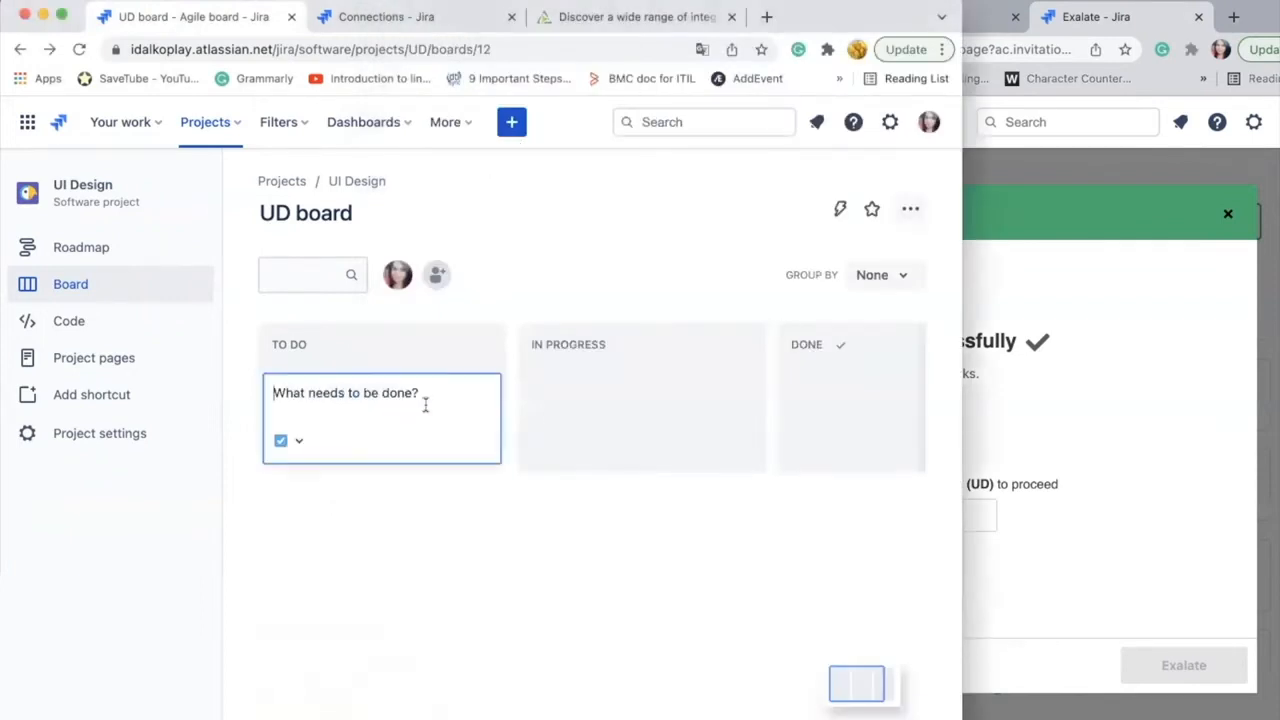
text(Sample issue)
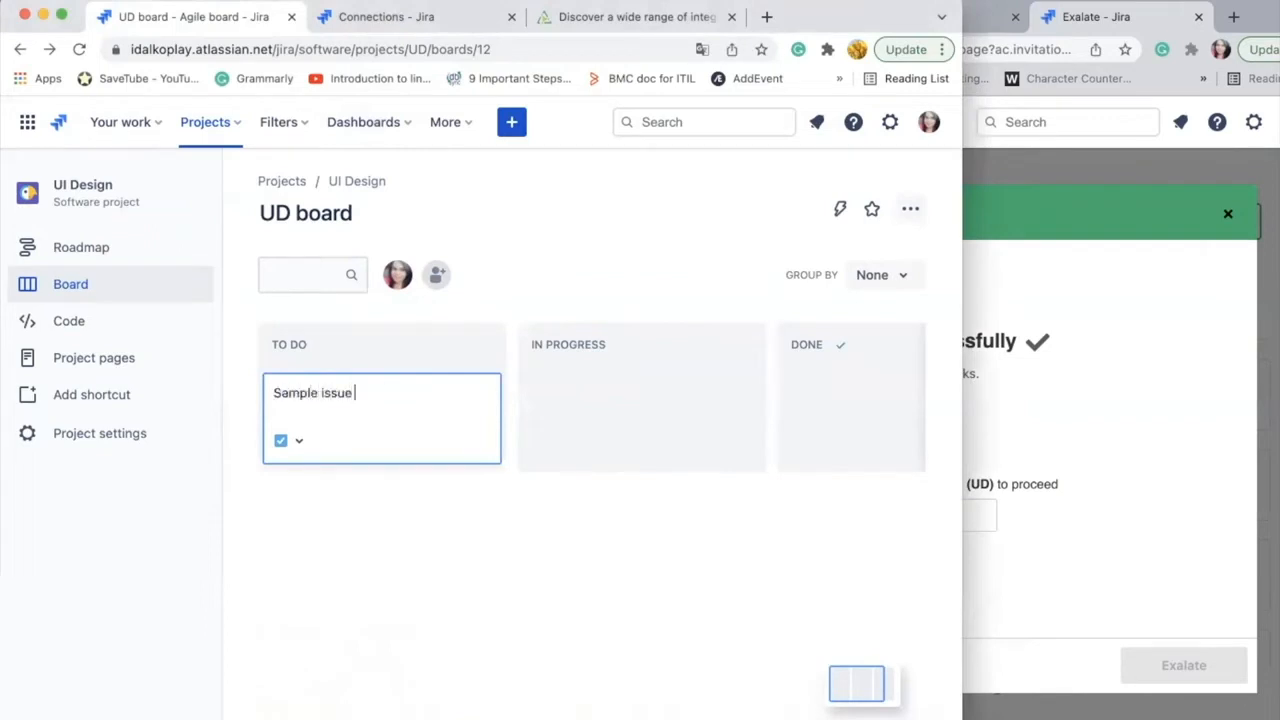
key(Return)
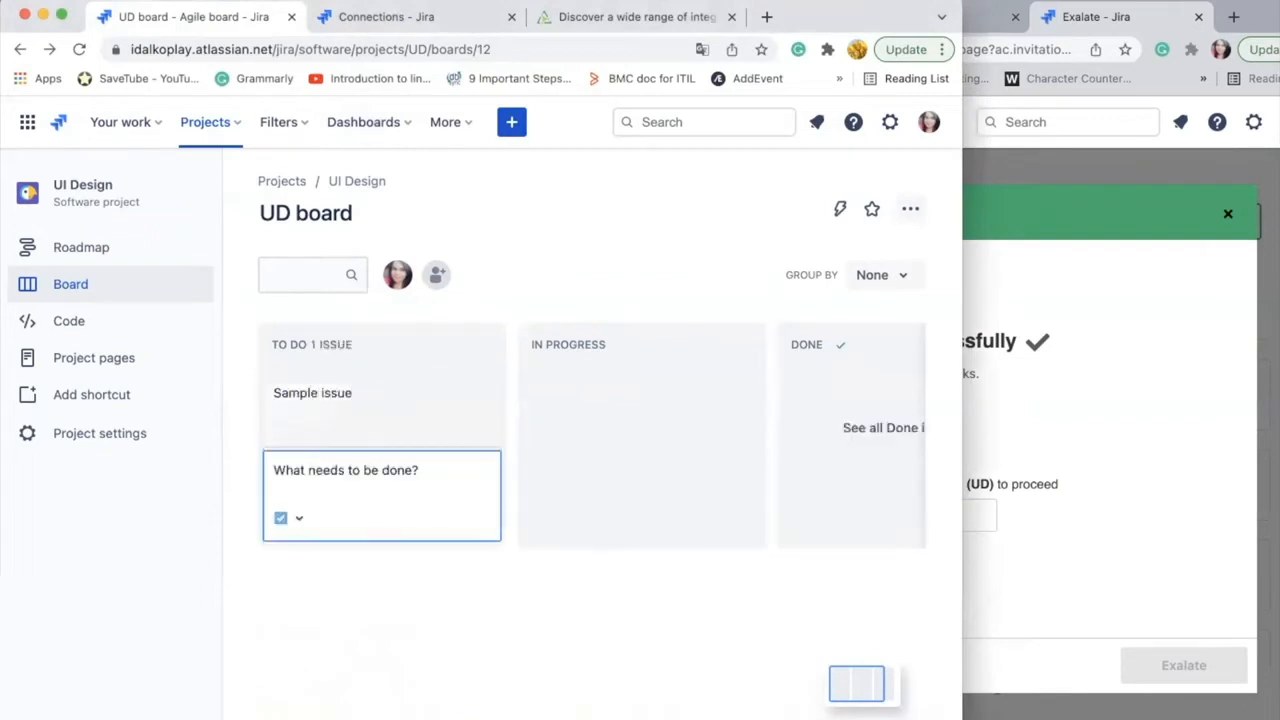
- Open the Sample issue and save "This is a desc" as its description
click(363, 401)
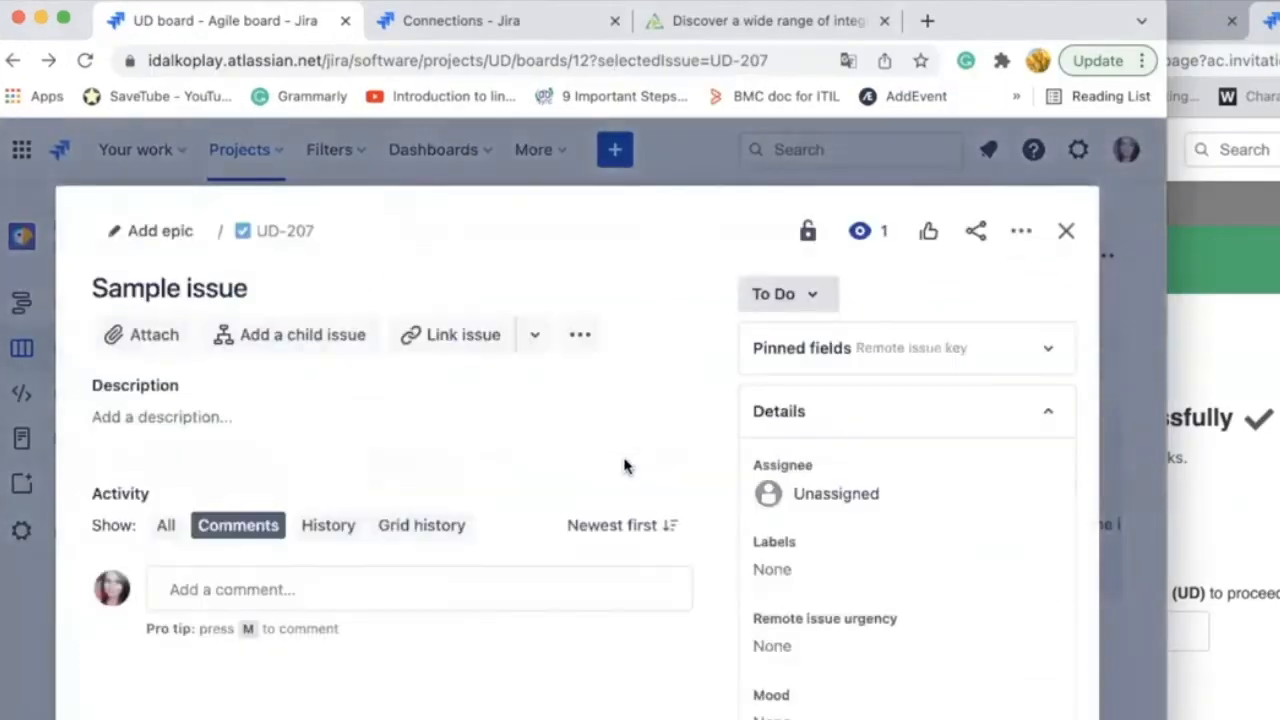
click(306, 344)
text(This is a desc)
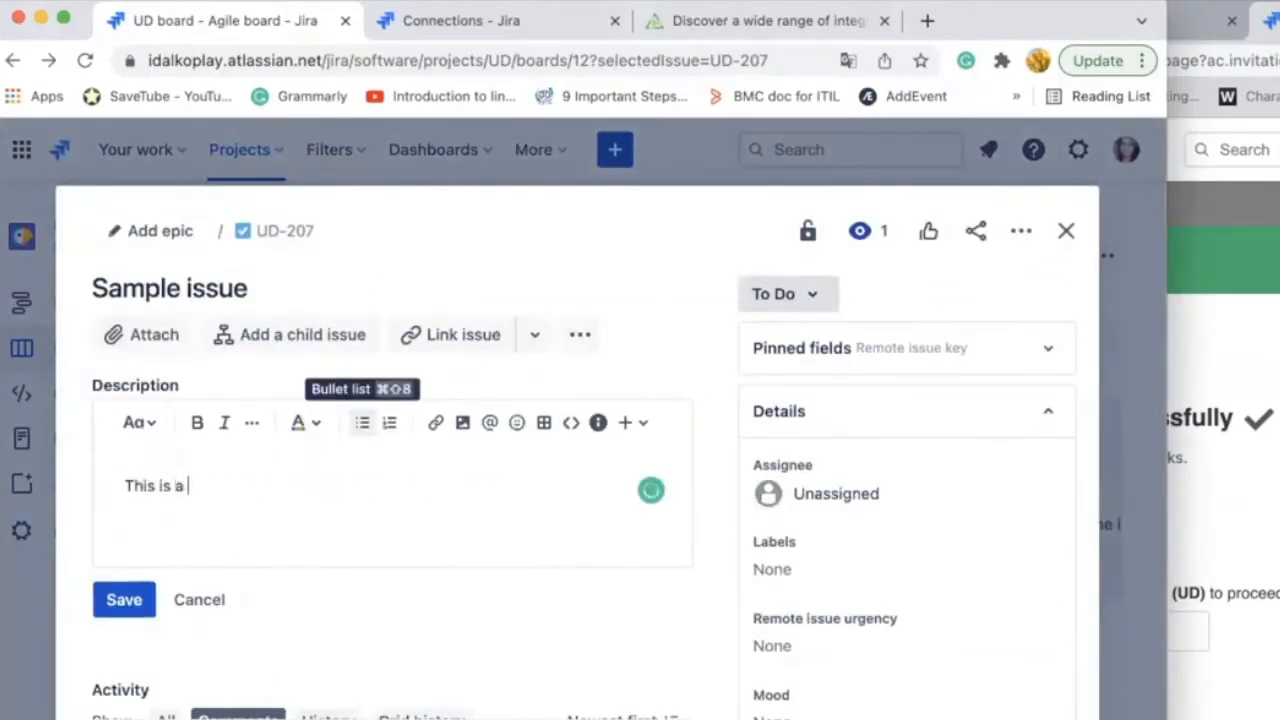
click(123, 599)
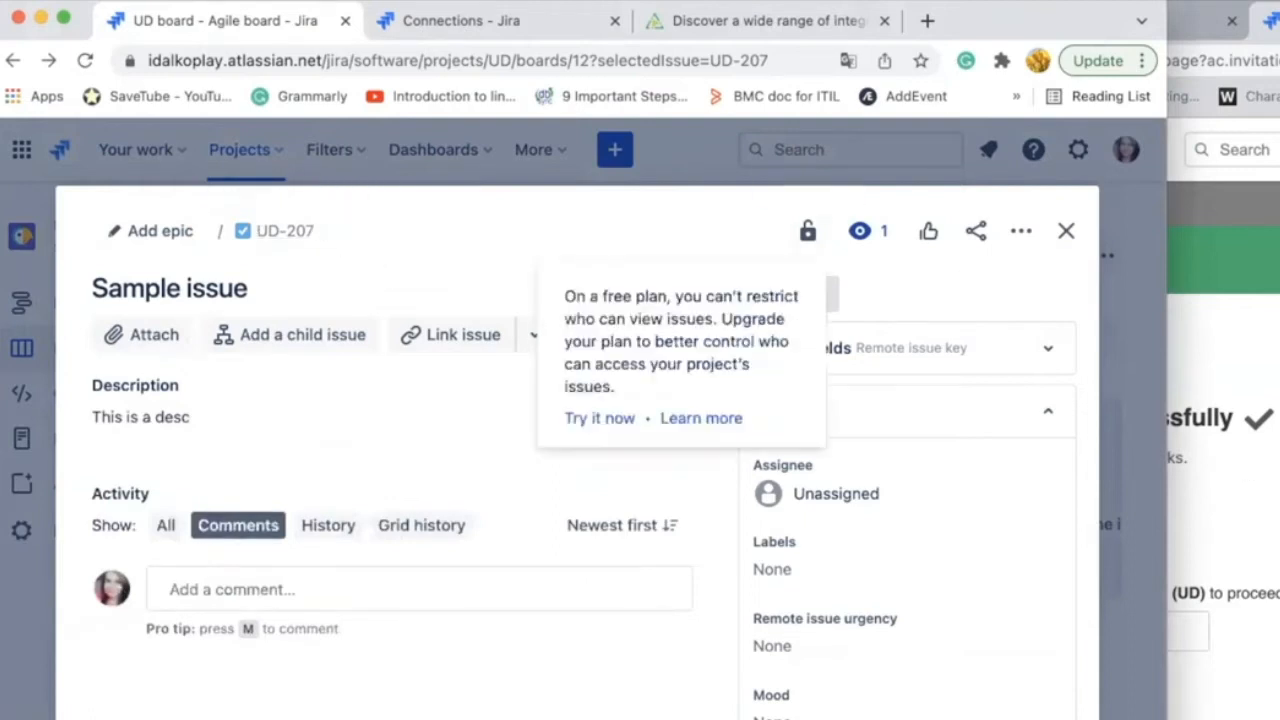
- Synchronize the first issue over the new connection by entering issue key UD-207 and starting Exalate
click(1260, 556)
click(768, 560)
text(UD-207)
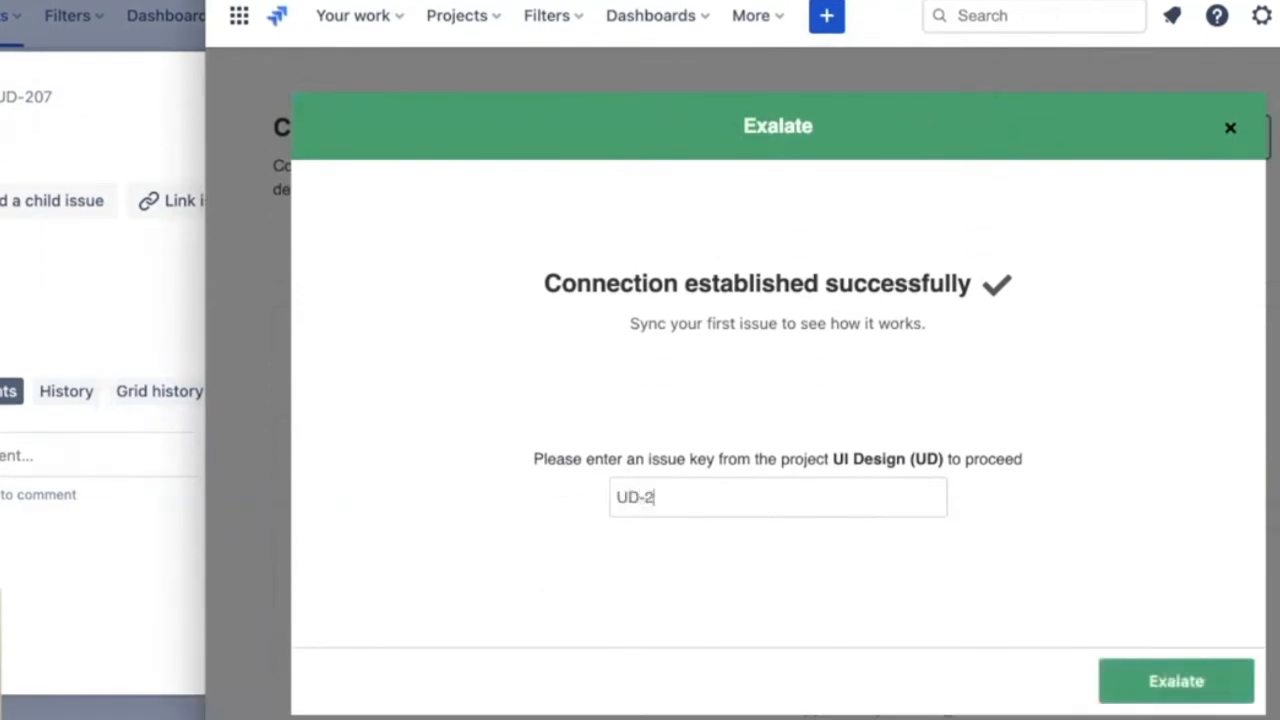
click(1177, 682)
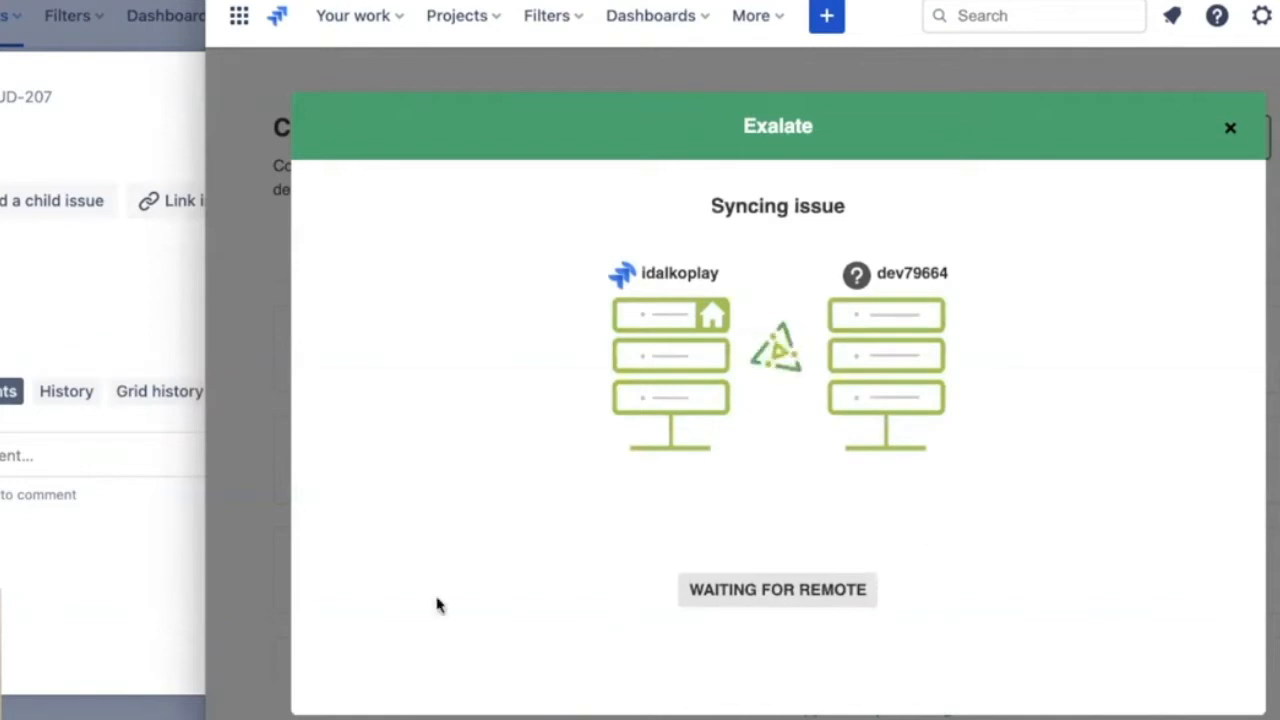
- Close the Sample issue's details on the Jira board and return to the Exalate sync dialog
click(88, 321)
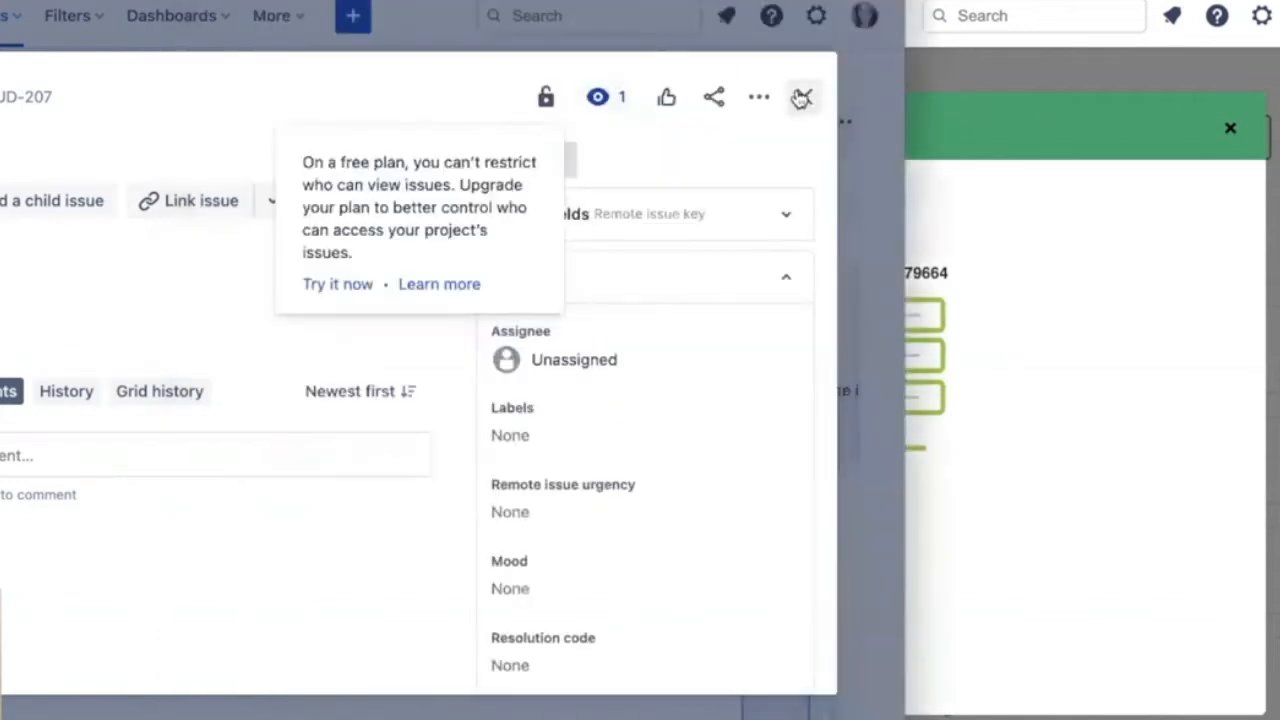
click(803, 94)
click(1050, 307)
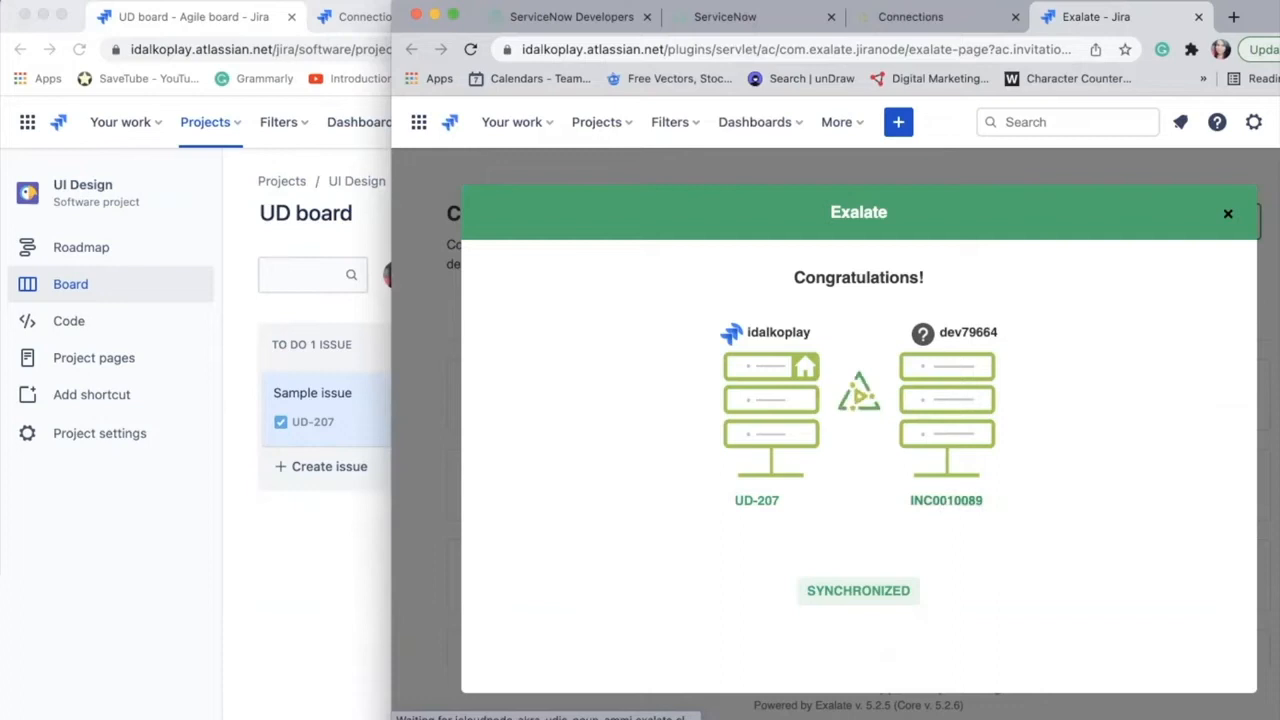
- Open the synchronized incident INC0010089 in ServiceNow from the Exalate sync result
click(960, 506)
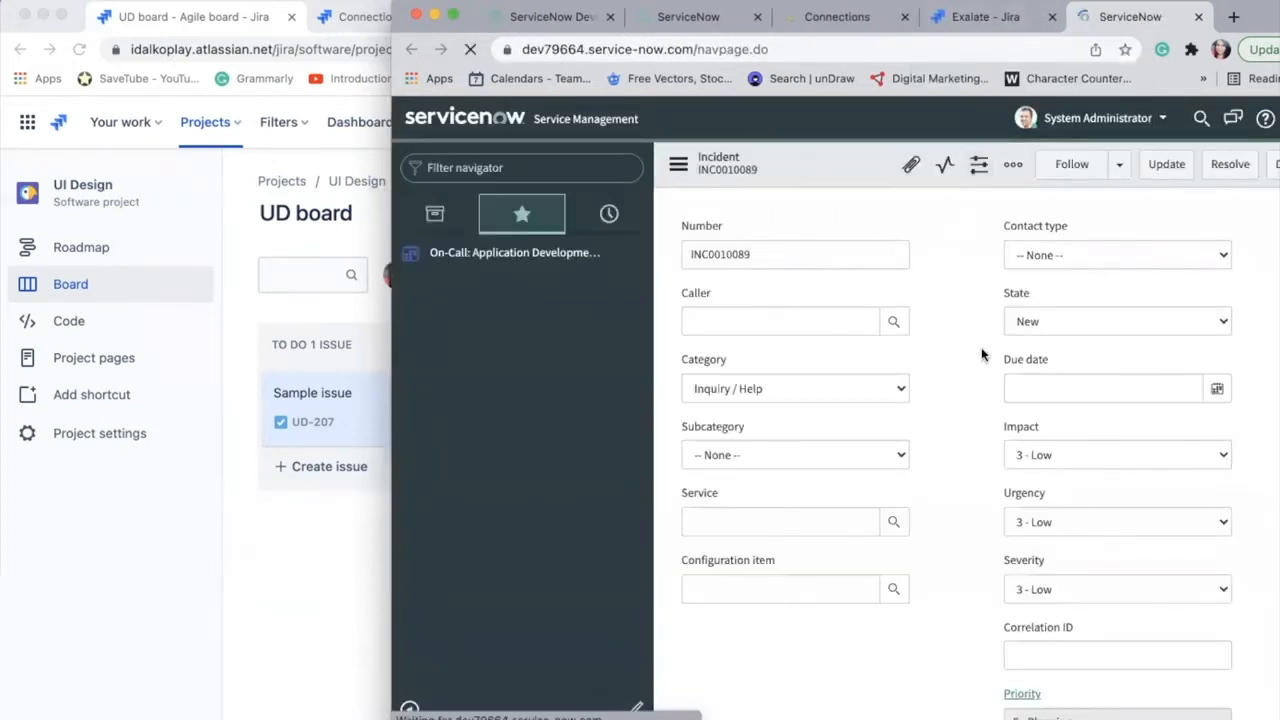
click(975, 20)
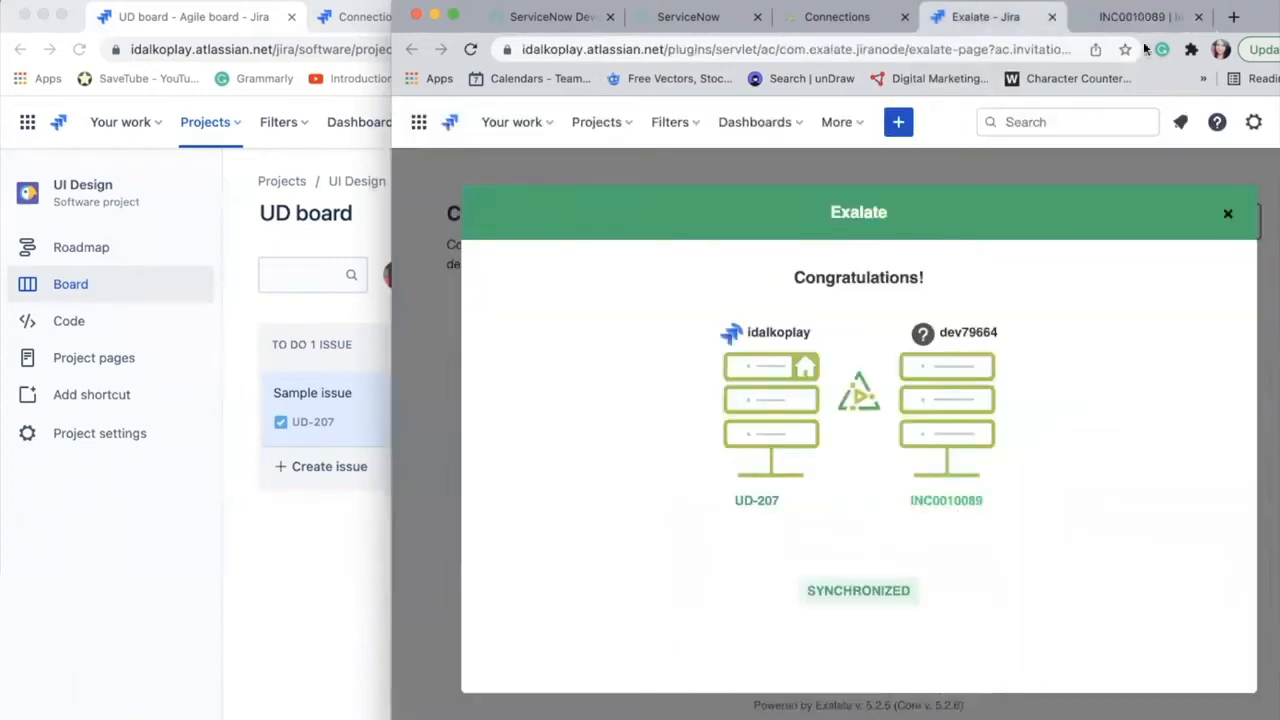
click(1140, 18)
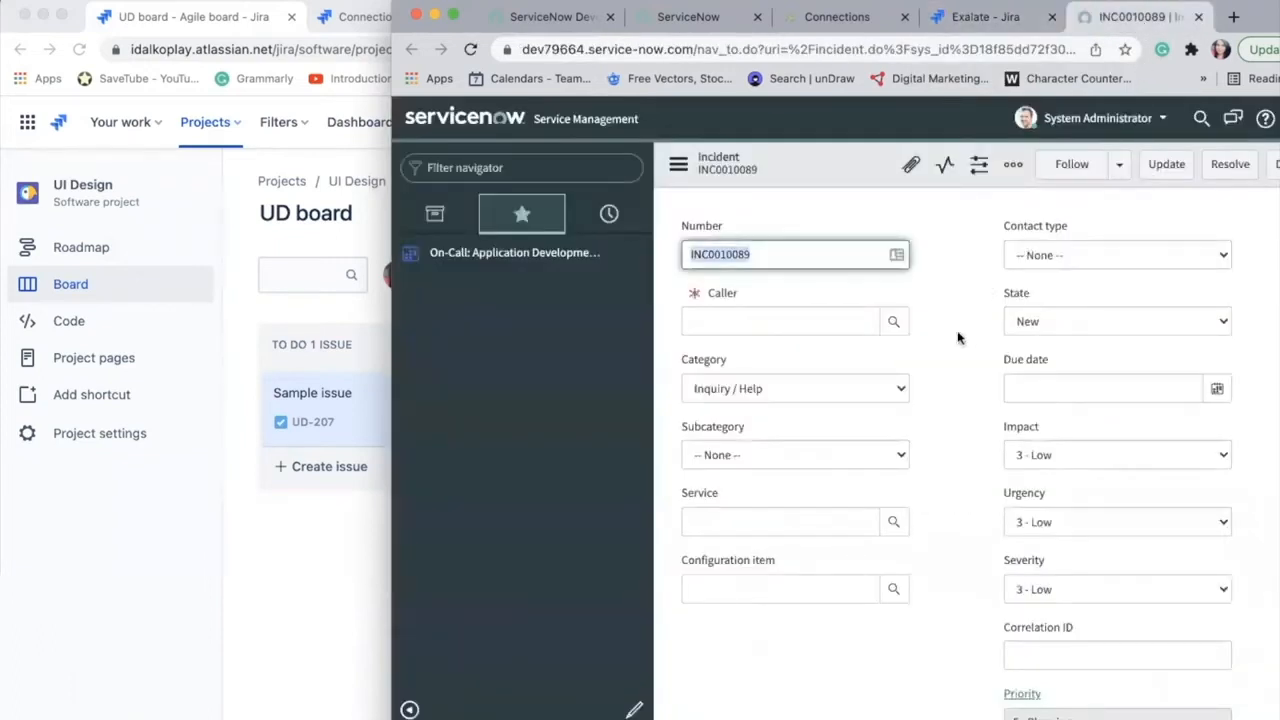
- Set the incident's caller to the first user in the lookup list
click(896, 321)
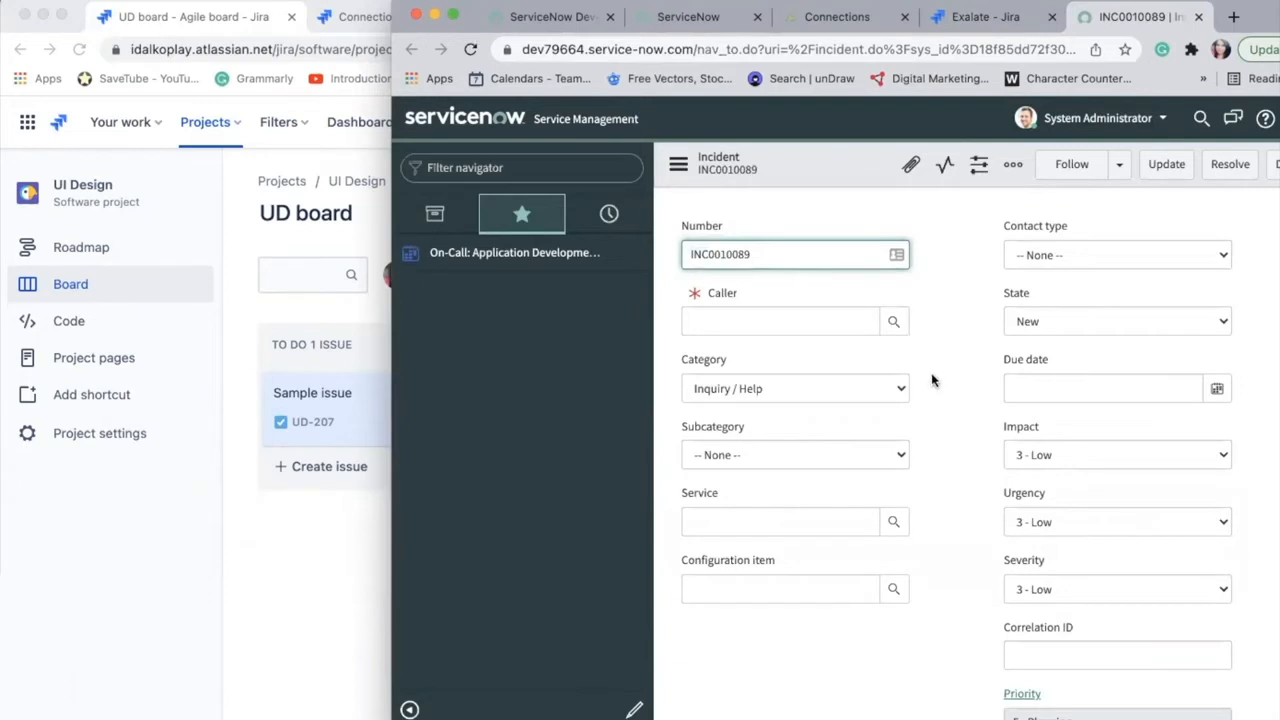
scroll(933, 382, down, 3)
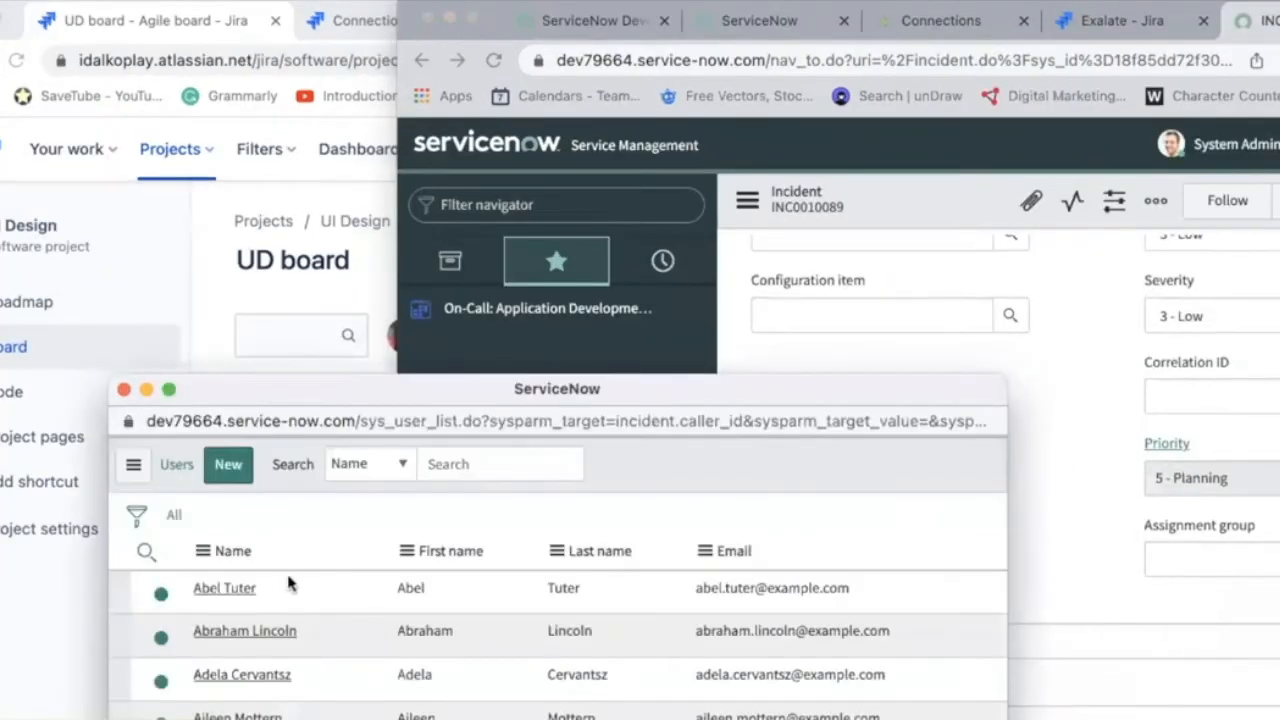
click(228, 588)
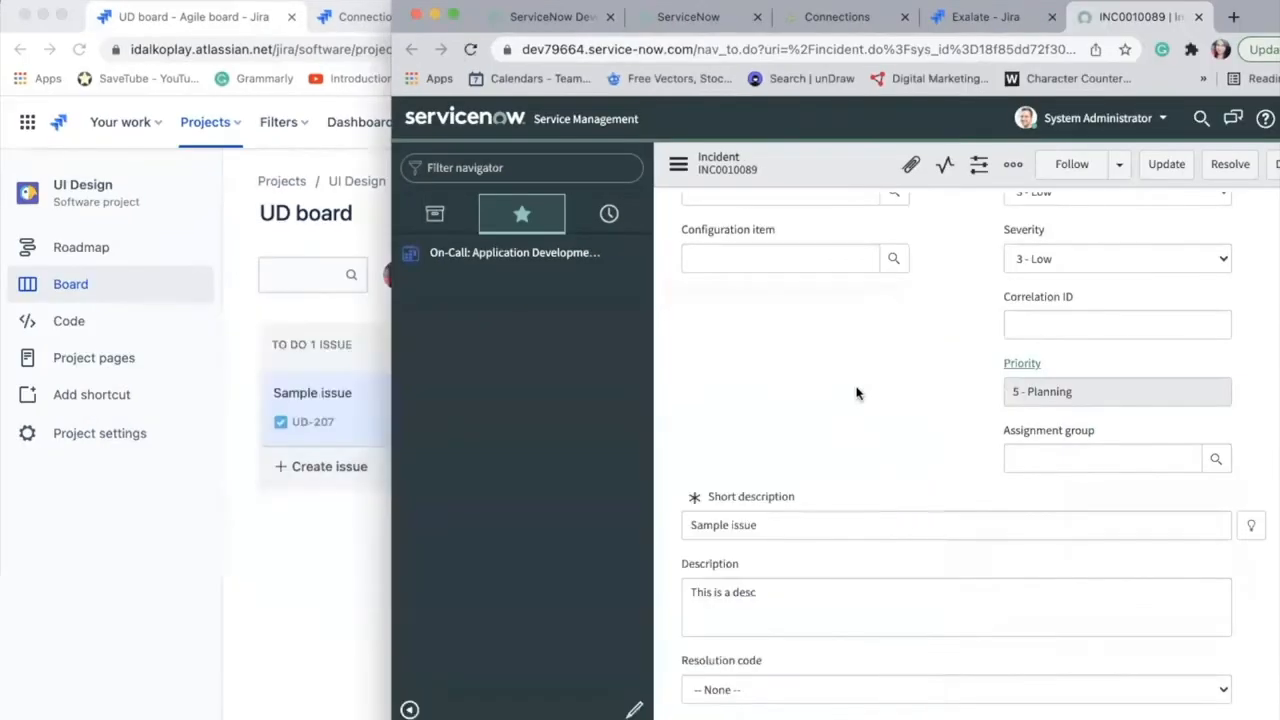
- Post the work note "A comment from the servicenow side" on the incident
scroll(855, 393, down, 4)
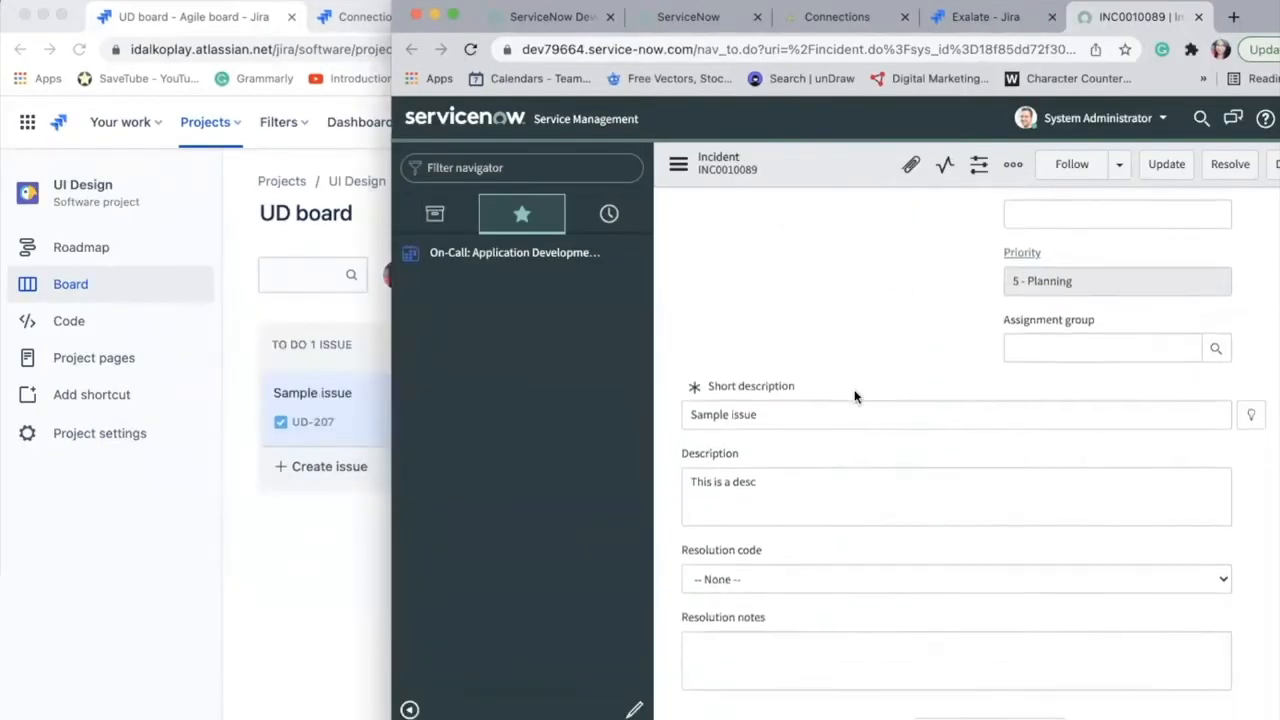
scroll(832, 463, down, 2)
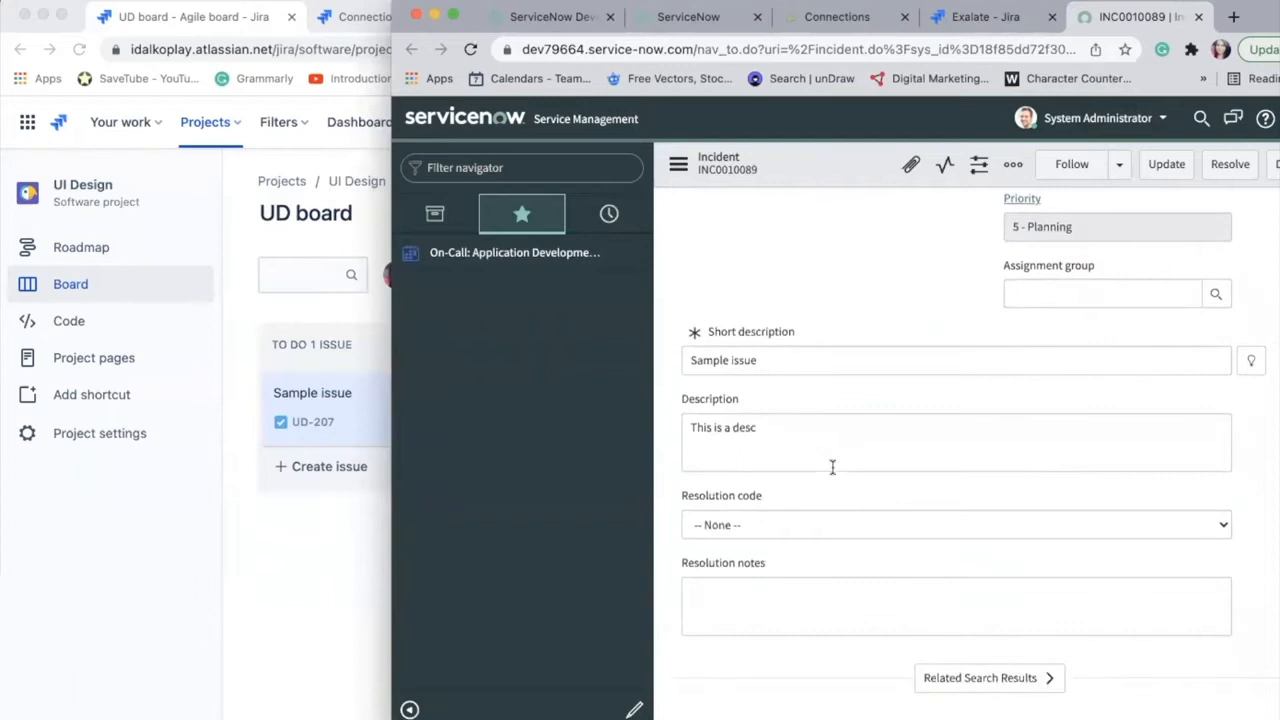
scroll(832, 467, down, 10)
click(804, 532)
text(A comment from the servicenow side)
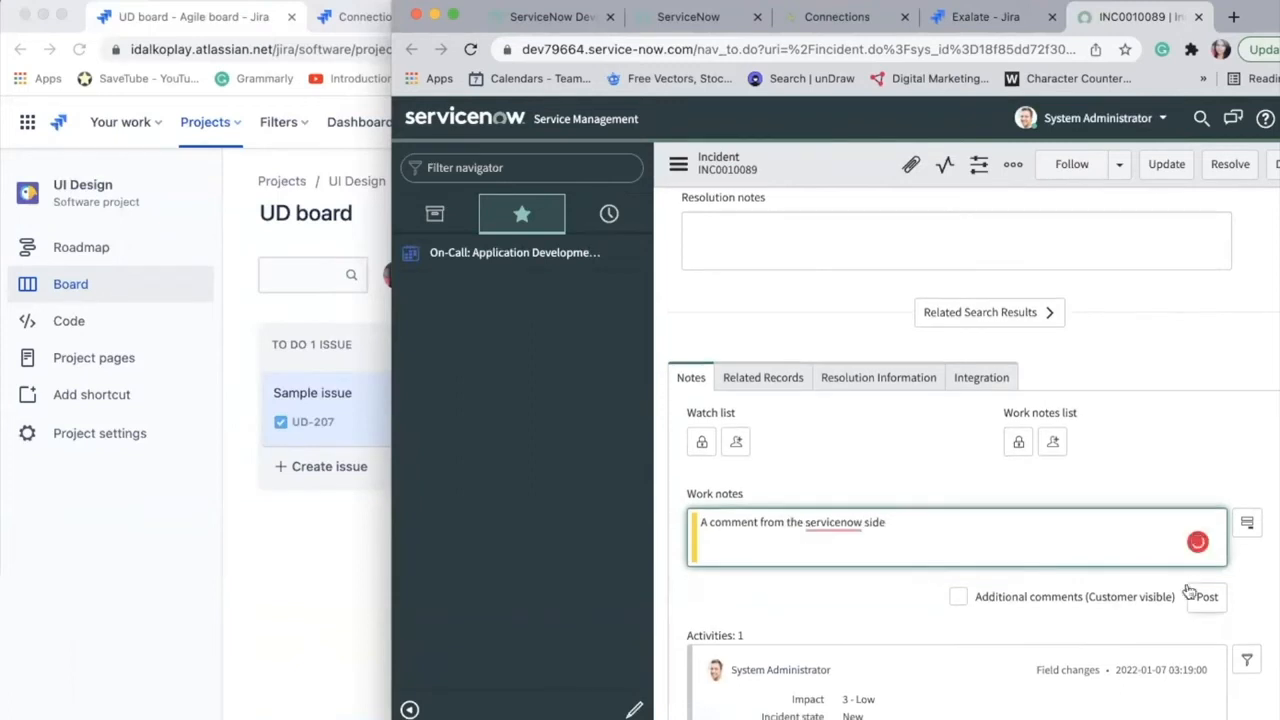
click(1203, 596)
- Save the incident and stay on its record
scroll(1120, 426, up, 5)
scroll(1119, 419, up, 5)
right_click(852, 172)
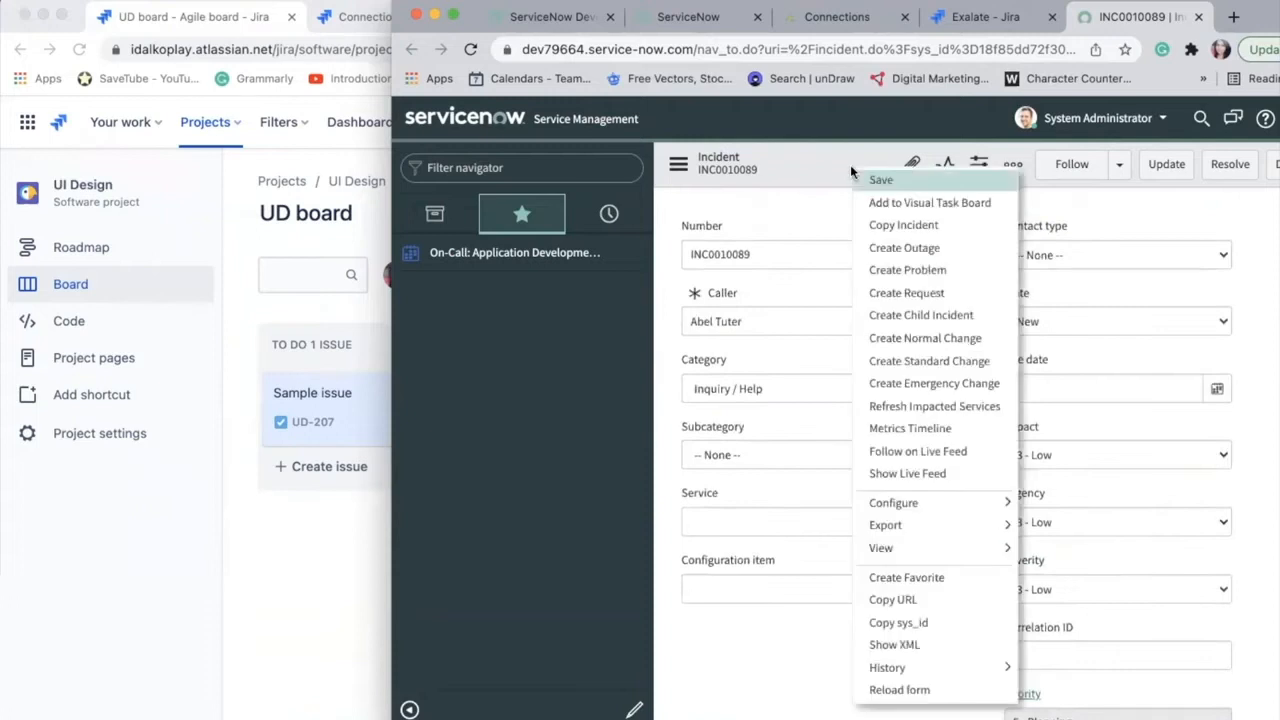
click(894, 181)
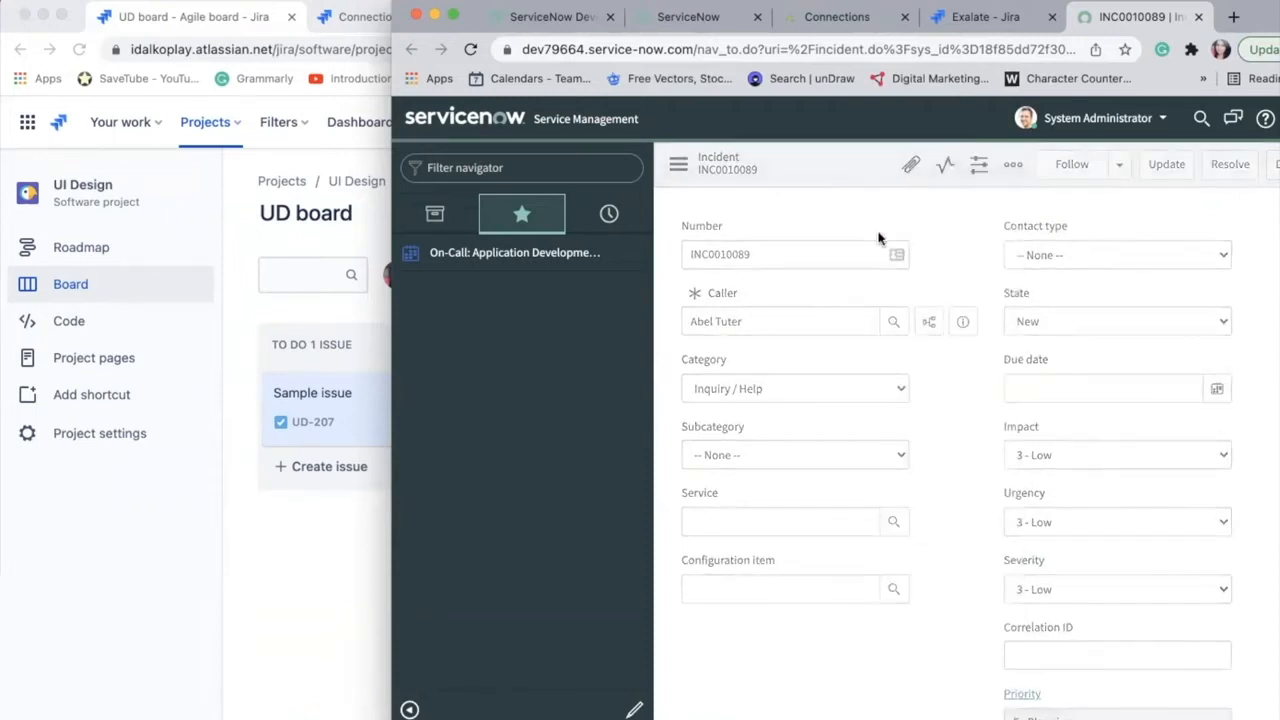
- Dismiss the first-sync dialog in the ServiceNow Exalate console and open the Entity Sync status page
click(311, 611)
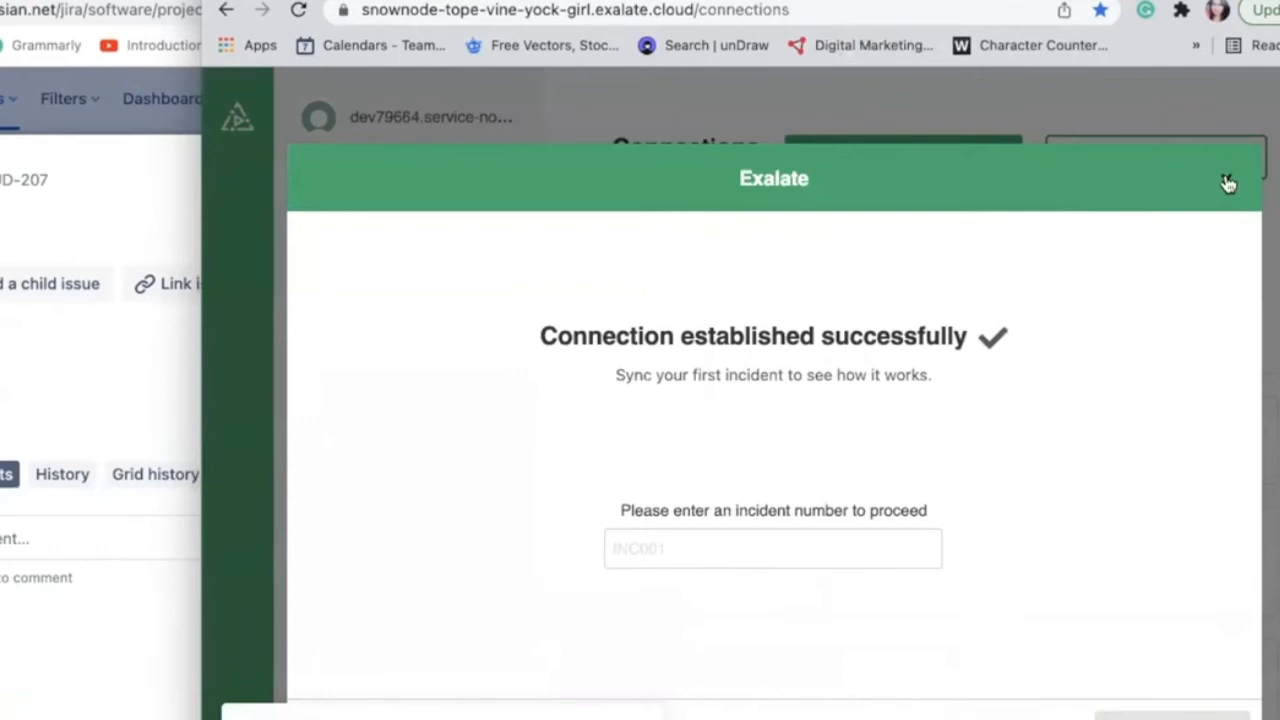
click(1226, 205)
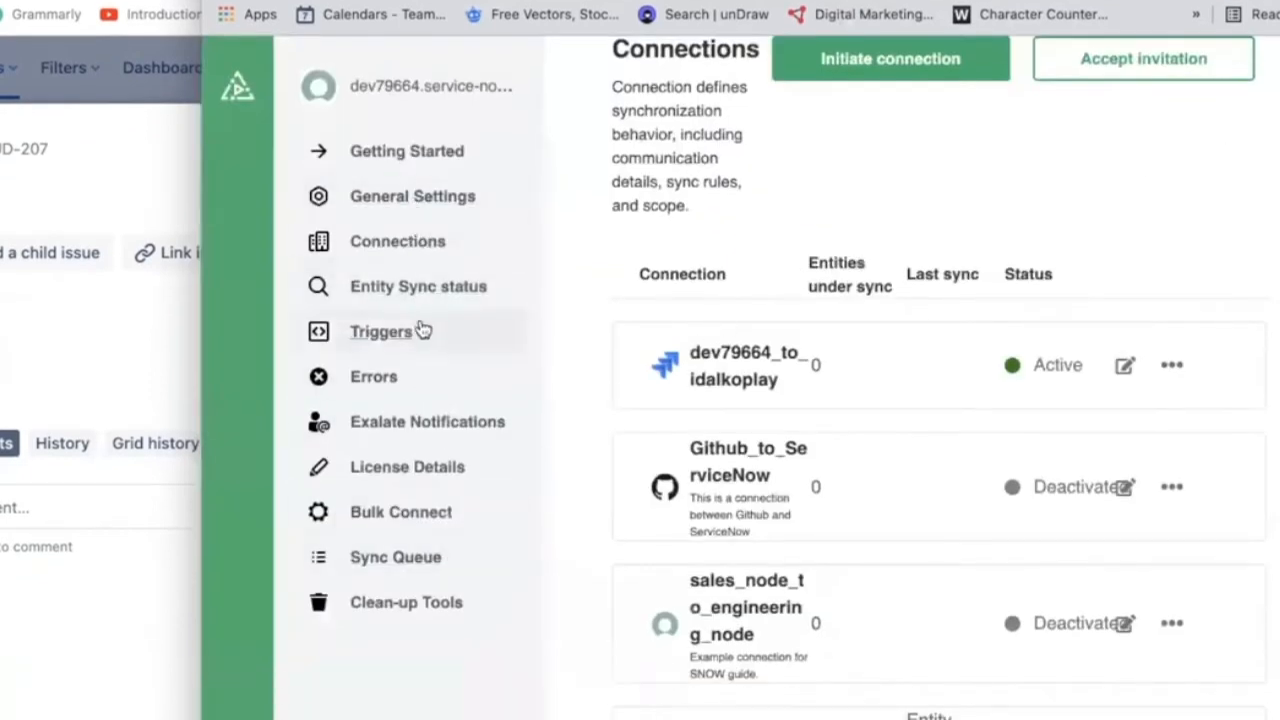
click(418, 290)
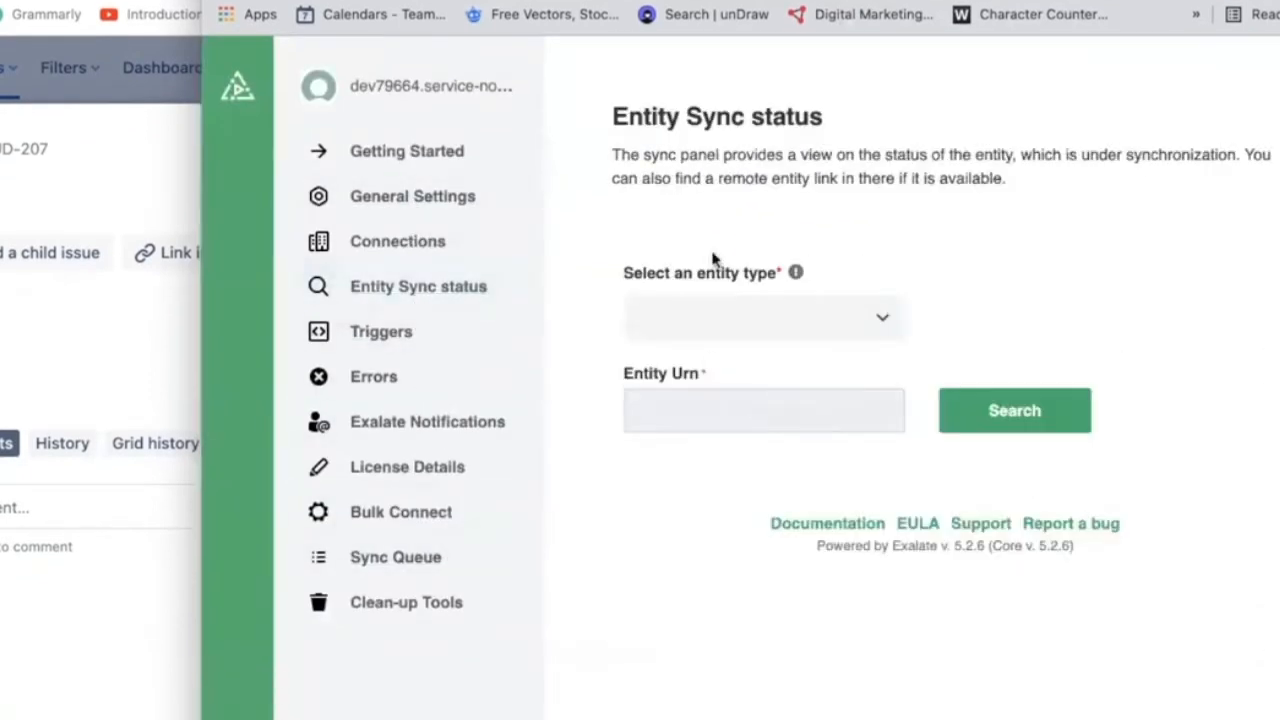
- Look up the sync status of INC0010089 with incident as the entity type
click(886, 318)
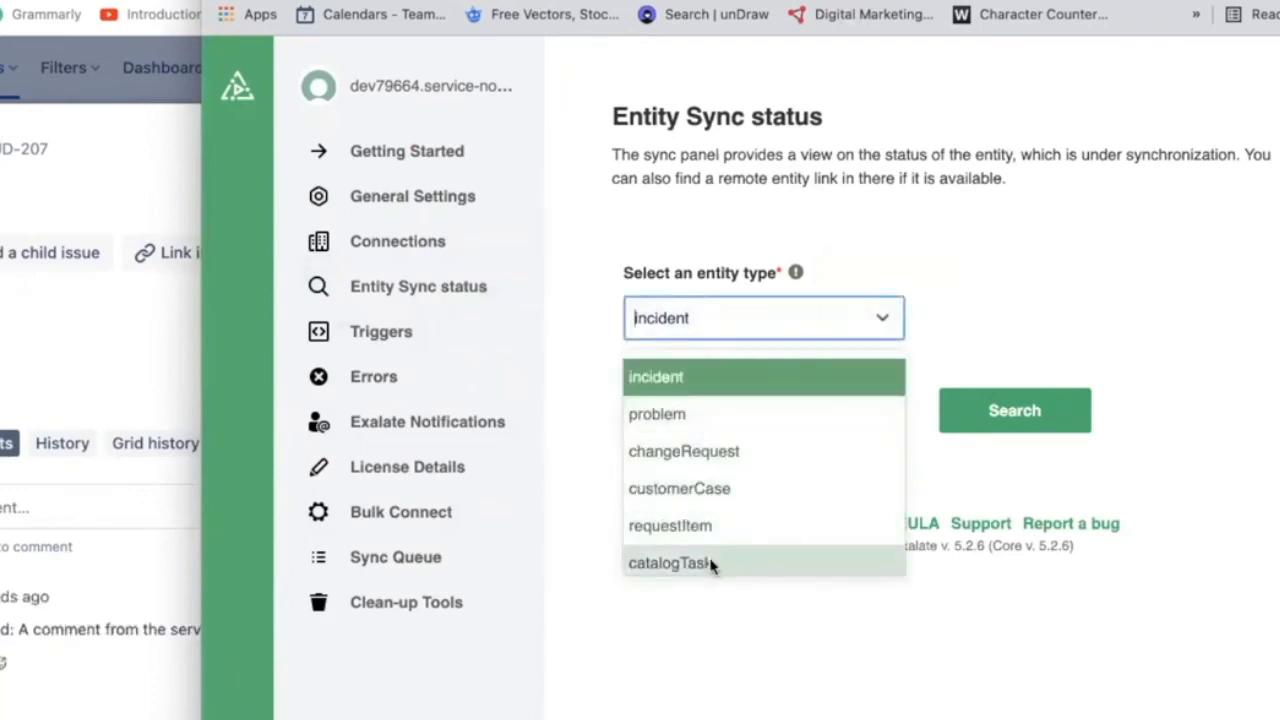
scroll(711, 438, down, 2)
scroll(711, 420, up, 3)
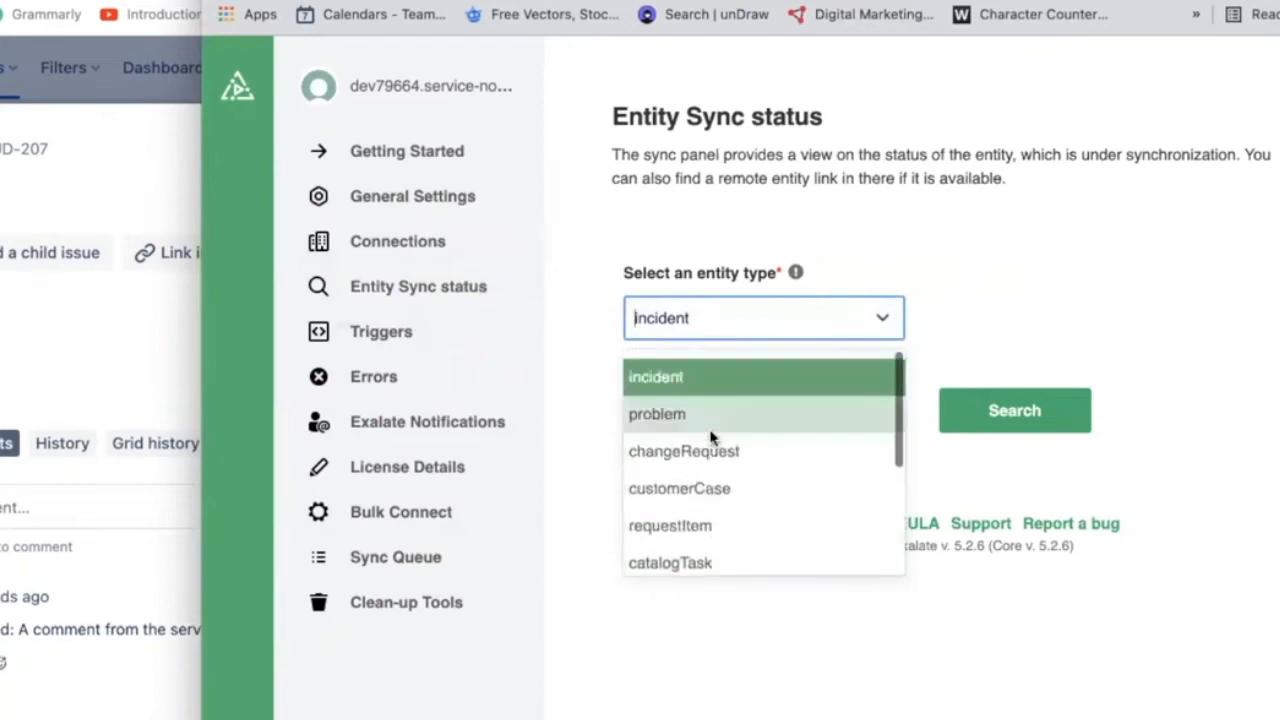
click(1020, 283)
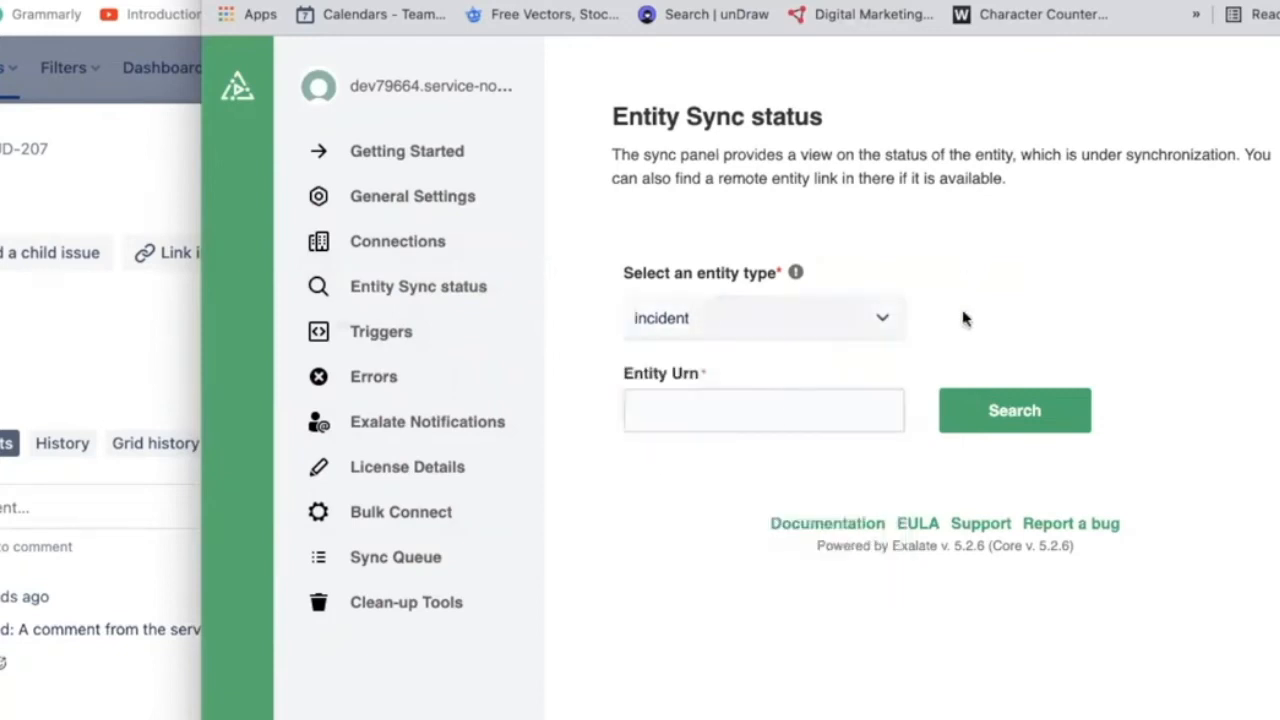
click(735, 405)
text(INC0010089)
click(1005, 408)
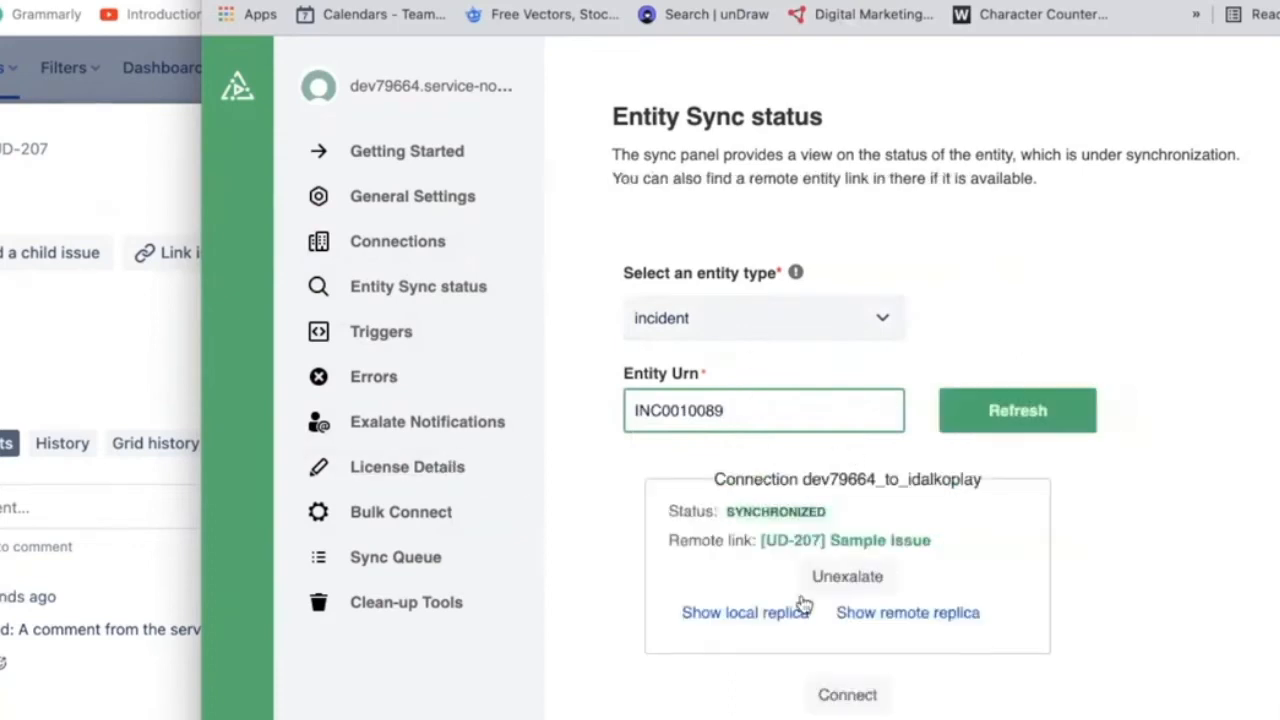
- Check the comments on Jira issue UD-207 for the work note posted in ServiceNow
click(145, 596)
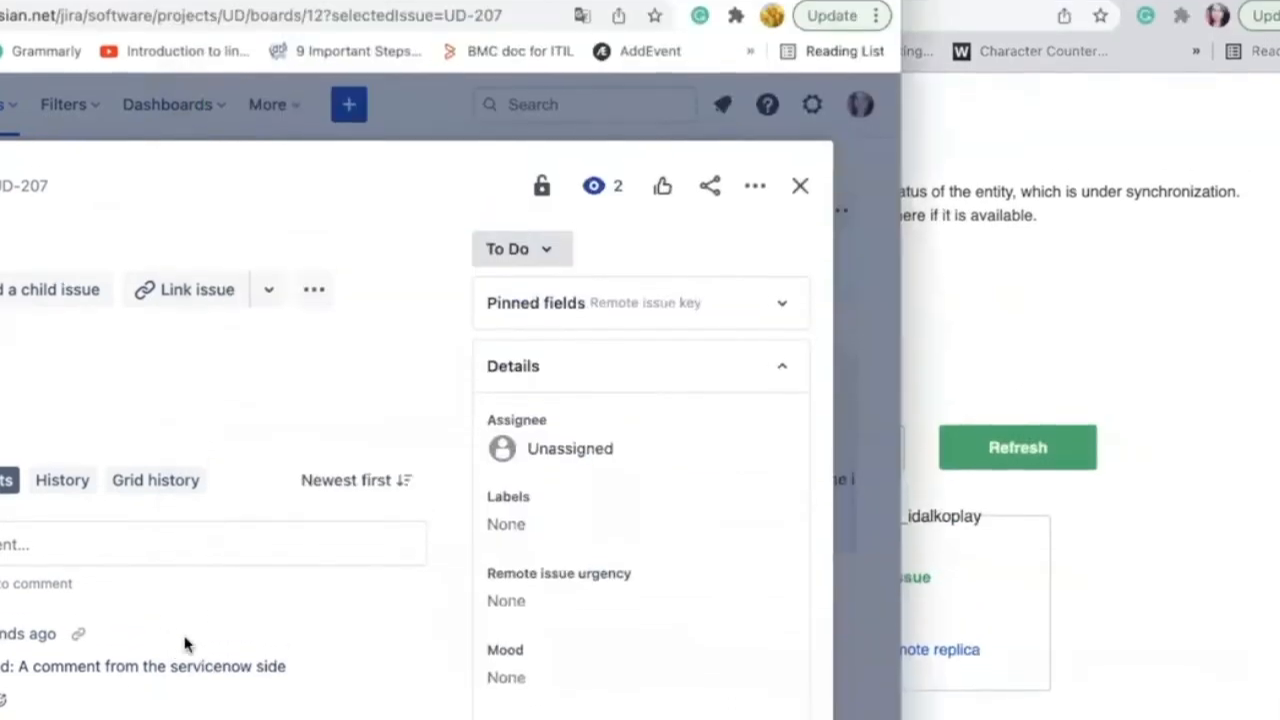
drag(290, 634, 61, 618)
drag(268, 697, 78, 704)
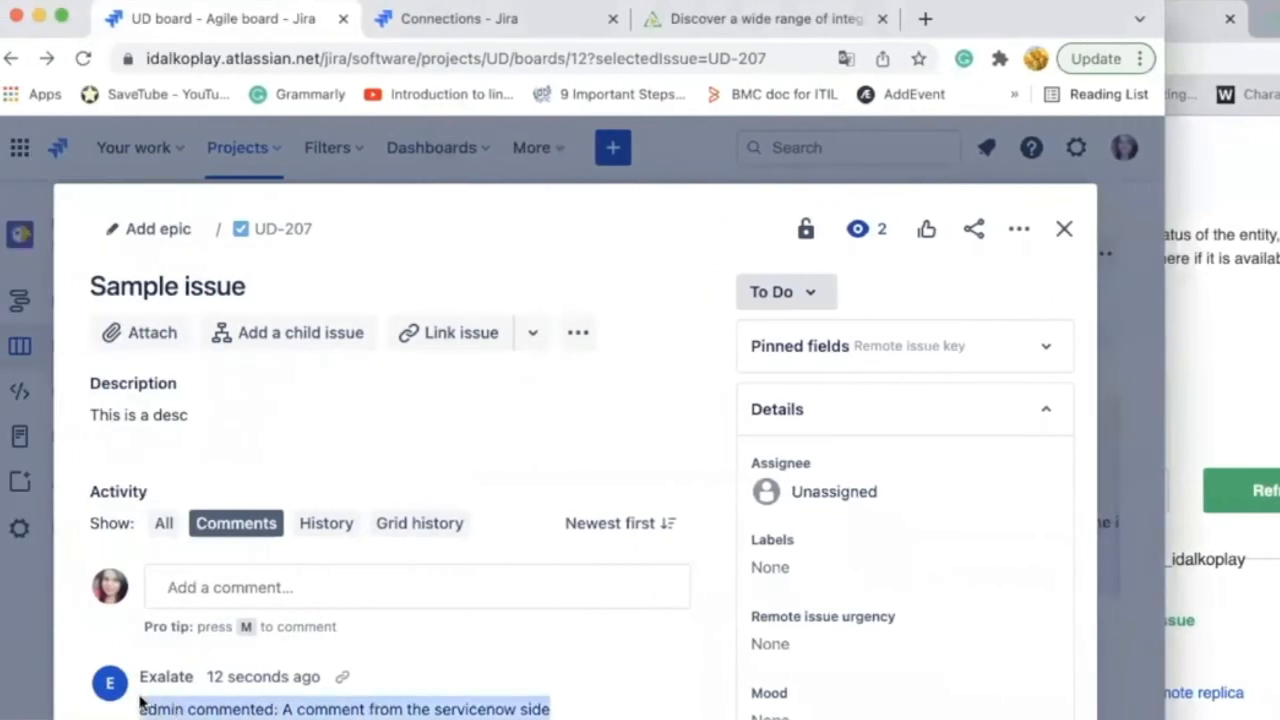
click(425, 709)
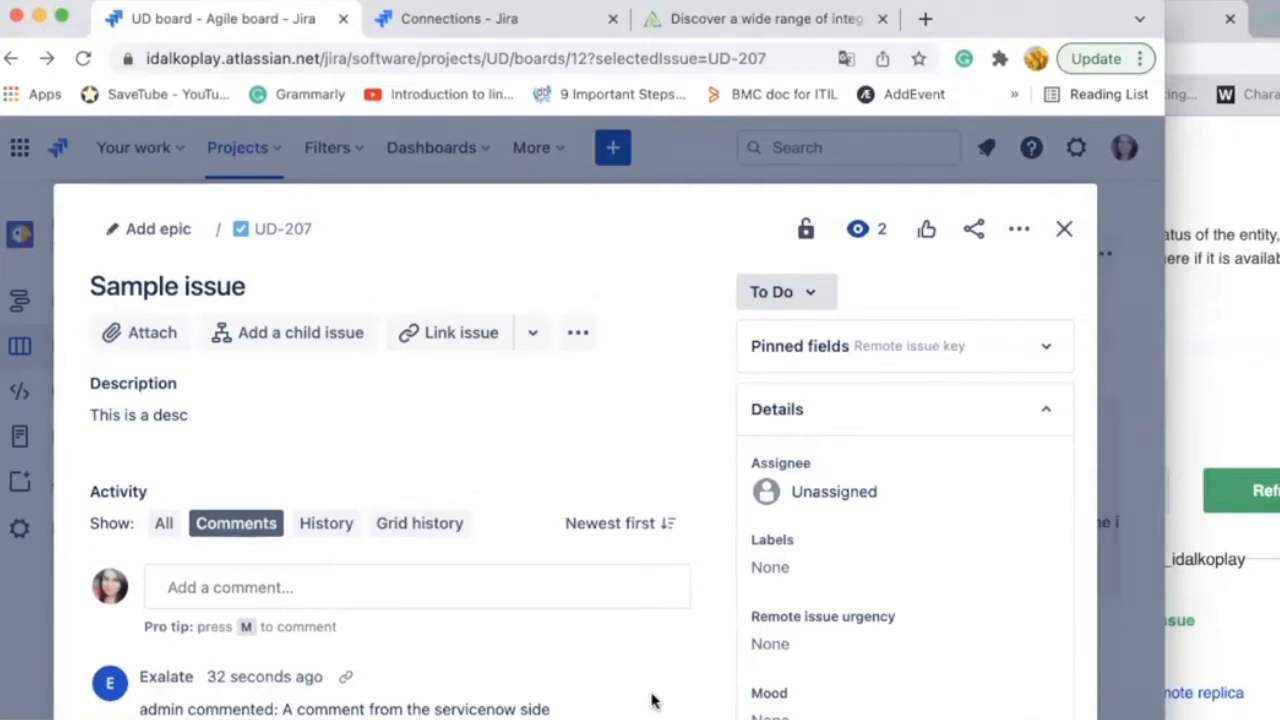
- Deactivate the dev79664_to_idalkoplay connection in the ServiceNow Exalate console
click(484, 26)
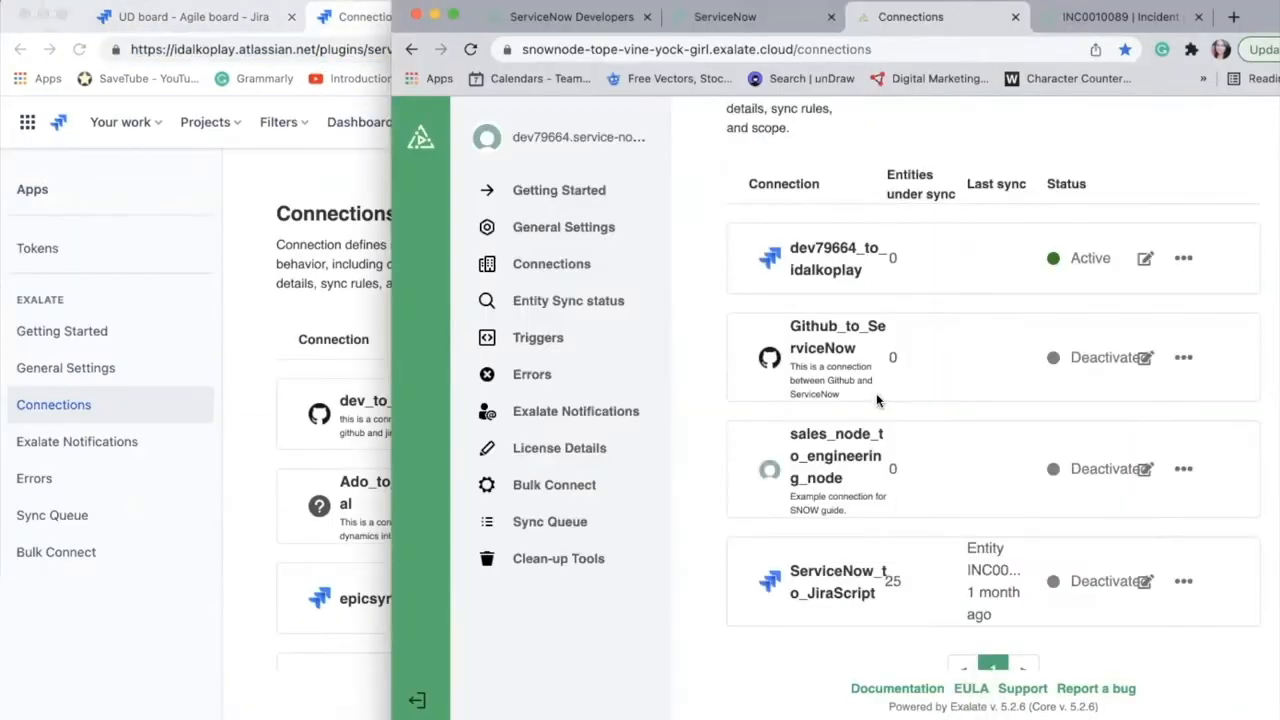
scroll(876, 398, up, 2)
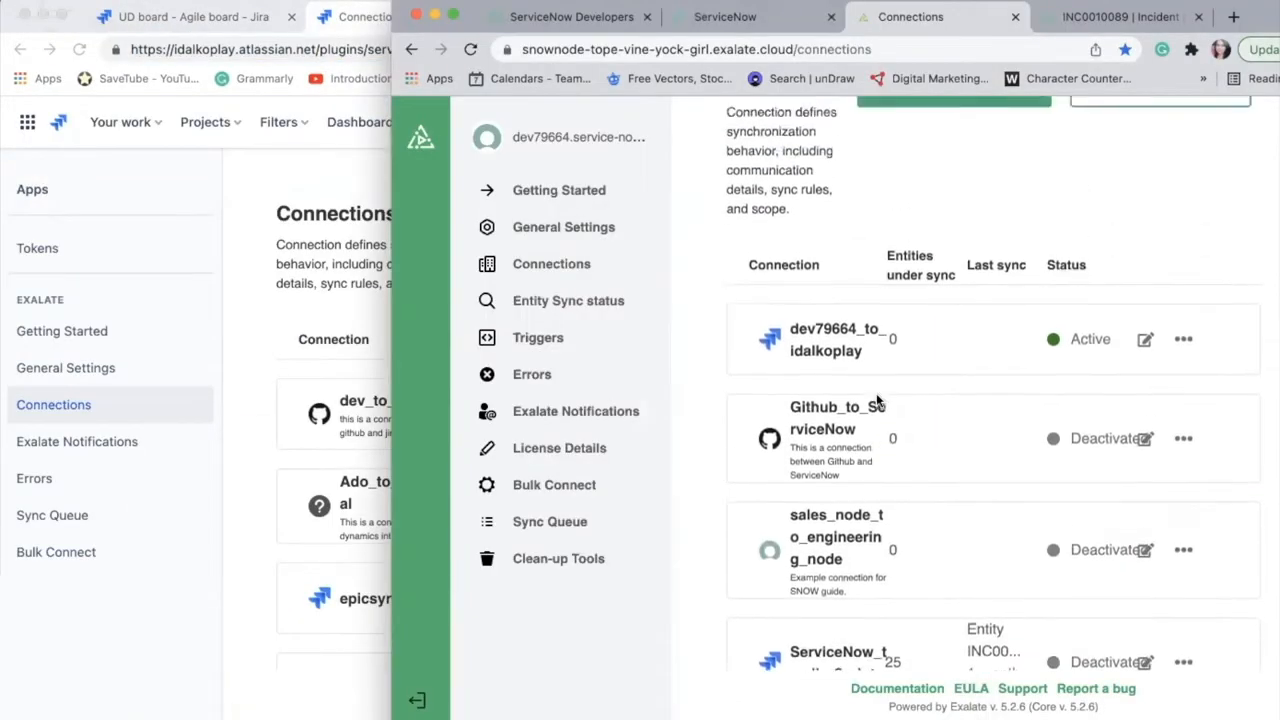
scroll(876, 393, up, 1)
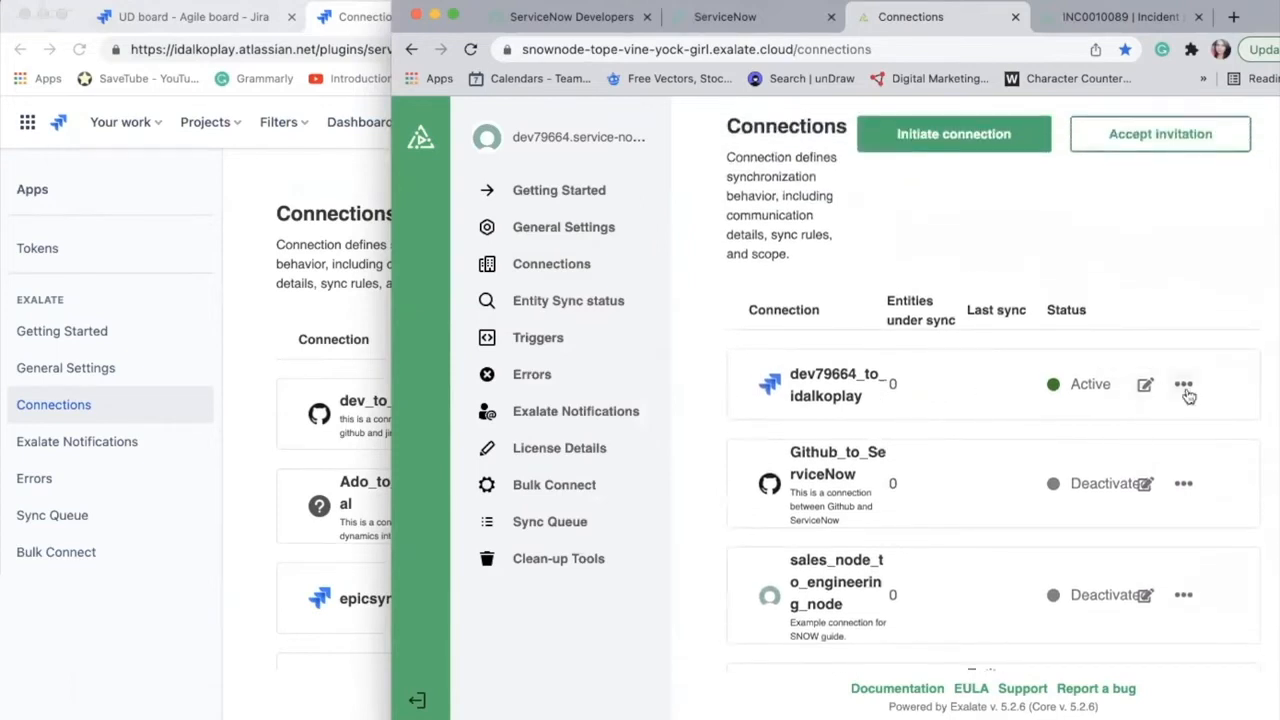
drag(799, 366, 873, 402)
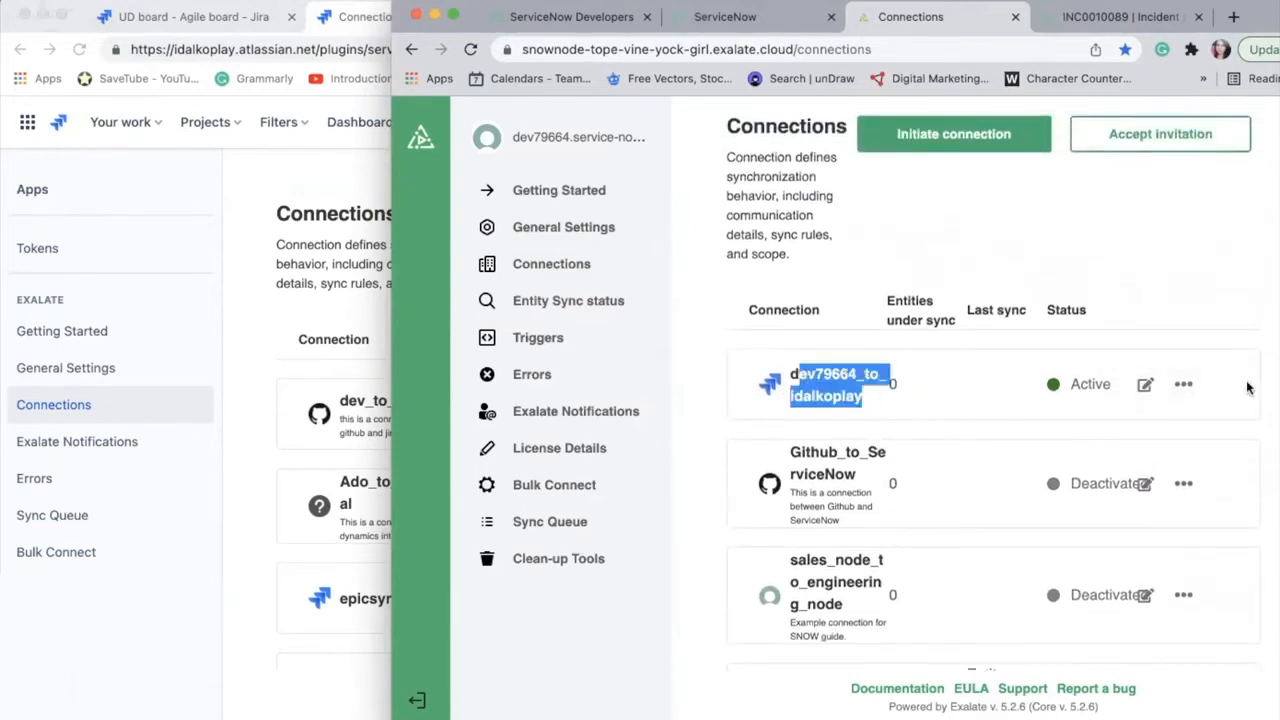
click(1184, 387)
click(1192, 414)
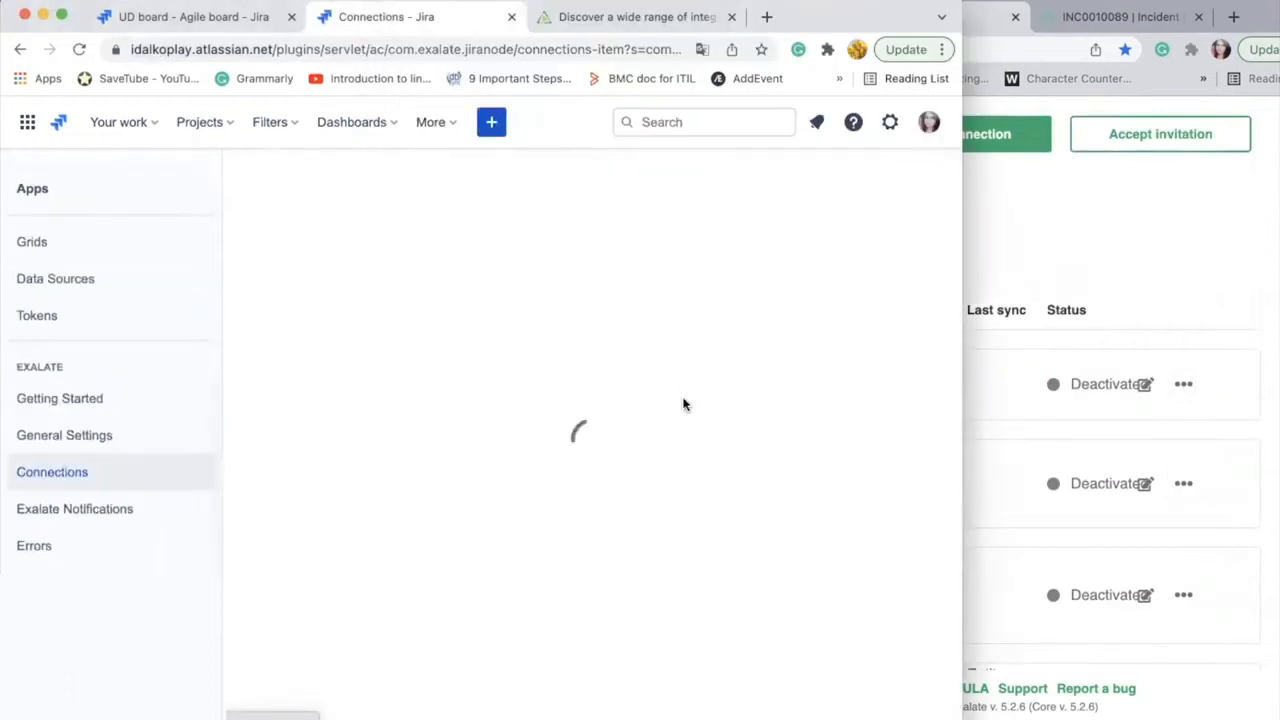
- Deactivate the dev79664_to_idalkoplay connection on the Jira side as well
click(1164, 276)
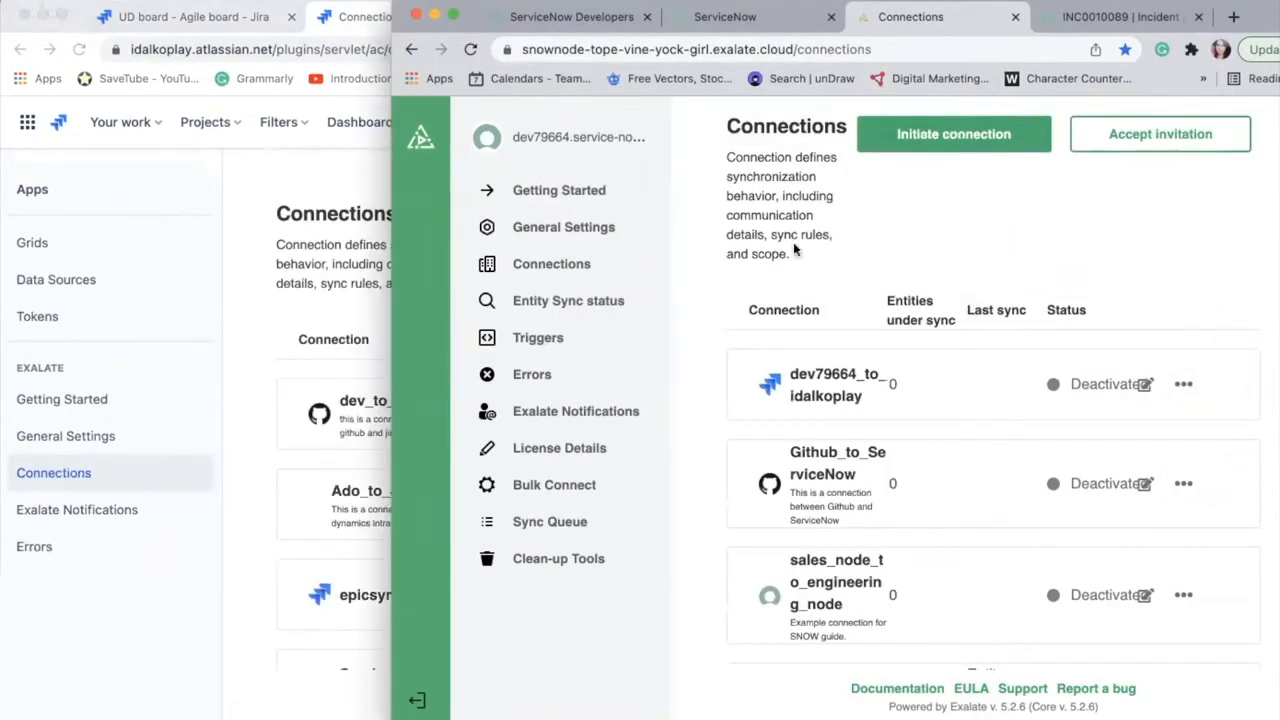
click(322, 320)
scroll(594, 358, down, 4)
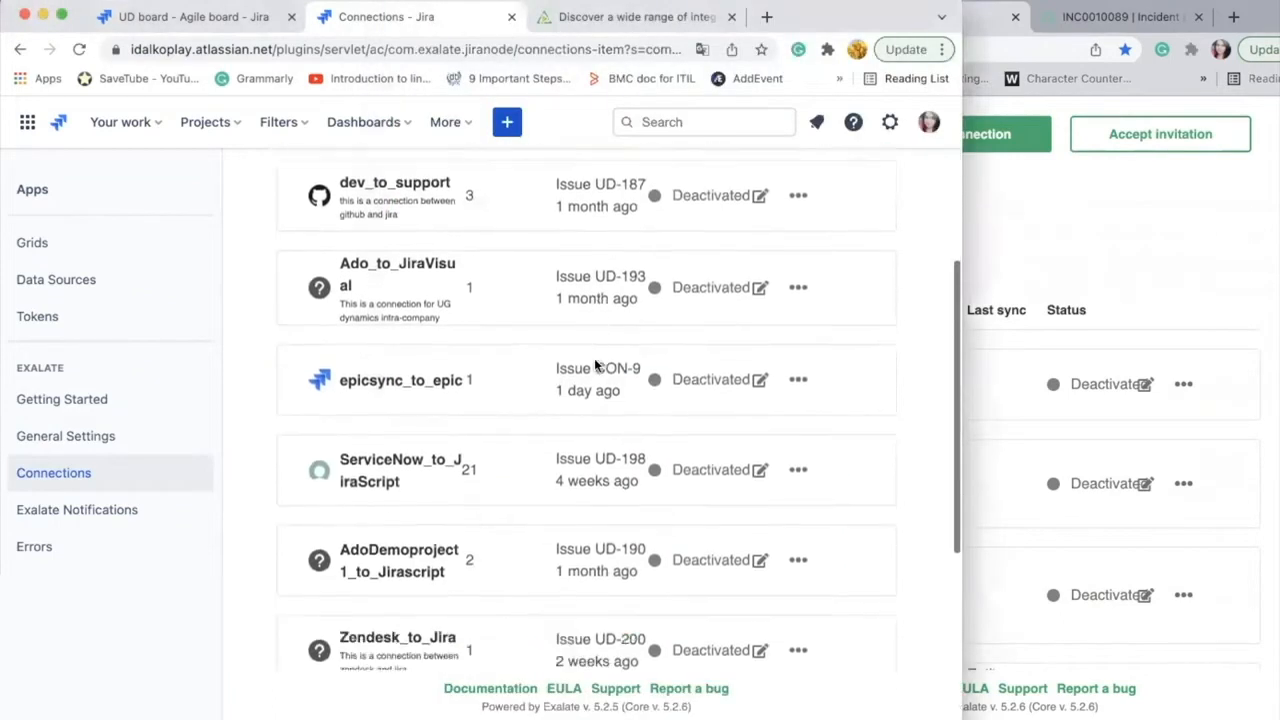
scroll(594, 358, down, 6)
click(798, 398)
click(812, 429)
click(1152, 188)
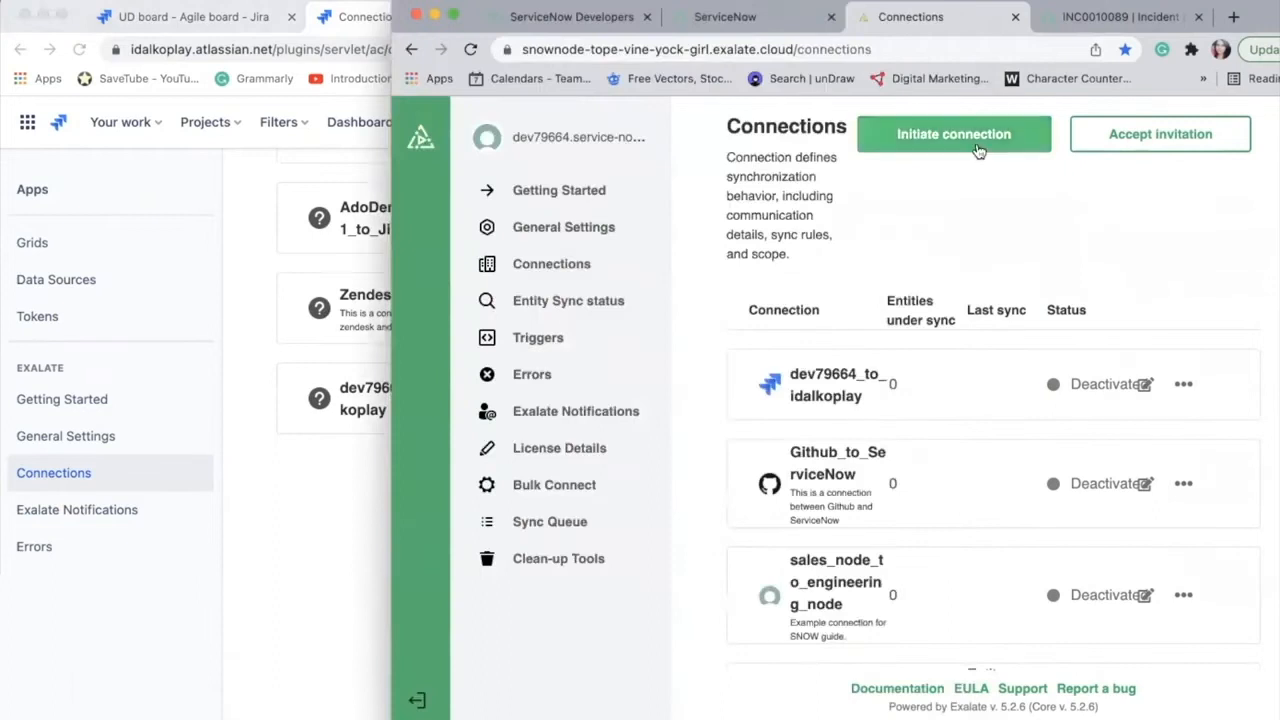
click(306, 531)
scroll(306, 531, up, 10)
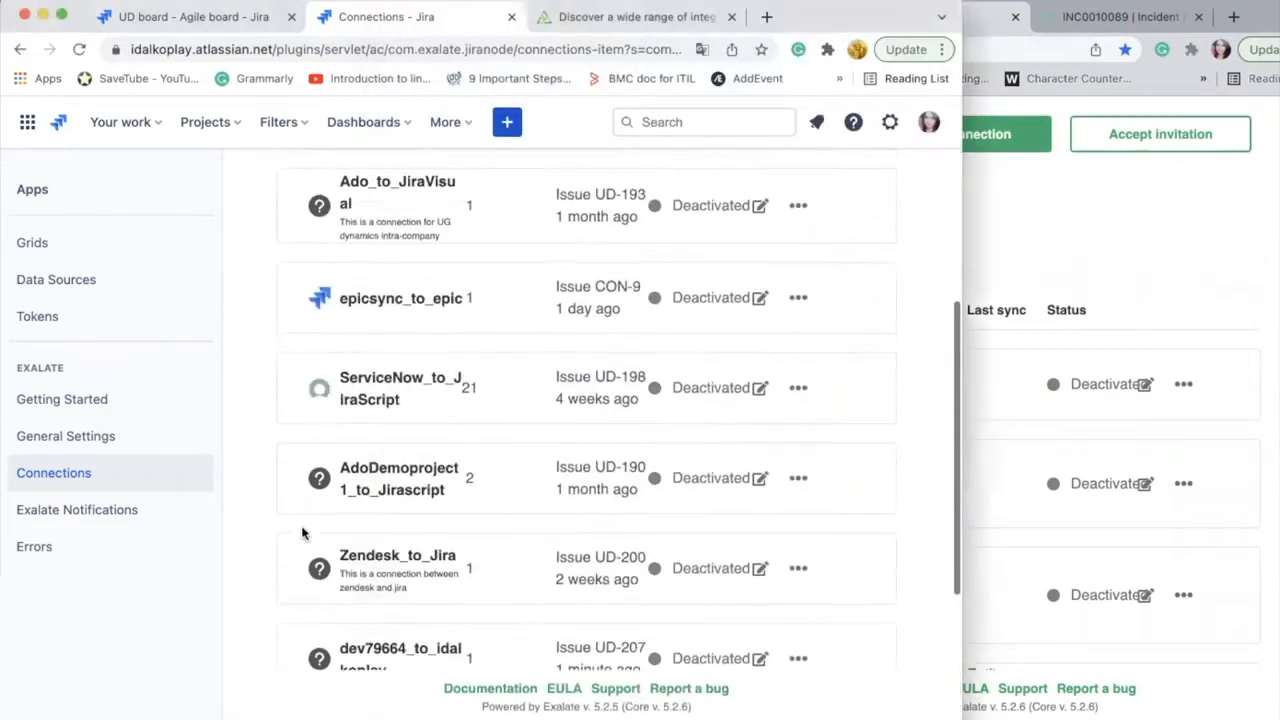
click(1086, 209)
click(970, 135)
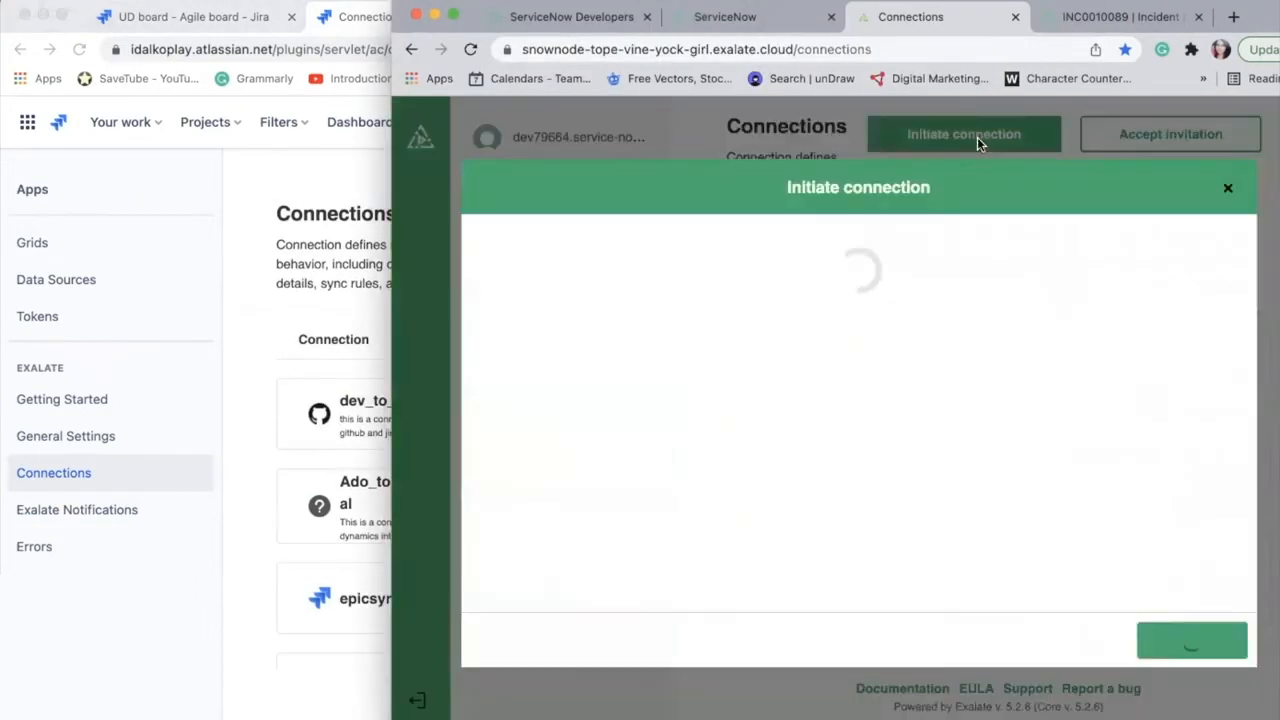
click(198, 55)
click(292, 48)
drag(316, 49, 128, 49)
key(super+c)
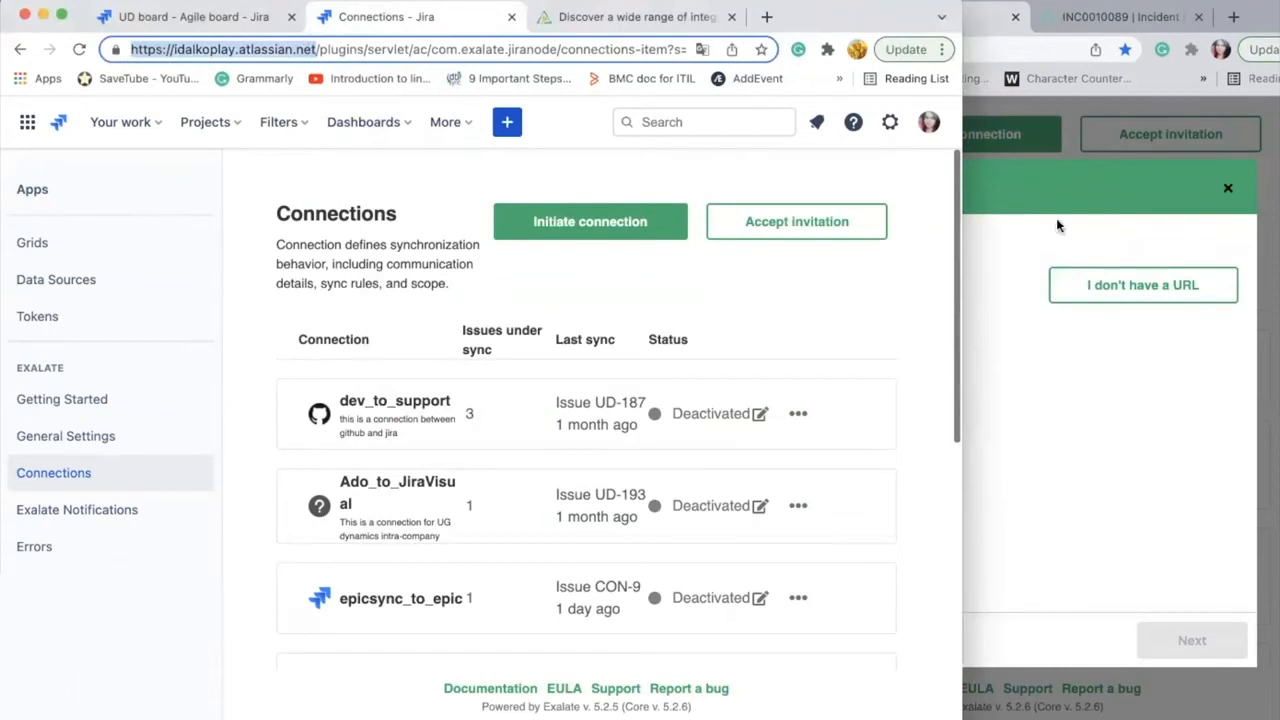
click(1053, 420)
click(669, 286)
key(super+v)
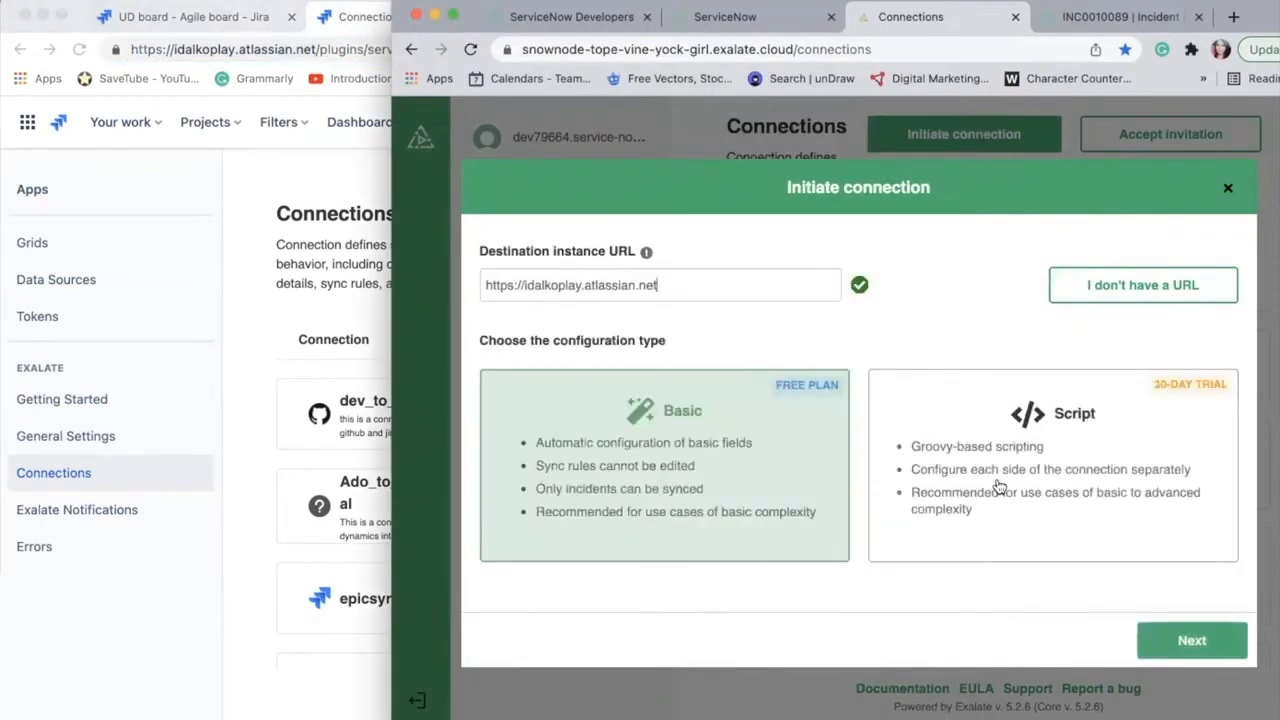
- Choose the Script configuration type for the new connection and proceed to the connection information
click(1000, 487)
double_click(1000, 487)
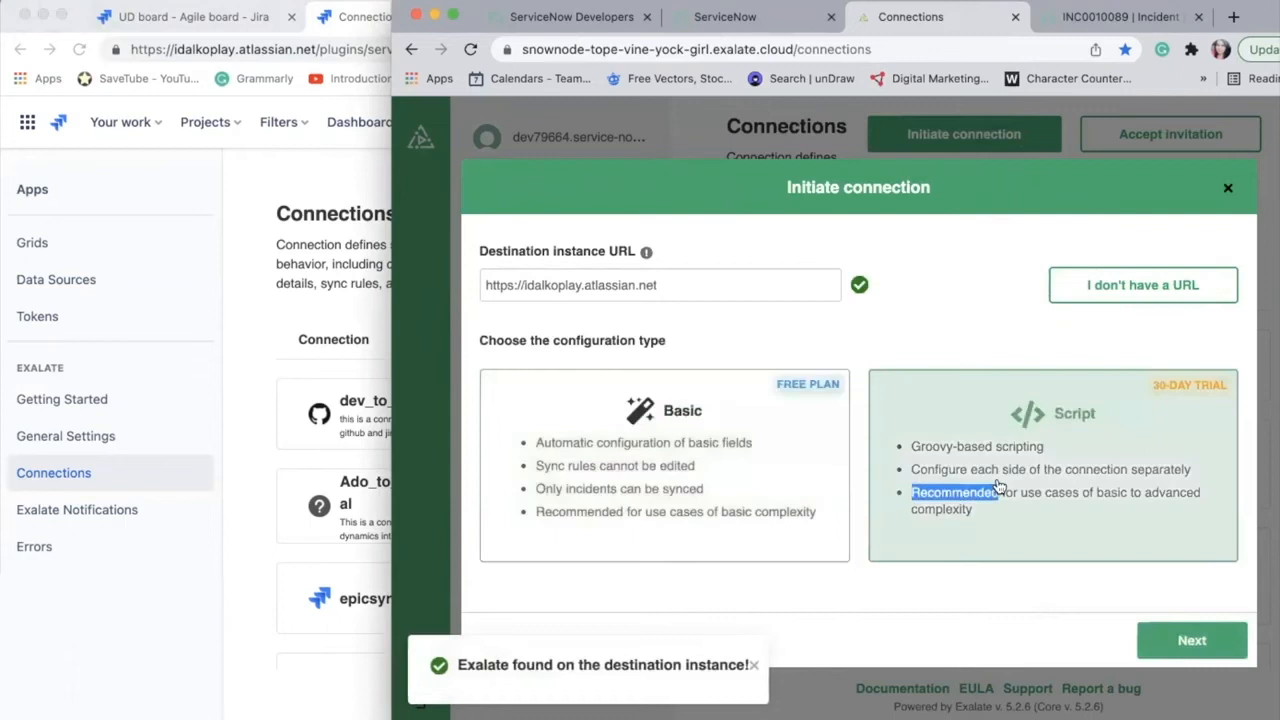
click(1181, 642)
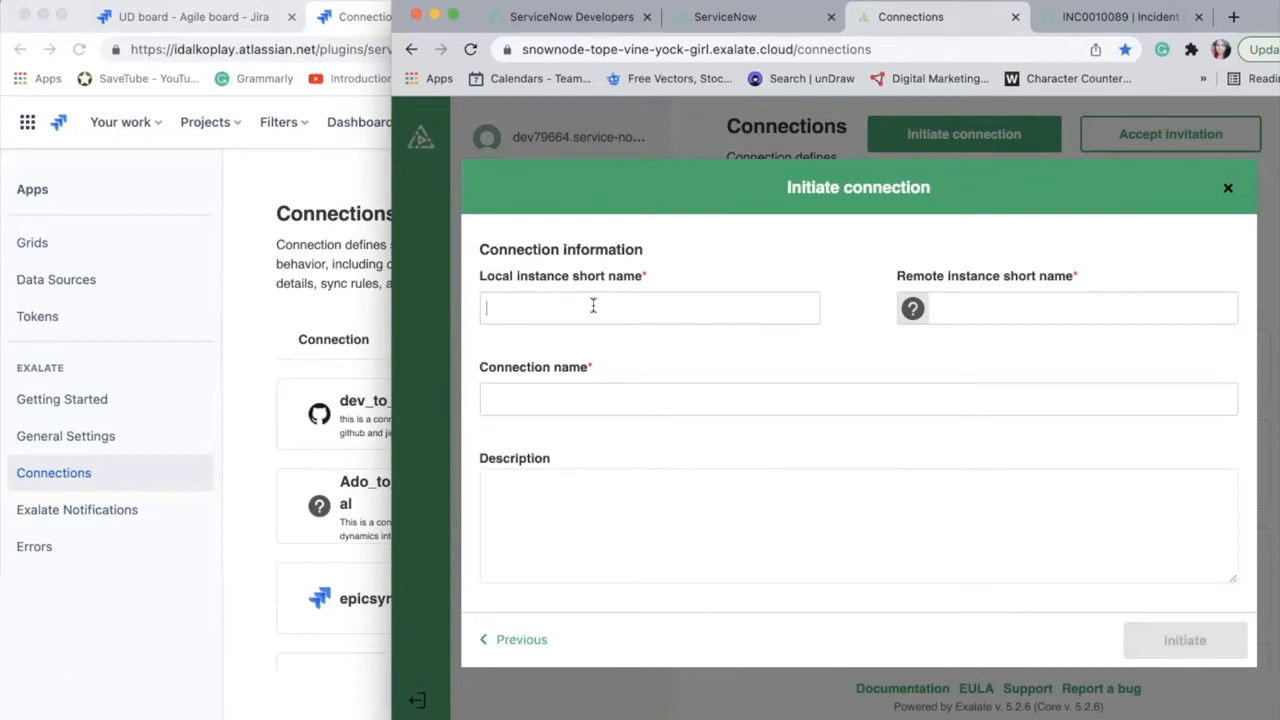
- Enter Servicenow as the local instance short name and Jirademo as the remote instance short name
text(Servicenow)
key(Tab)
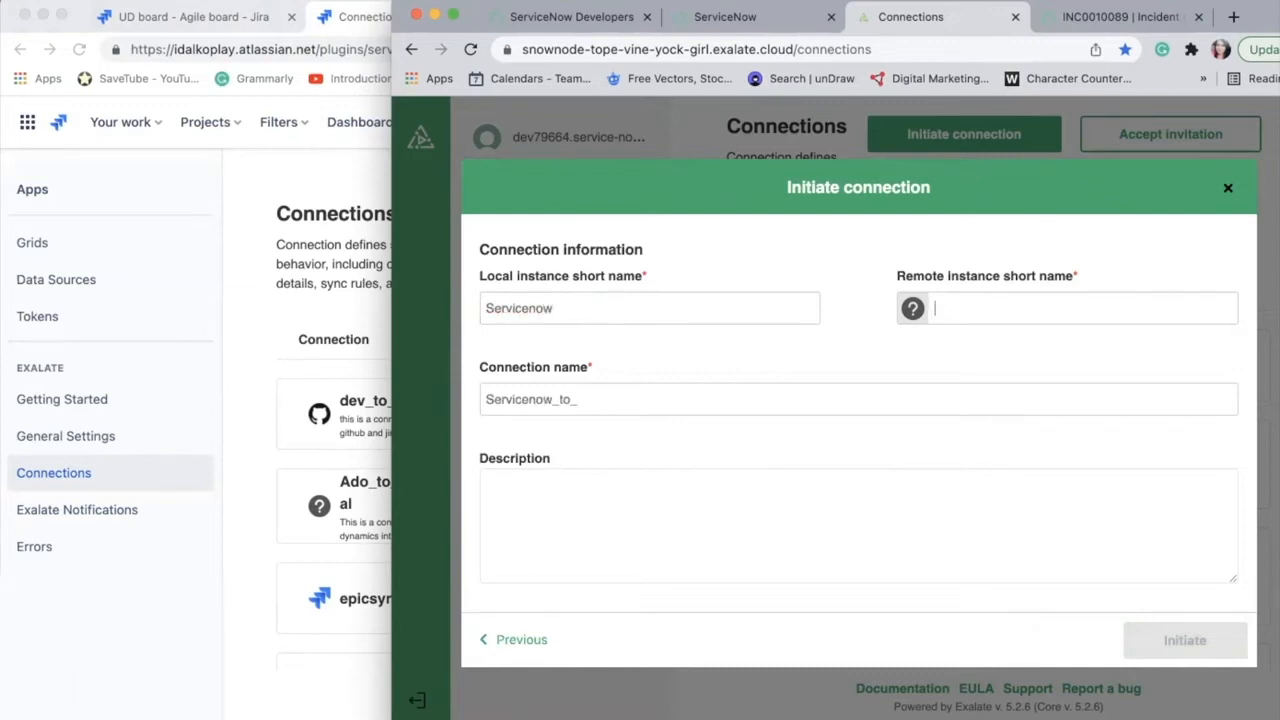
text(Jira)
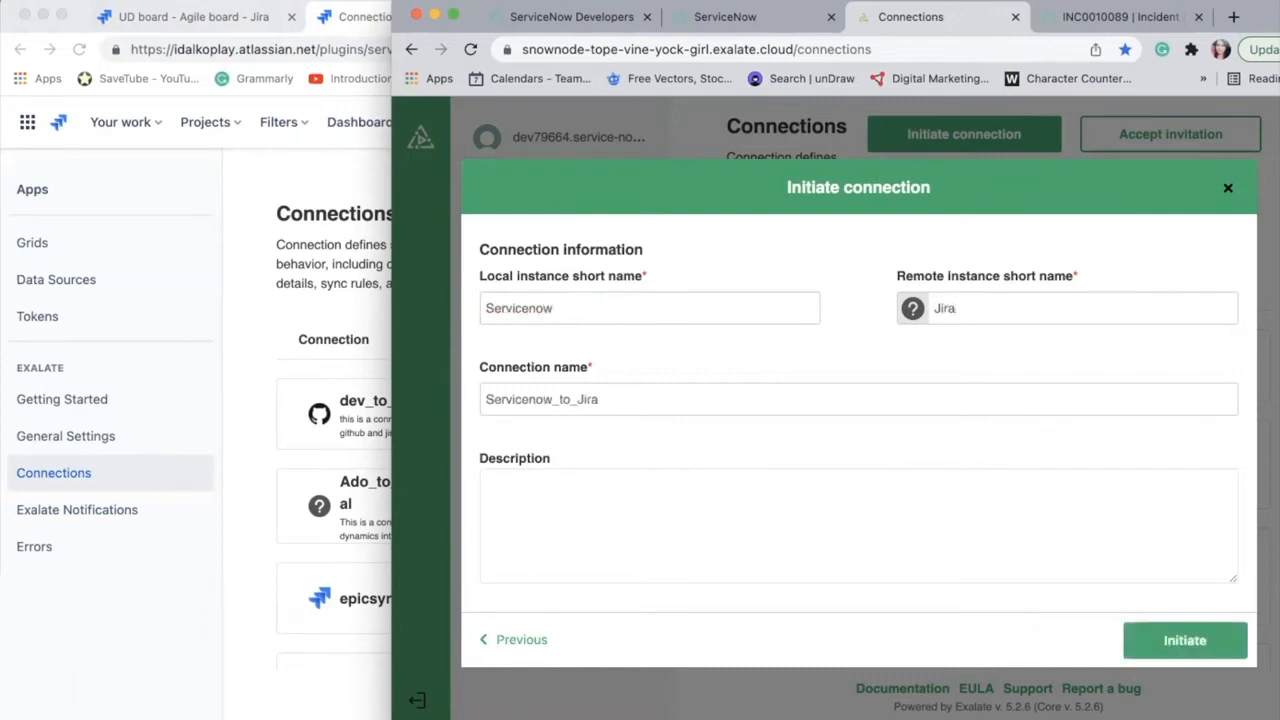
text(demo)
drag(684, 402, 462, 405)
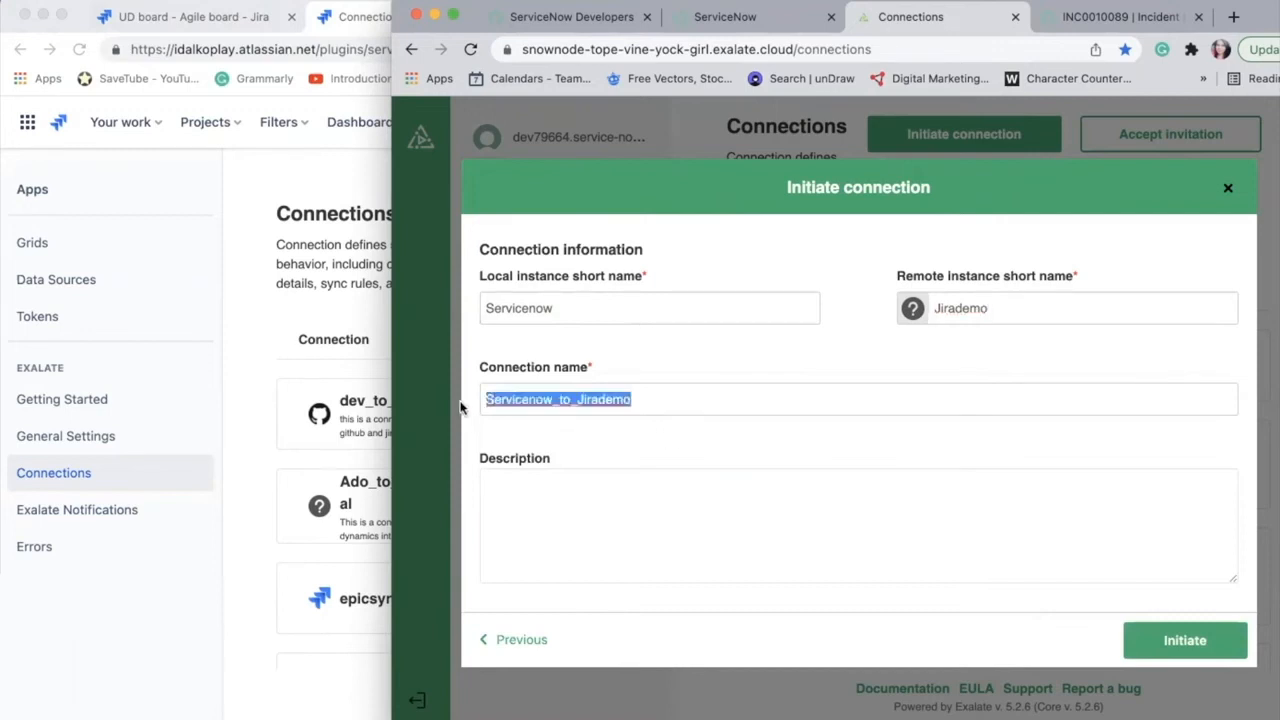
click(709, 392)
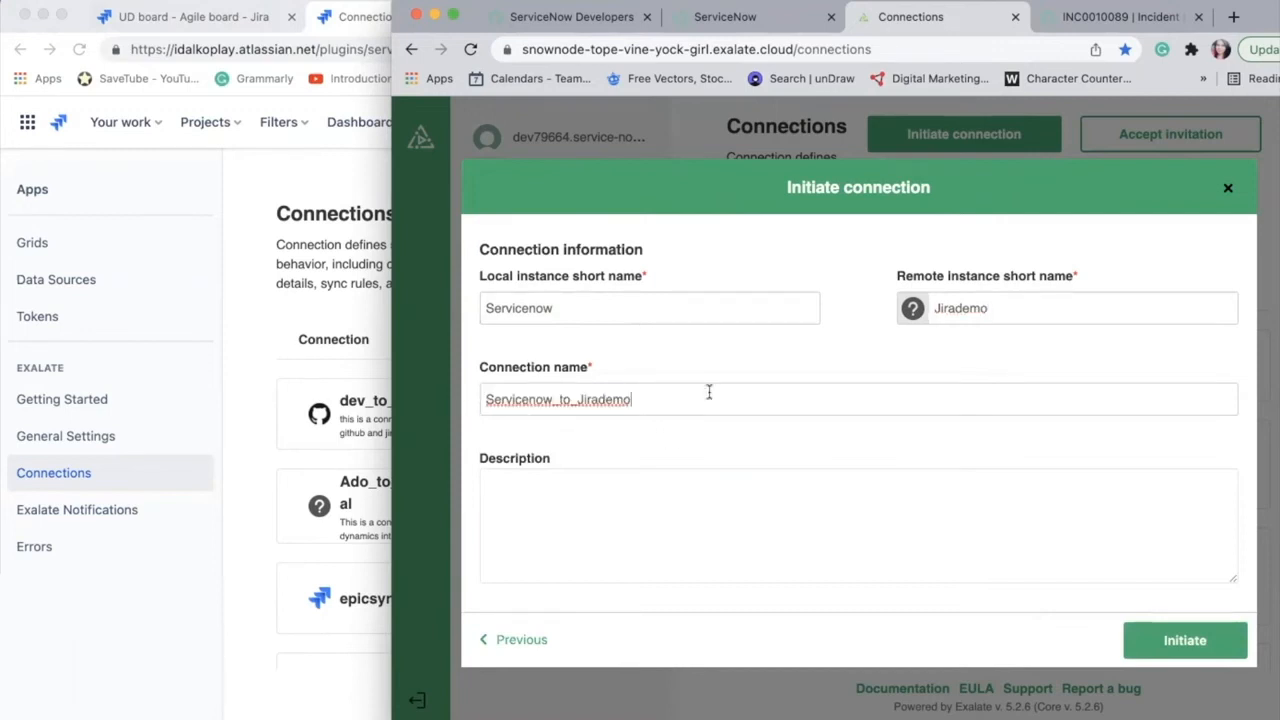
drag(660, 395, 458, 400)
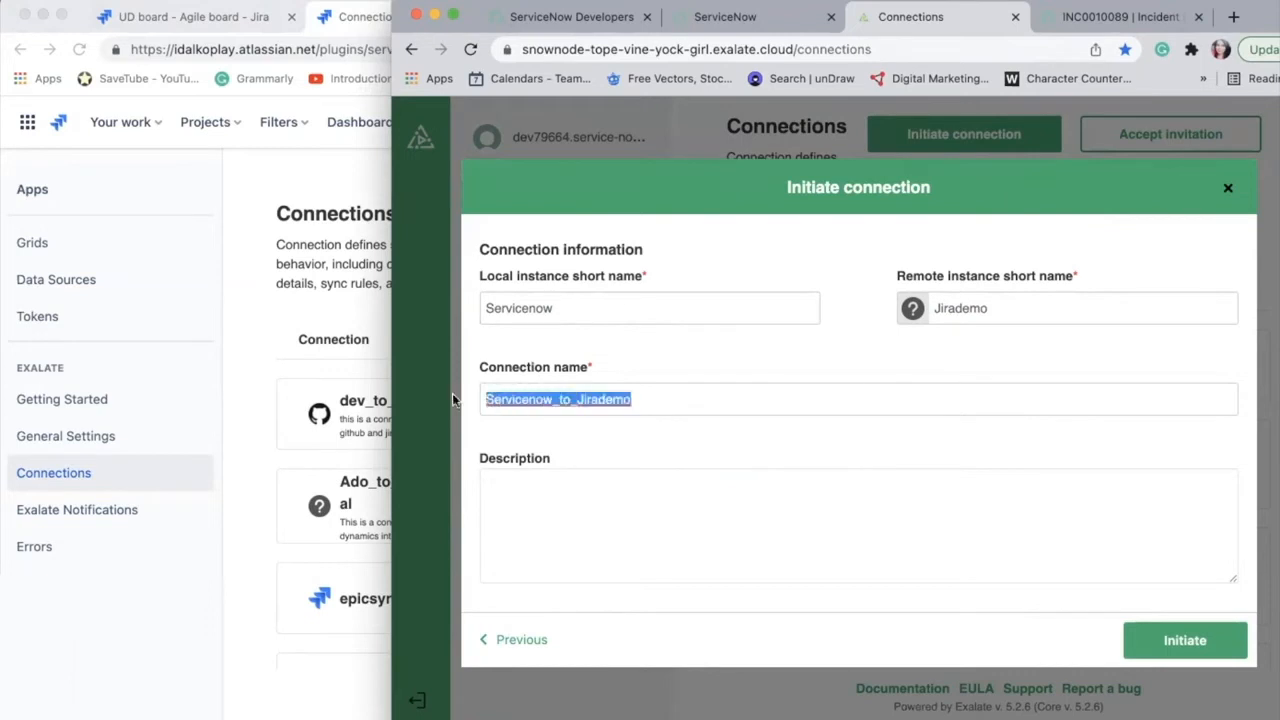
drag(633, 302, 494, 302)
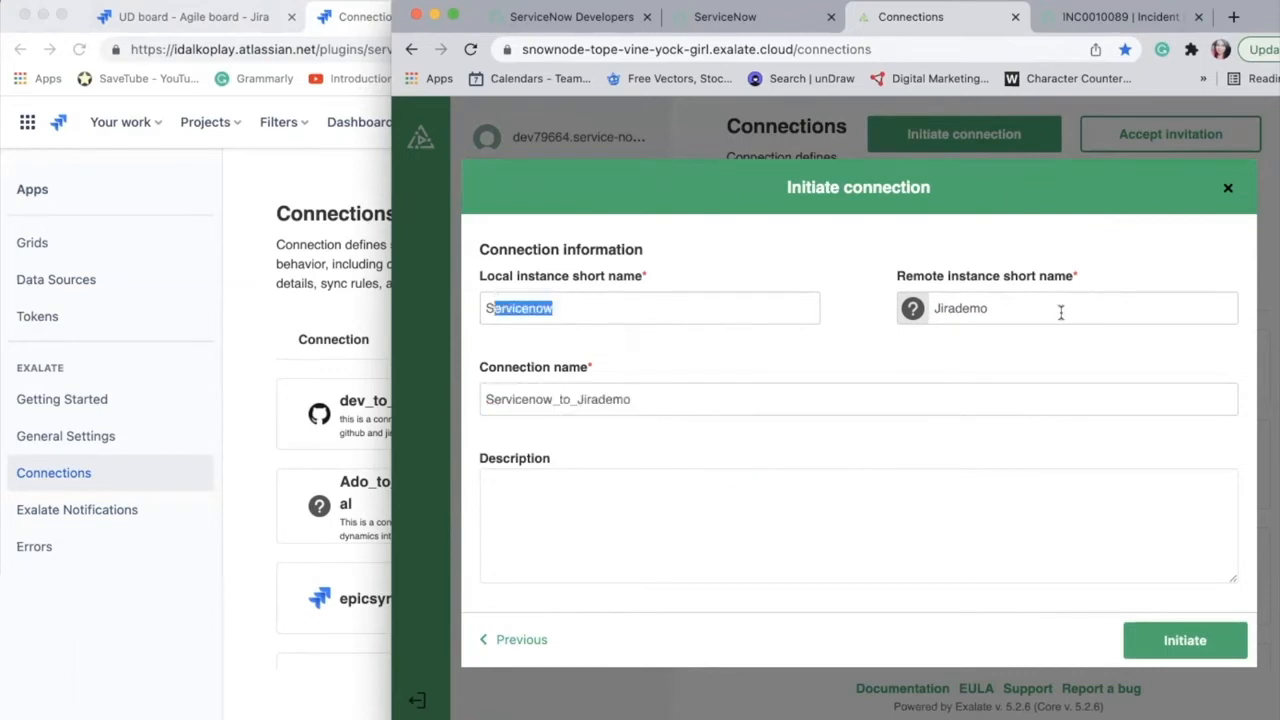
drag(1060, 313, 870, 318)
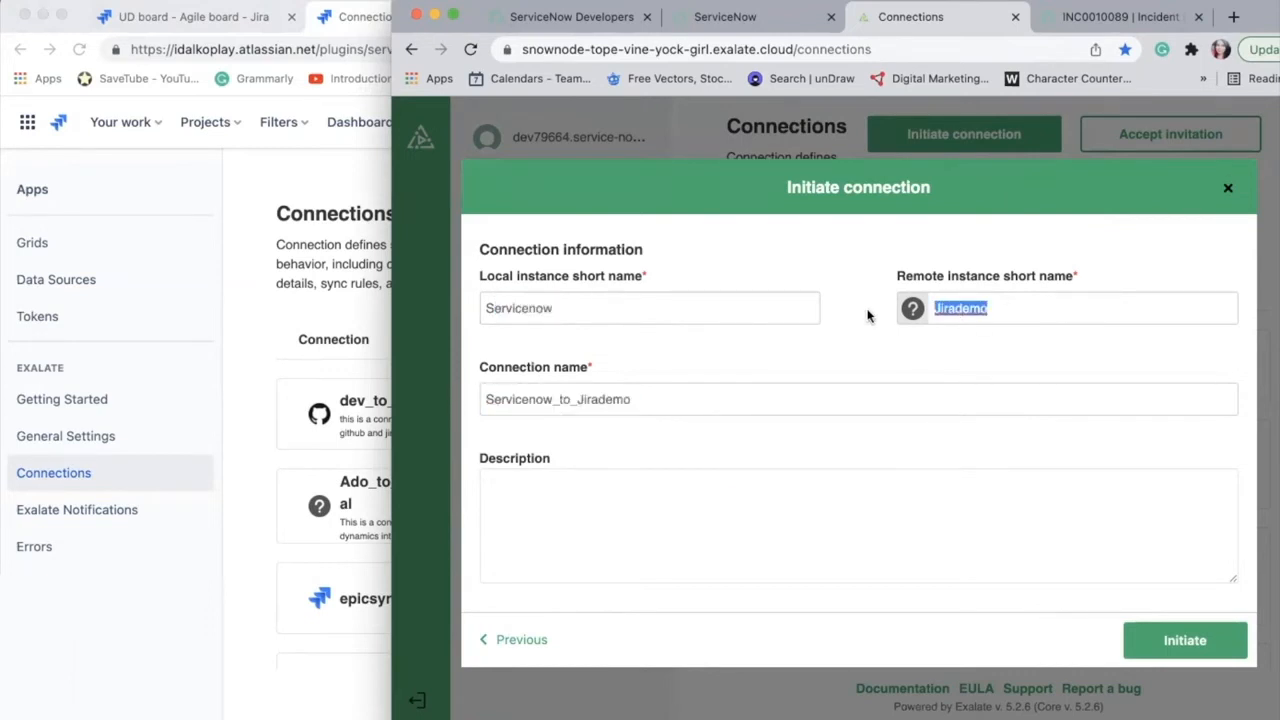
- Initiate the connection under the name Servicenow_to_Jirademo1 with the description "The connection for jira and servicenow"
click(689, 406)
text(1)
click(628, 498)
text(The connec)
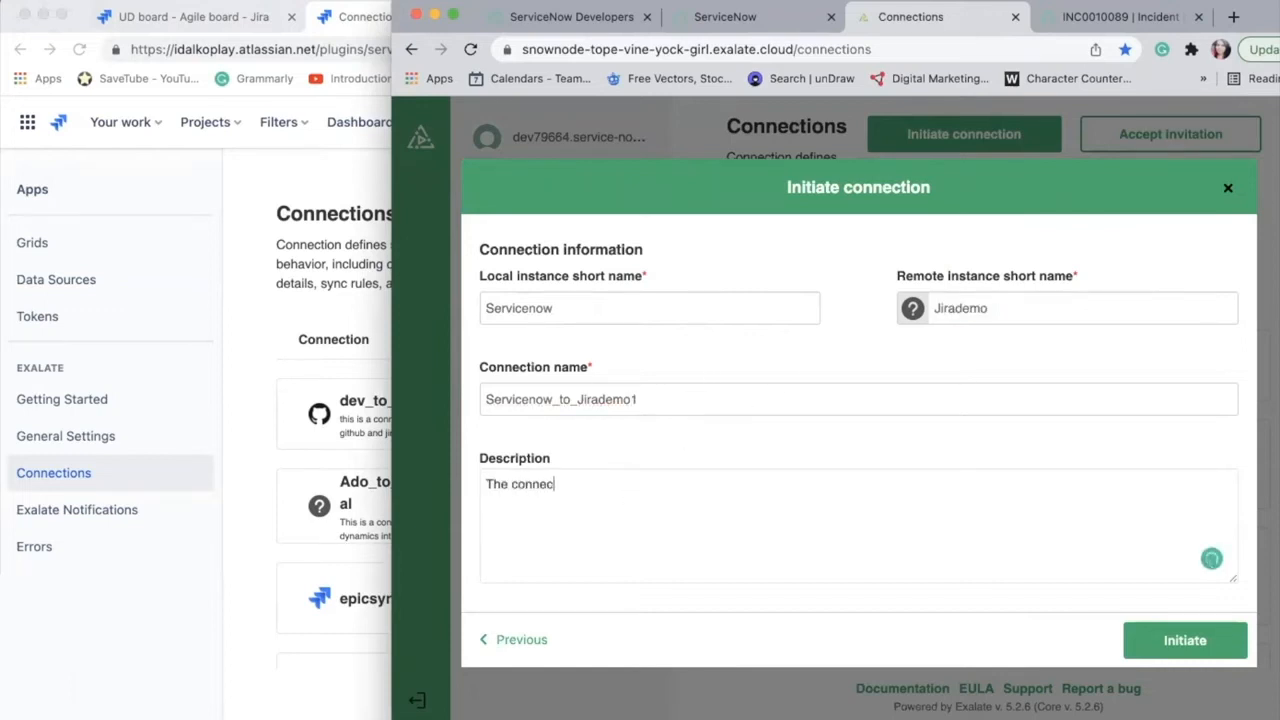
text(tion for jira and servicenow)
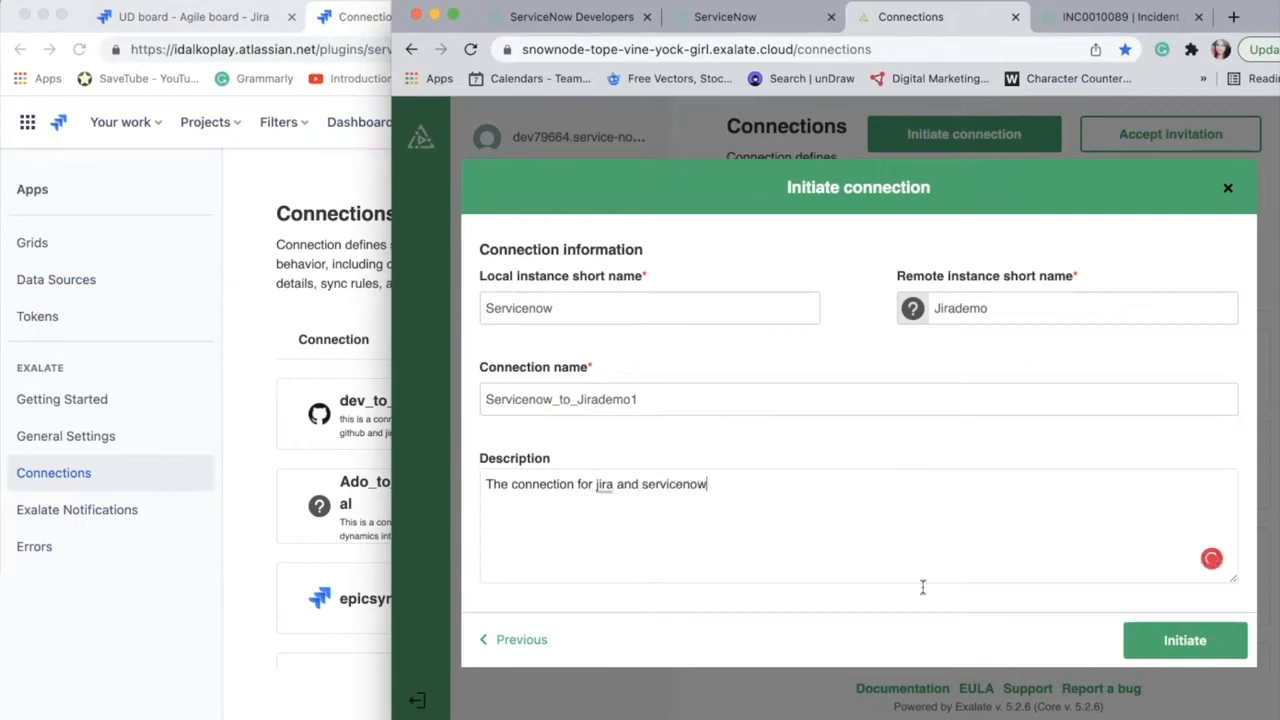
click(1163, 638)
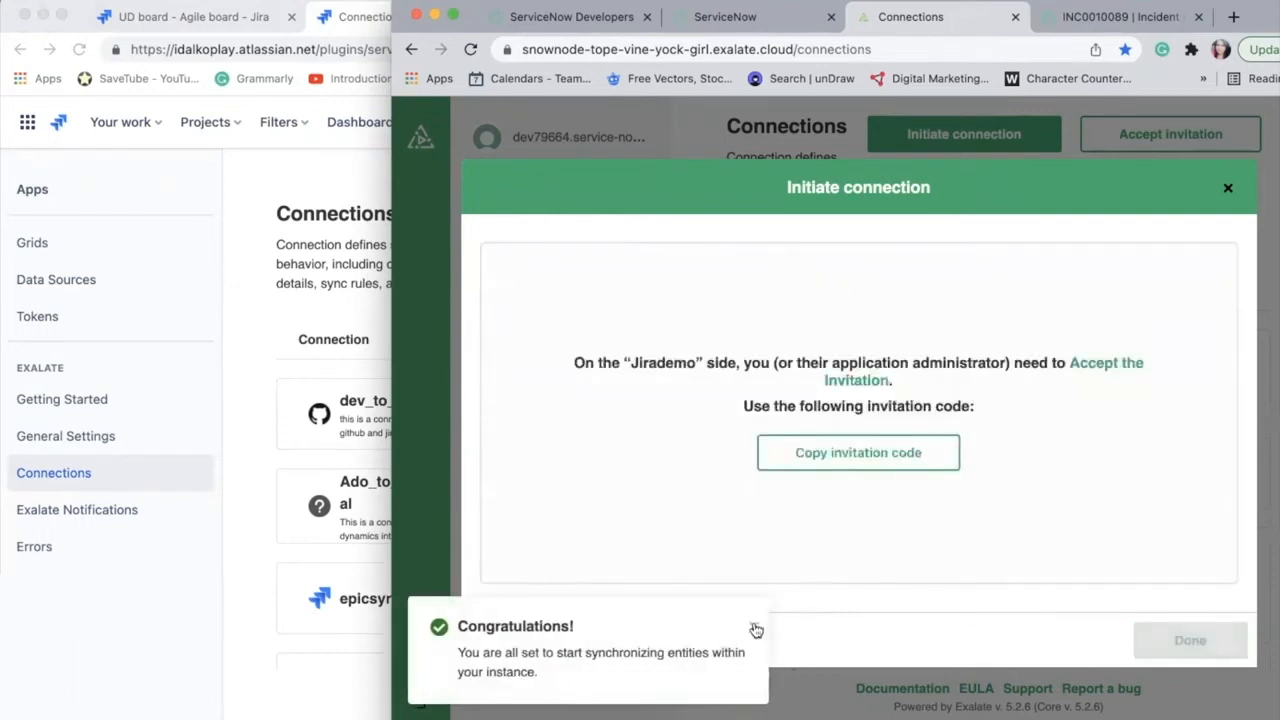
click(754, 627)
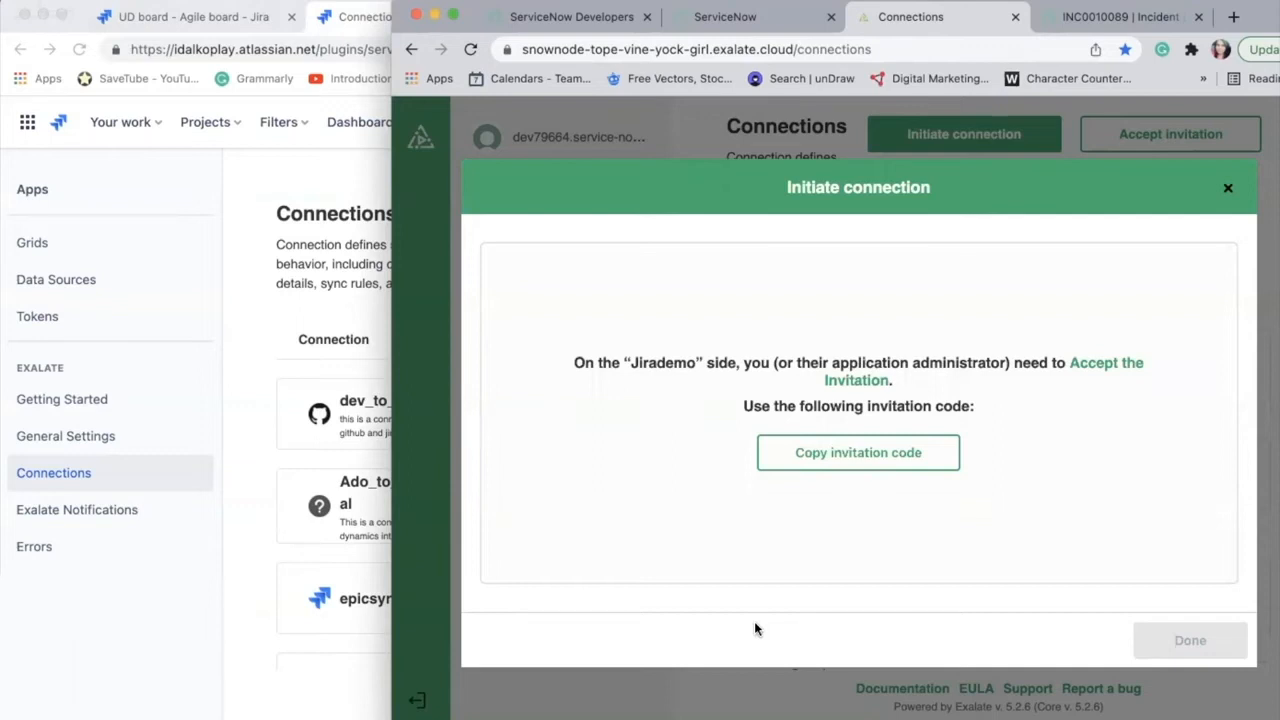
- Copy the invitation code from ServiceNow Exalate and submit it in a new invitation acceptance on the Jira side
click(908, 455)
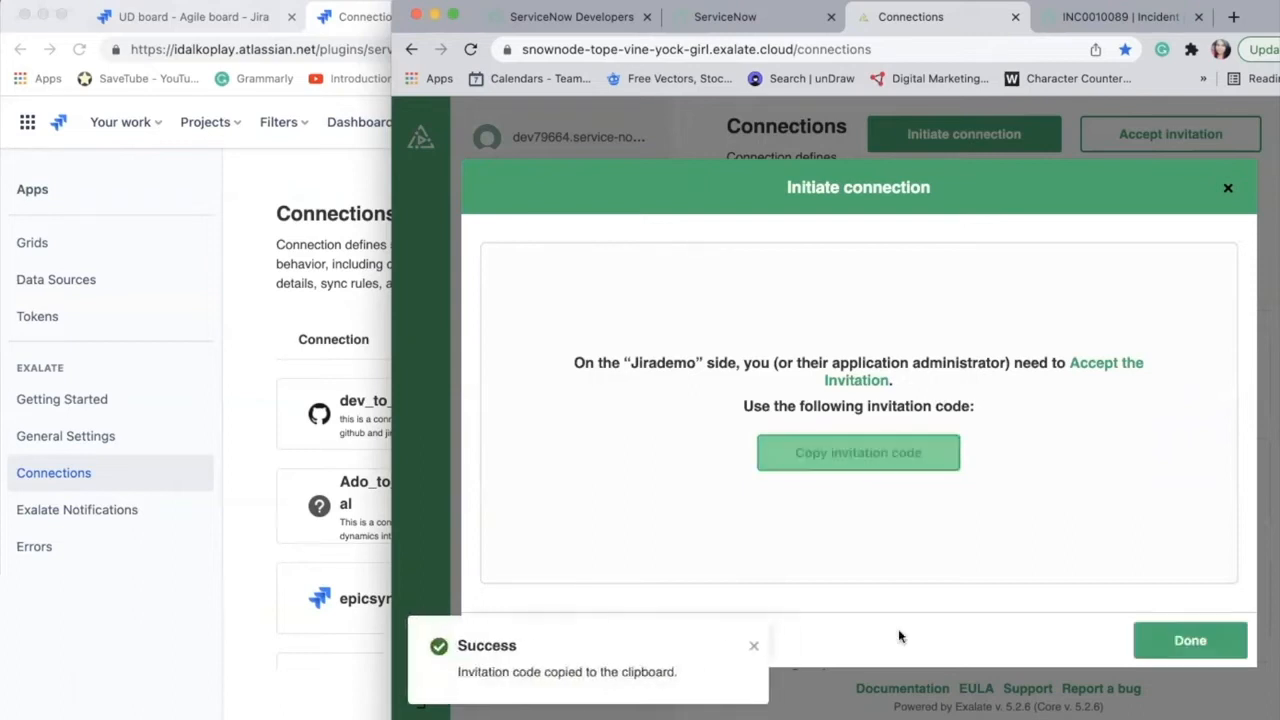
click(1180, 640)
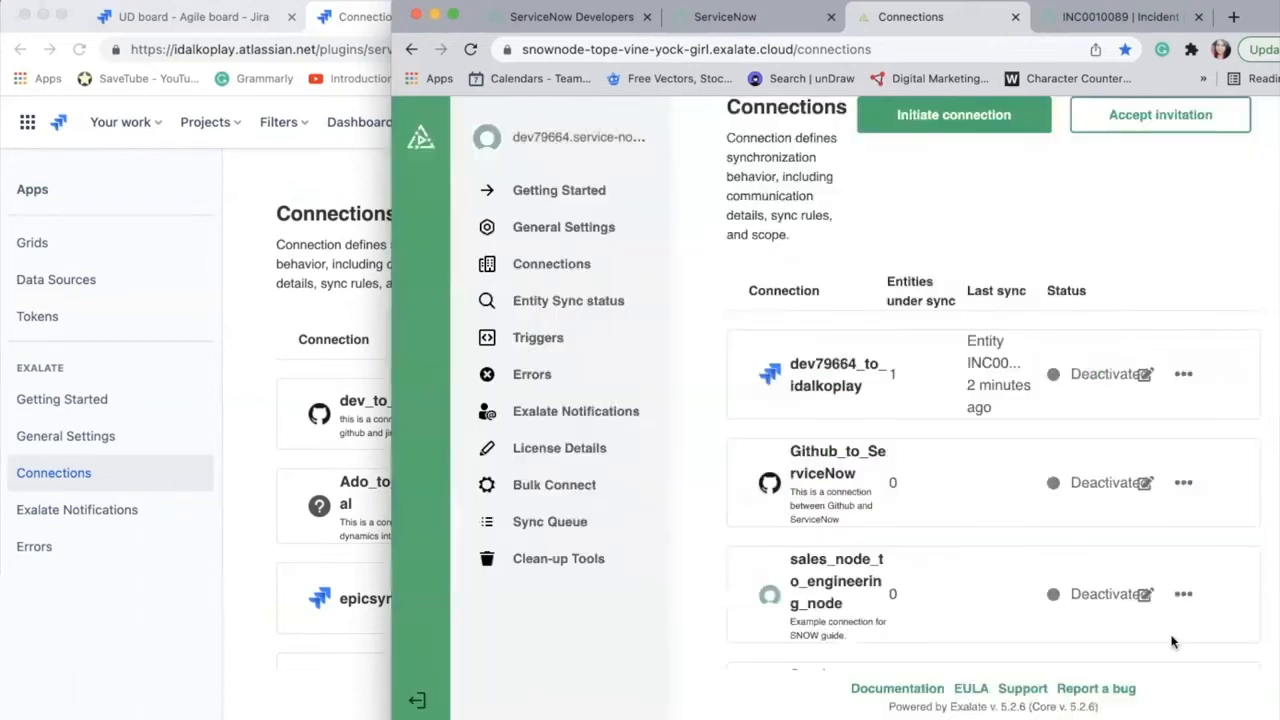
click(256, 414)
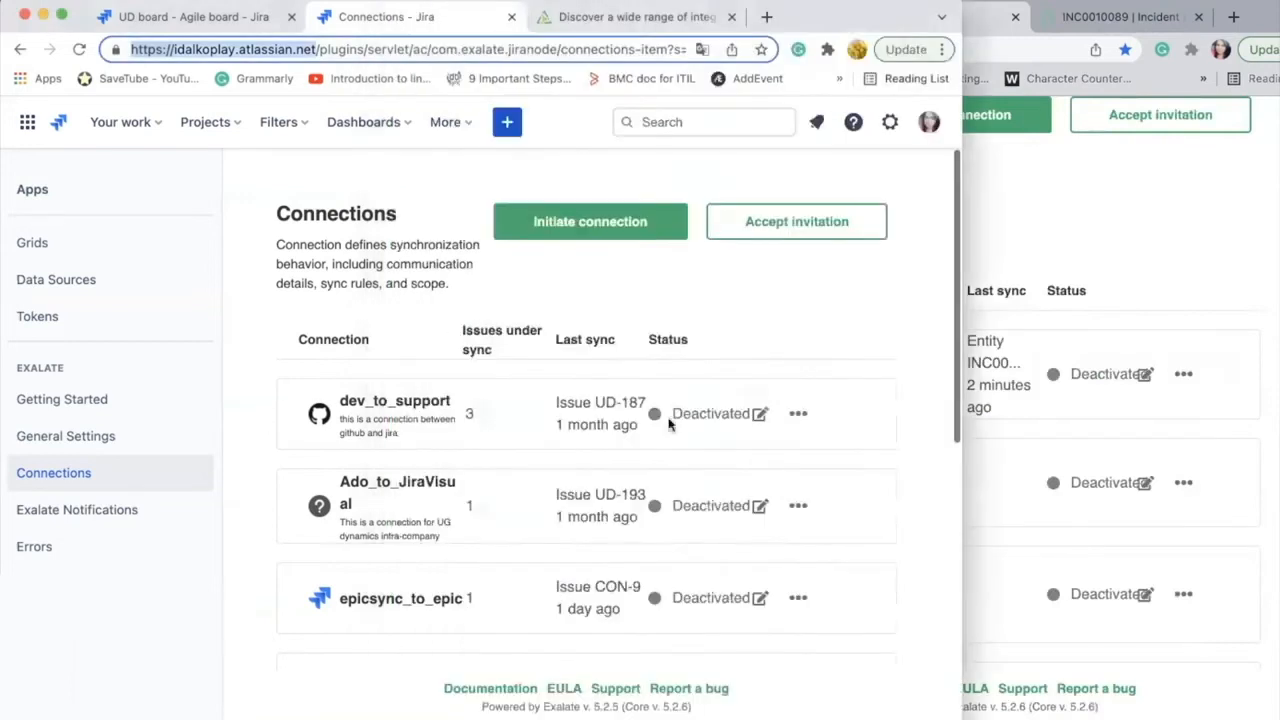
click(815, 225)
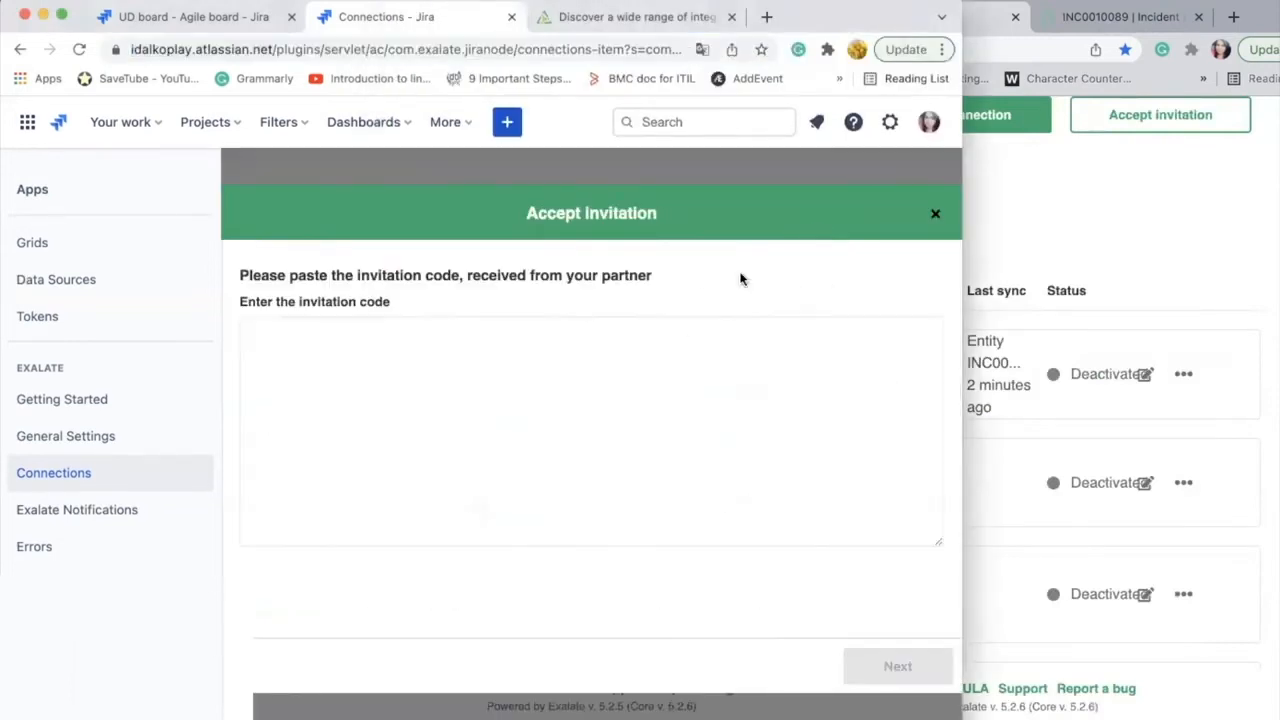
key(ctrl+v)
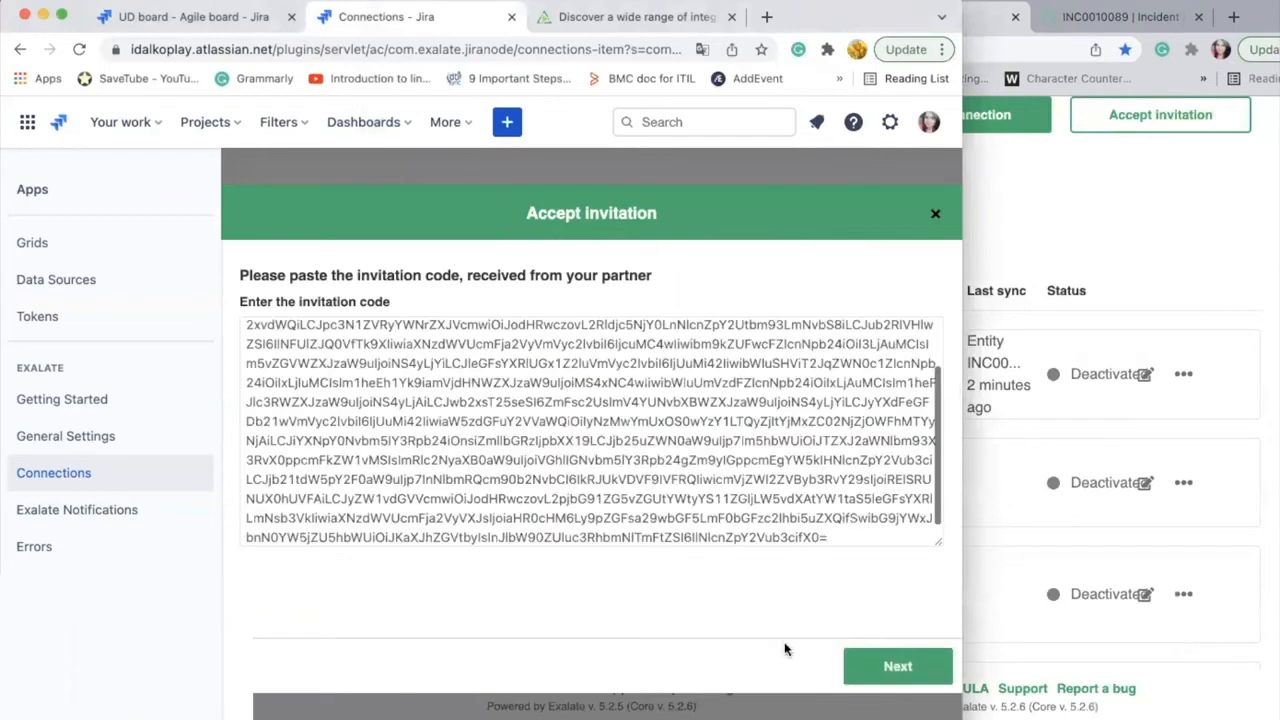
click(890, 670)
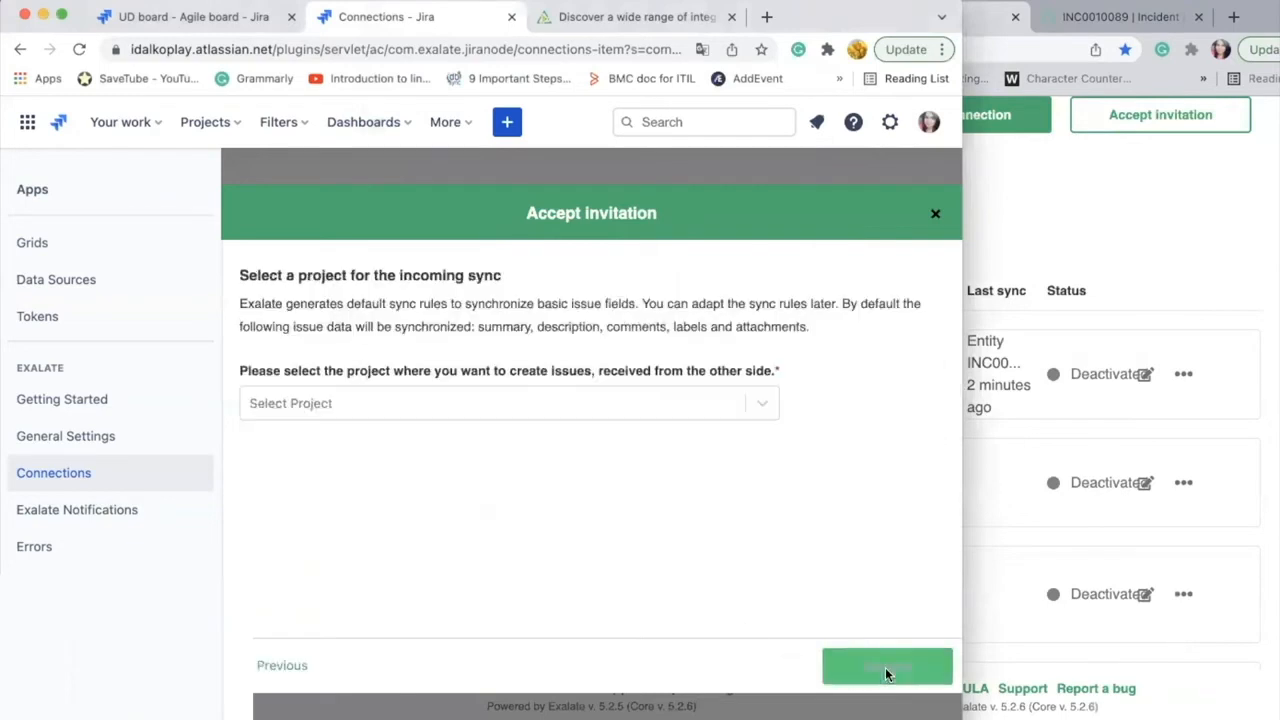
- Select UI Design (UD) as the project for the incoming sync and confirm the invitation
click(755, 414)
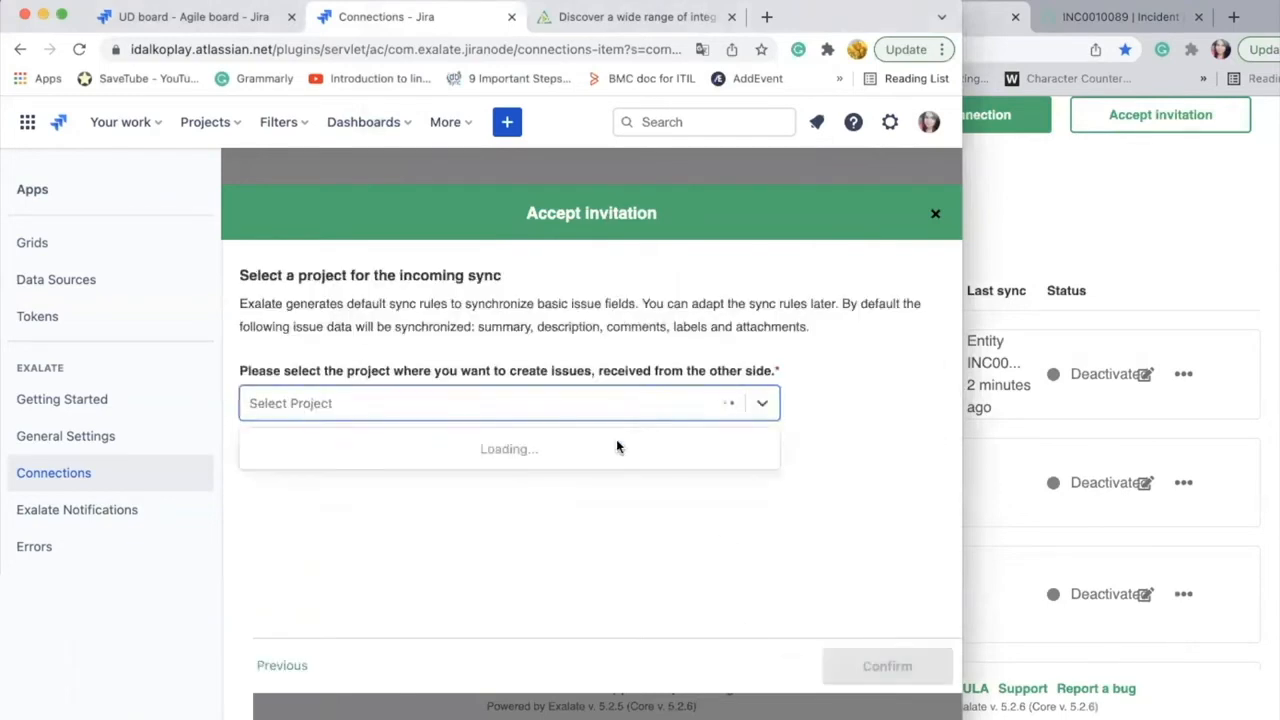
click(534, 552)
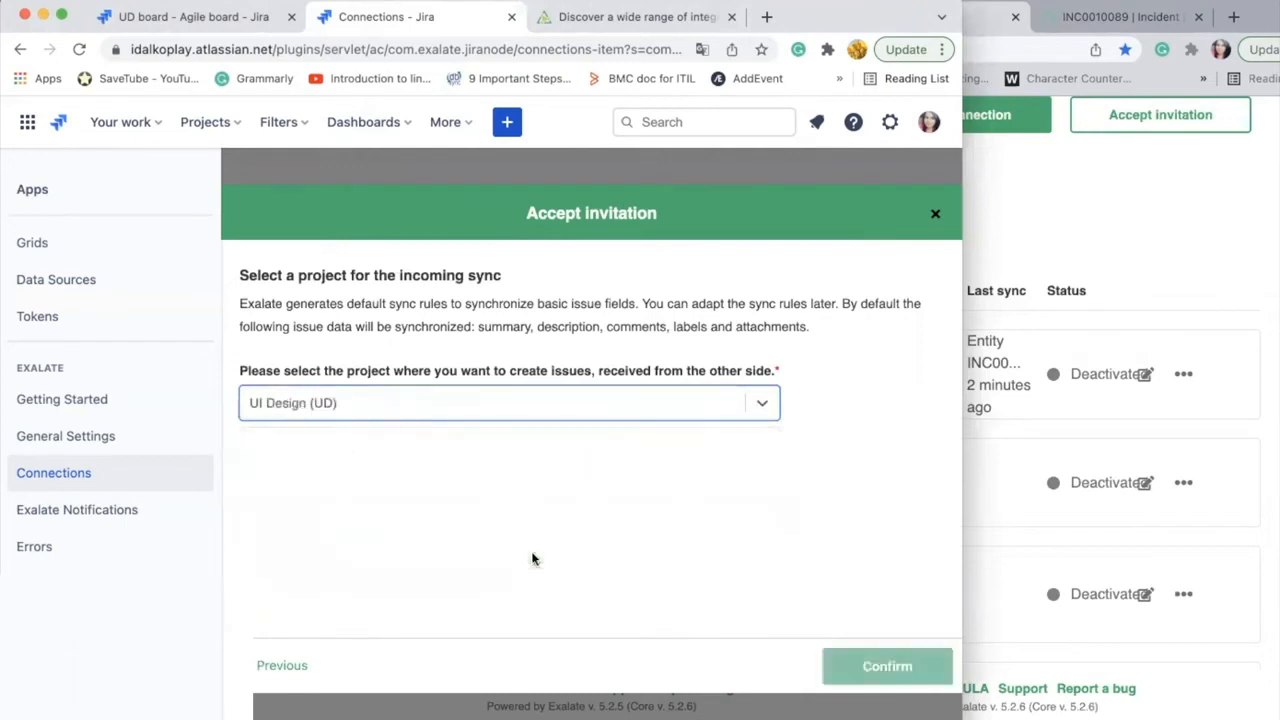
click(887, 666)
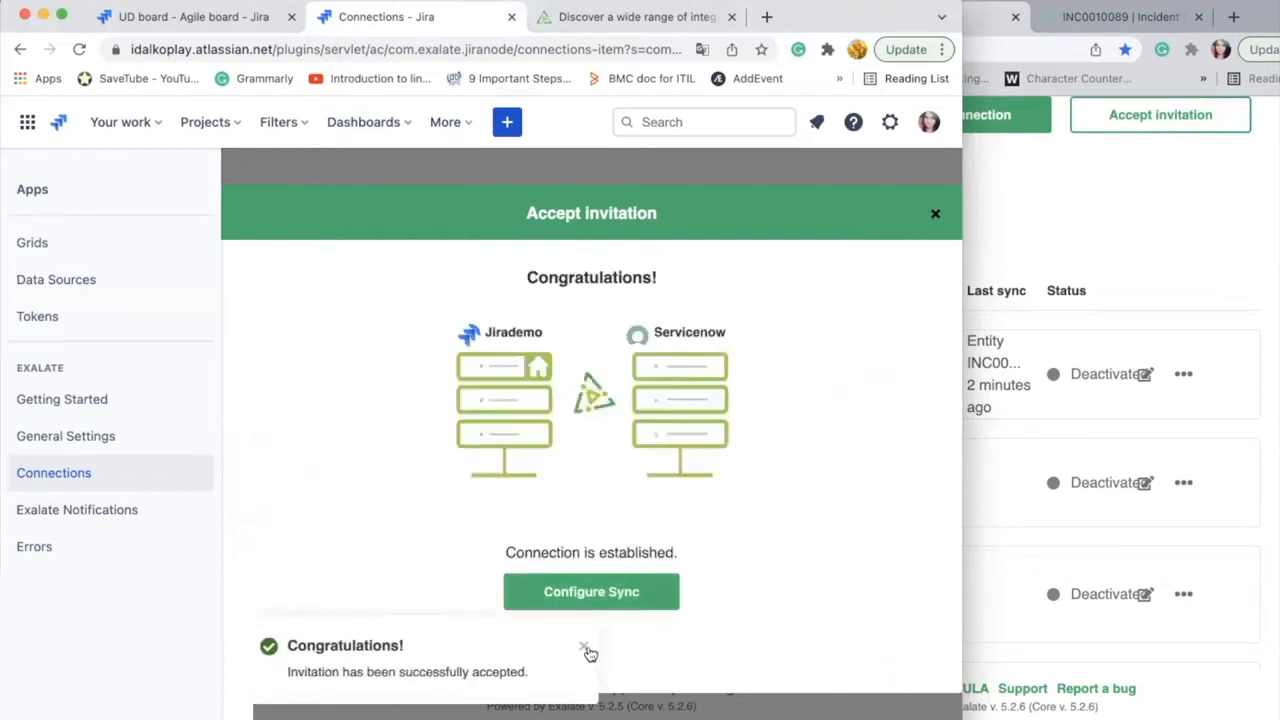
click(586, 648)
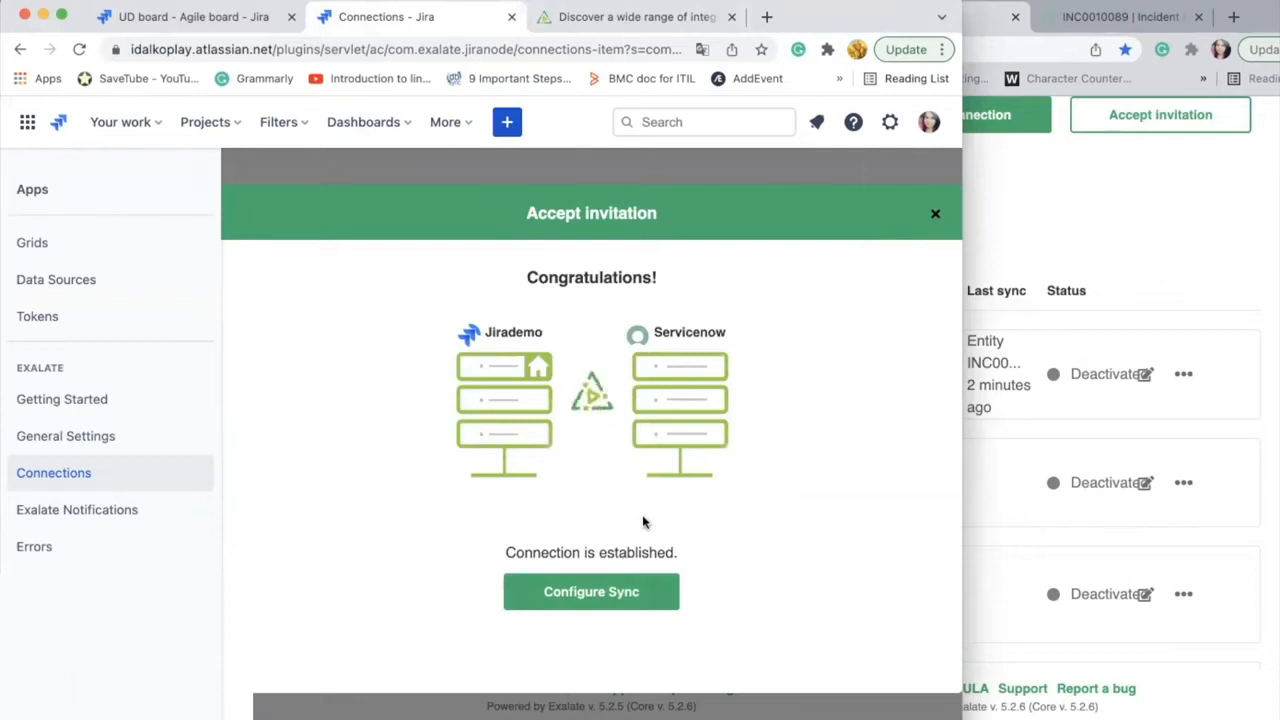
- Open the sync configuration of Servicenow_to_Jirademo1 on both the Jira and the ServiceNow side
click(605, 600)
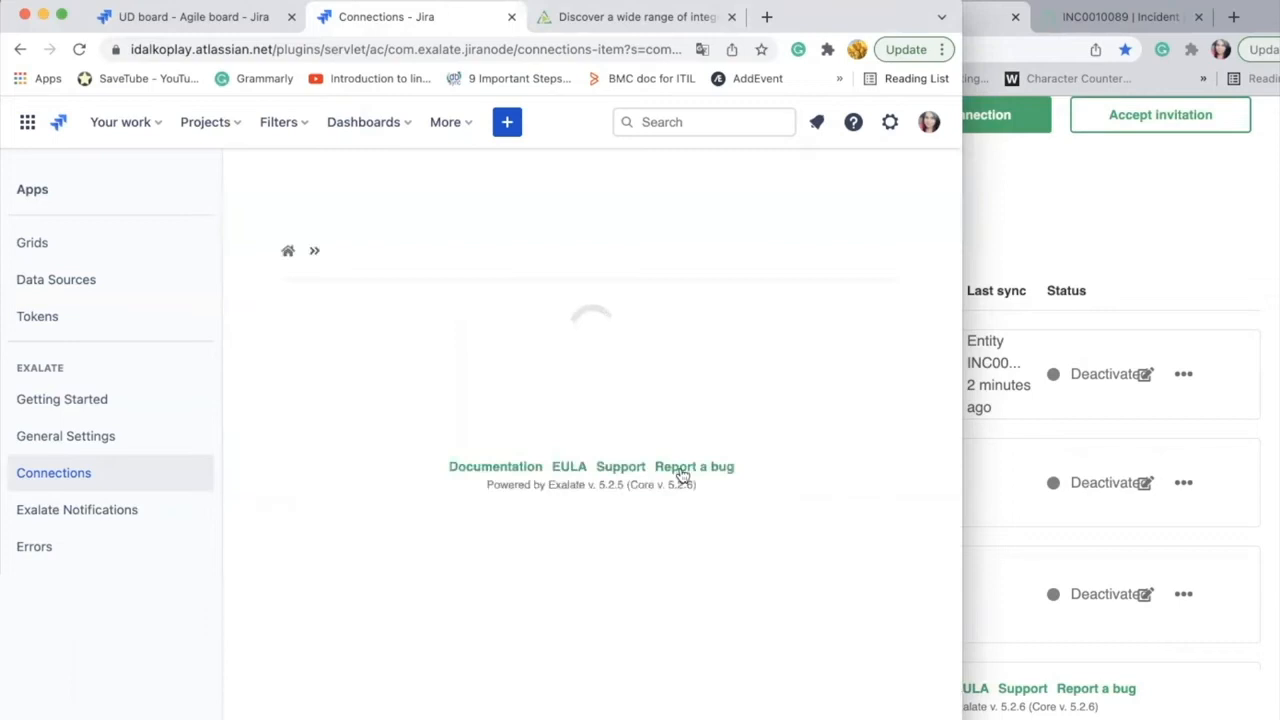
click(1196, 244)
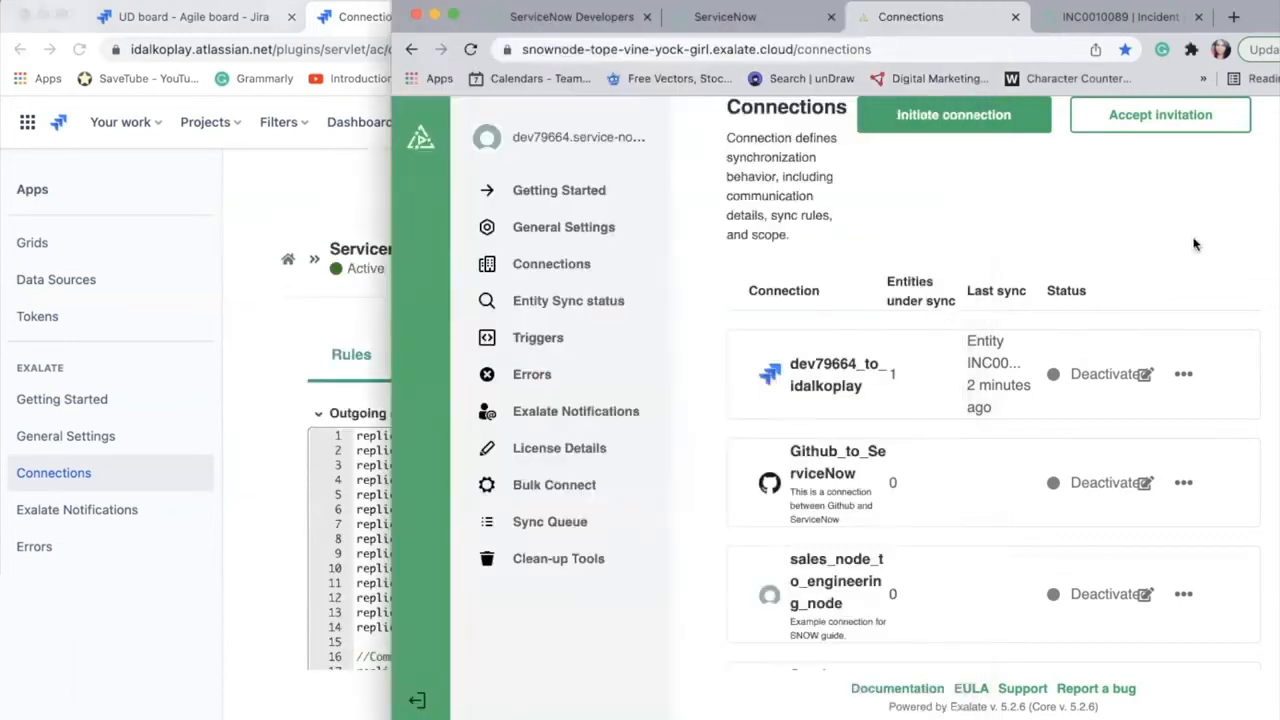
scroll(1160, 488, down, 1)
scroll(1160, 488, down, 4)
scroll(1157, 486, up, 2)
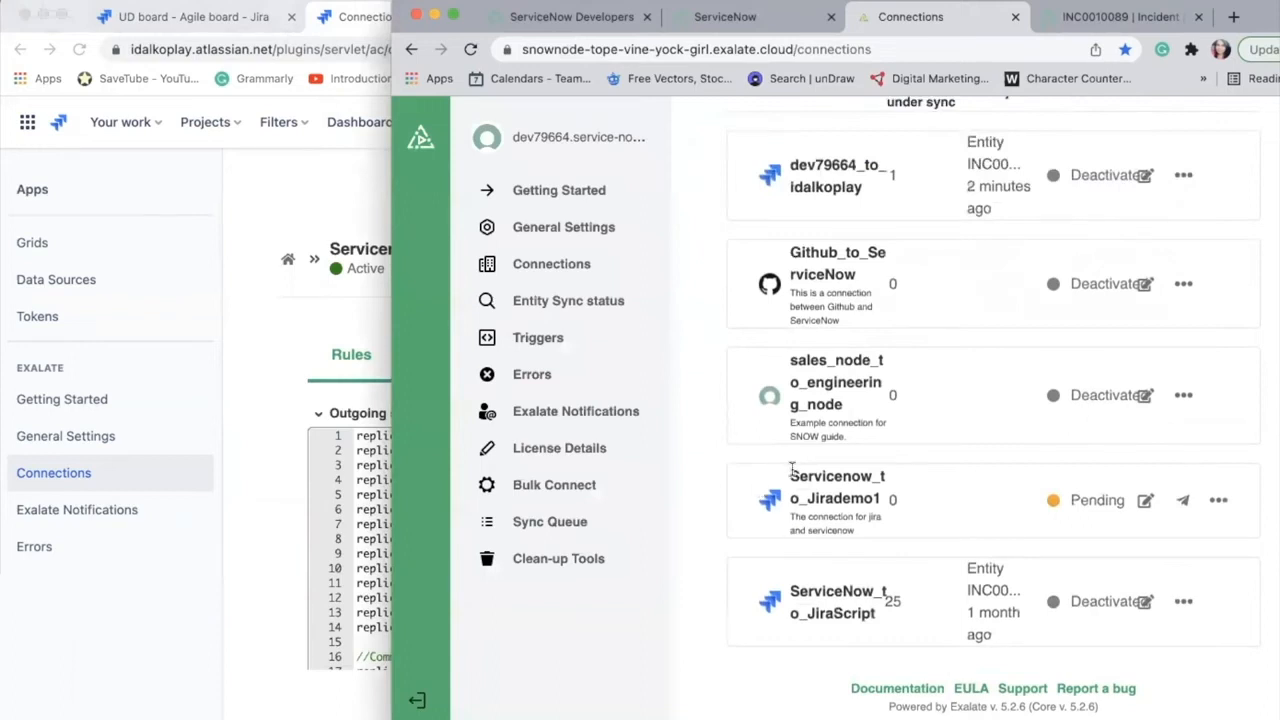
drag(790, 468, 883, 505)
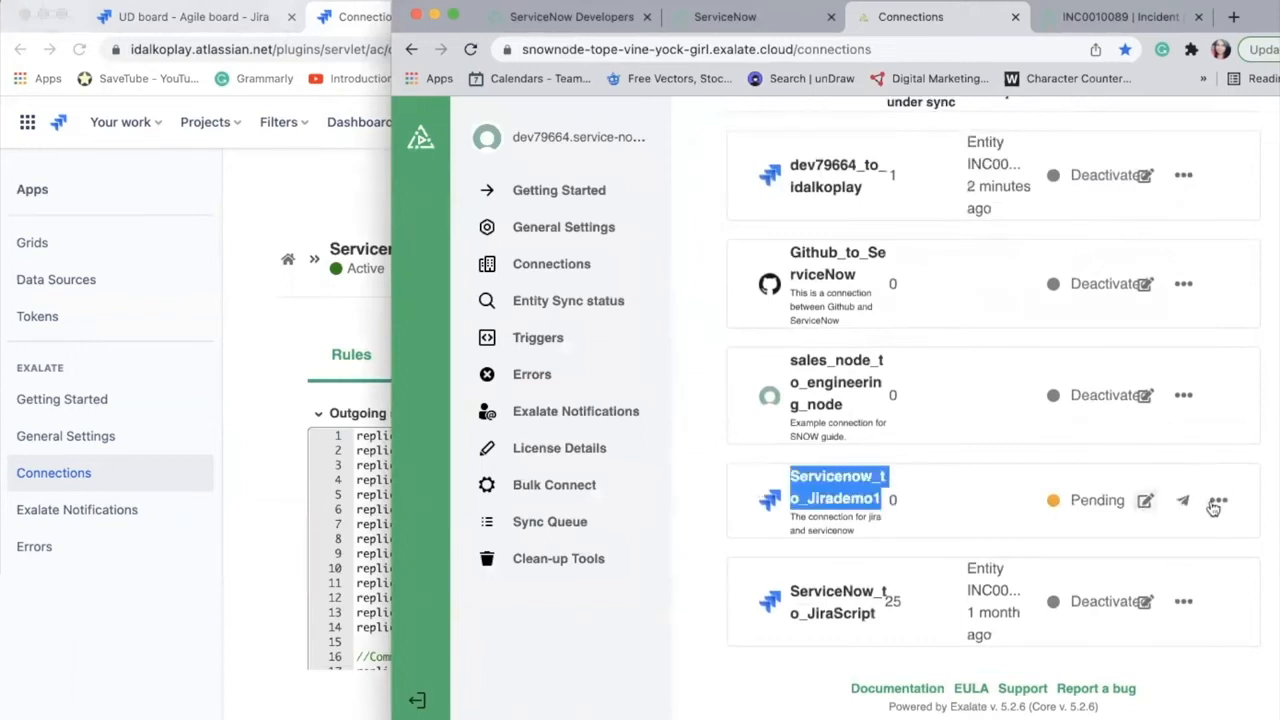
click(1144, 506)
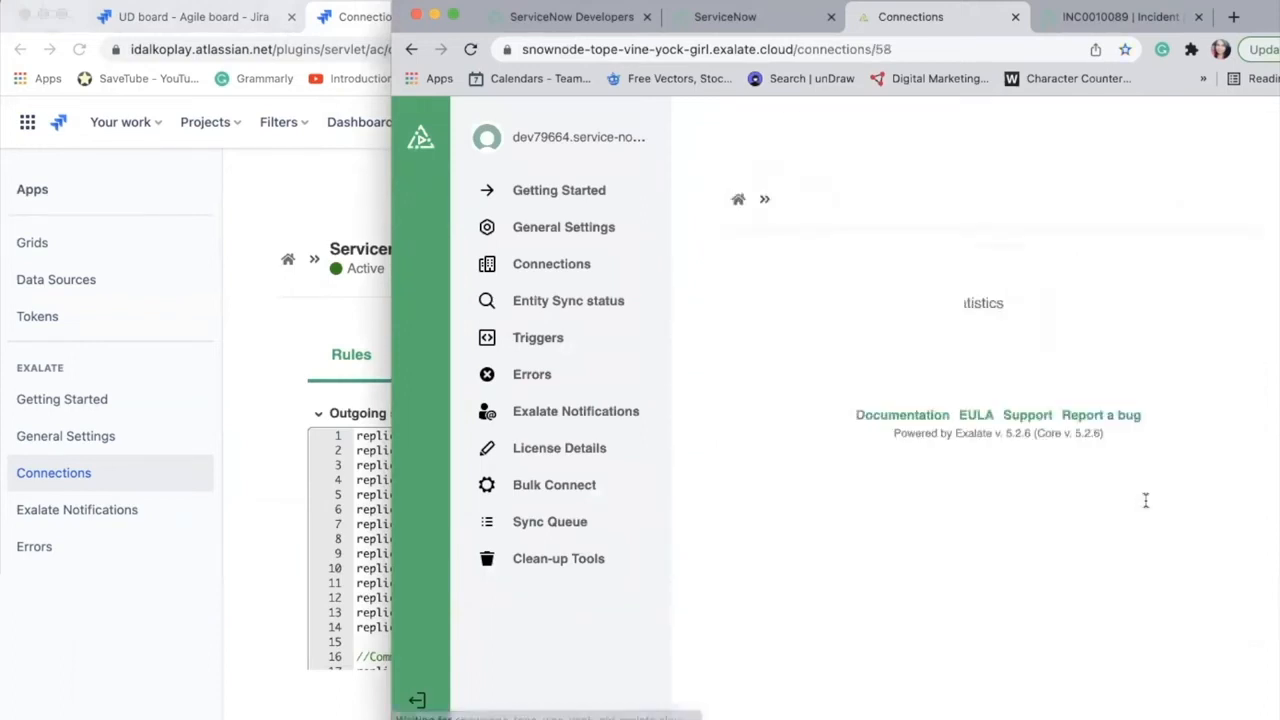
- Examine the Servicenow_to_Jirademo1 rules: the outgoing sync script on both sides and the incoming sync script in Jira
click(267, 413)
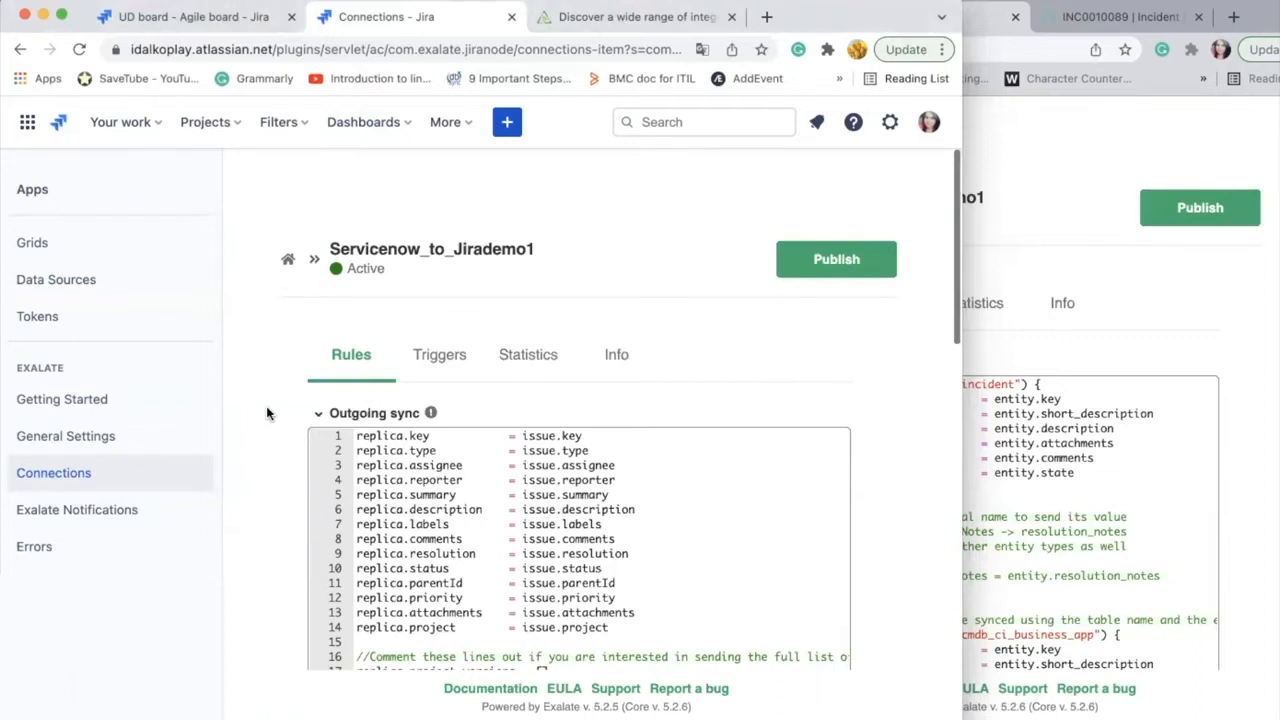
scroll(617, 468, down, 1)
click(618, 472)
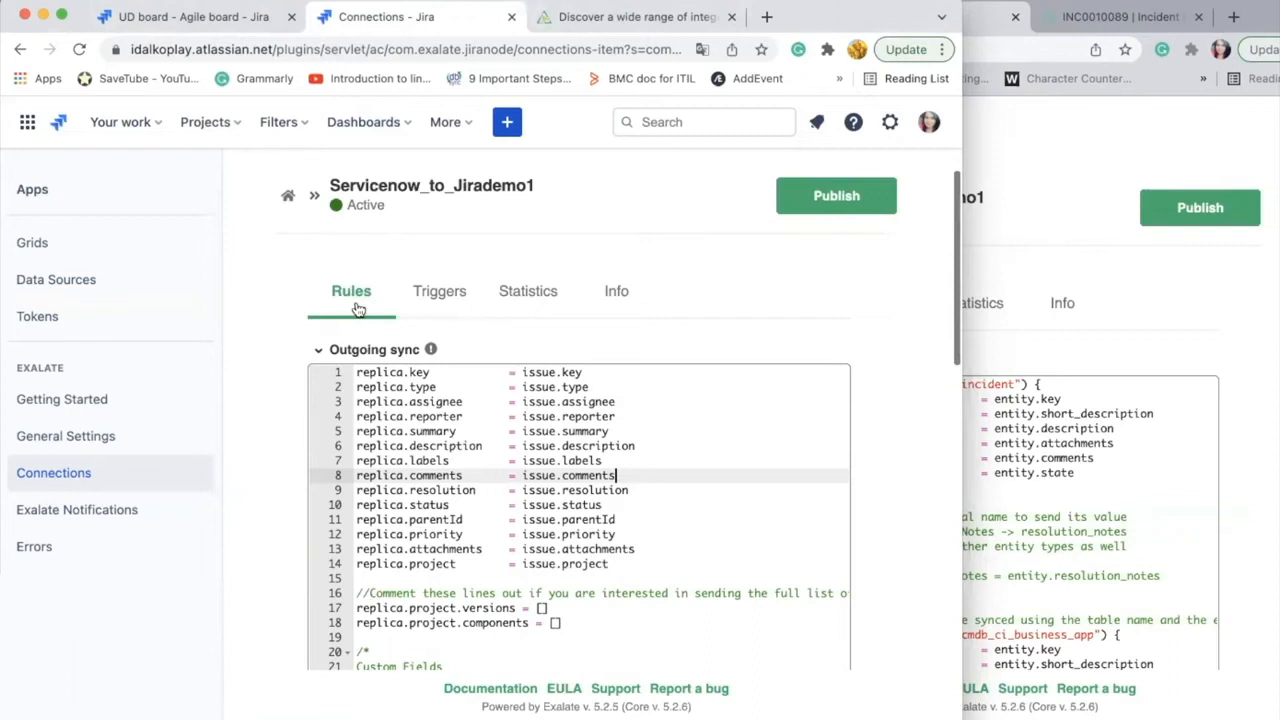
click(1020, 444)
scroll(1020, 442, down, 1)
scroll(1020, 443, down, 1)
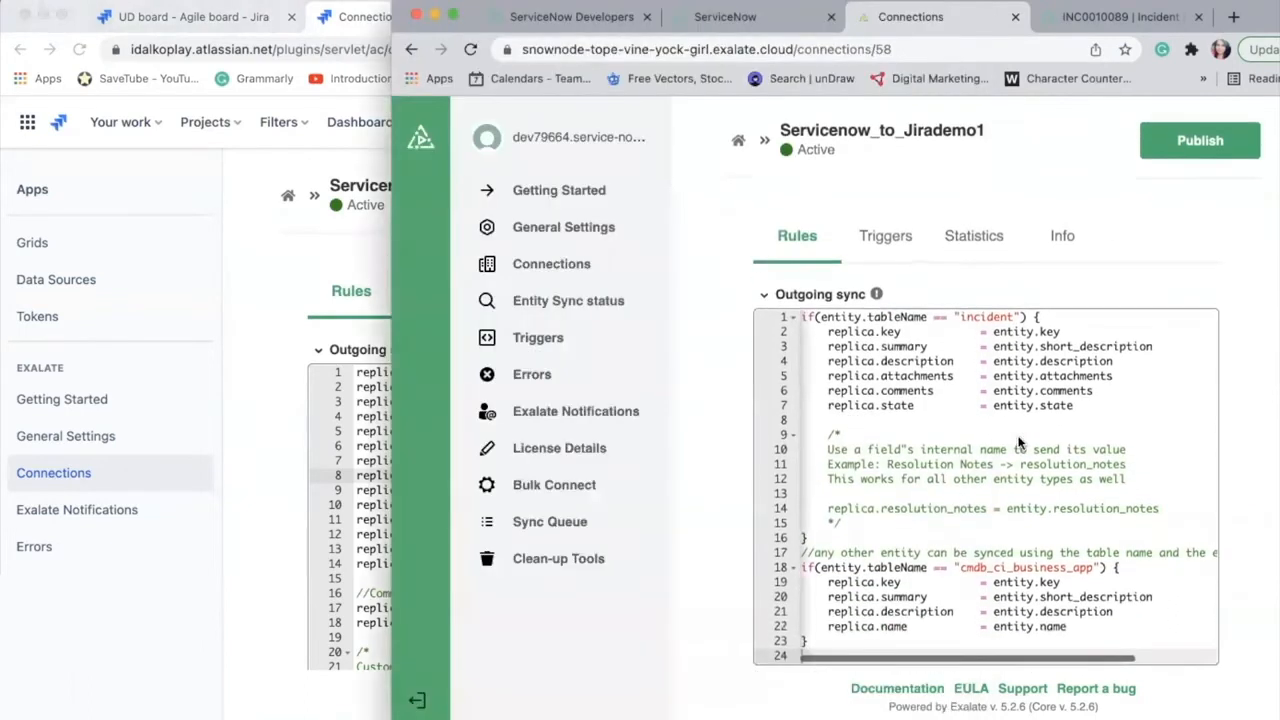
scroll(650, 315, down, 1)
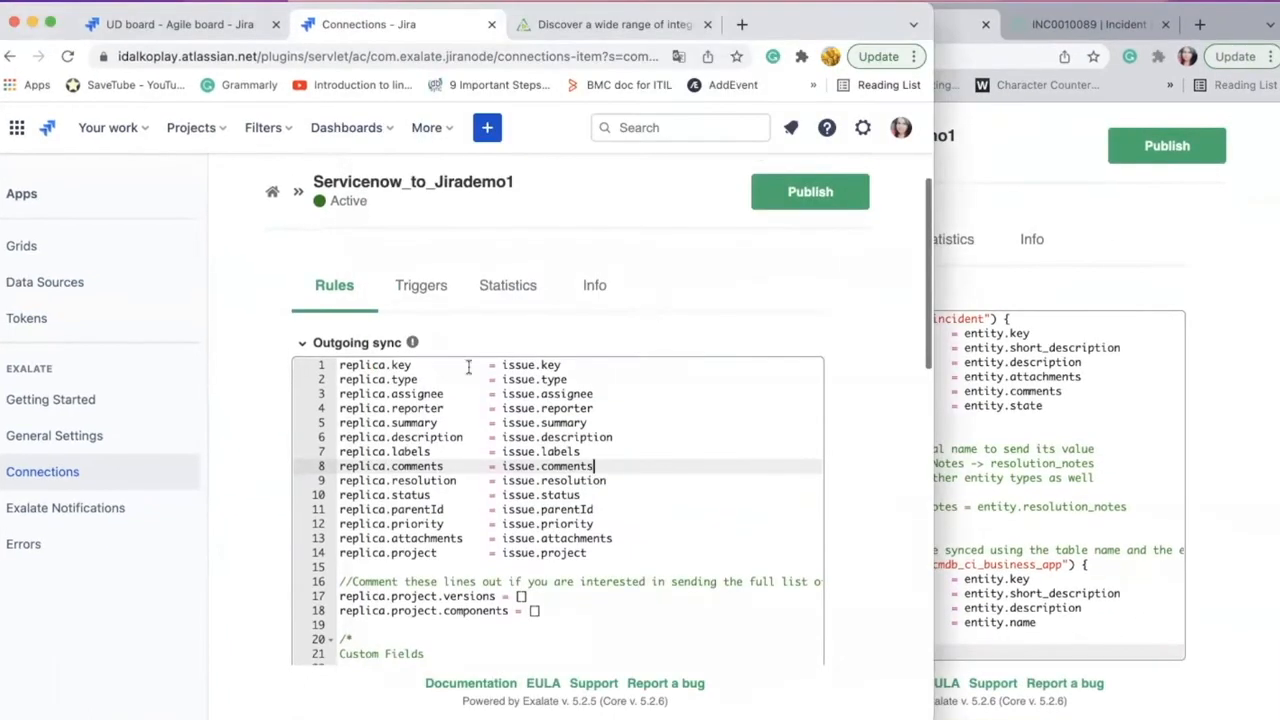
scroll(469, 367, down, 2)
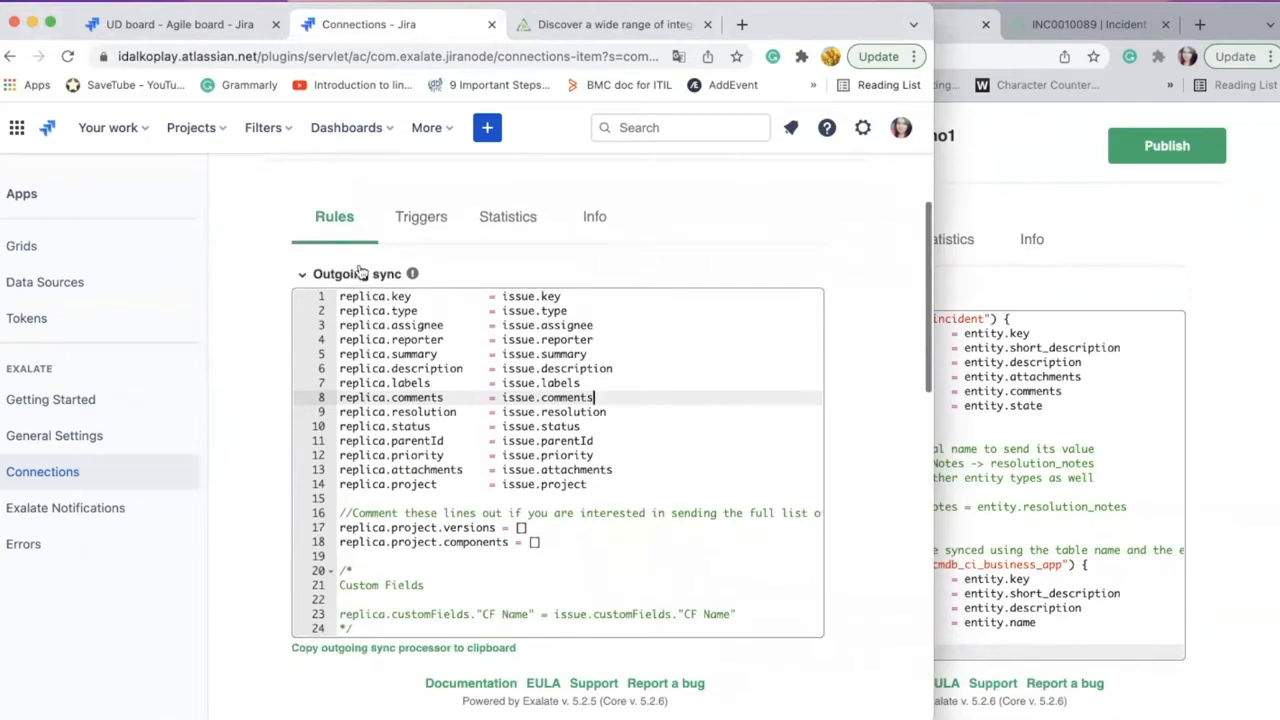
scroll(360, 273, down, 2)
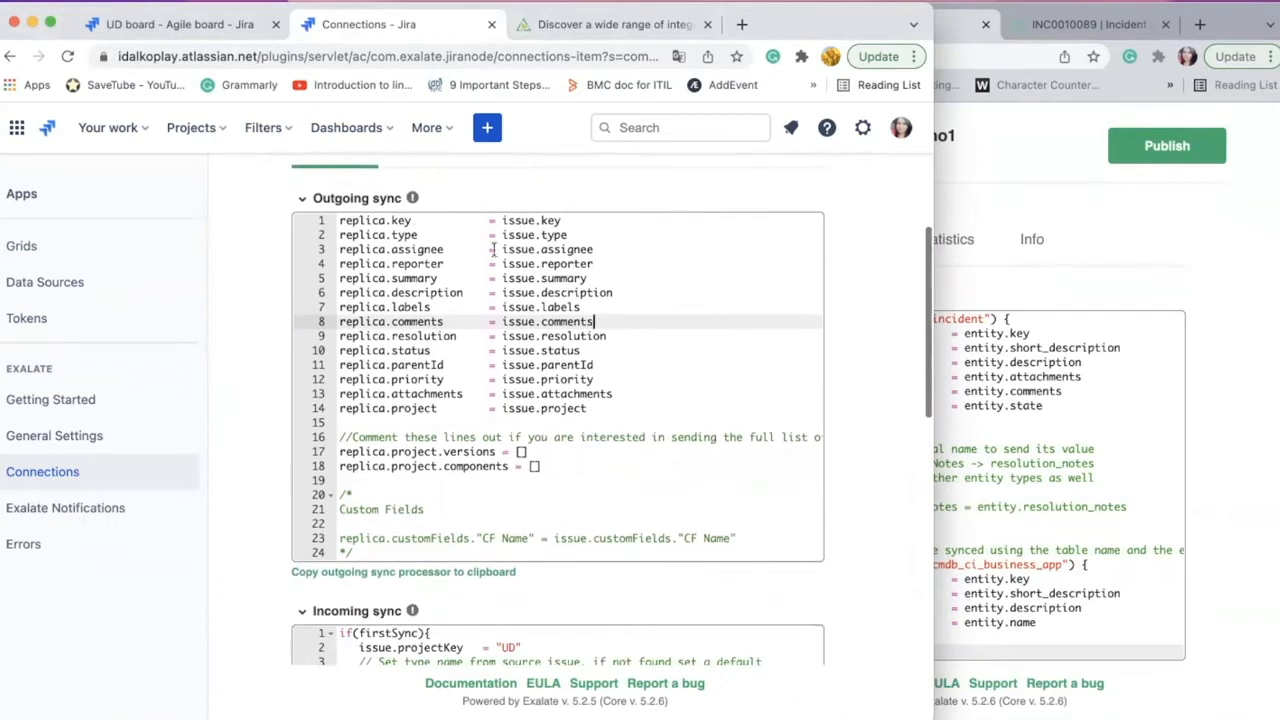
scroll(490, 345, down, 8)
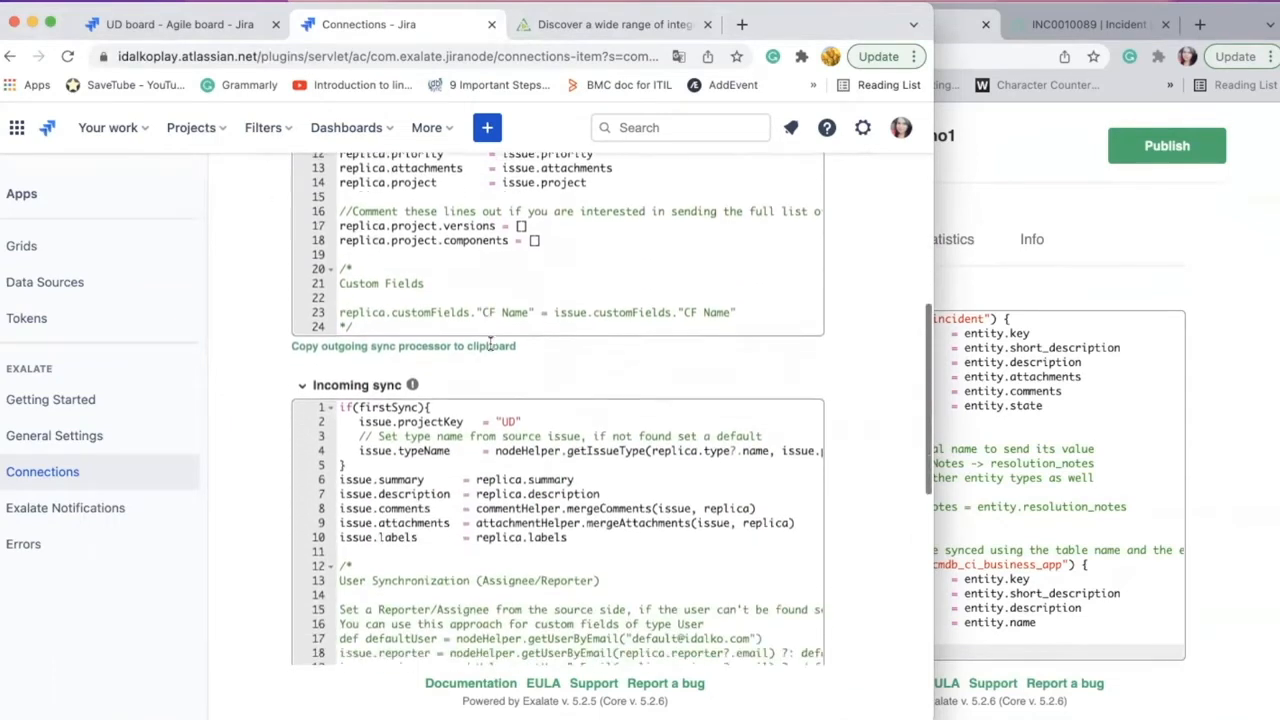
scroll(580, 437, down, 2)
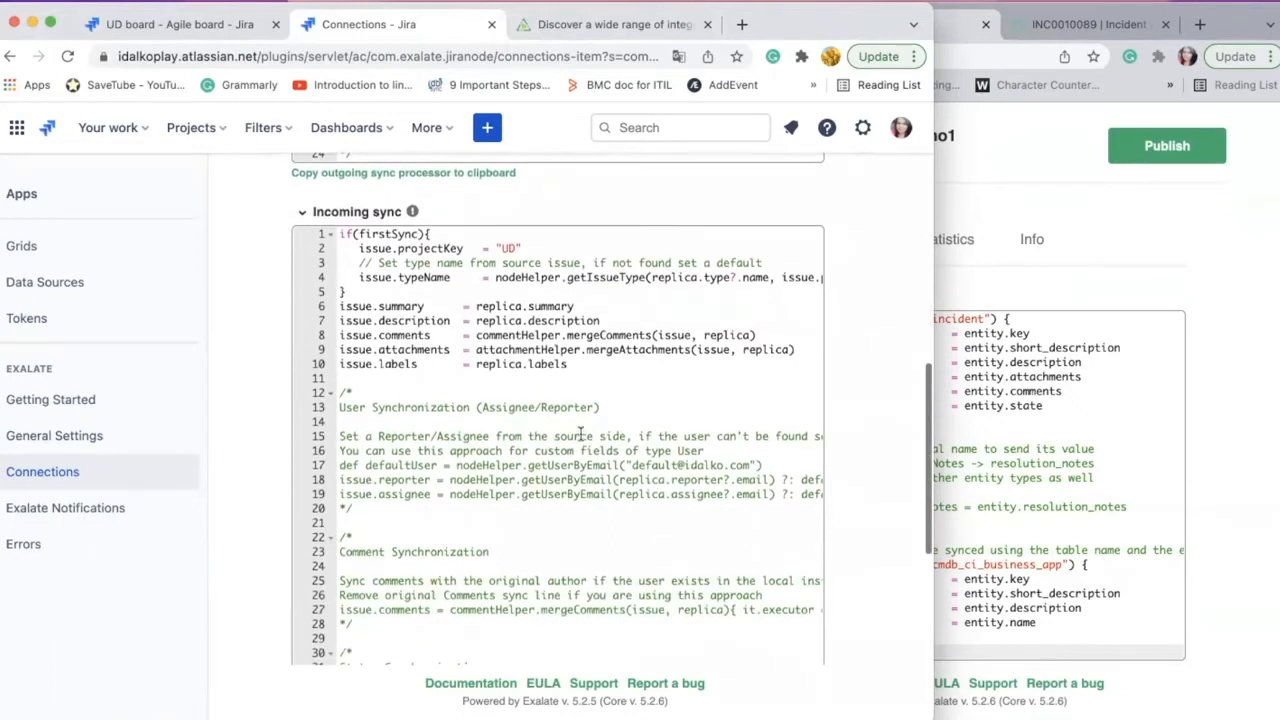
scroll(580, 437, down, 2)
scroll(580, 437, up, 4)
scroll(580, 432, up, 6)
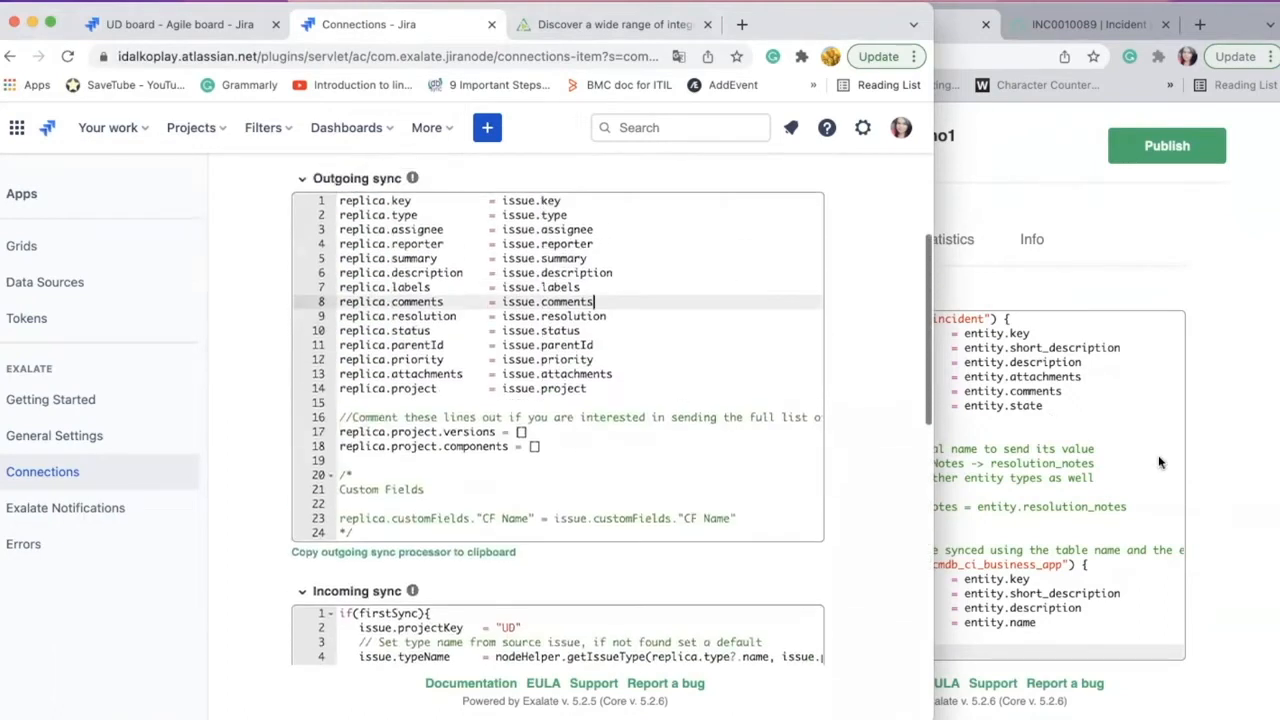
- Compare the outgoing and incoming sync scripts of Servicenow_to_Jirademo1 between the ServiceNow and Jira sides
click(1094, 439)
scroll(1092, 436, down, 1)
scroll(1000, 400, down, 9)
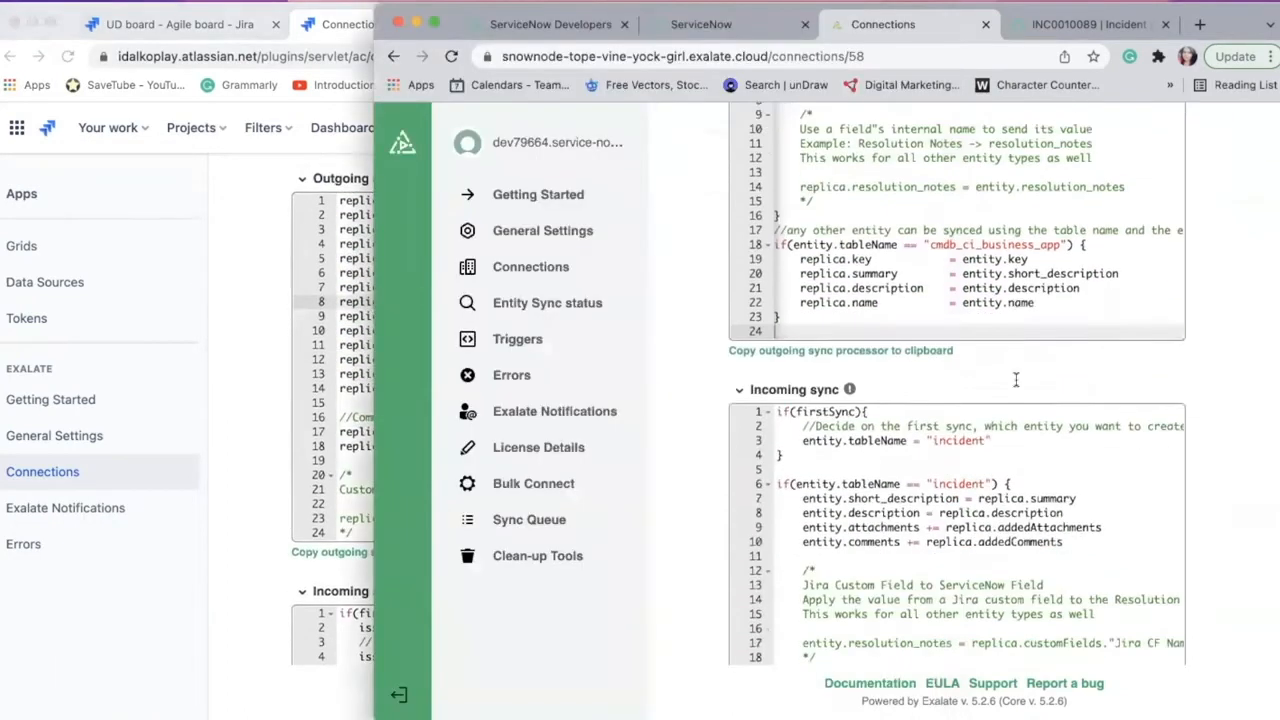
scroll(988, 395, up, 10)
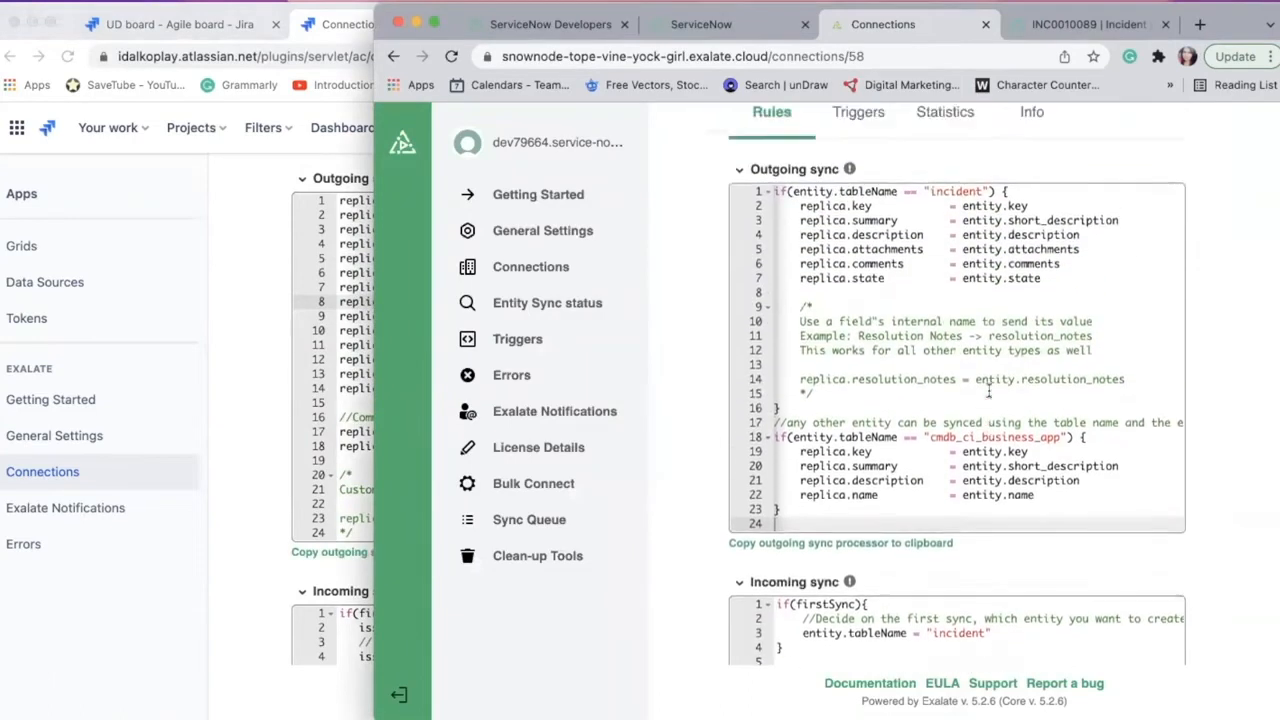
click(950, 348)
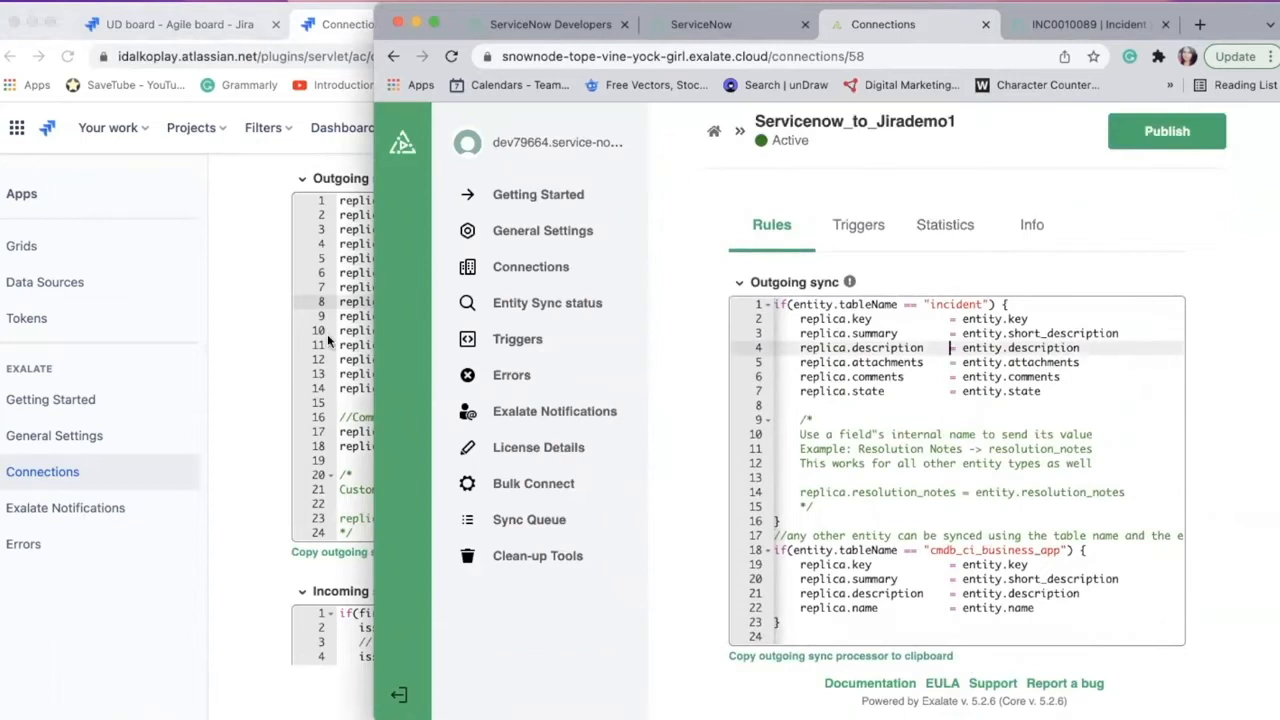
click(294, 431)
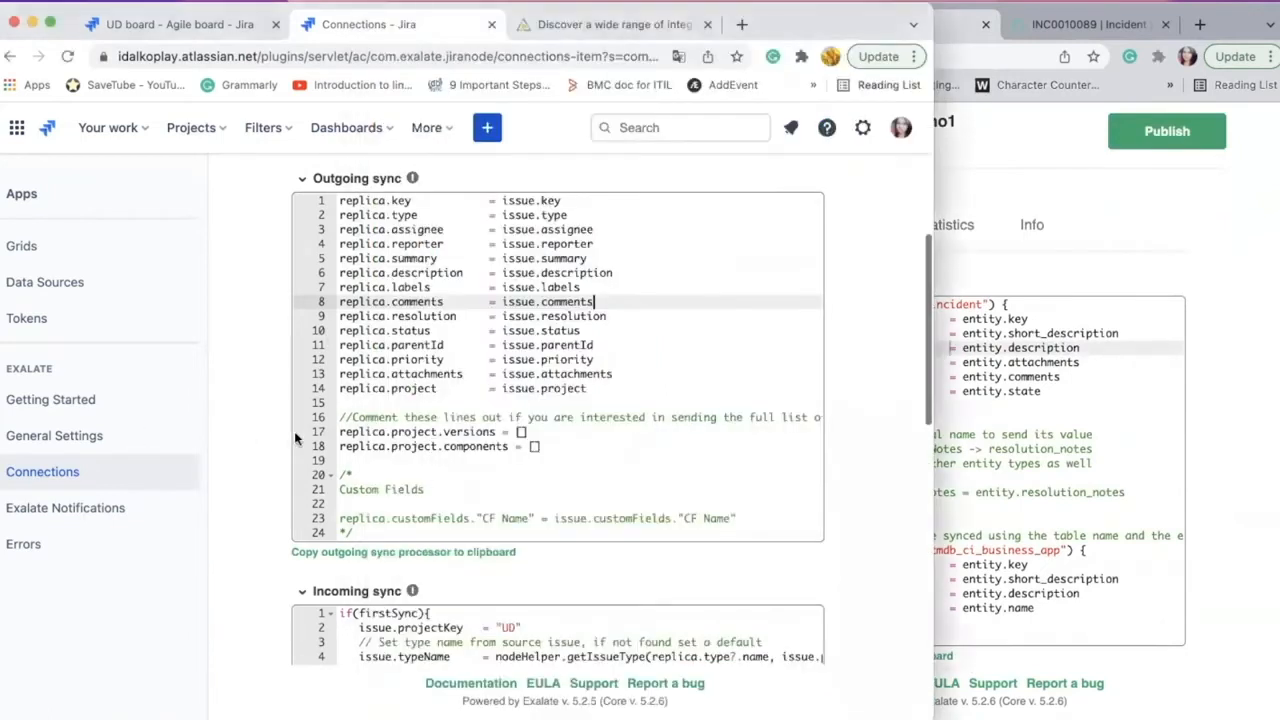
scroll(428, 477, down, 1)
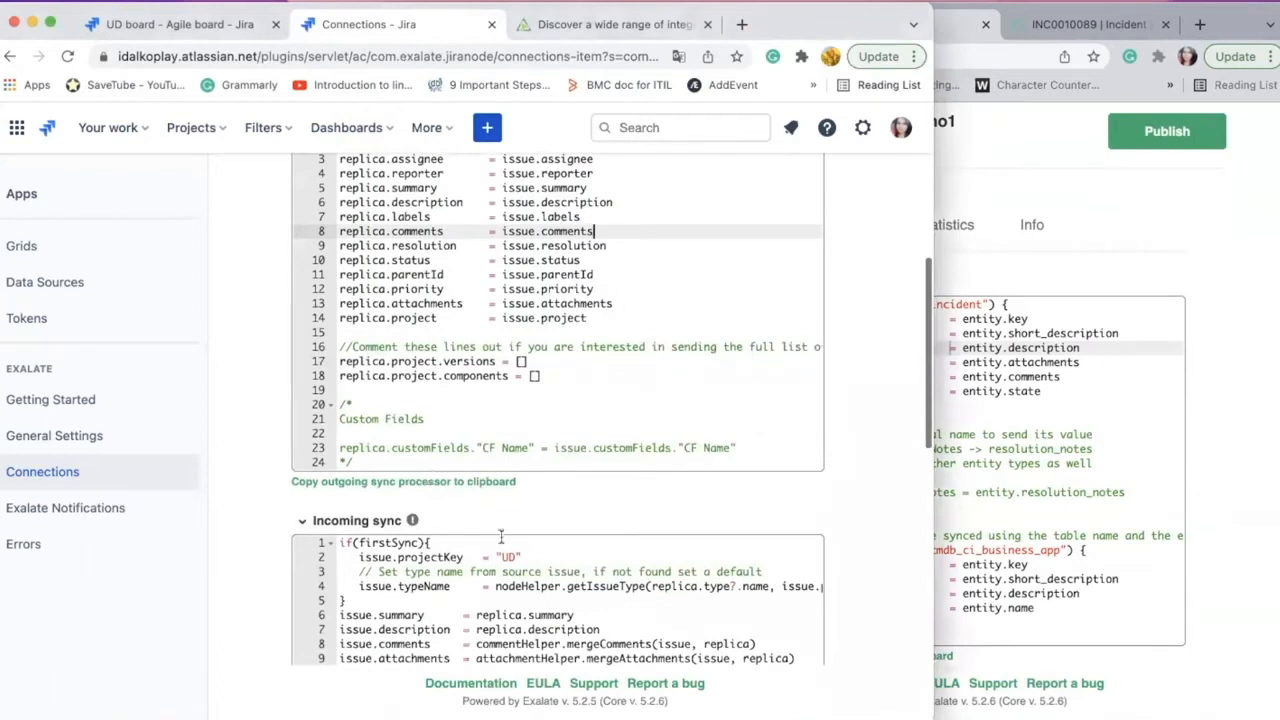
scroll(503, 537, down, 1)
click(508, 566)
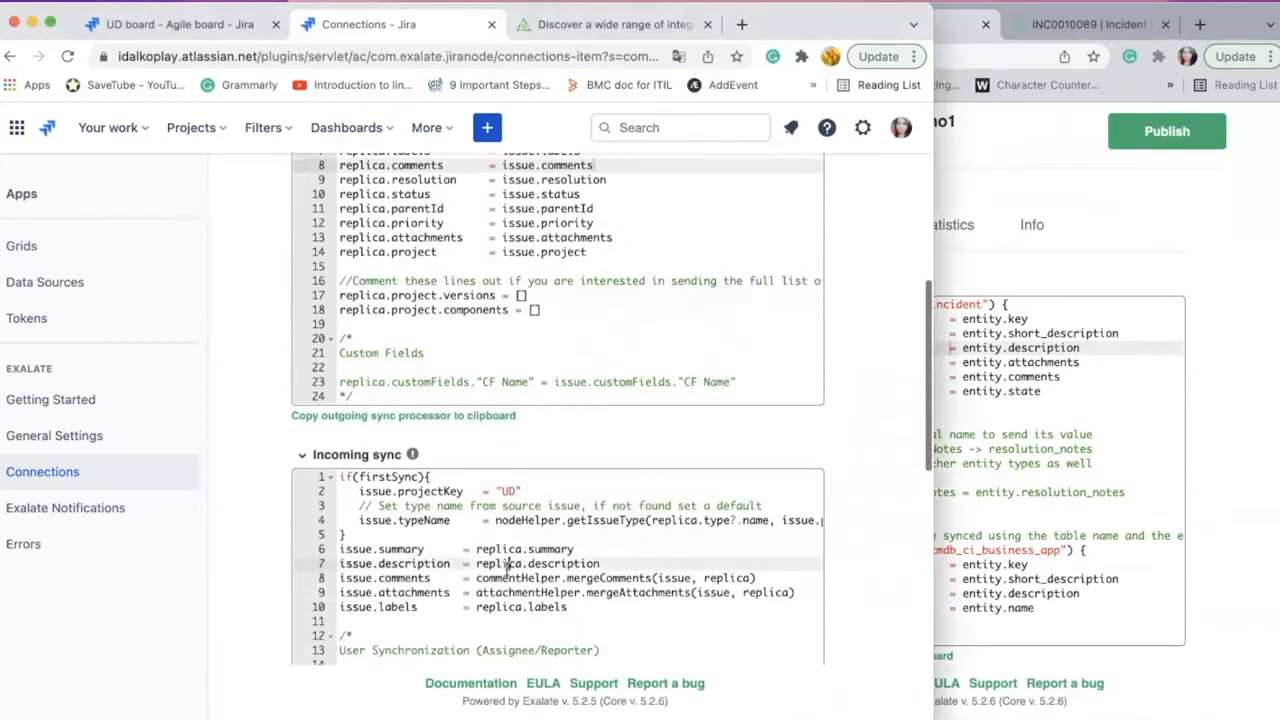
scroll(508, 566, up, 2)
drag(339, 318, 609, 402)
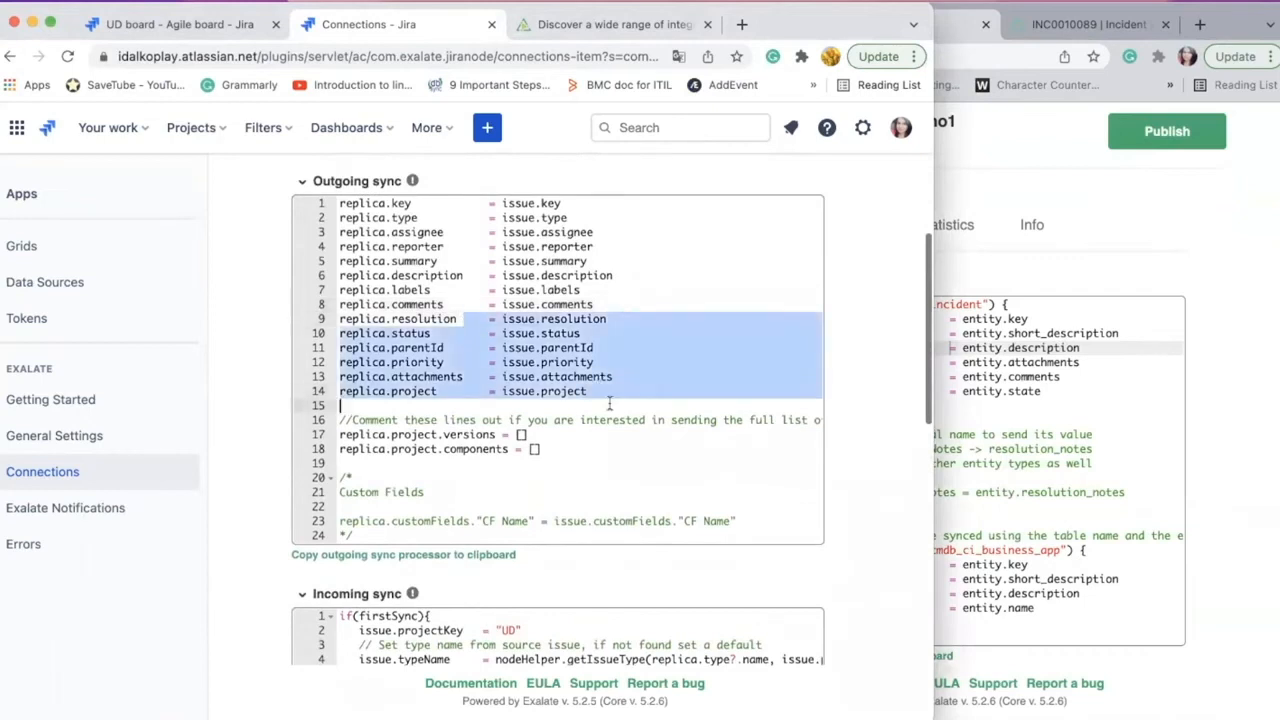
- Examine the incident block in ServiceNow's incoming sync script and the incident field mappings in its outgoing sync script
click(1064, 518)
scroll(1064, 518, down, 5)
drag(777, 374, 1095, 476)
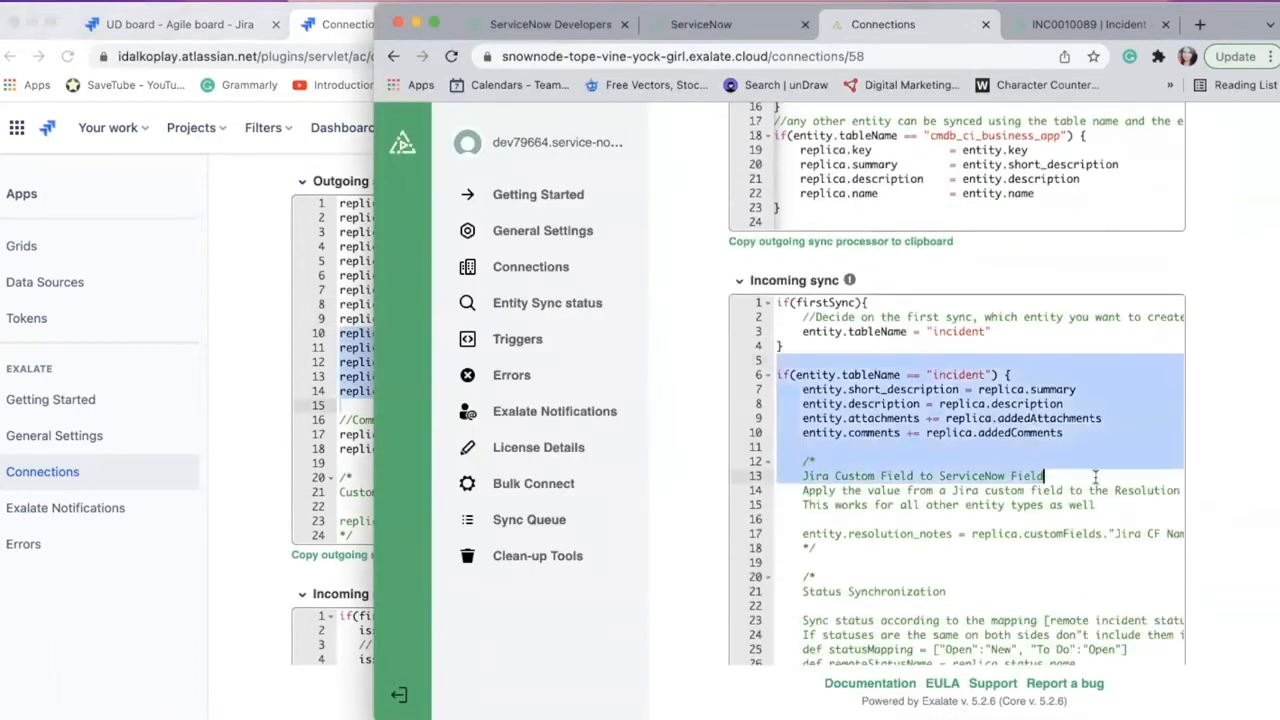
scroll(1096, 477, up, 4)
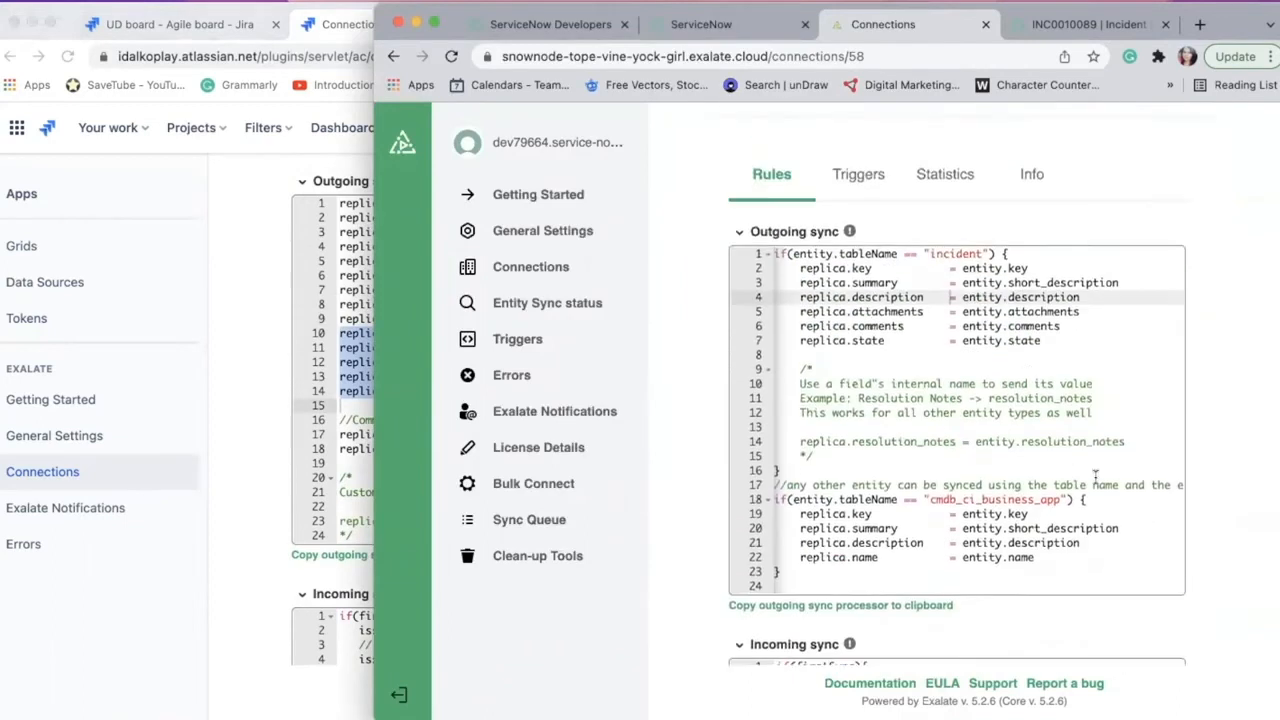
click(1012, 362)
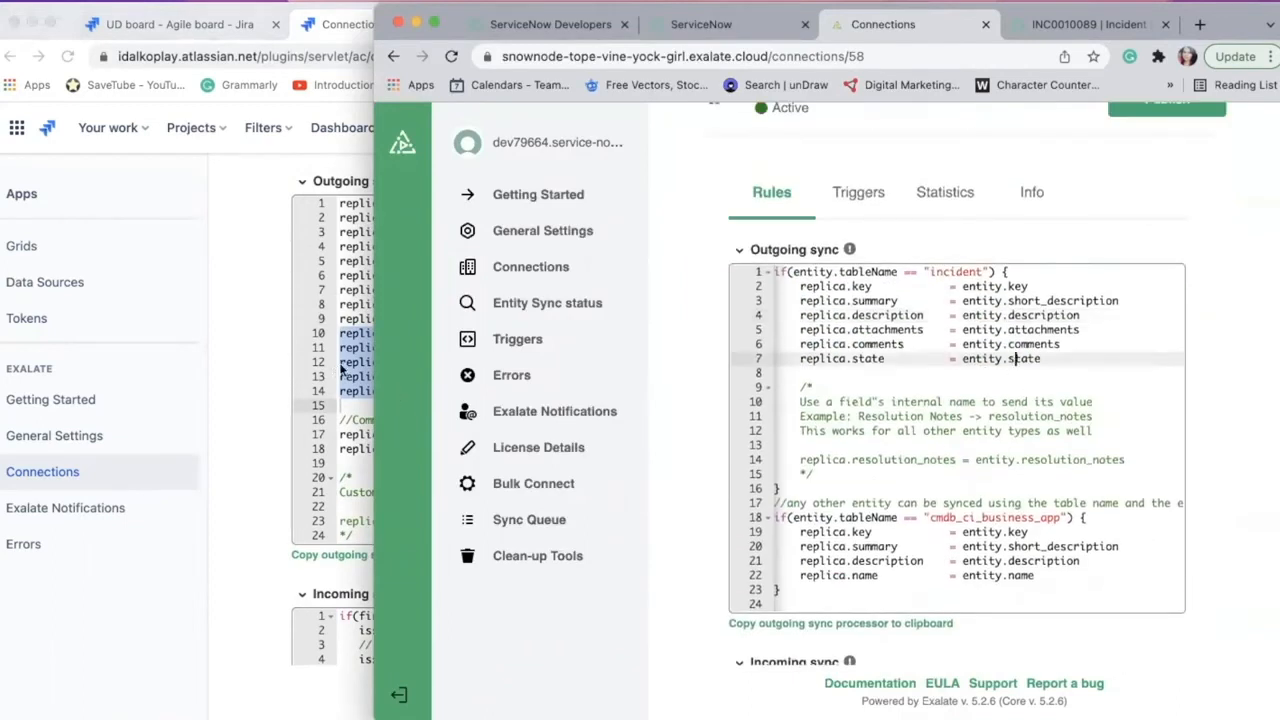
click(355, 370)
click(1072, 376)
drag(820, 287, 1030, 542)
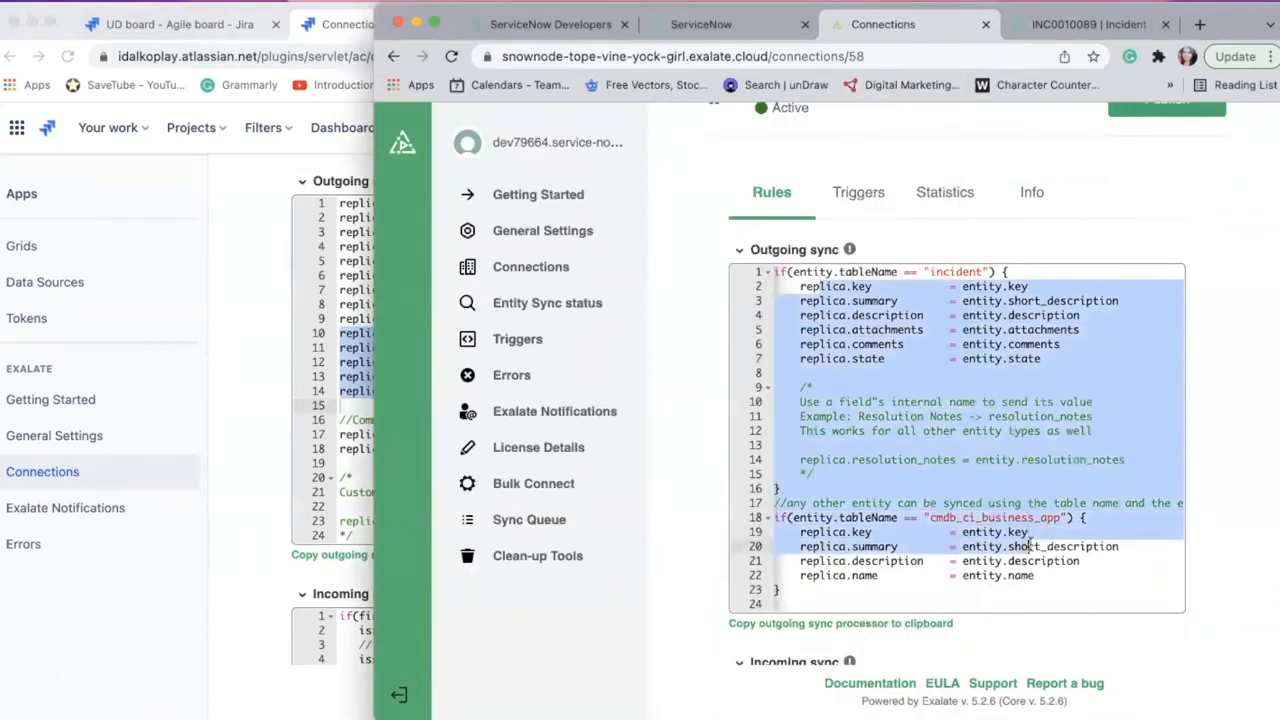
click(1008, 342)
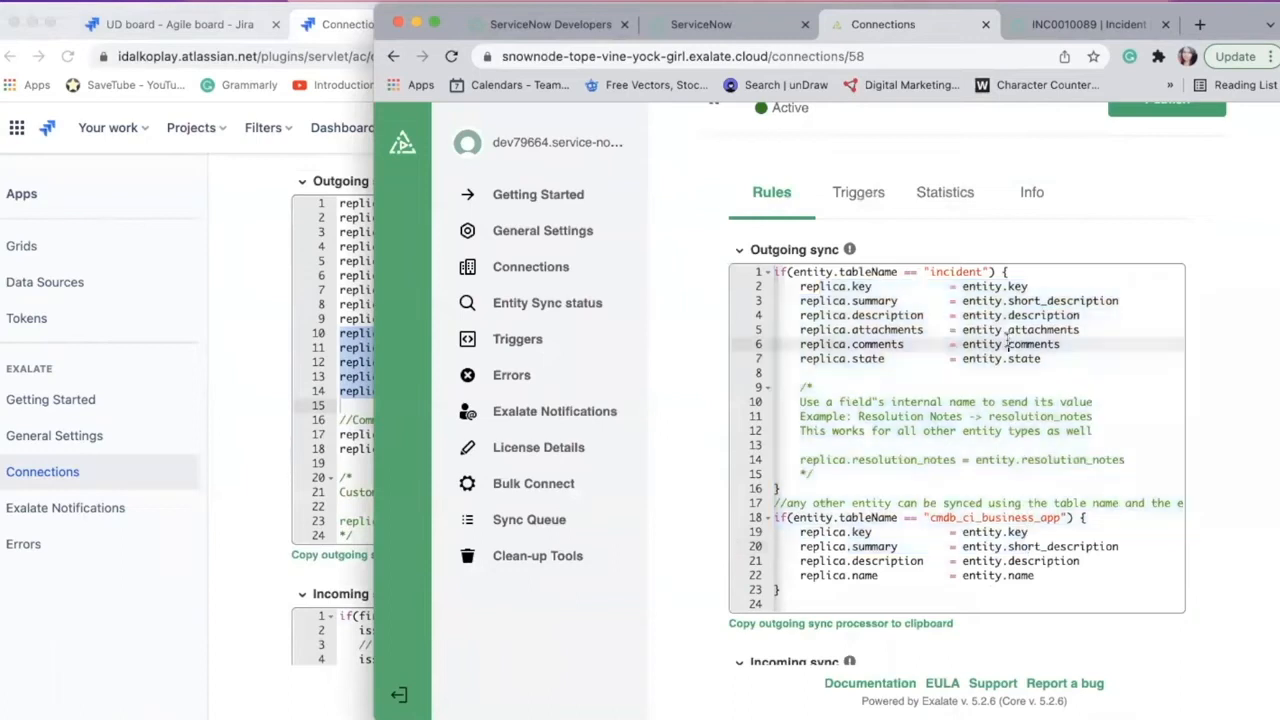
drag(940, 273, 996, 288)
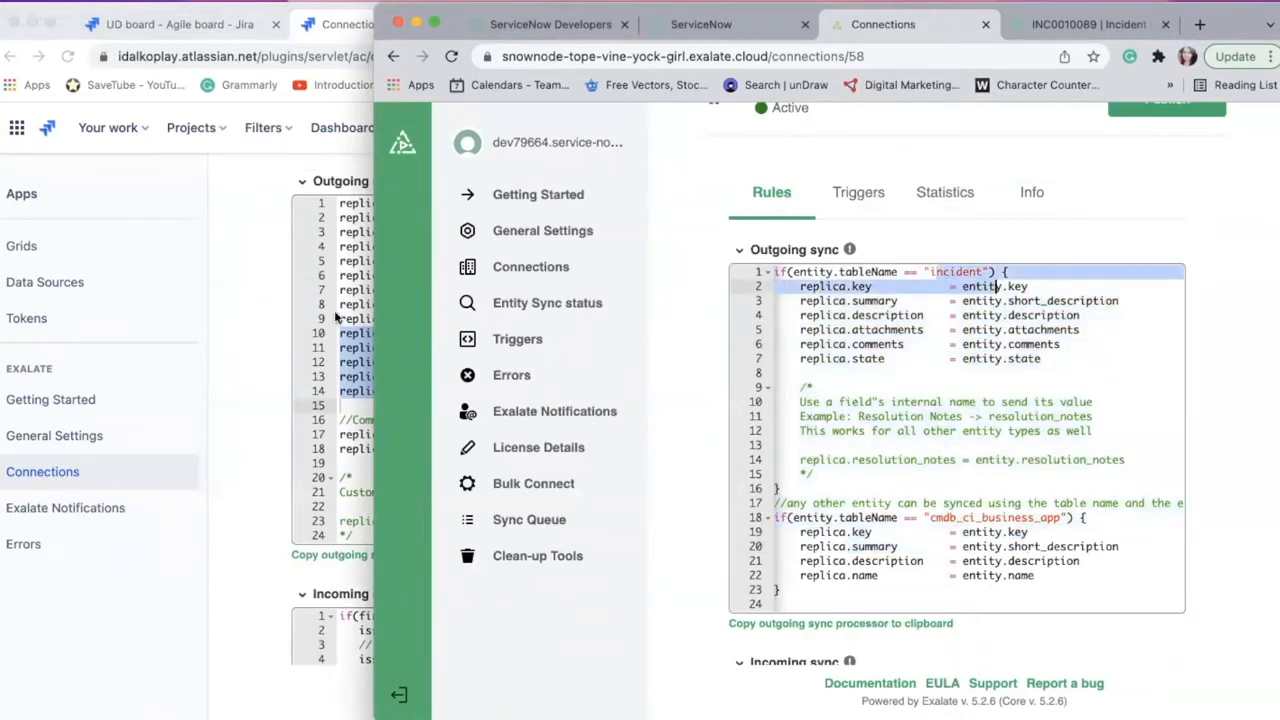
click(334, 310)
click(1078, 442)
click(1021, 344)
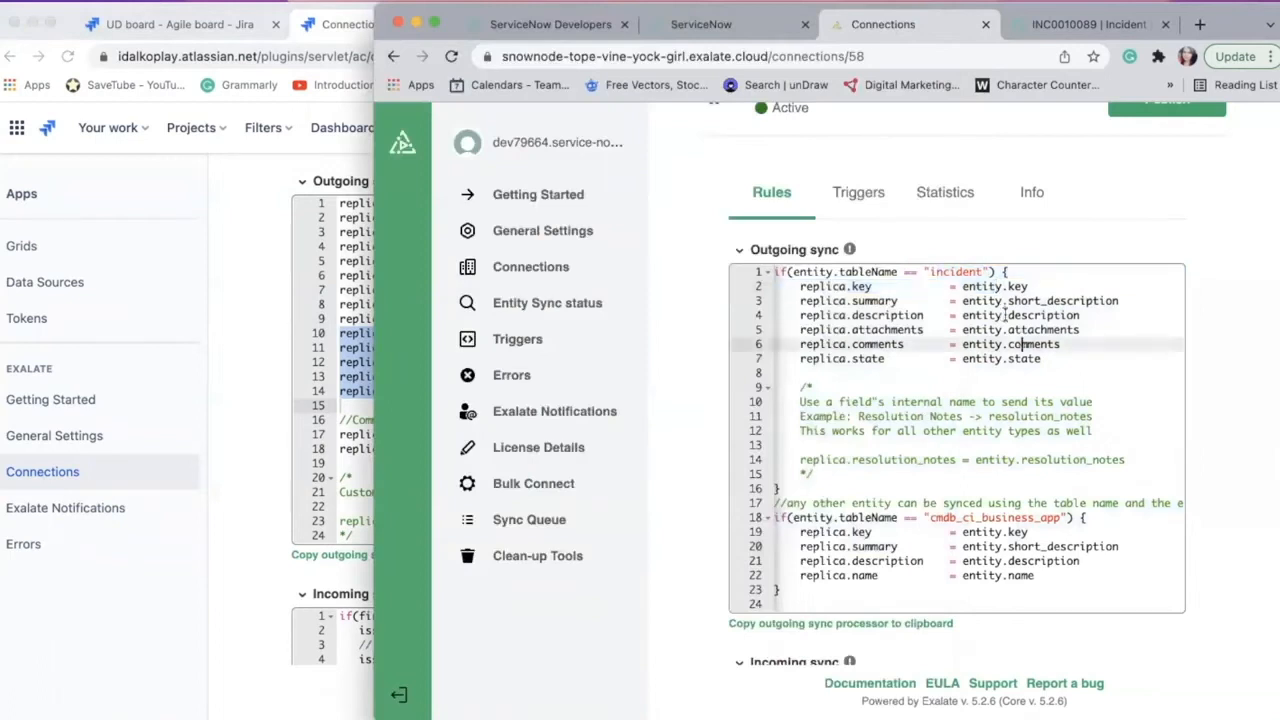
drag(778, 272, 1064, 442)
click(1006, 546)
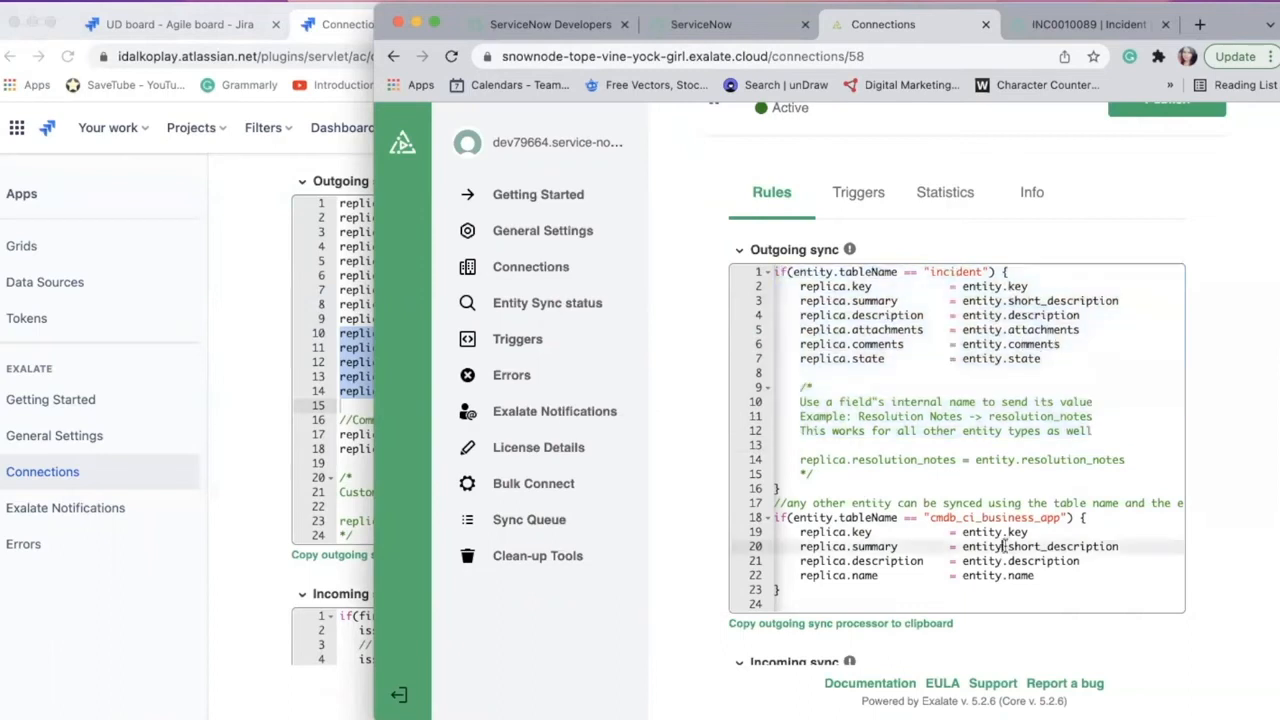
- Examine the cmdb_ci_business_app block and the comment on using internal field names in ServiceNow's outgoing sync script
drag(1009, 609, 810, 478)
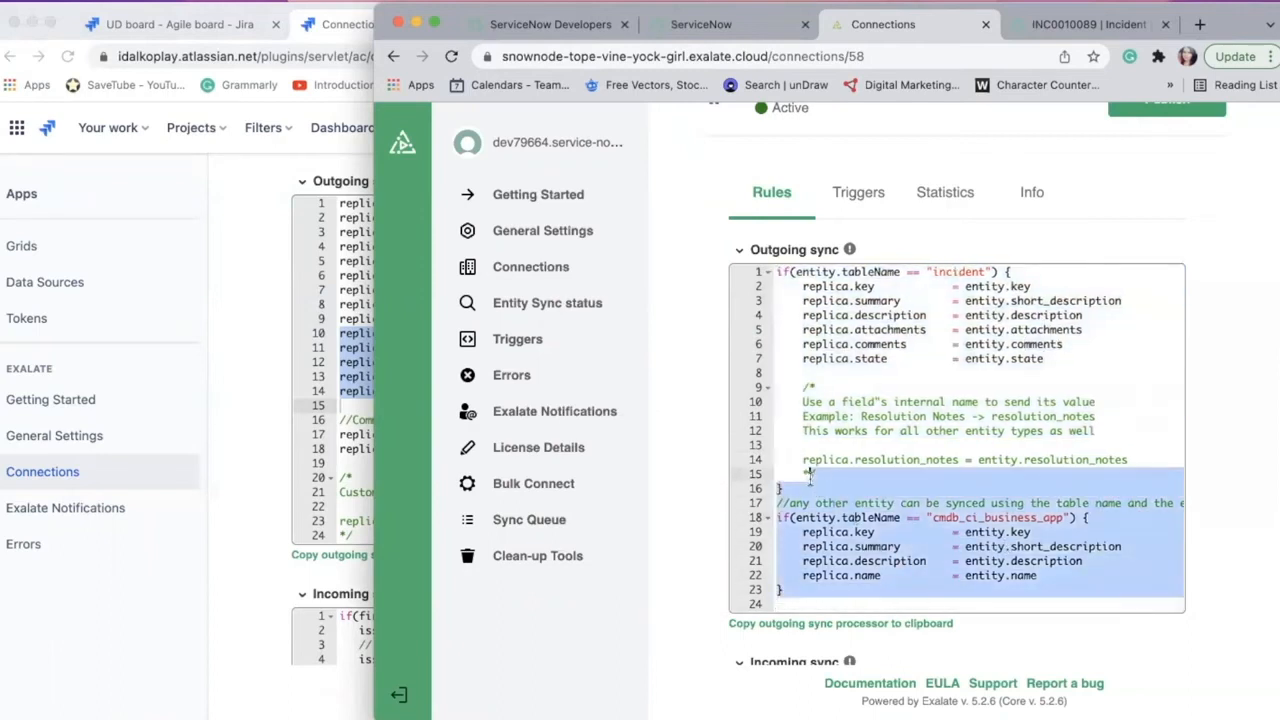
scroll(930, 505, right, 3)
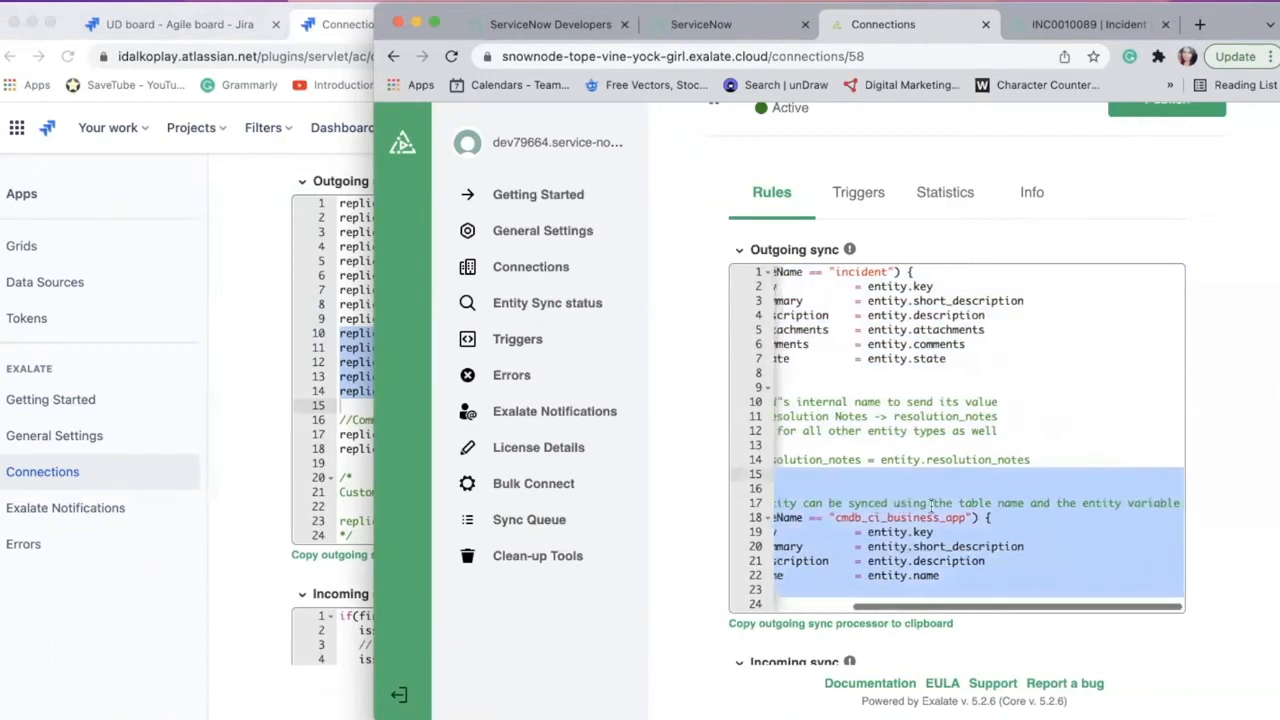
scroll(930, 505, left, 3)
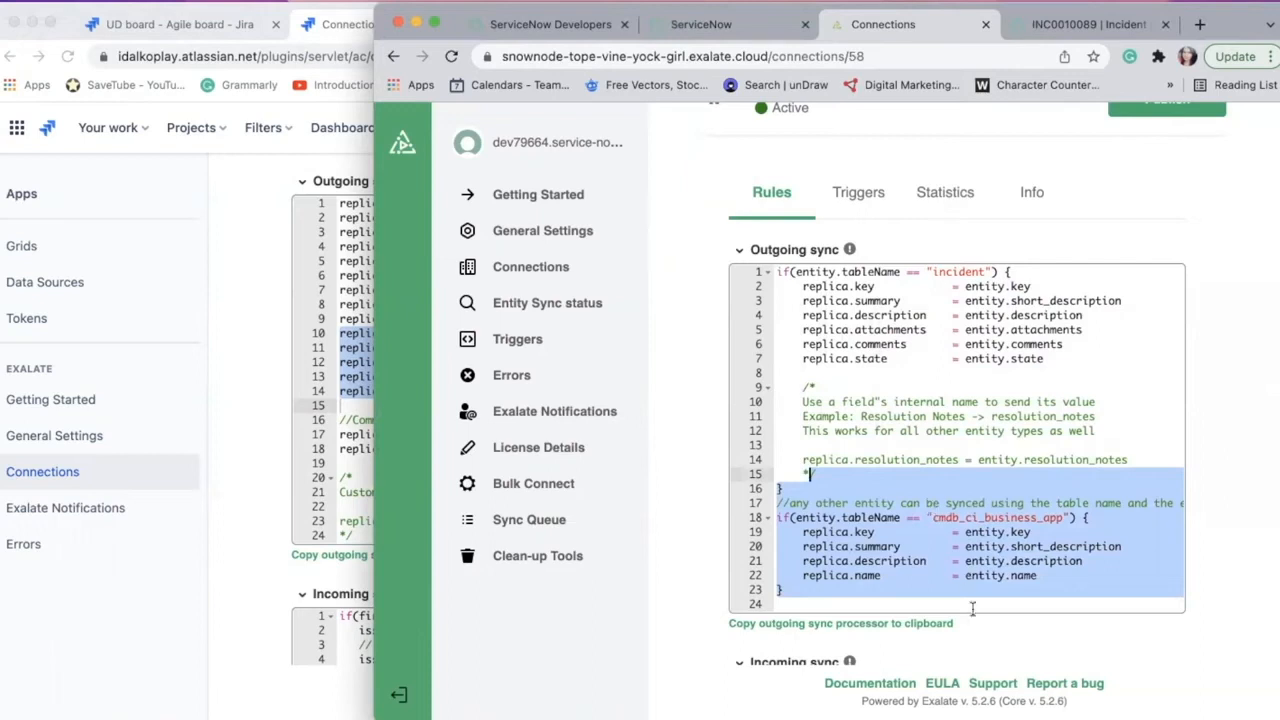
click(880, 416)
click(812, 590)
drag(812, 591, 771, 521)
scroll(812, 560, down, 1)
click(812, 562)
drag(803, 374, 1128, 416)
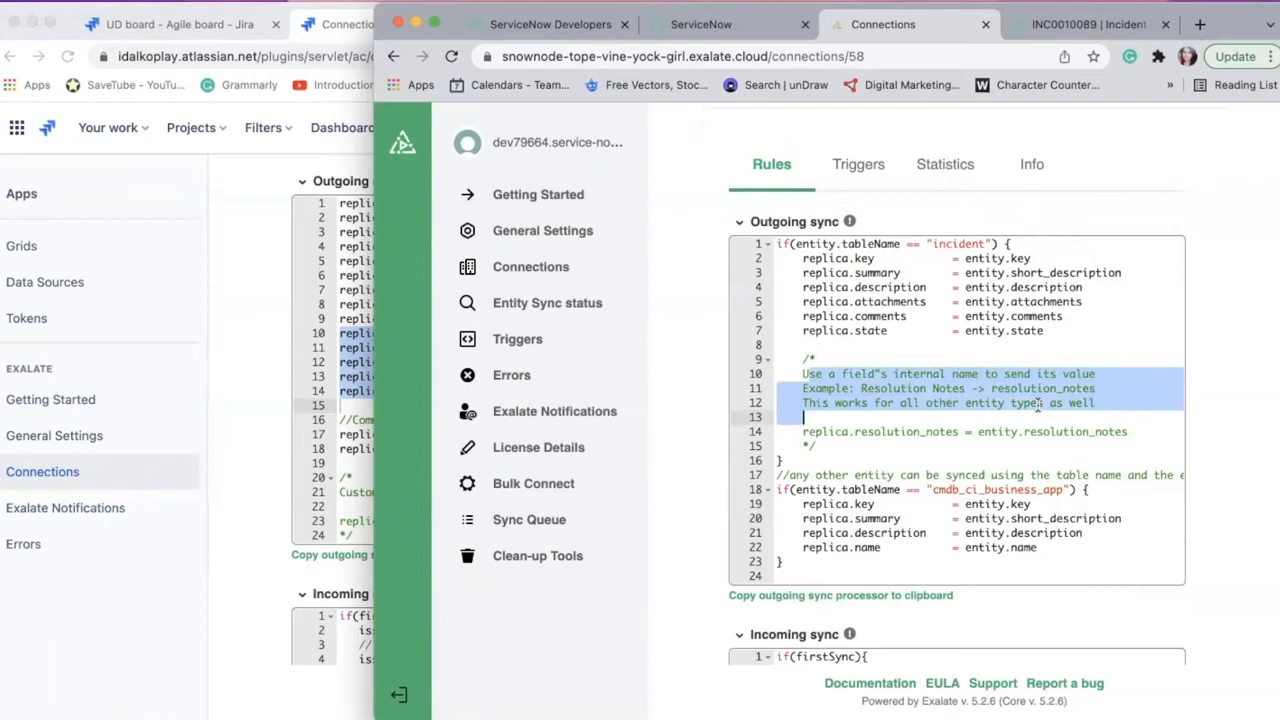
click(1011, 416)
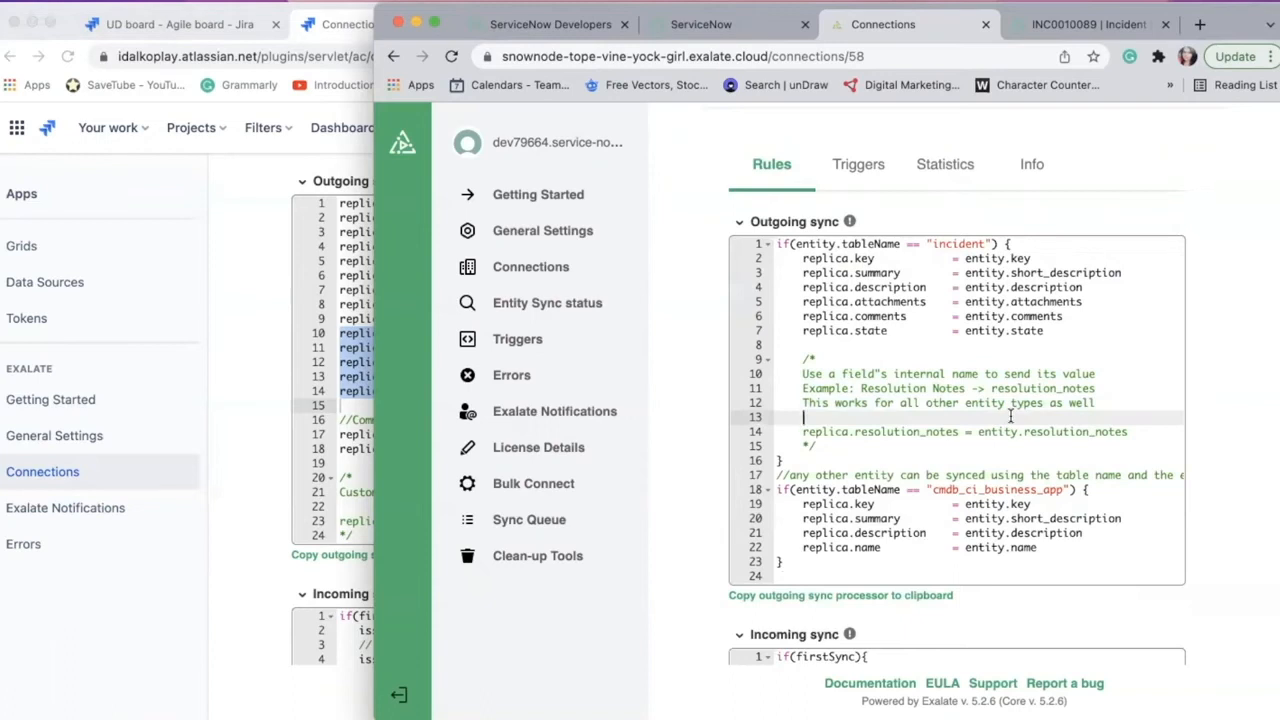
- Examine the description and attachments mapping lines under the incident condition in ServiceNow's outgoing sync script
click(986, 287)
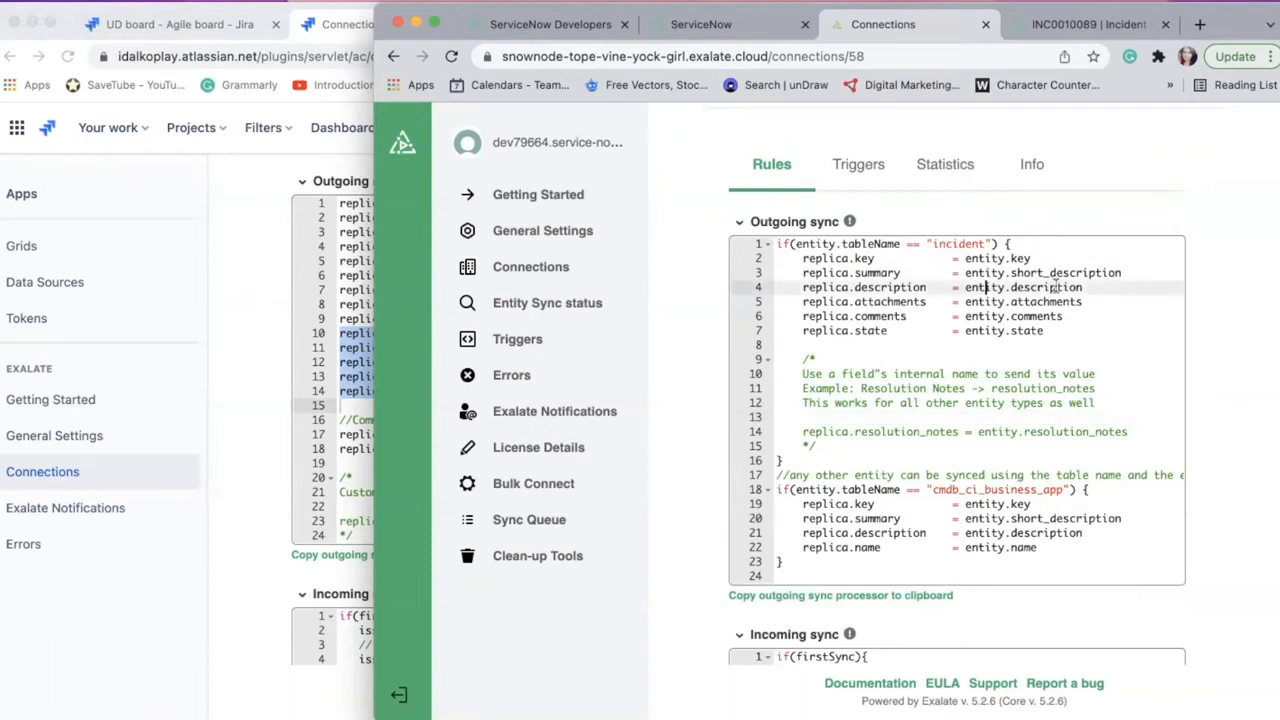
drag(1100, 287, 789, 287)
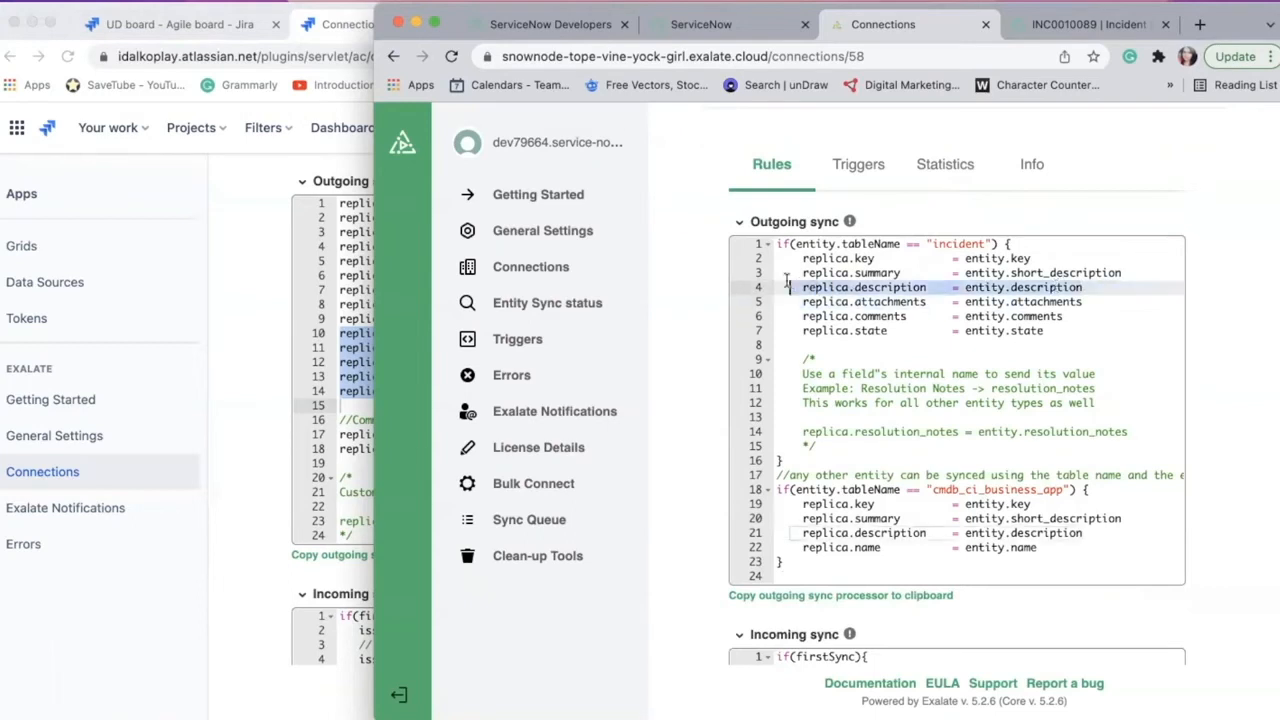
drag(890, 243, 1048, 243)
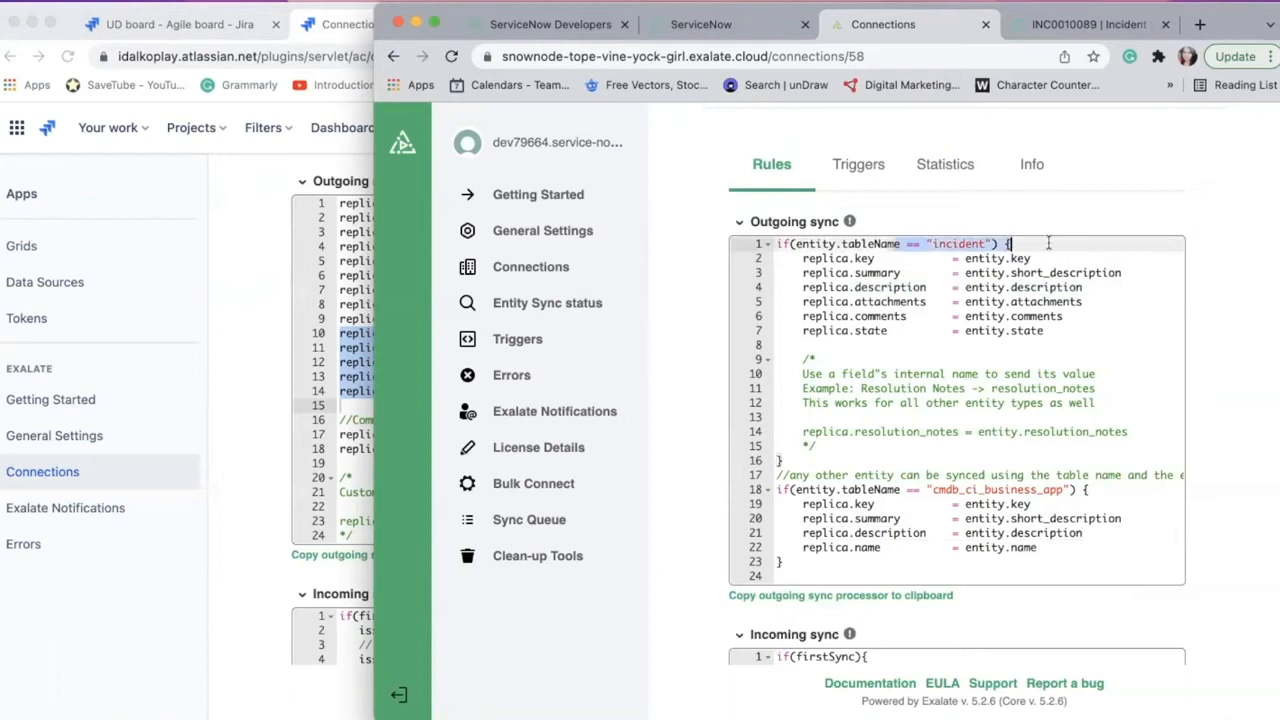
drag(1090, 288, 856, 333)
click(966, 316)
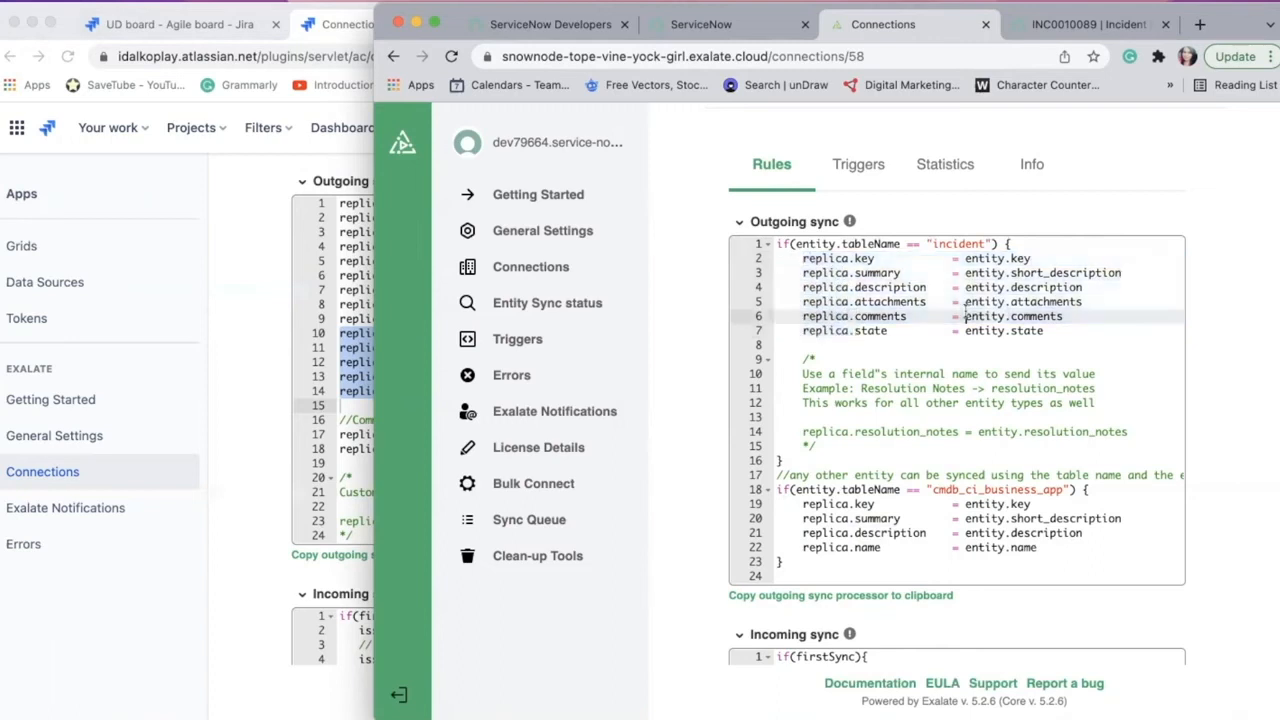
click(1078, 301)
drag(1082, 301, 800, 301)
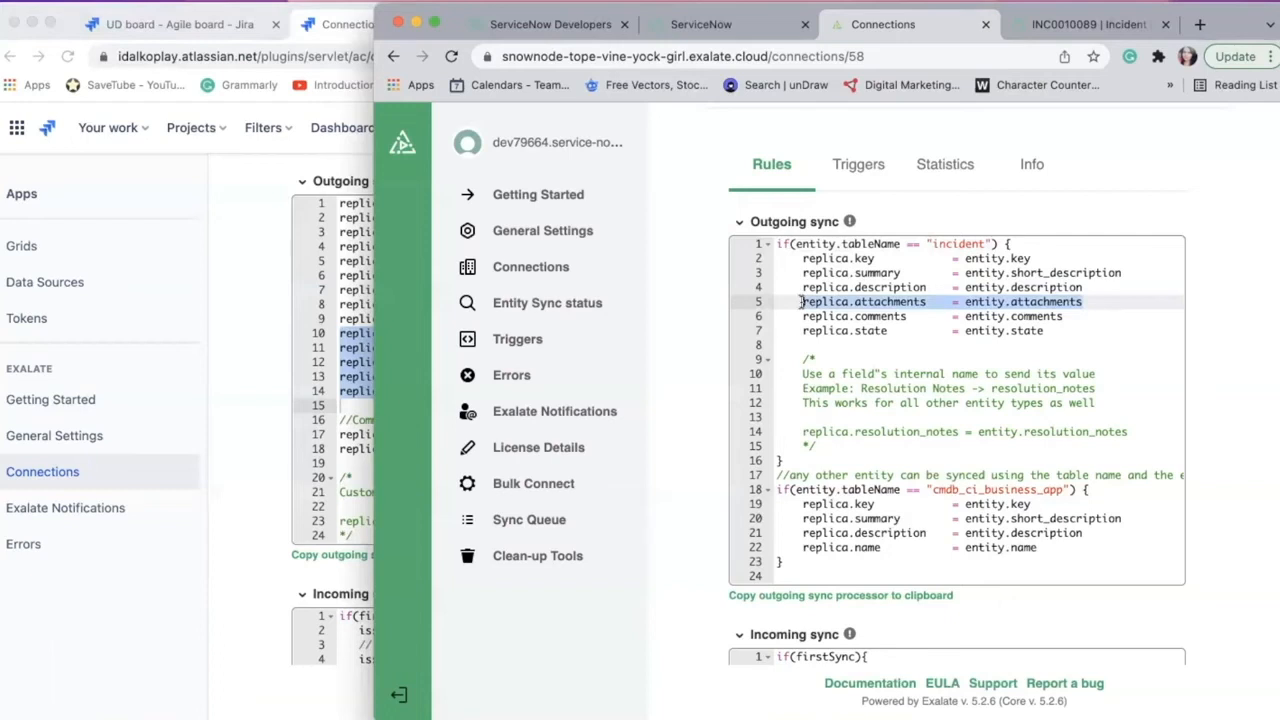
click(1046, 287)
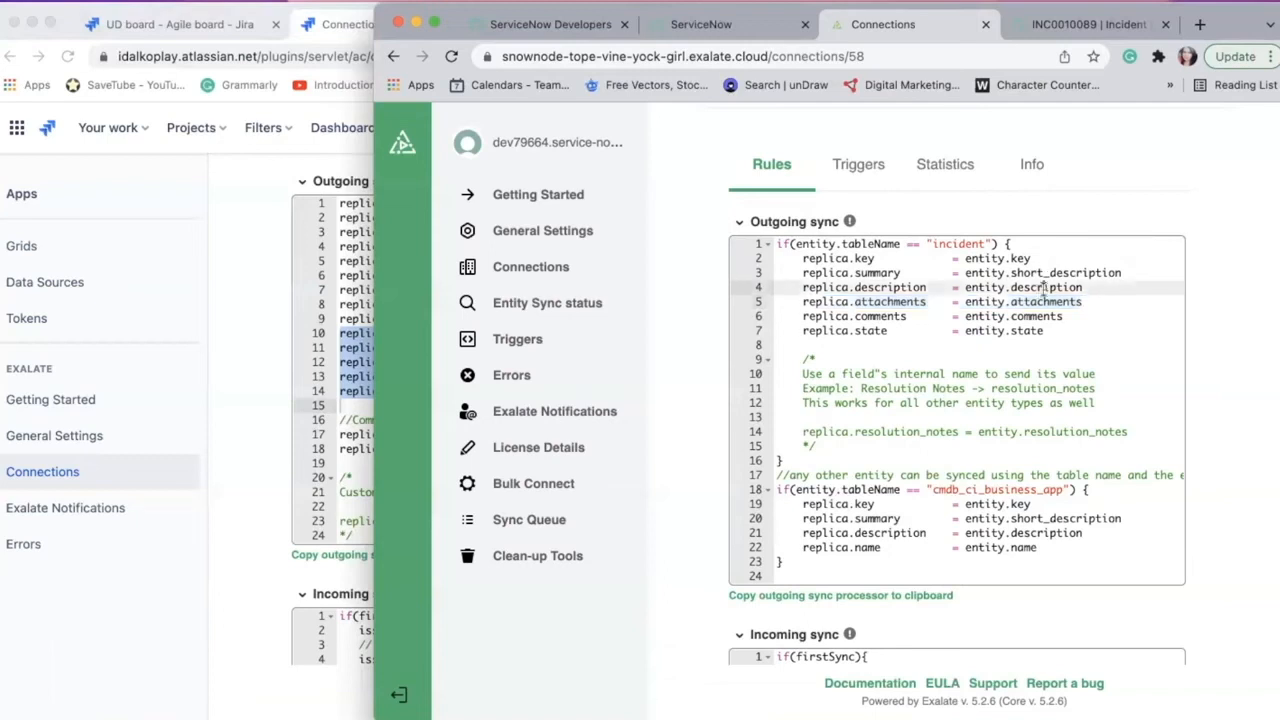
drag(1082, 287, 783, 289)
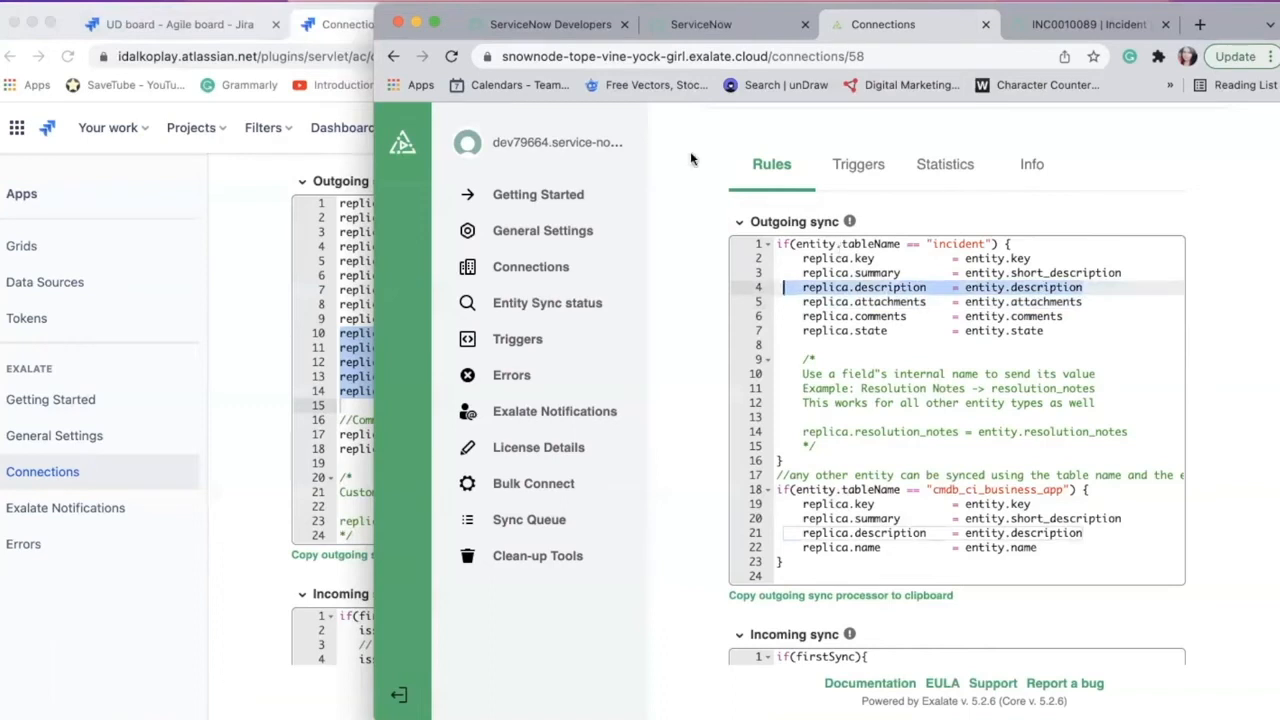
- Examine the description mapping line in Jira's incoming sync script and its counterpart in Jira's outgoing sync script
click(251, 355)
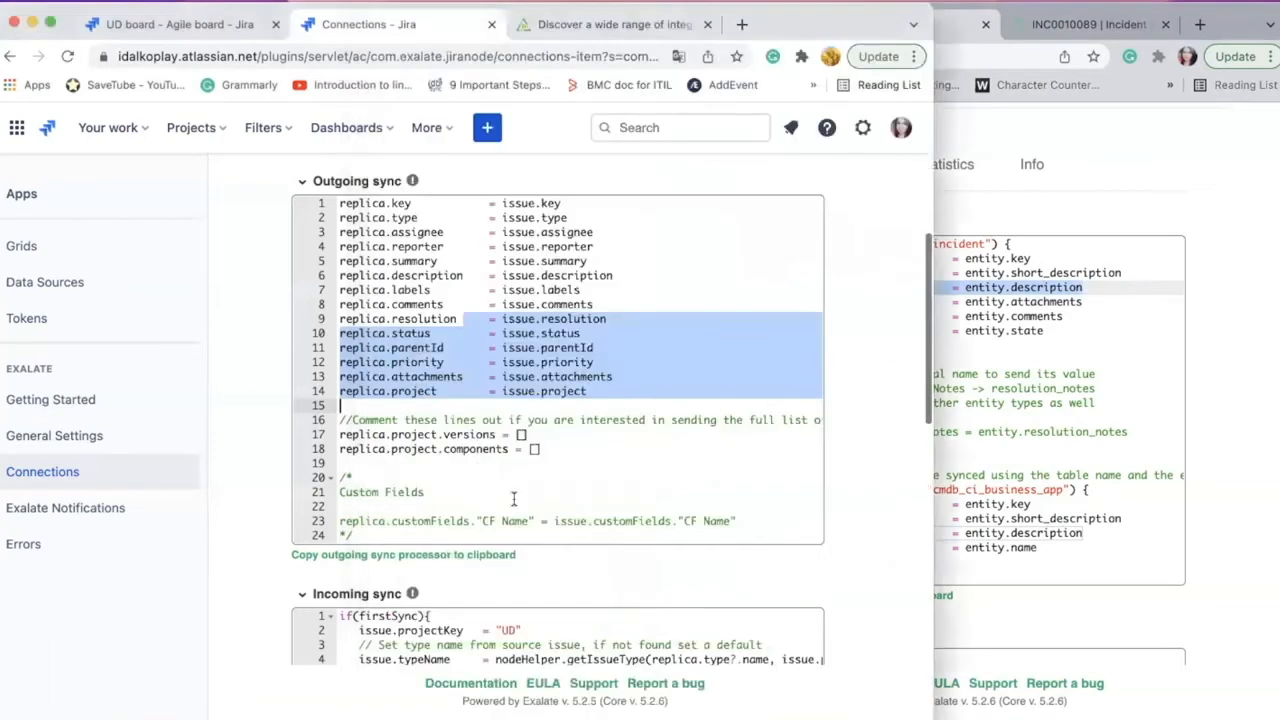
scroll(514, 498, down, 3)
scroll(514, 498, down, 1)
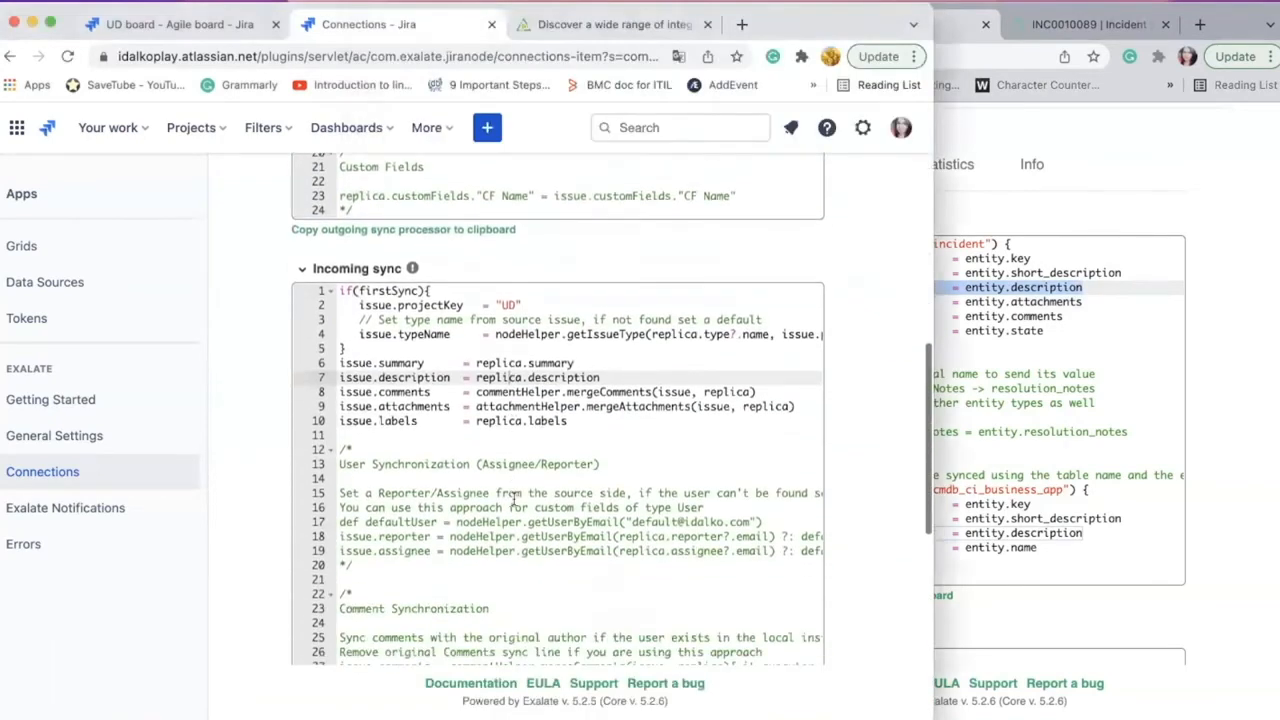
click(582, 392)
click(606, 379)
drag(597, 378, 326, 377)
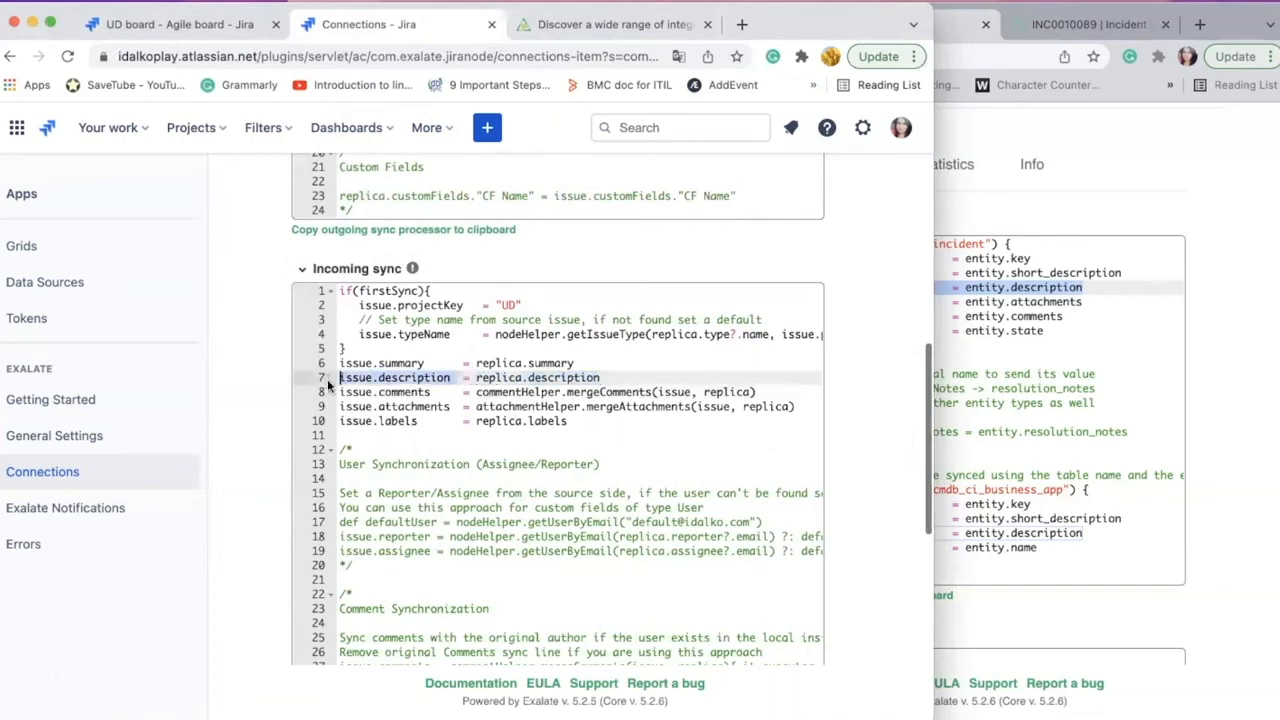
scroll(502, 255, up, 6)
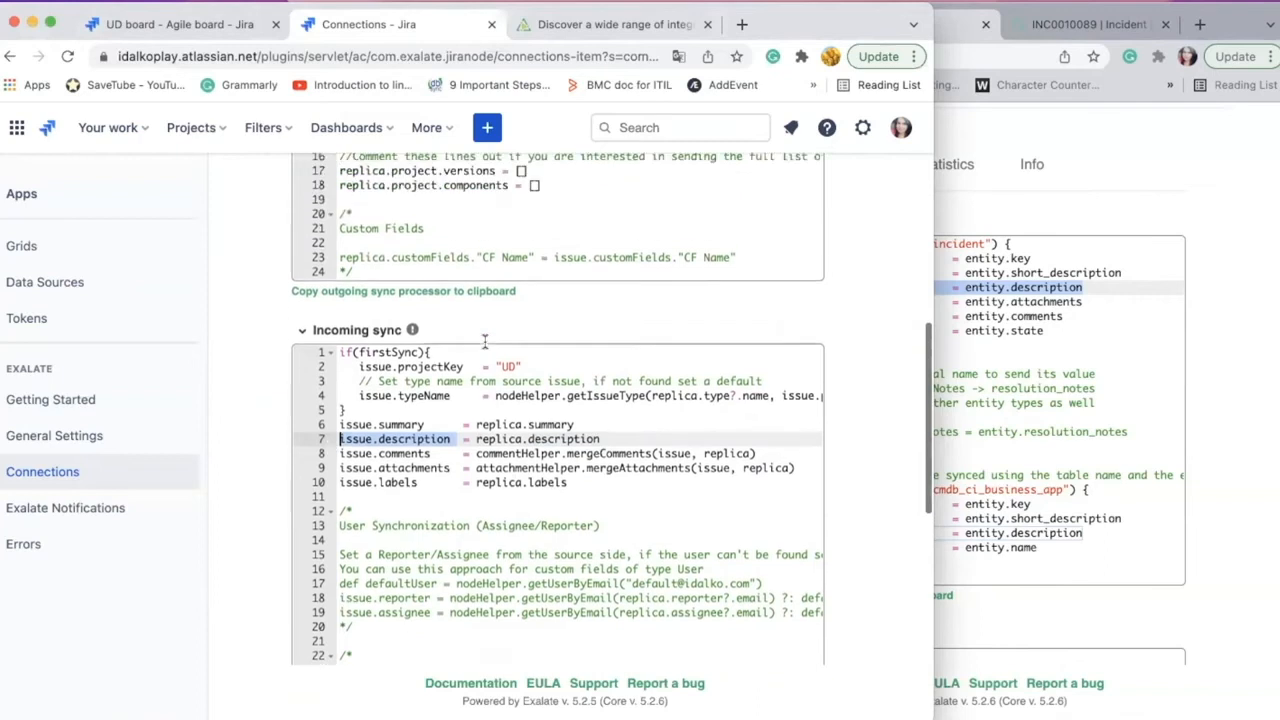
click(507, 244)
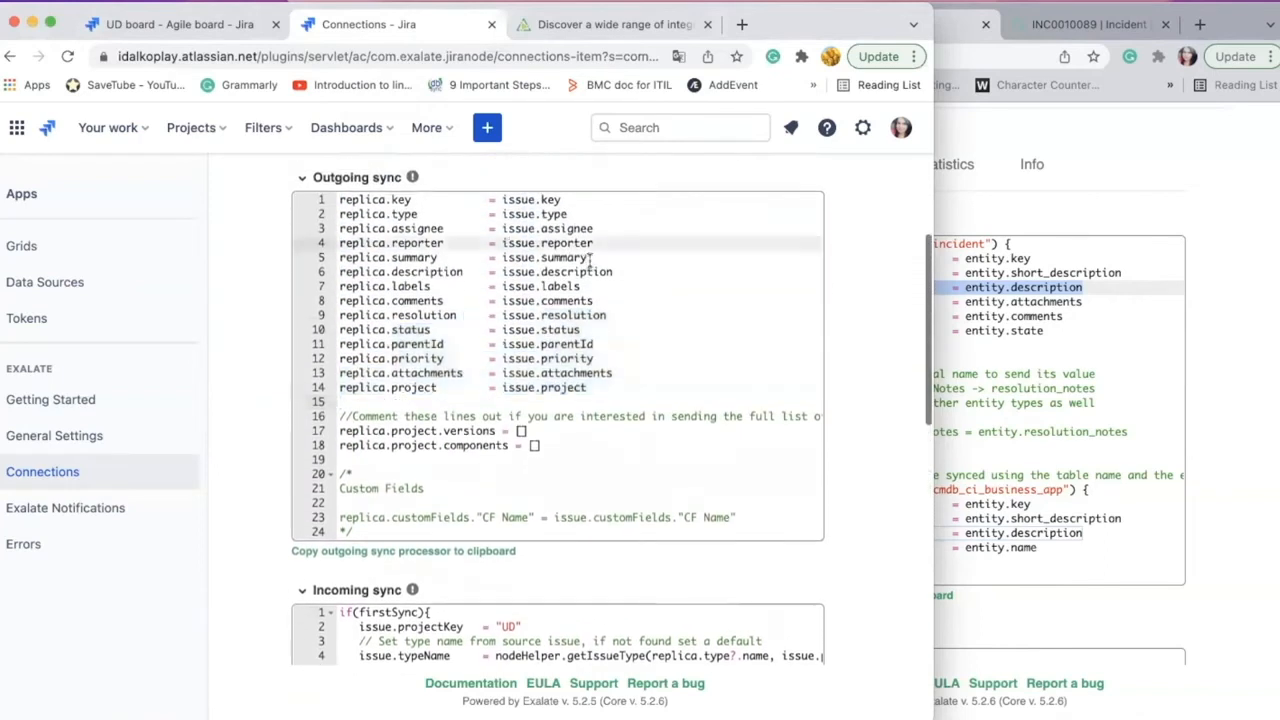
drag(614, 272, 334, 272)
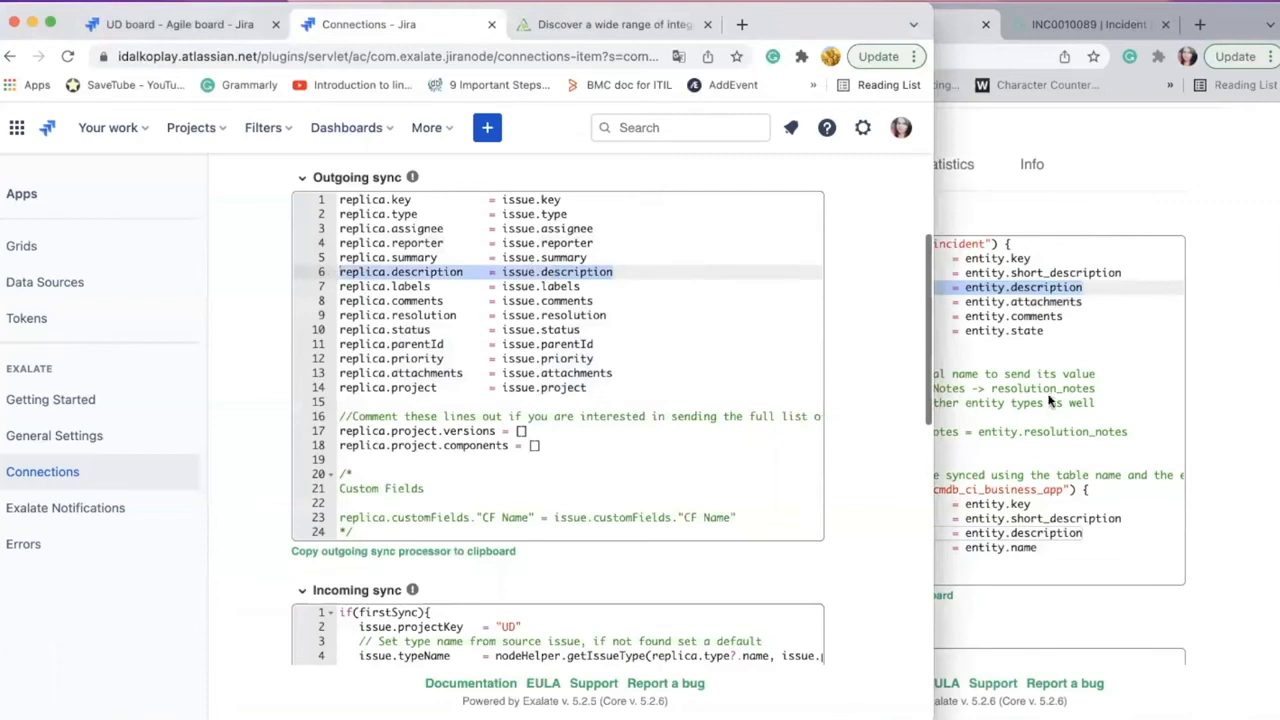
- Examine the firstSync block and the incident summary and description mappings in ServiceNow's incoming sync script
click(1104, 417)
scroll(1104, 417, down, 4)
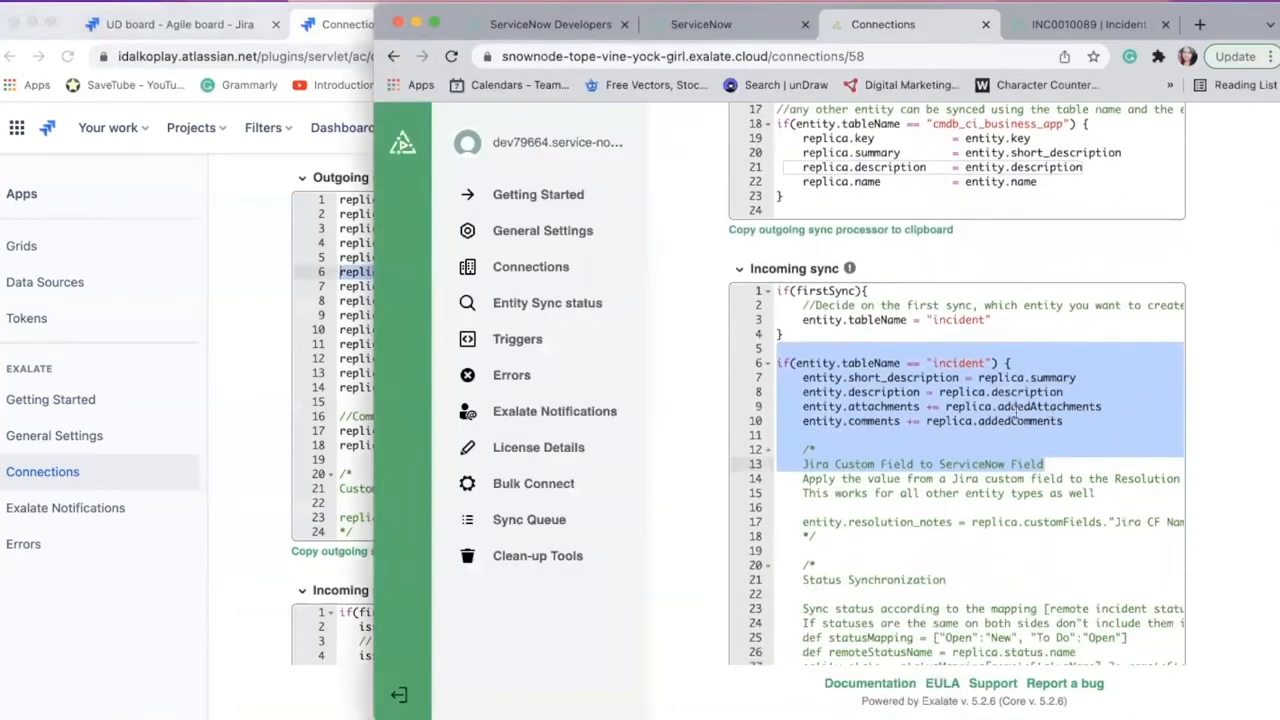
click(1017, 411)
drag(777, 291, 1009, 330)
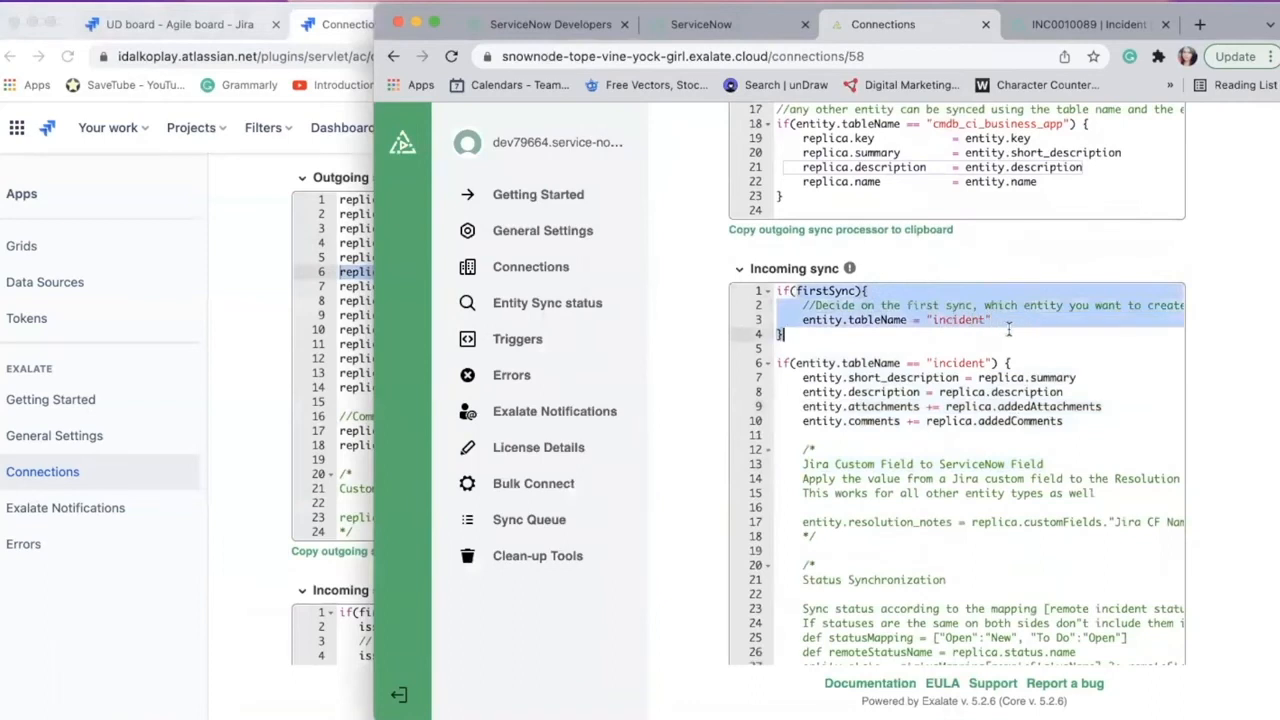
click(986, 320)
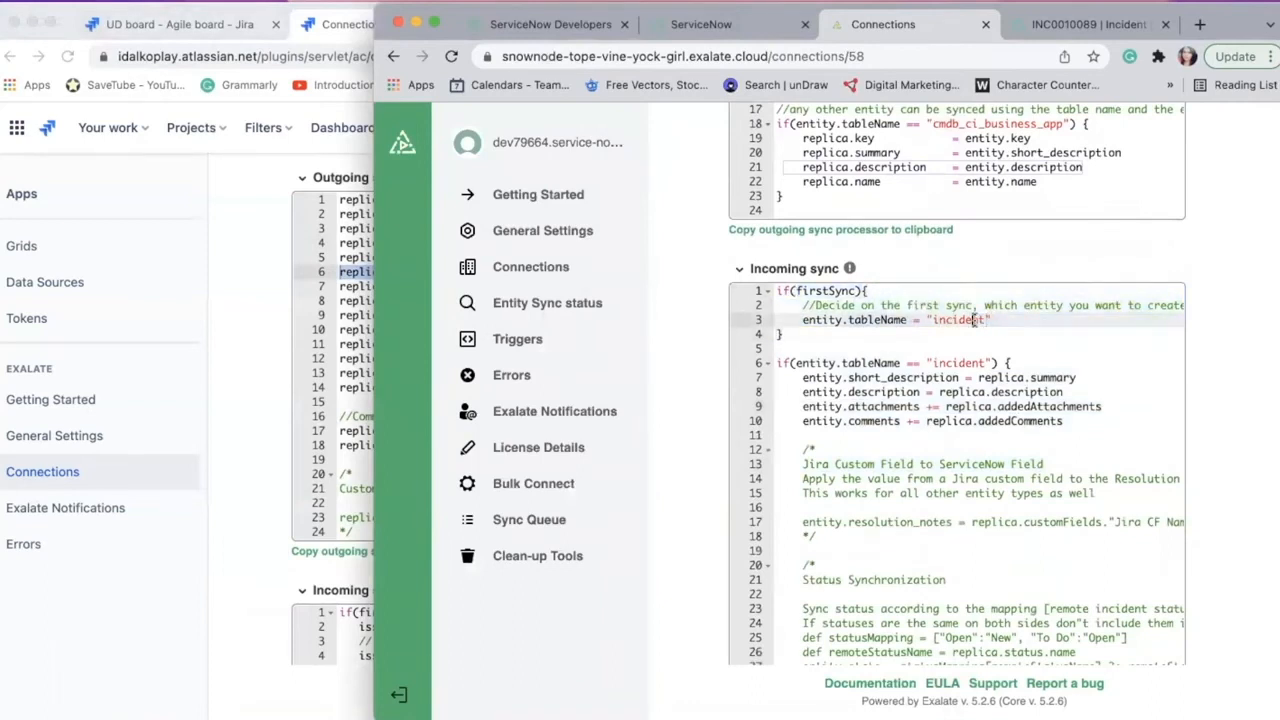
click(984, 406)
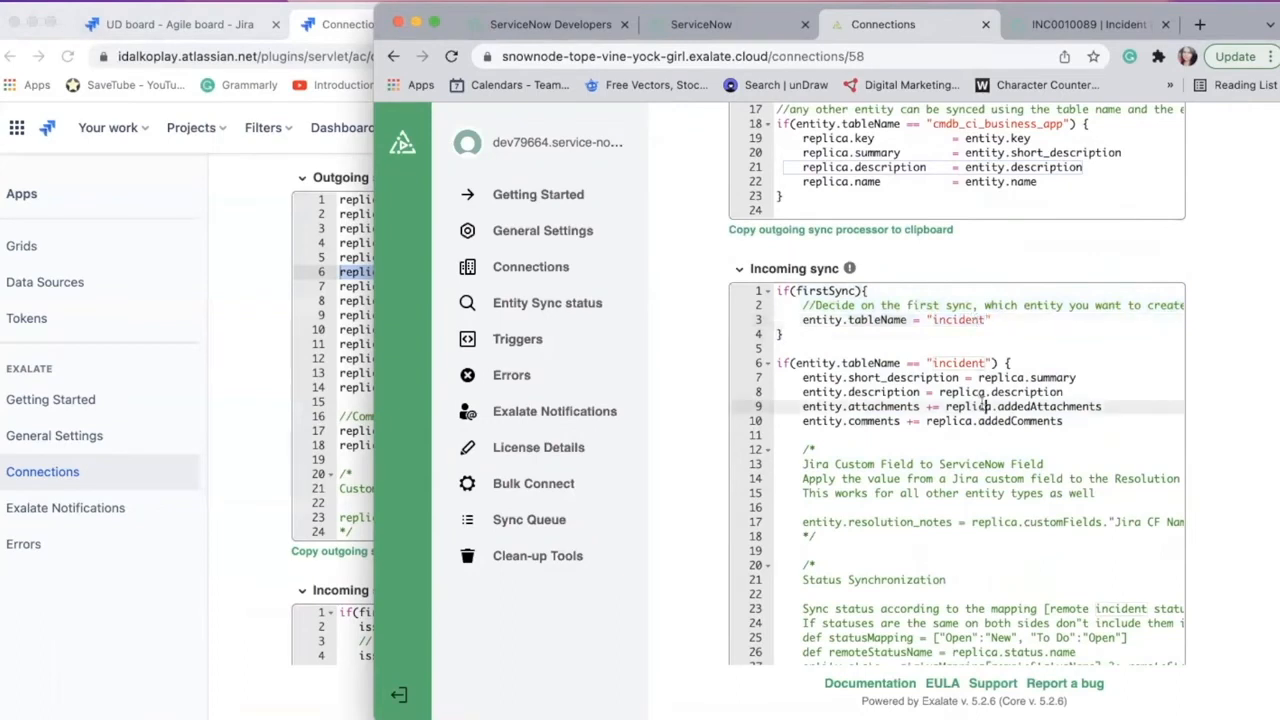
drag(805, 363, 983, 380)
click(1050, 380)
drag(1064, 392, 937, 392)
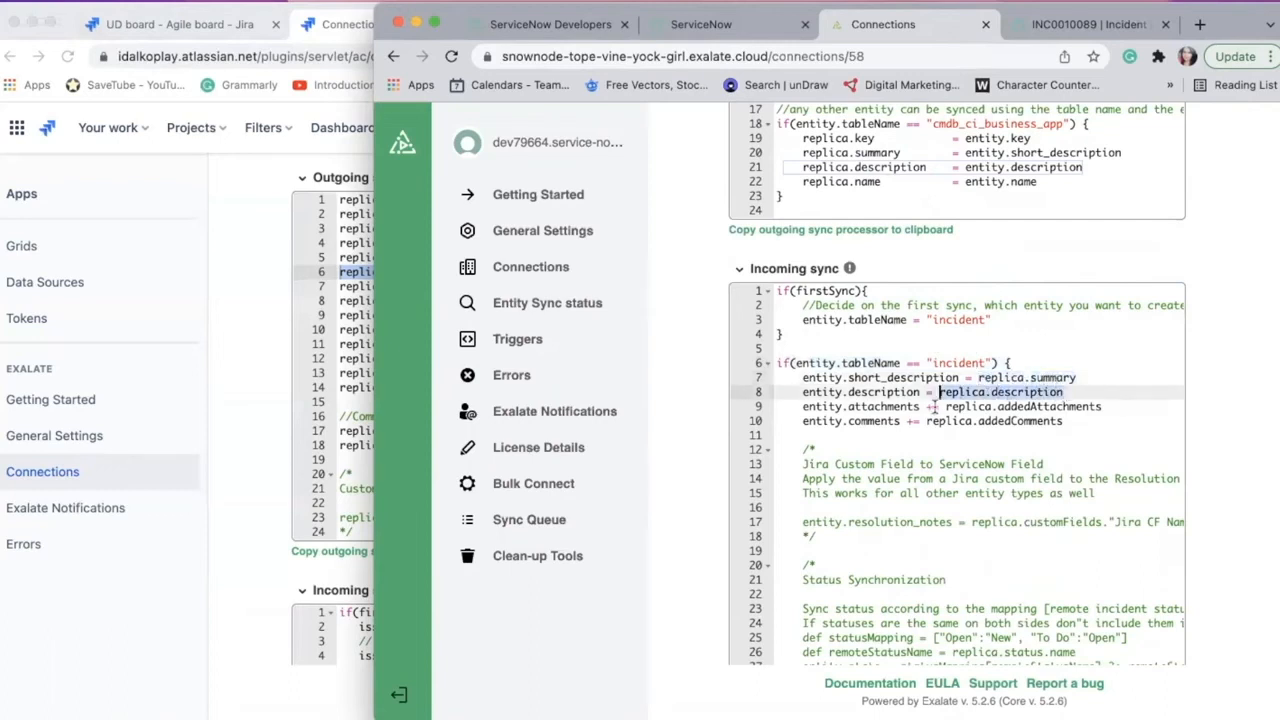
drag(920, 392, 800, 394)
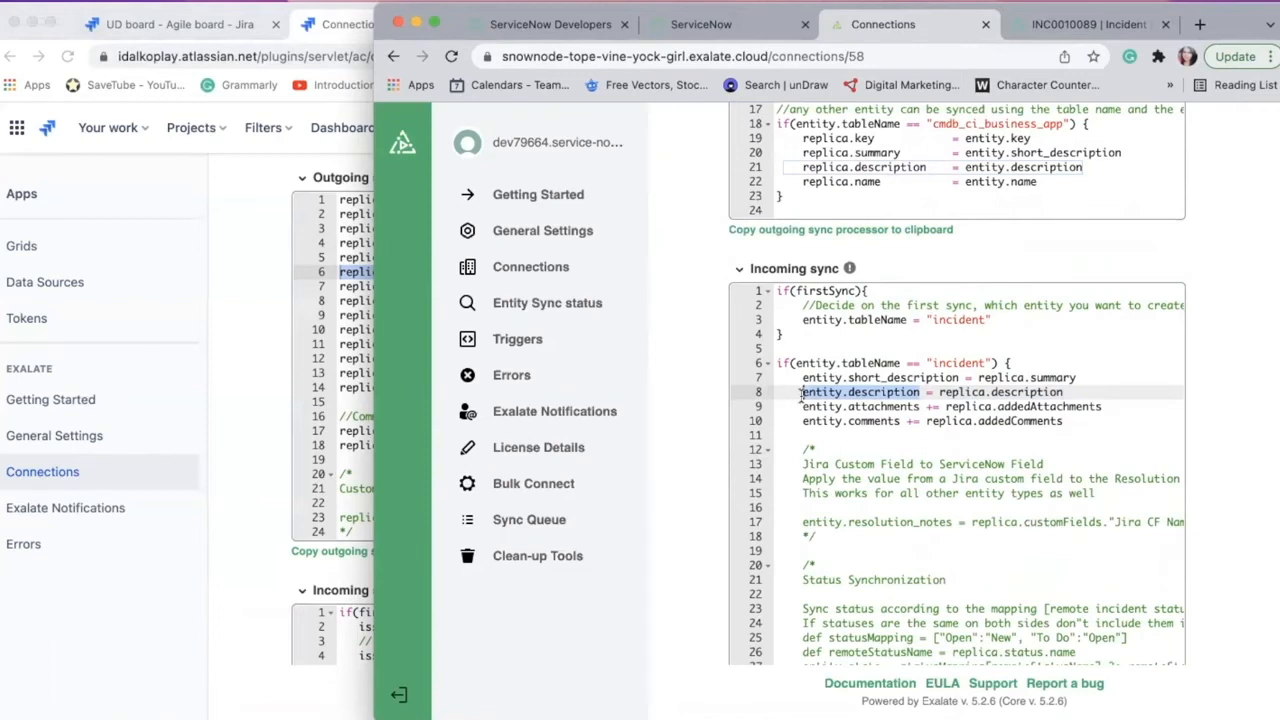
- Try commenting out the replica.description line of the incident block with // in ServiceNow's outgoing sync script
scroll(912, 392, up, 5)
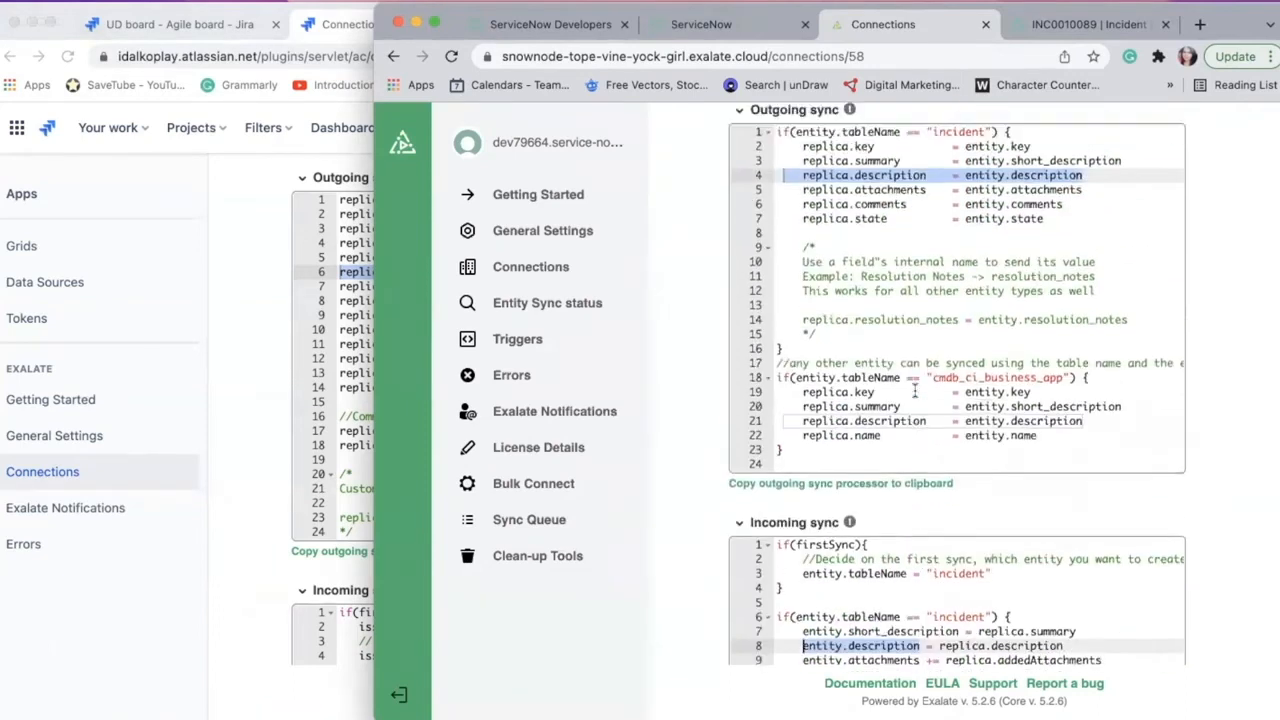
click(865, 222)
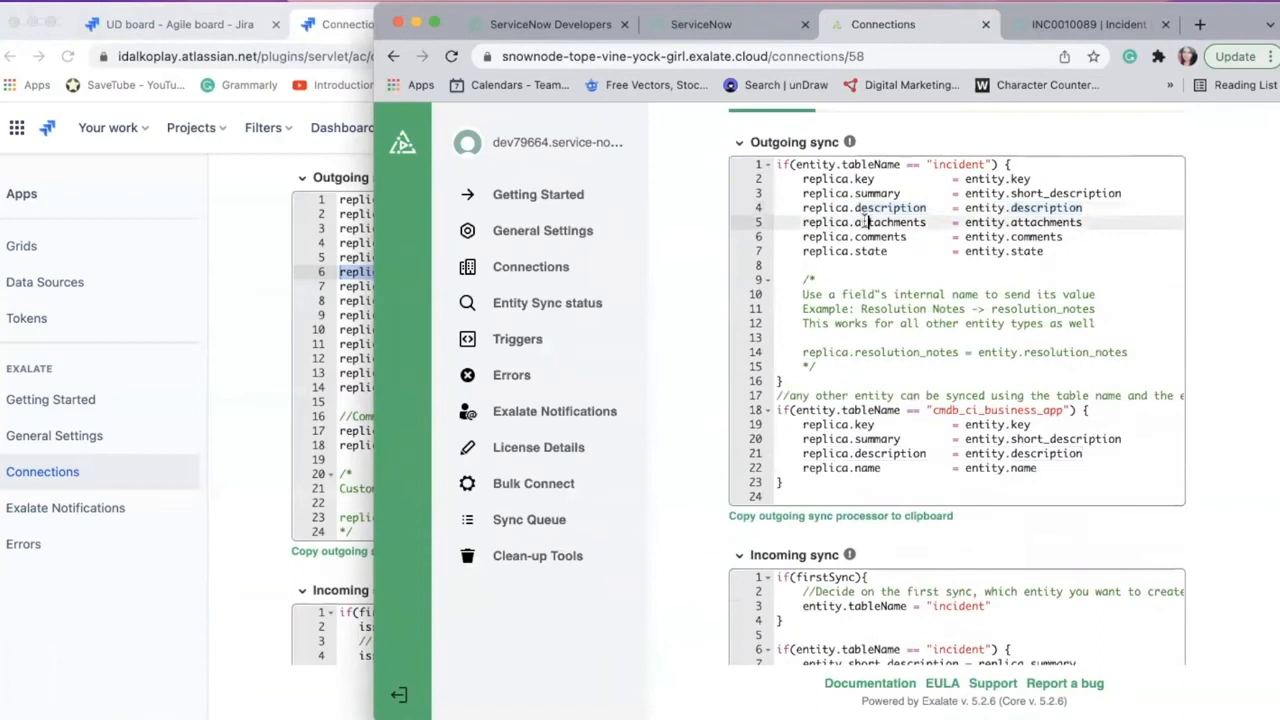
click(801, 208)
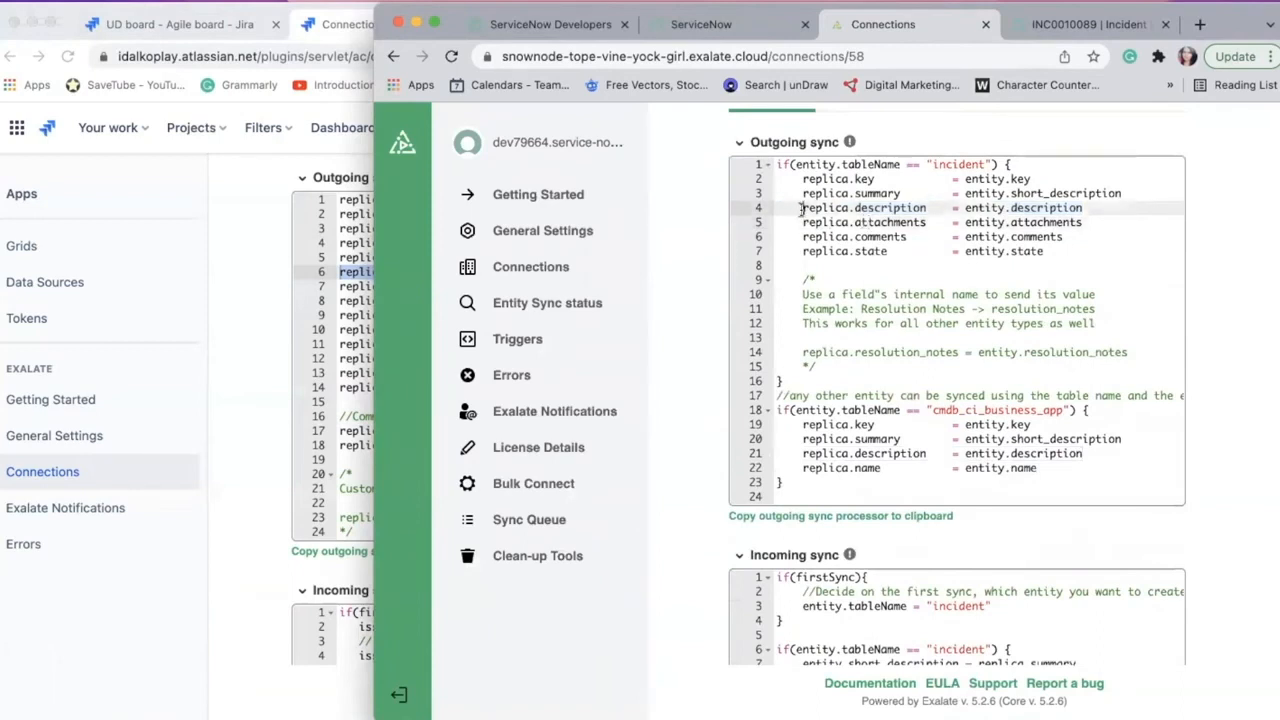
text(//)
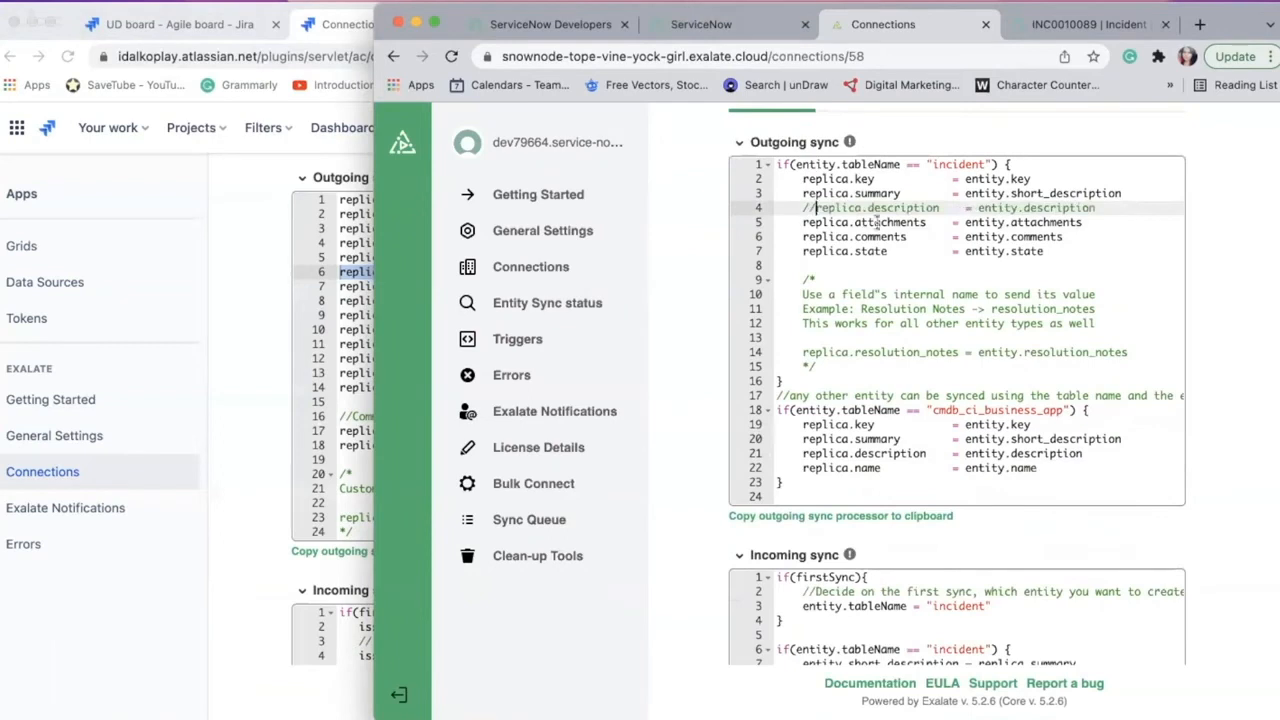
scroll(866, 220, up, 3)
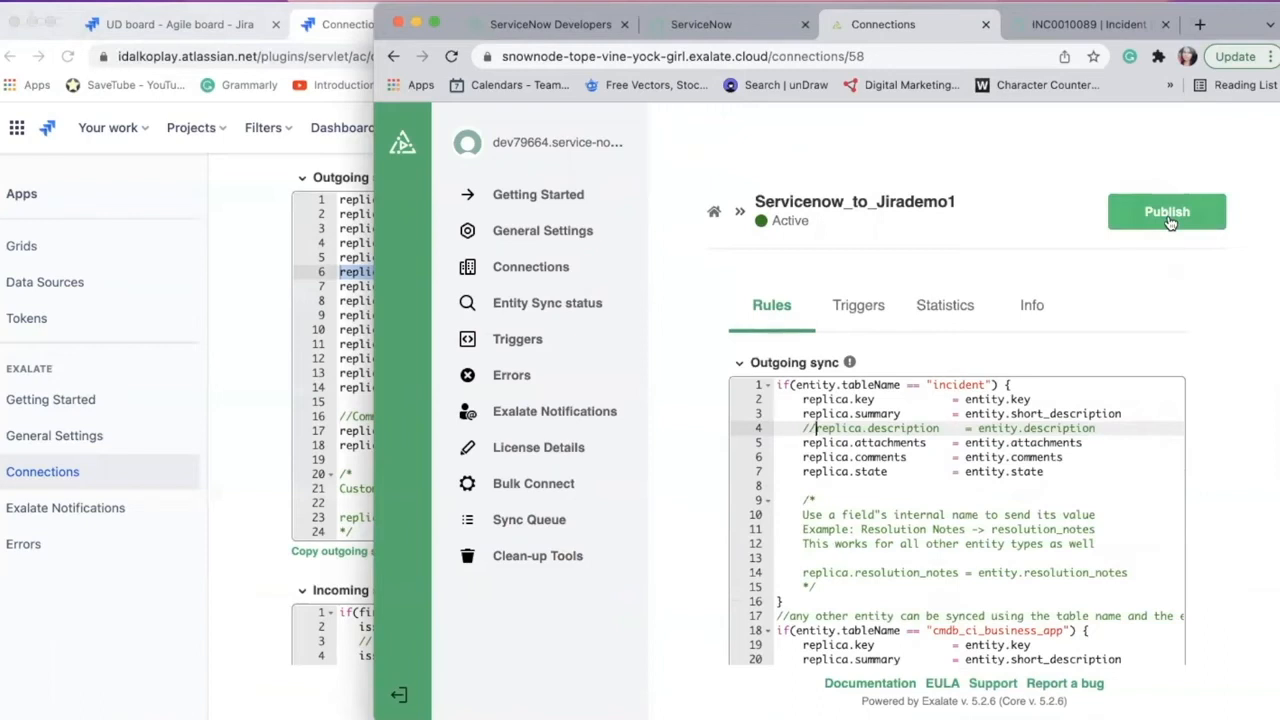
key(super+slash)
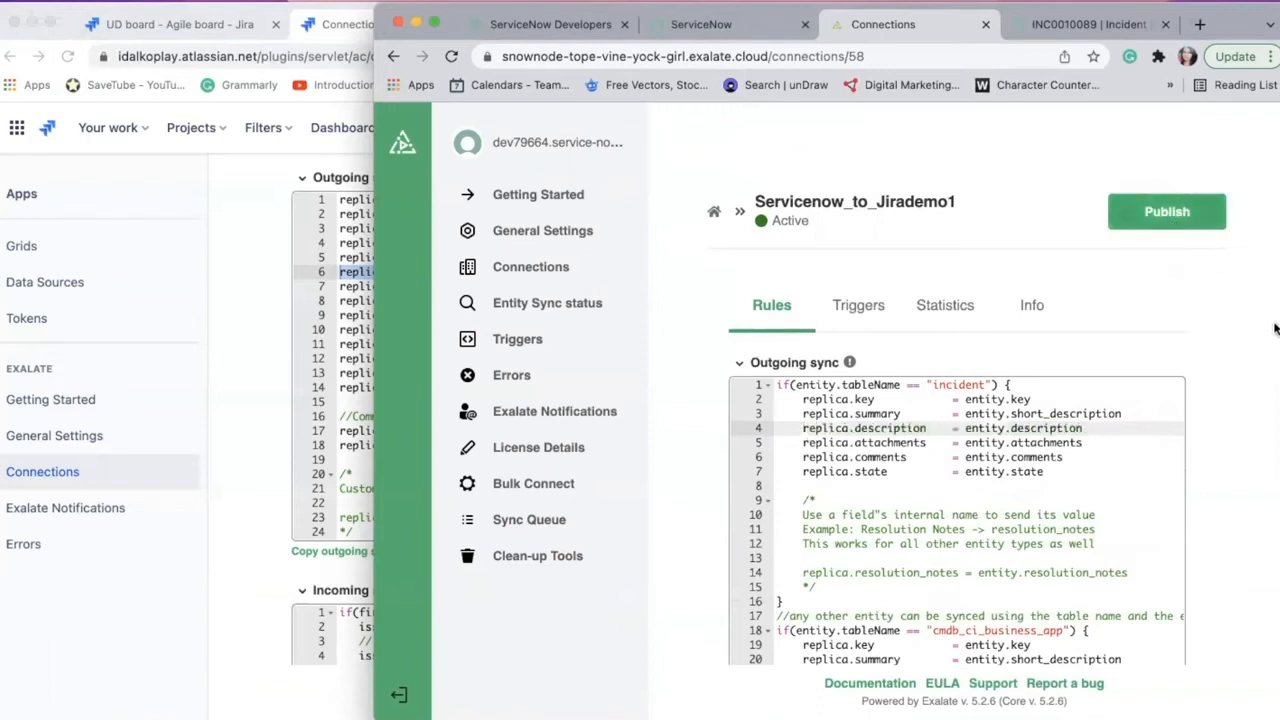
- Examine the cmdb_ci_business_app block in ServiceNow's outgoing sync script and the description mapping in Jira's incoming sync script
scroll(1098, 500, down, 3)
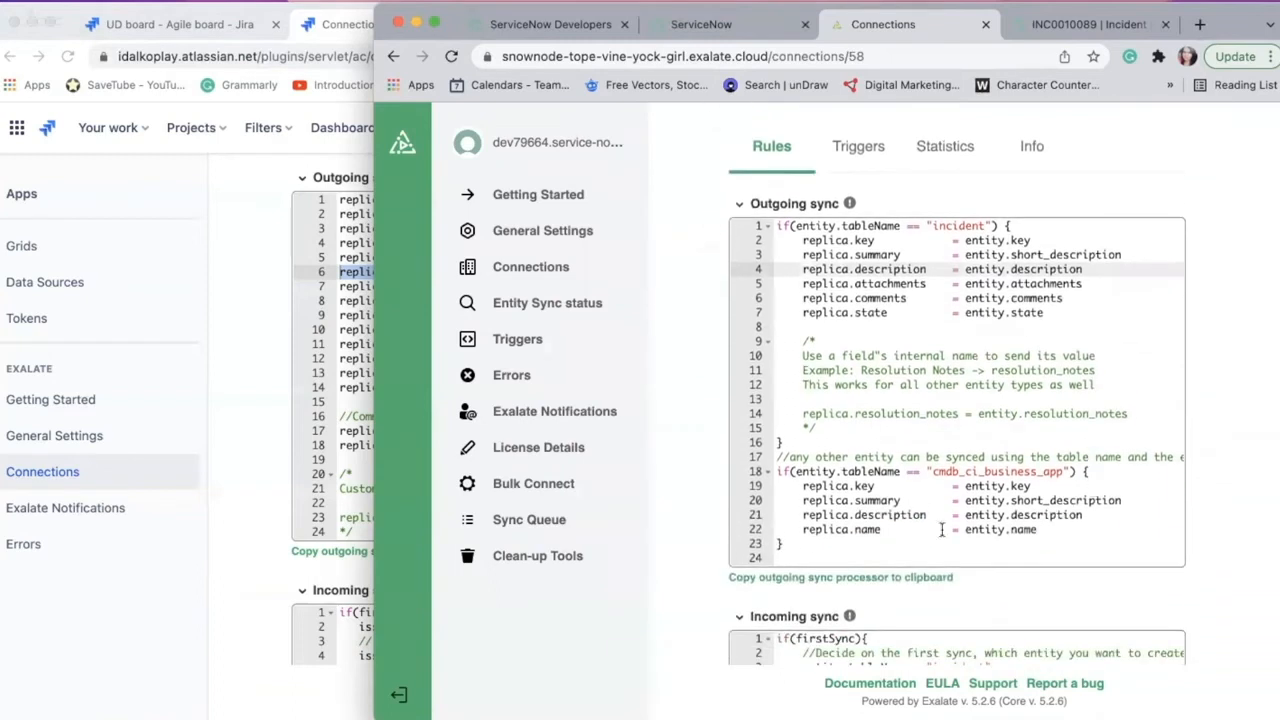
click(860, 548)
drag(773, 474, 907, 558)
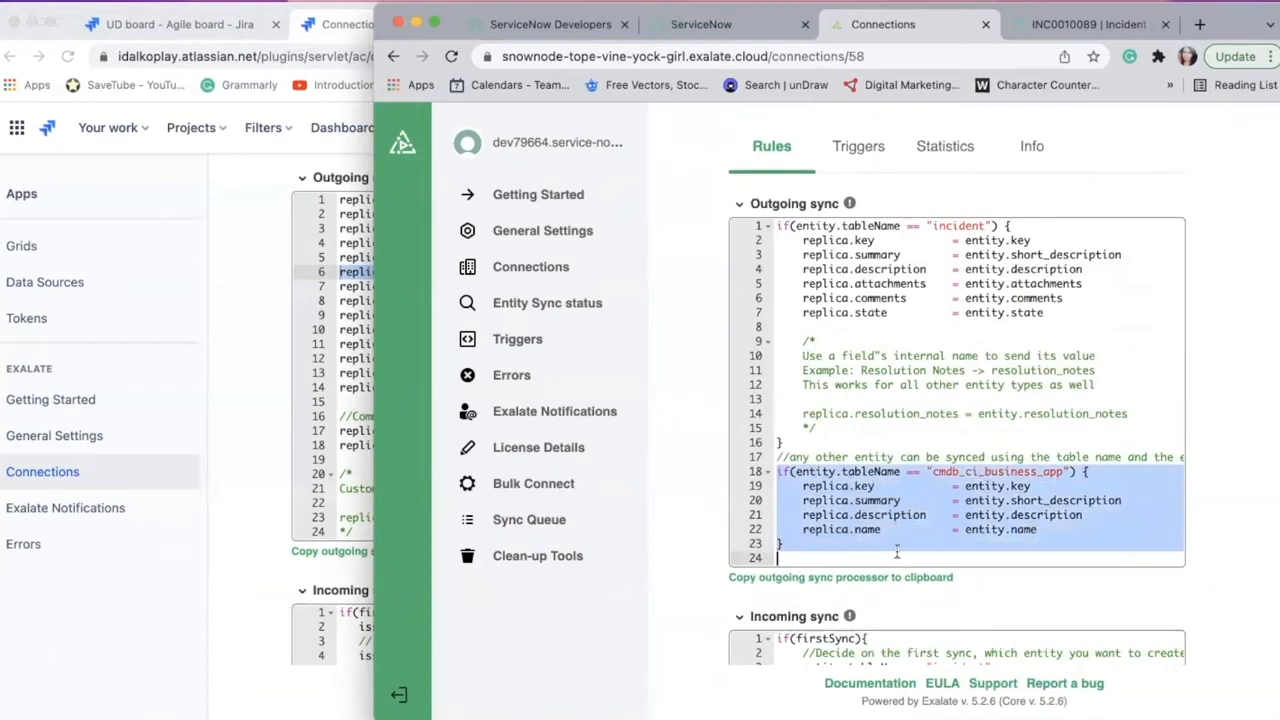
click(276, 548)
scroll(429, 527, down, 1)
scroll(429, 527, down, 5)
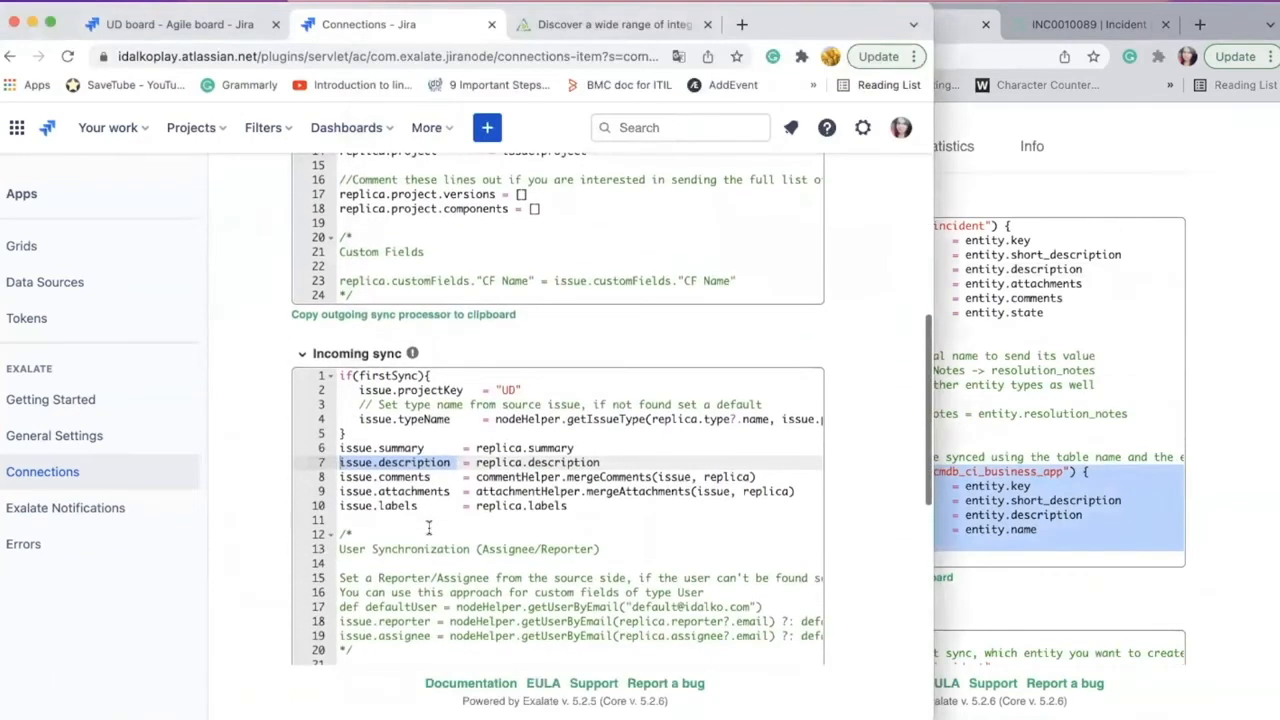
click(338, 462)
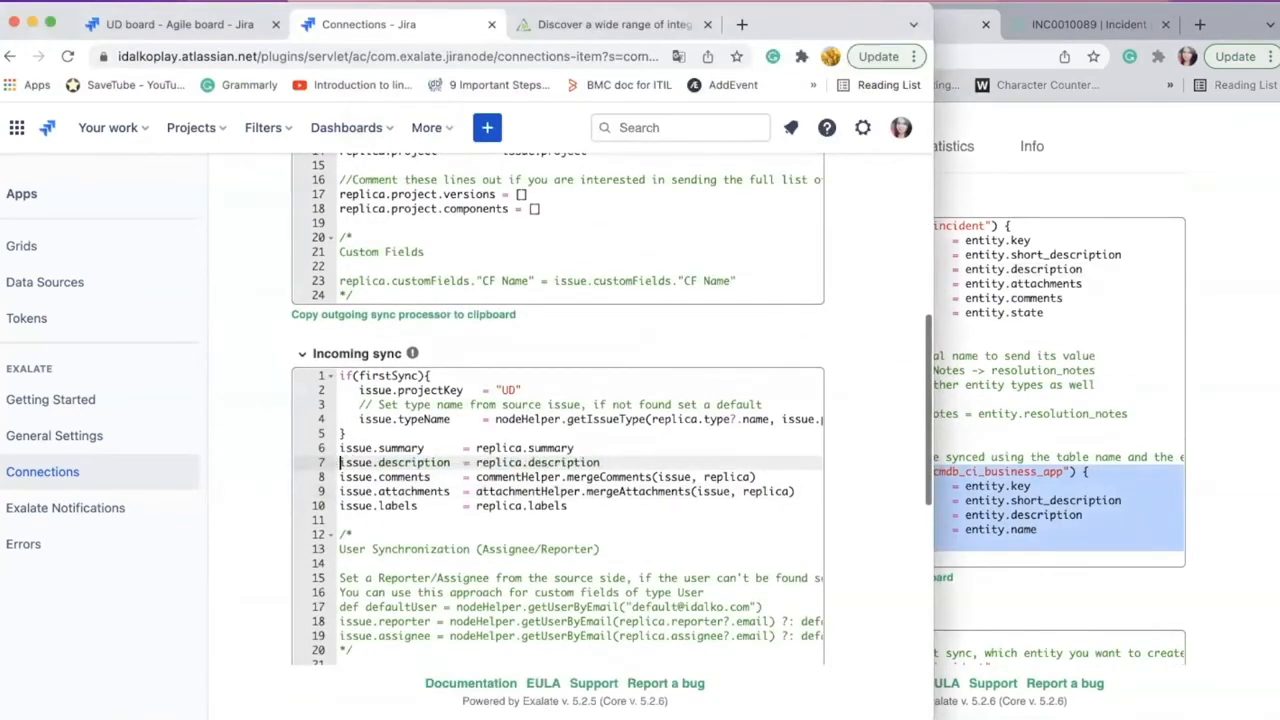
click(971, 350)
scroll(970, 350, up, 1)
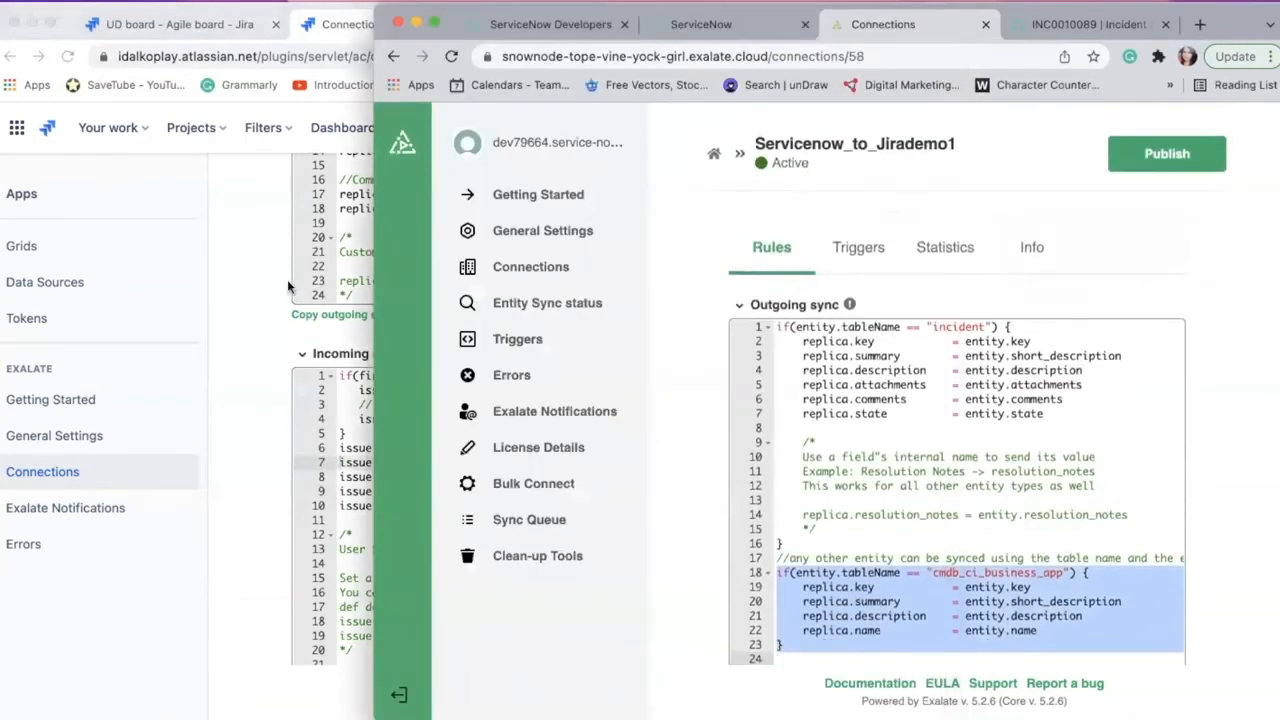
click(287, 280)
scroll(387, 283, up, 5)
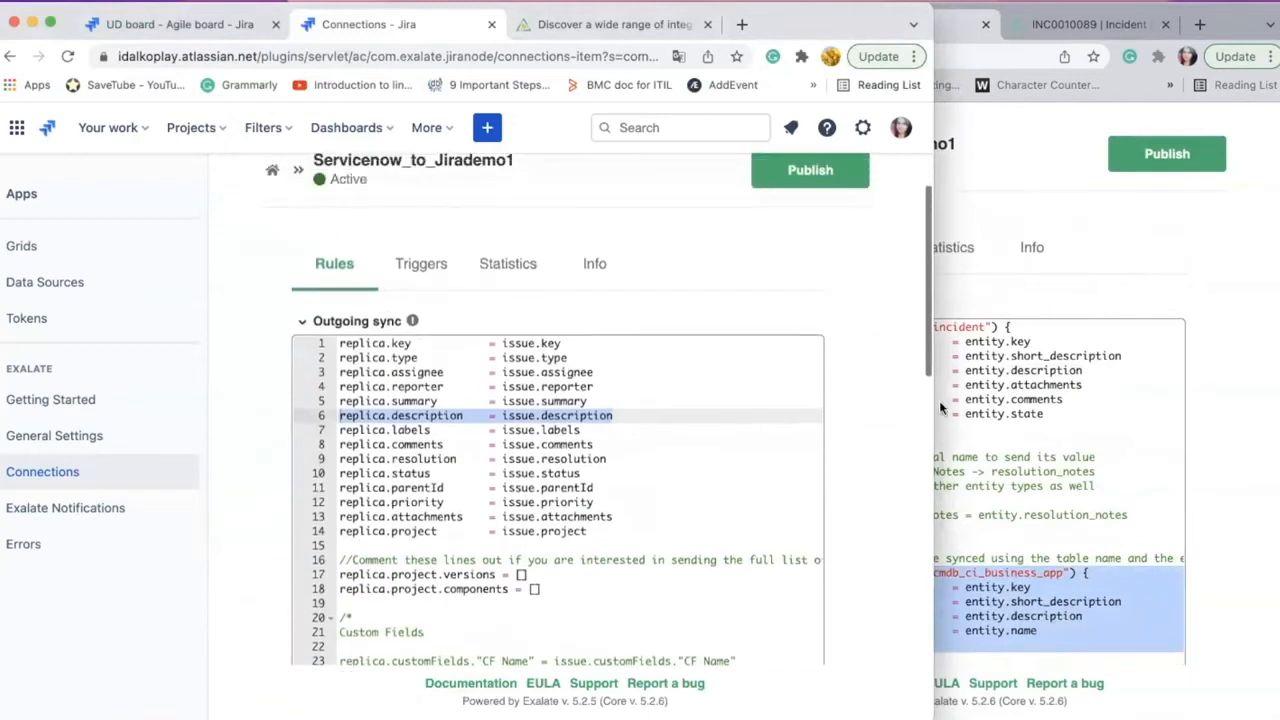
- Open the triggers of the Servicenow_to_Jirademo1 connection on both the ServiceNow and Jira sides
click(984, 411)
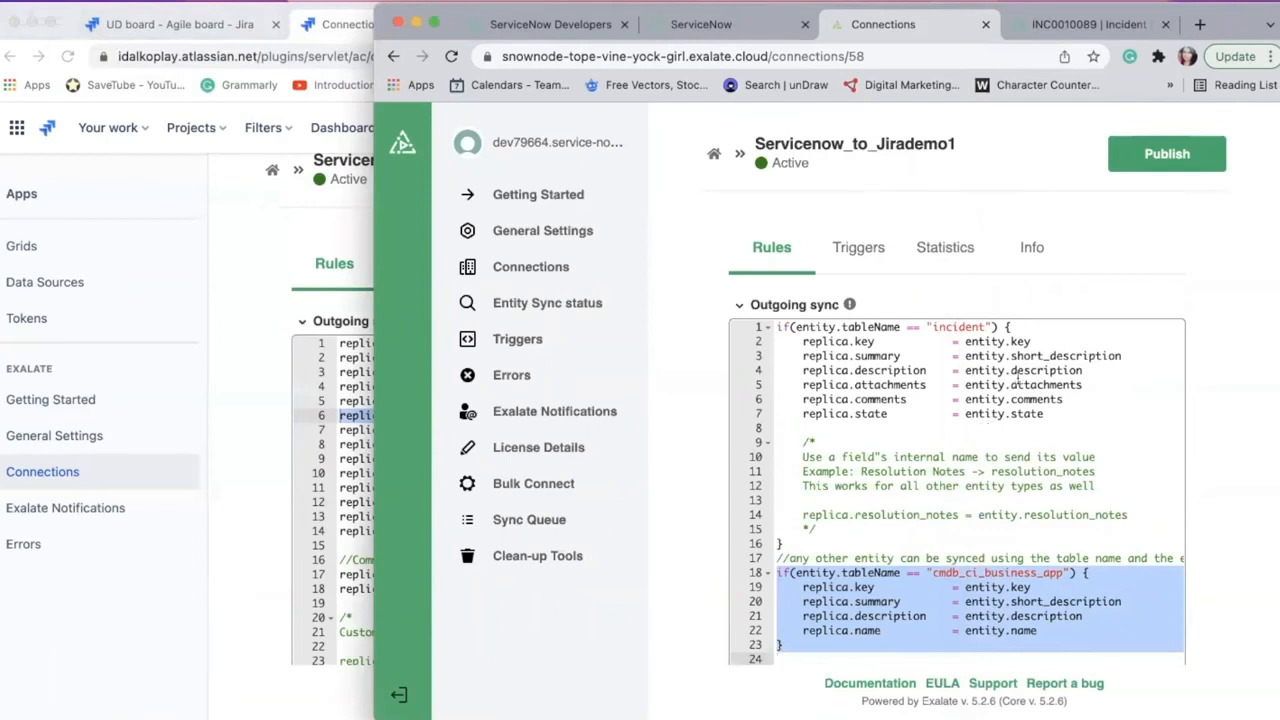
click(848, 250)
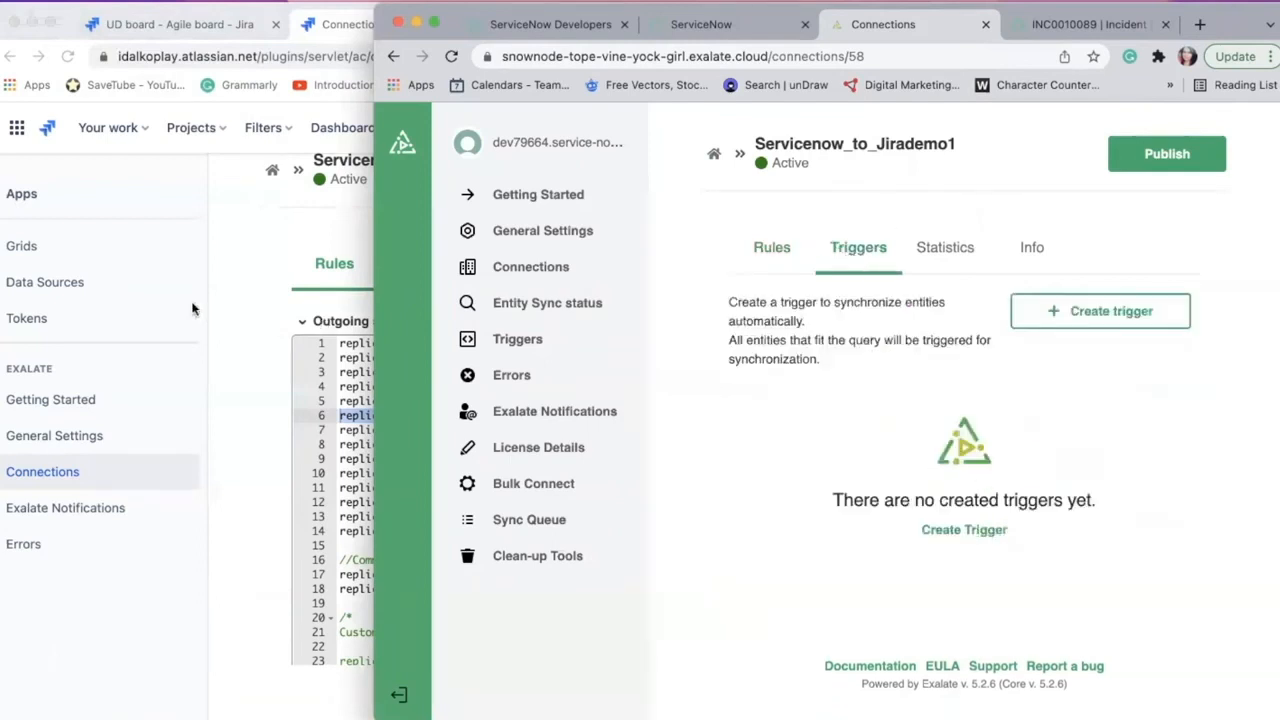
click(260, 301)
click(440, 268)
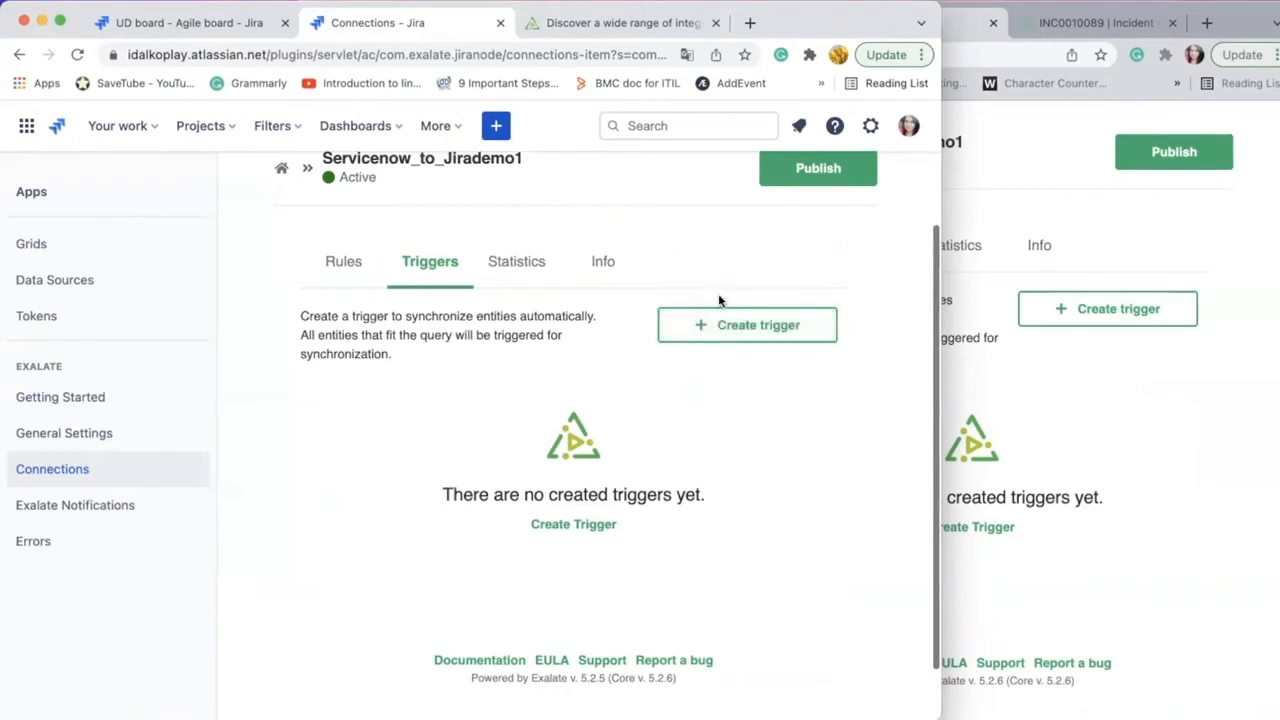
- Start a new trigger on the Jira side with issue as its entity type
scroll(716, 297, up, 1)
click(733, 345)
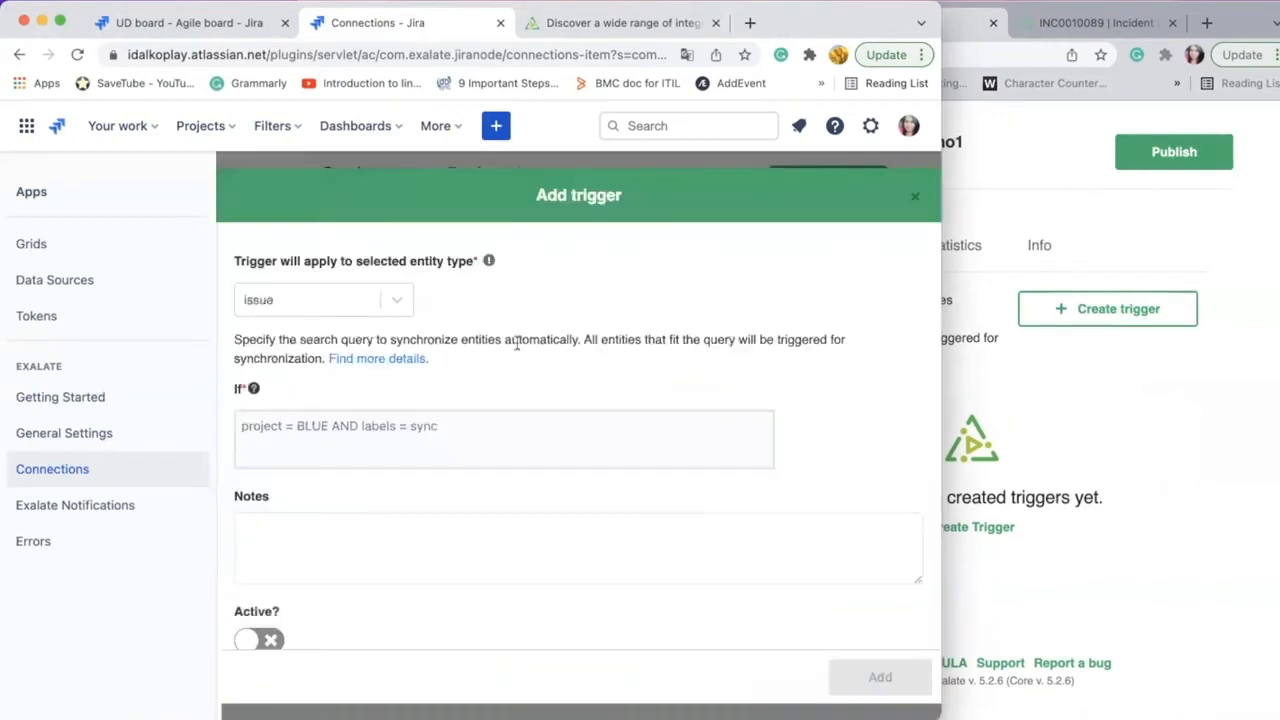
click(393, 308)
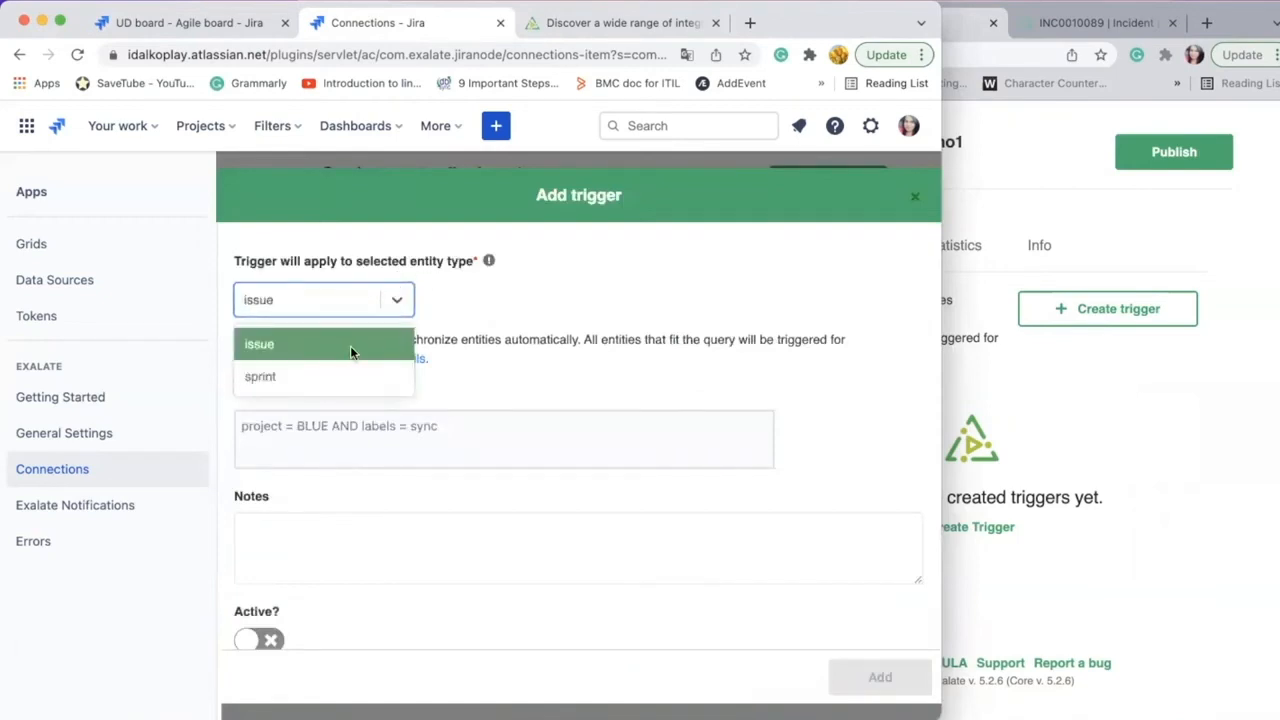
click(350, 347)
- Set the Jira trigger's search query to labels=demo AND issuetype=Task
click(318, 447)
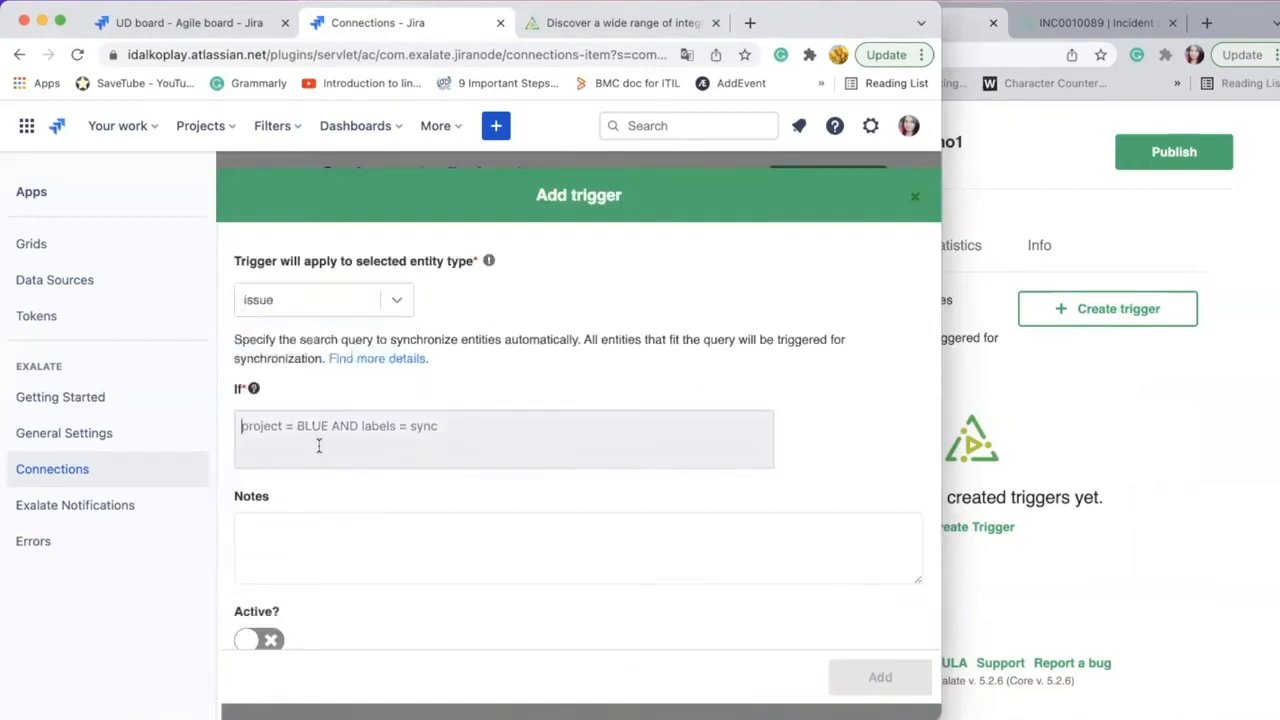
mouse_move(254, 399)
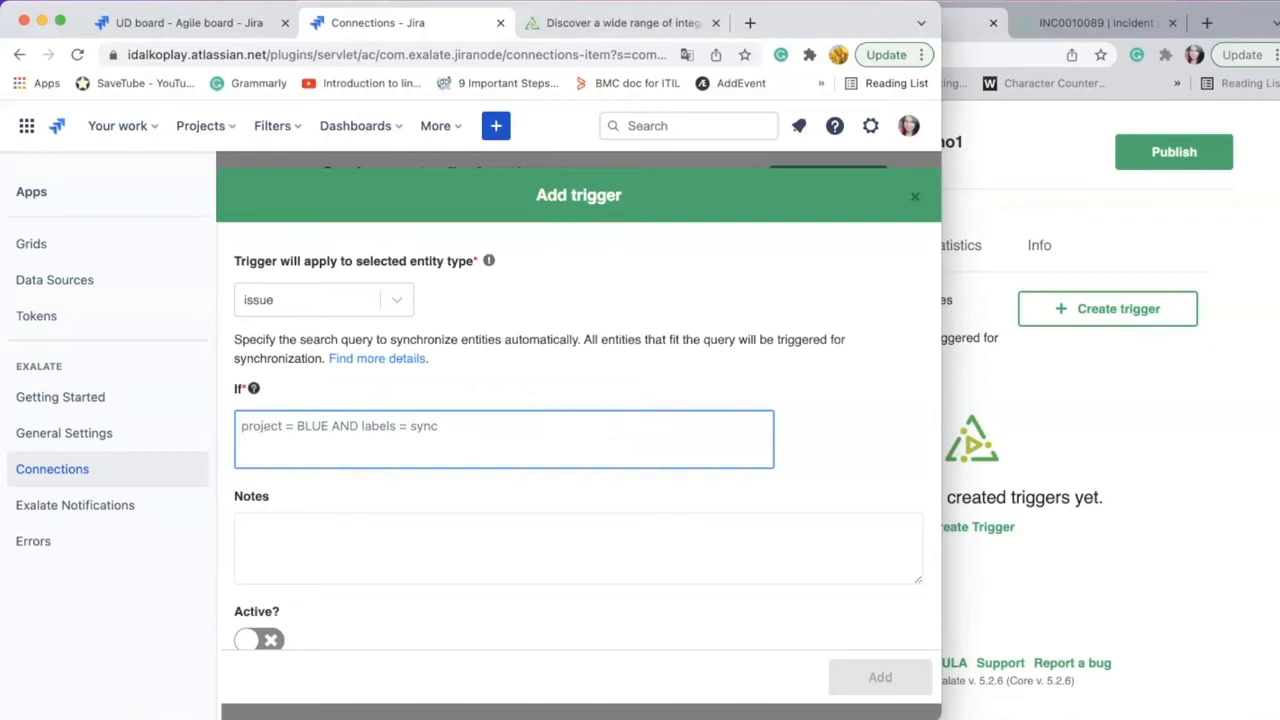
text(labels=)
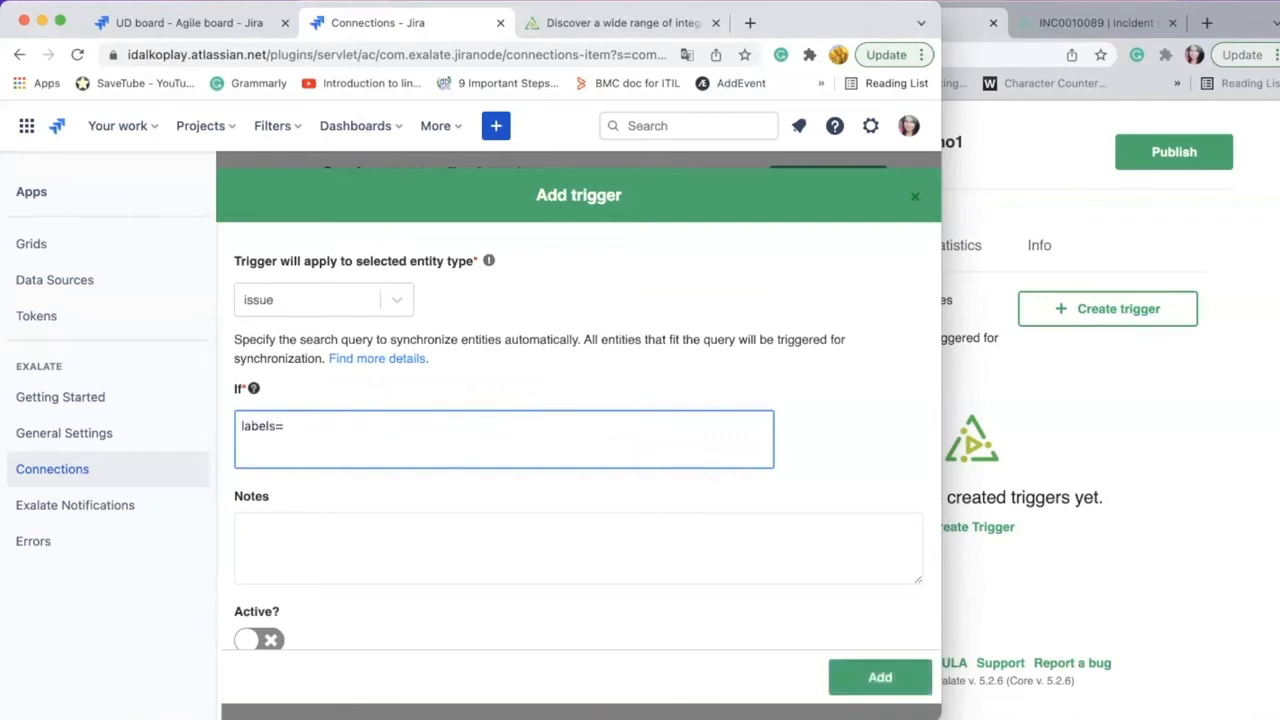
text(demo AND issuetype=Task)
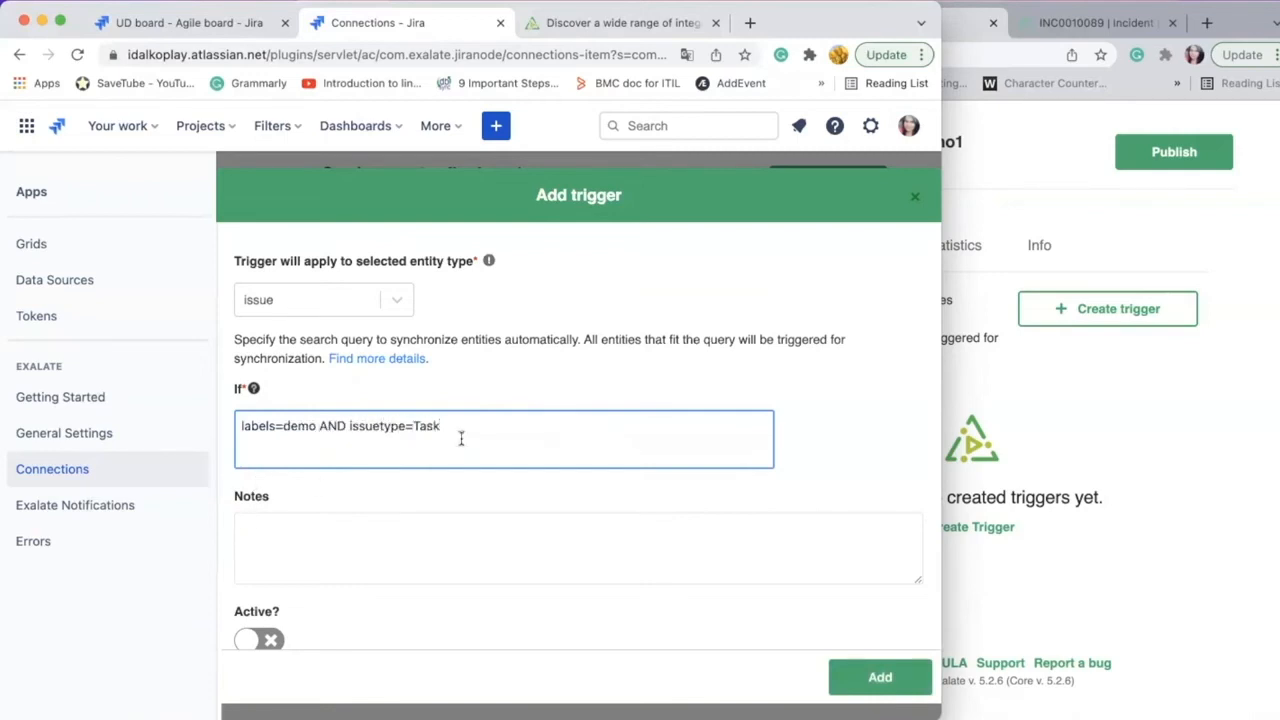
drag(478, 427, 240, 427)
- Enter "This is a trigger" as the notes of the Jira trigger
click(364, 546)
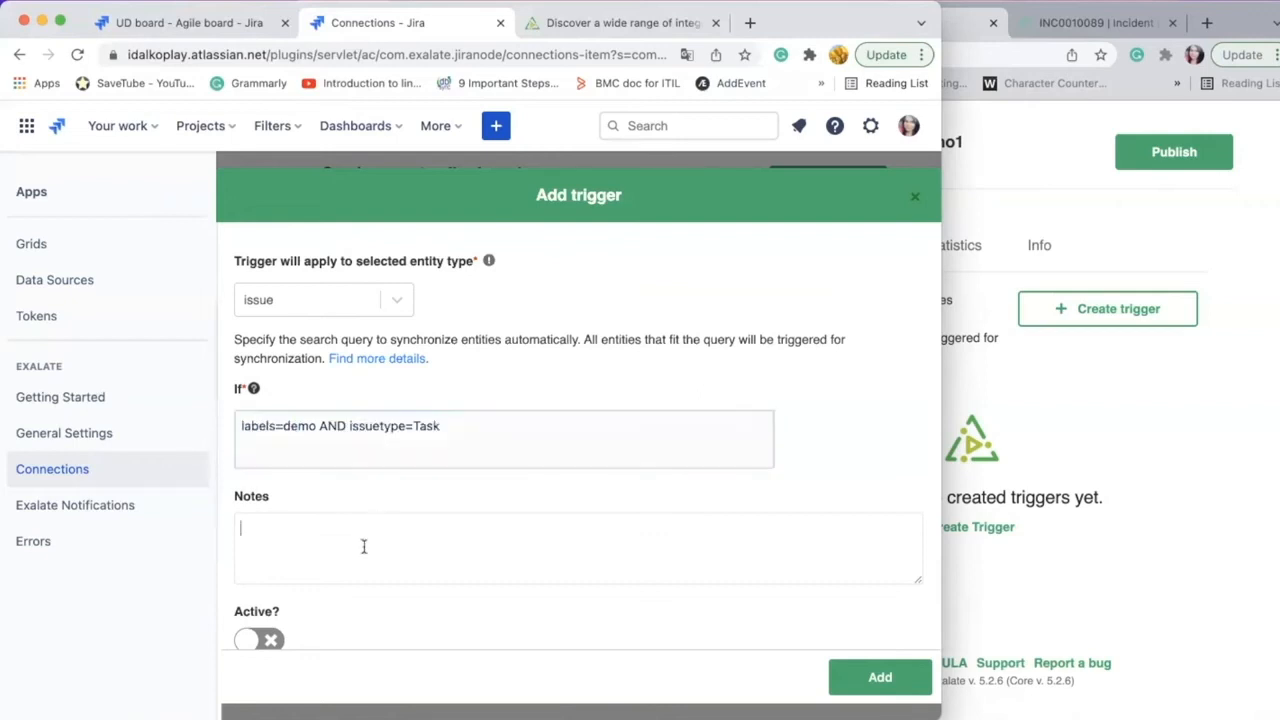
text(This is)
key(BackSpace)
key(BackSpace)
key(BackSpace)
text(s is a trigger)
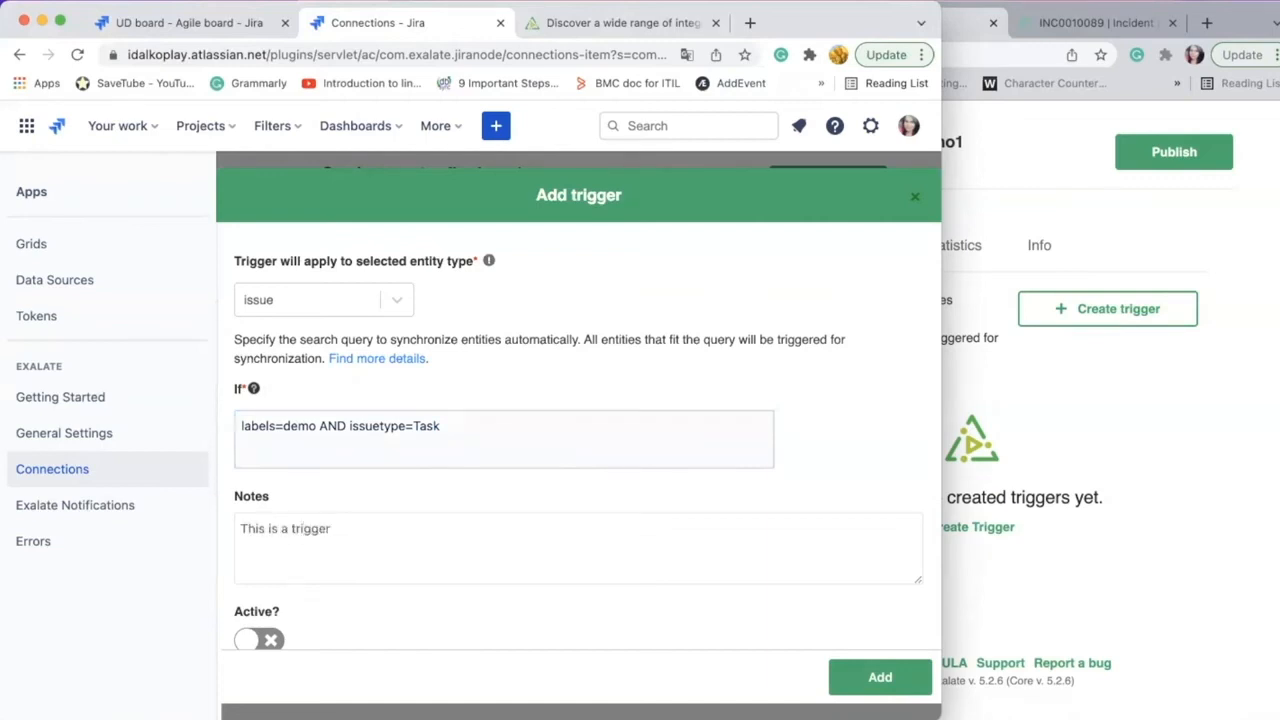
- Add the Jira trigger as active and publish the connection changes
click(276, 639)
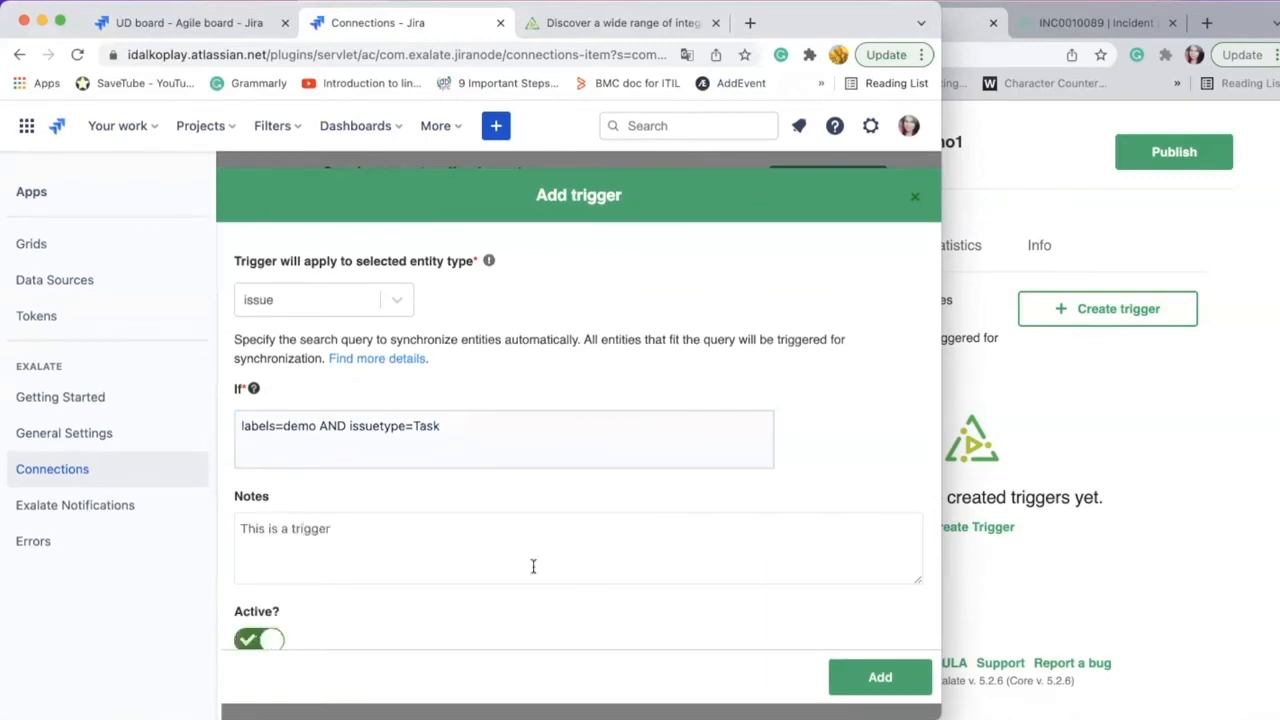
click(889, 684)
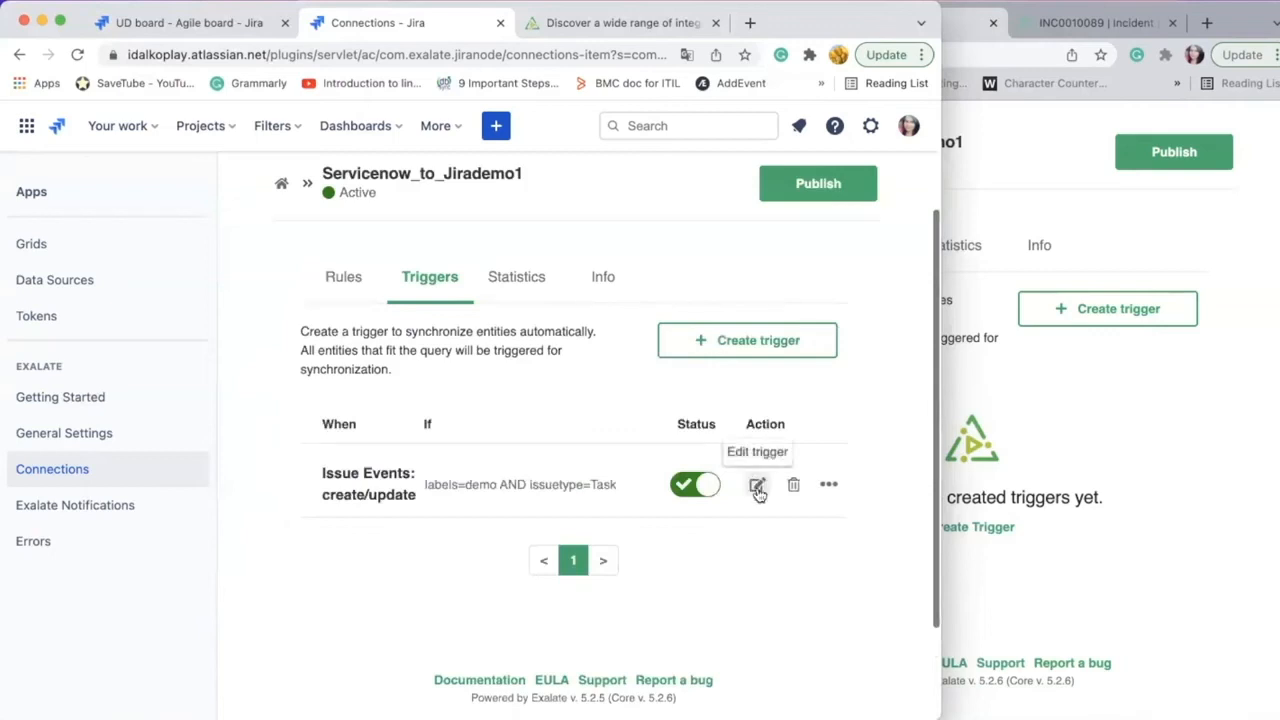
click(812, 189)
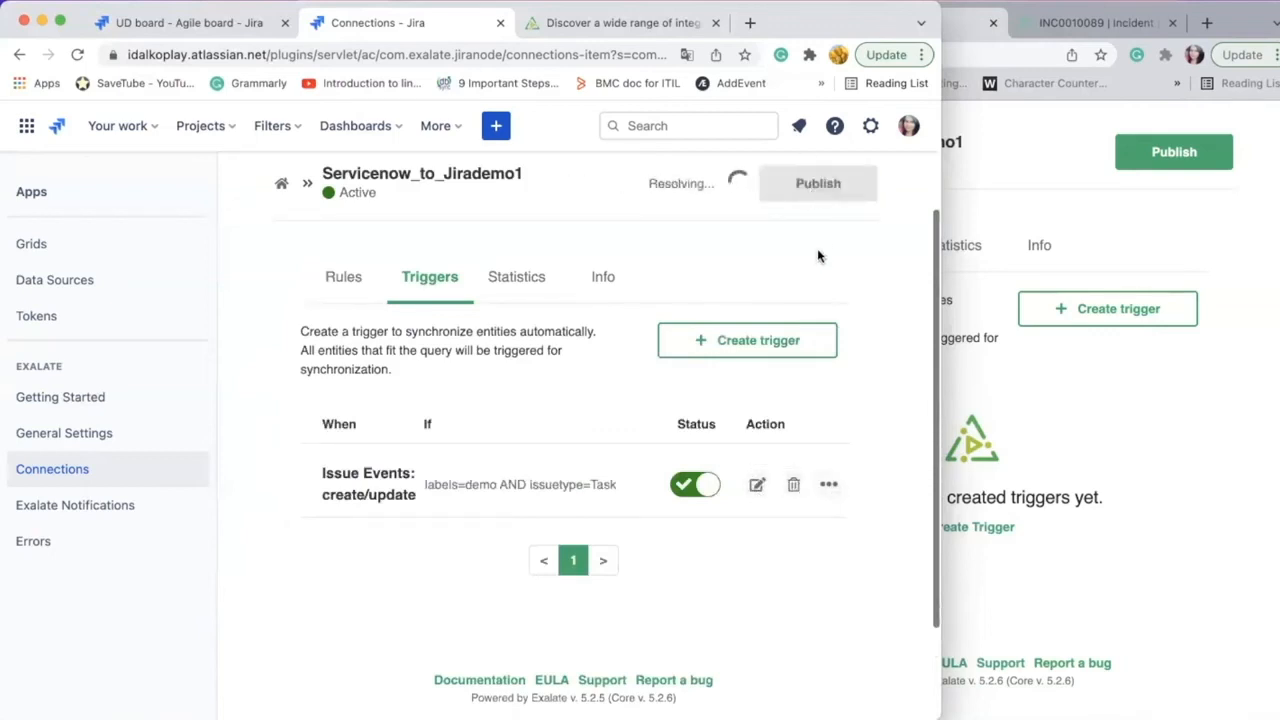
- Start a new trigger on the ServiceNow side of the connection with incident as its entity type
click(1150, 470)
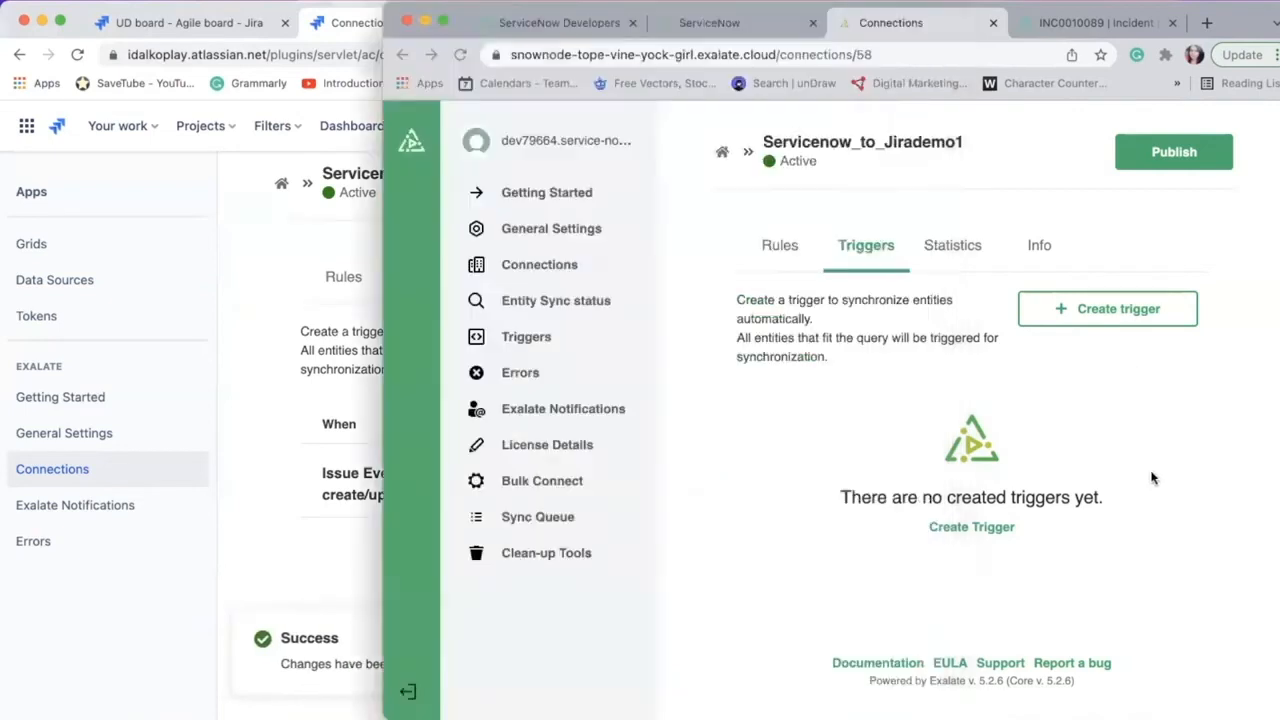
click(1123, 317)
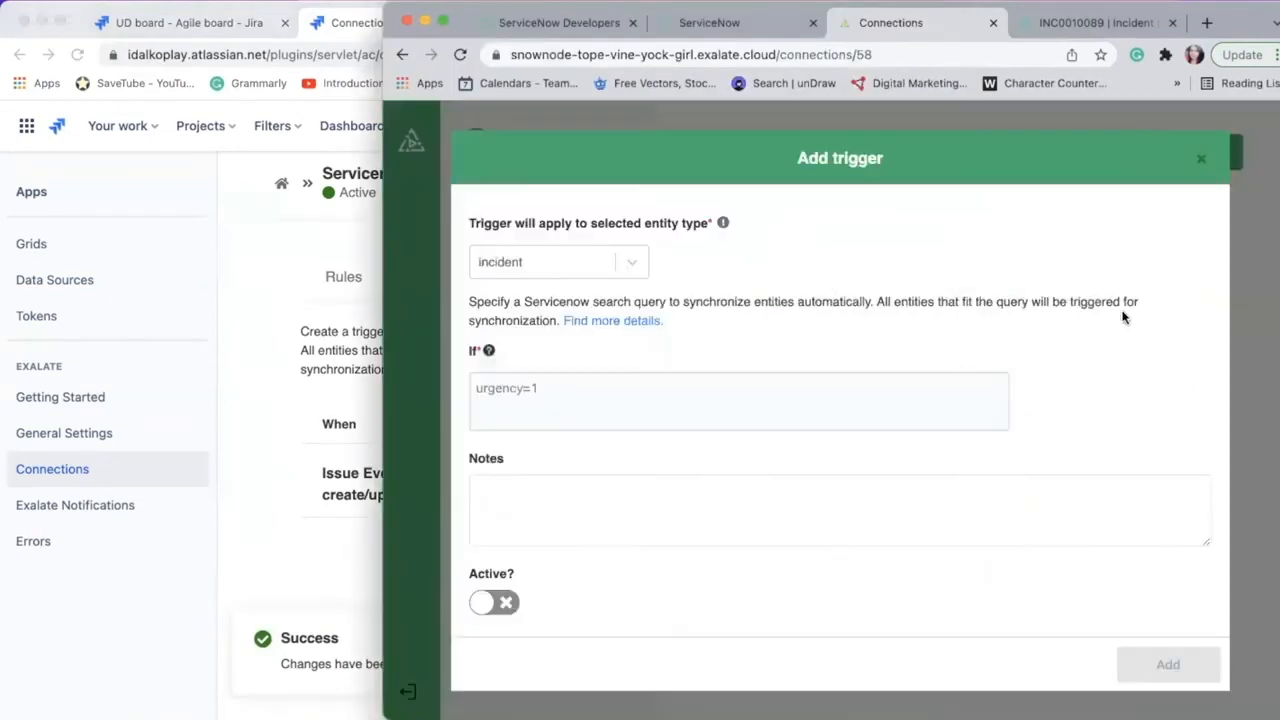
click(634, 262)
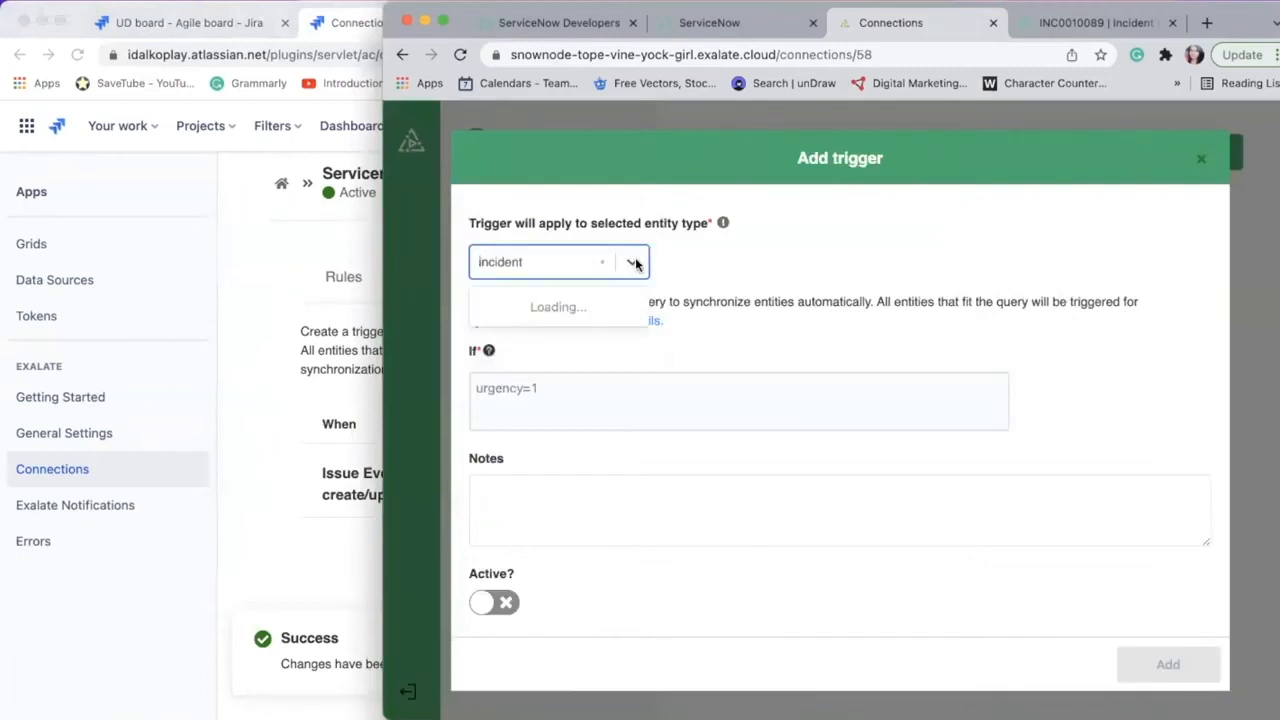
scroll(586, 408, down, 4)
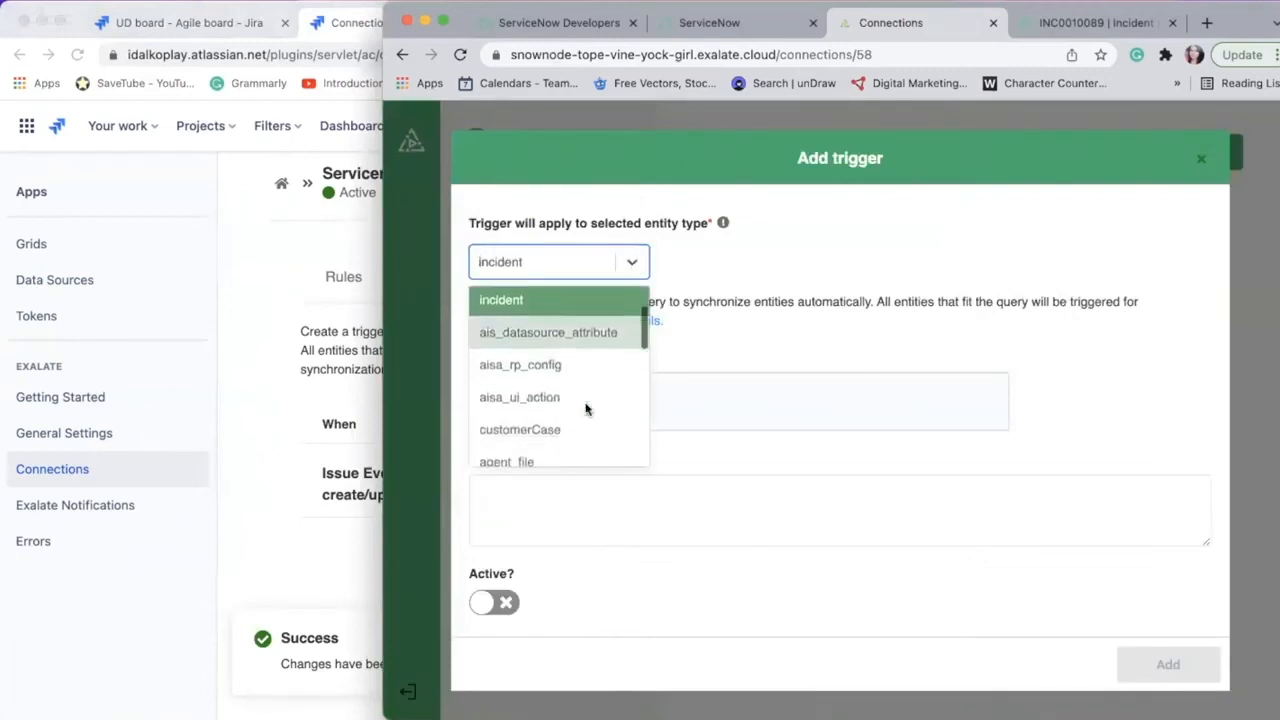
scroll(586, 408, down, 2)
scroll(586, 408, up, 6)
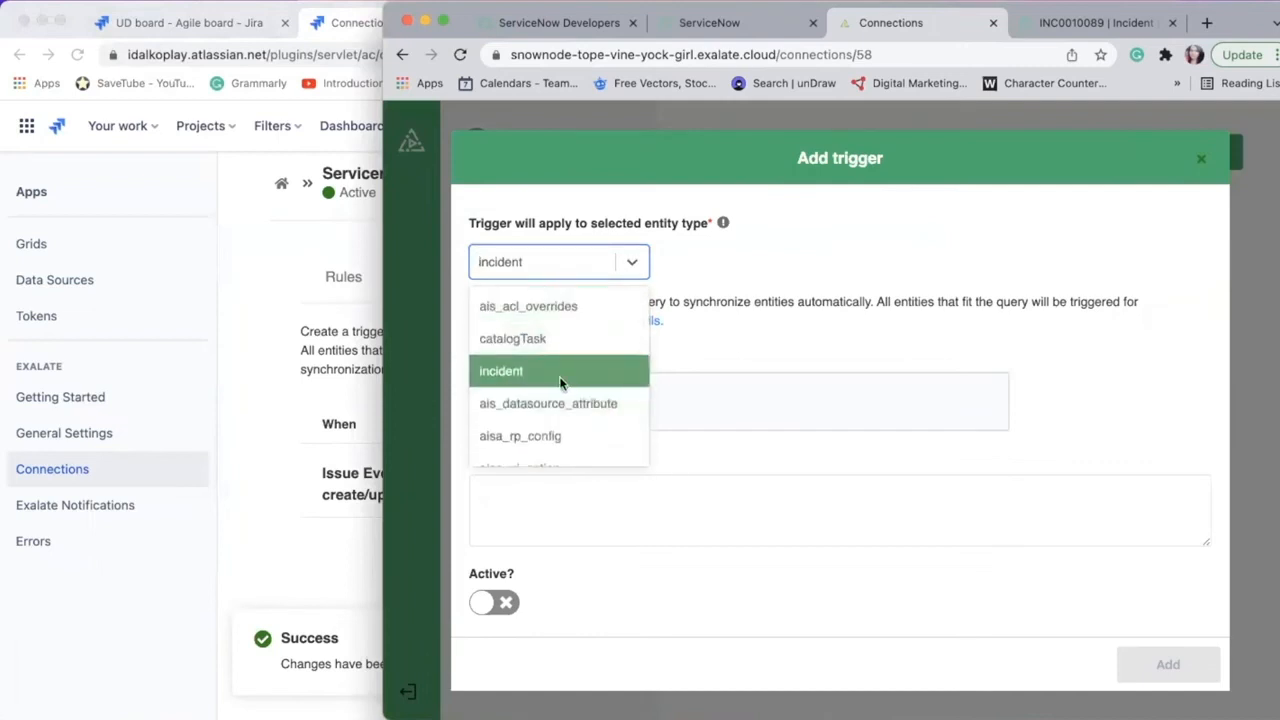
click(570, 377)
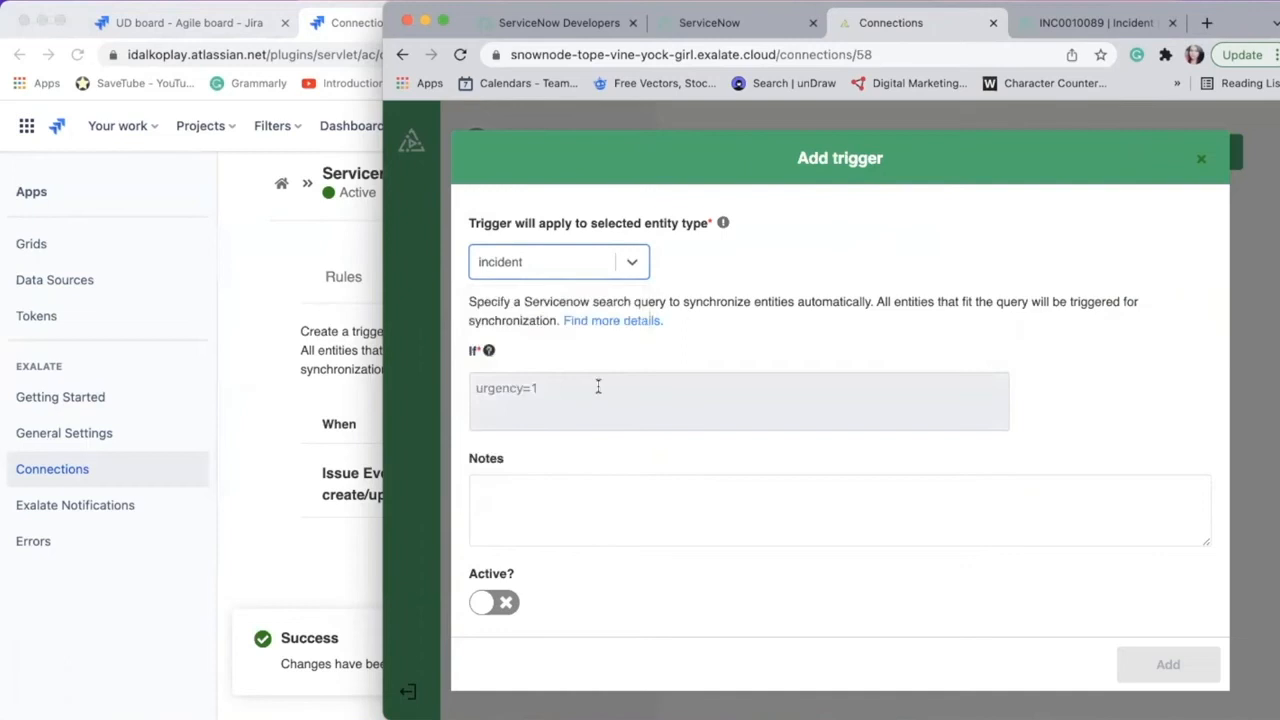
click(598, 387)
mouse_move(490, 353)
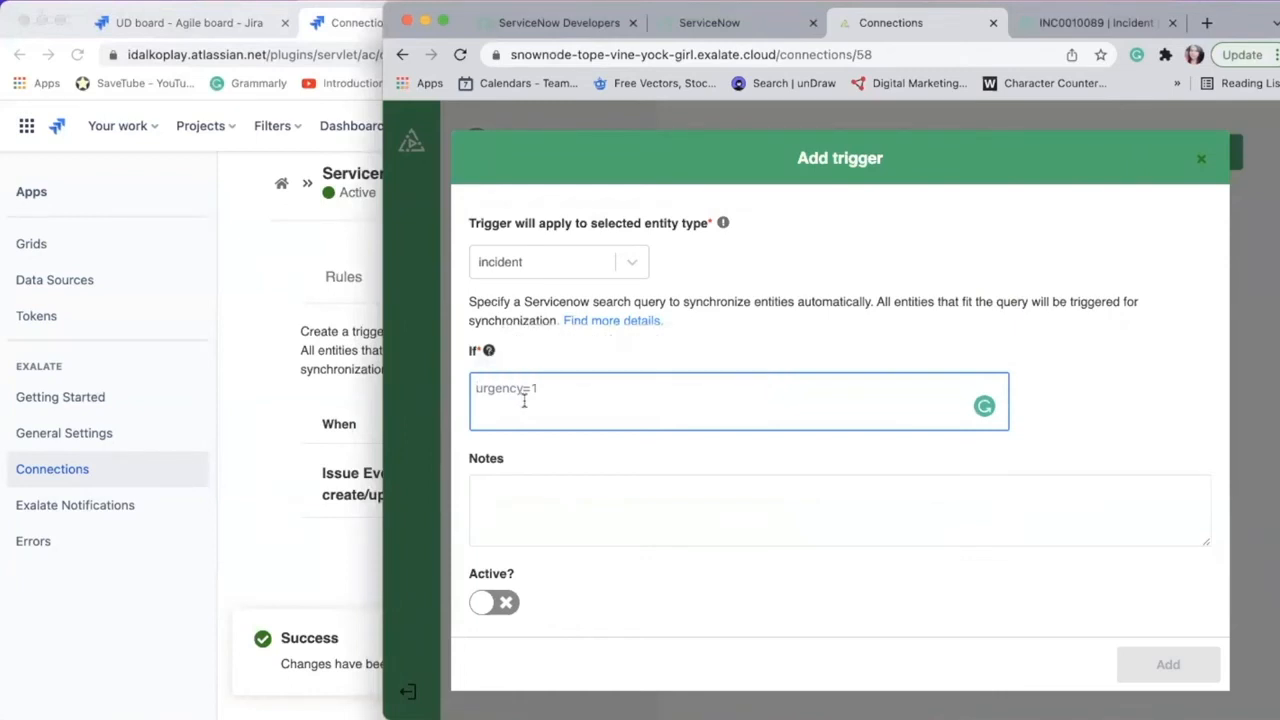
- Switch to ServiceNow, close the open incident record, and open the list of all incidents
click(732, 23)
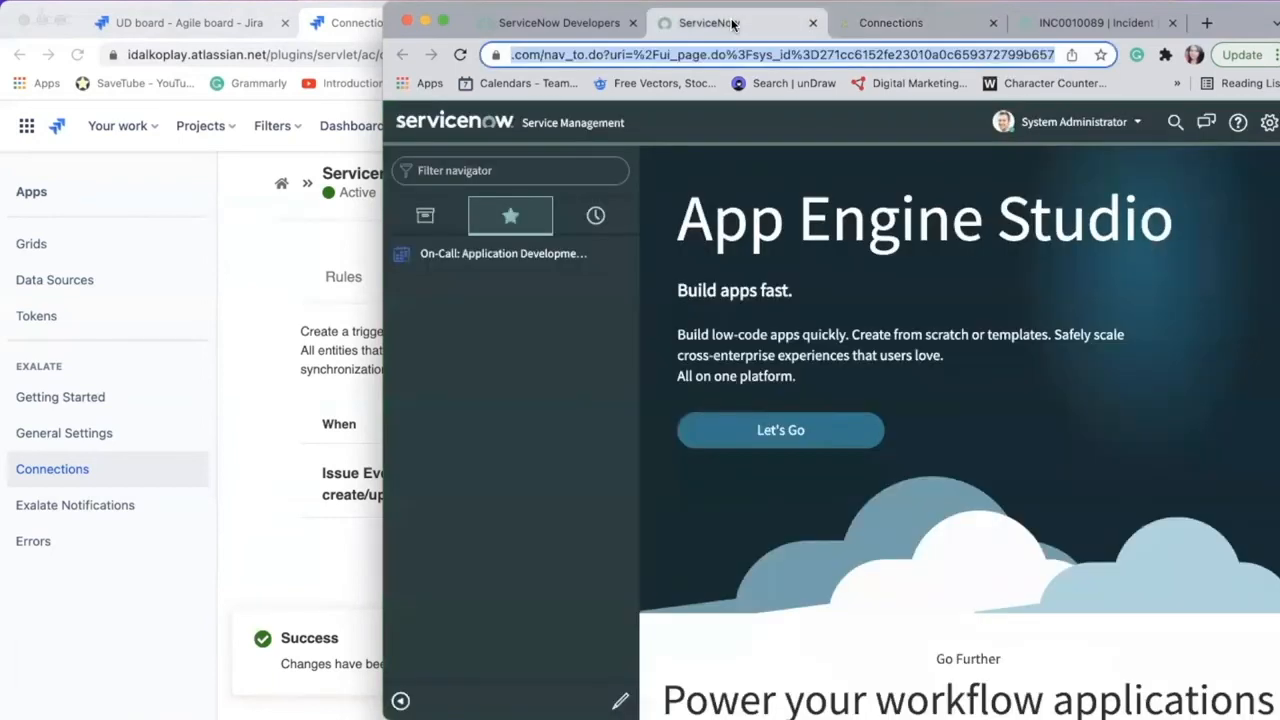
click(1173, 23)
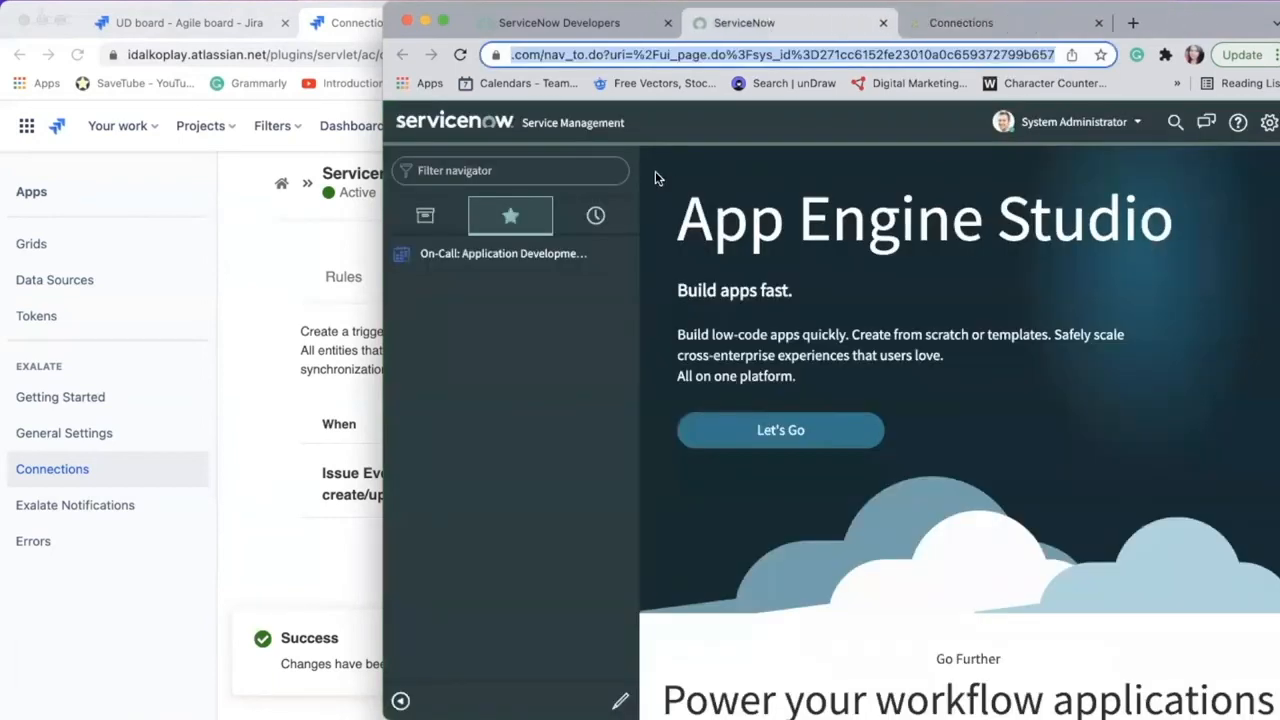
click(555, 171)
text(inciden)
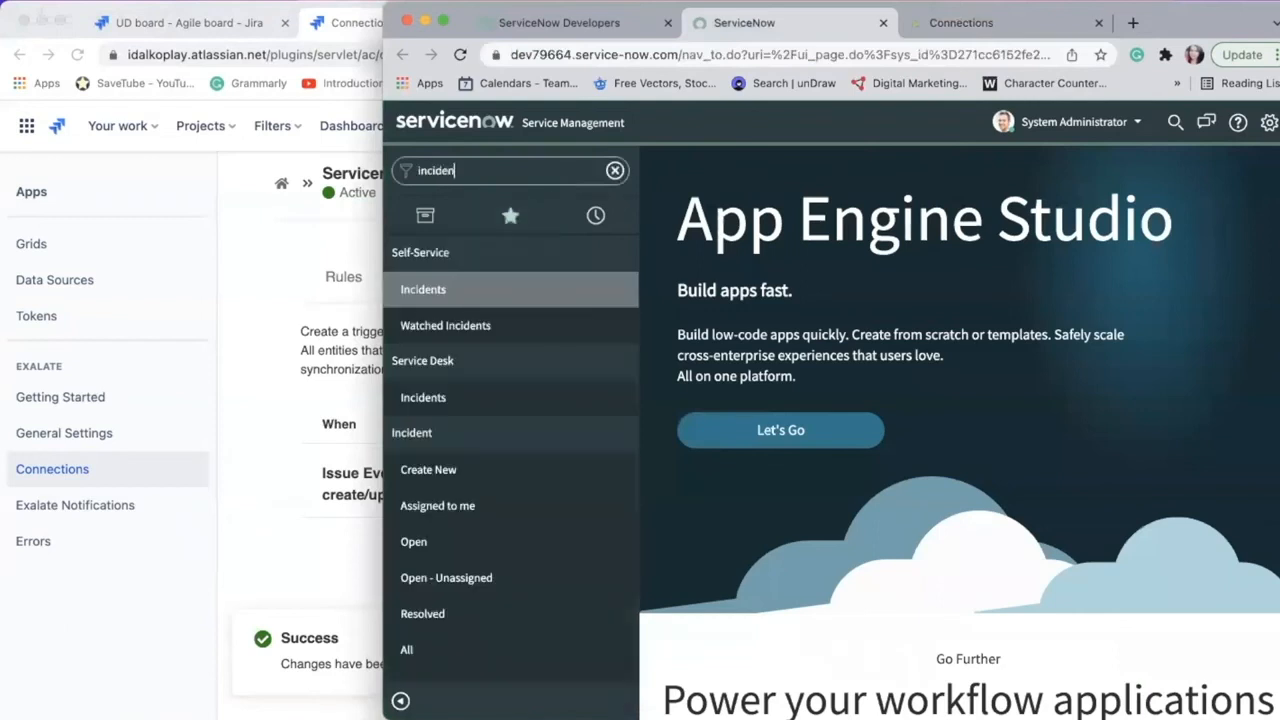
click(440, 649)
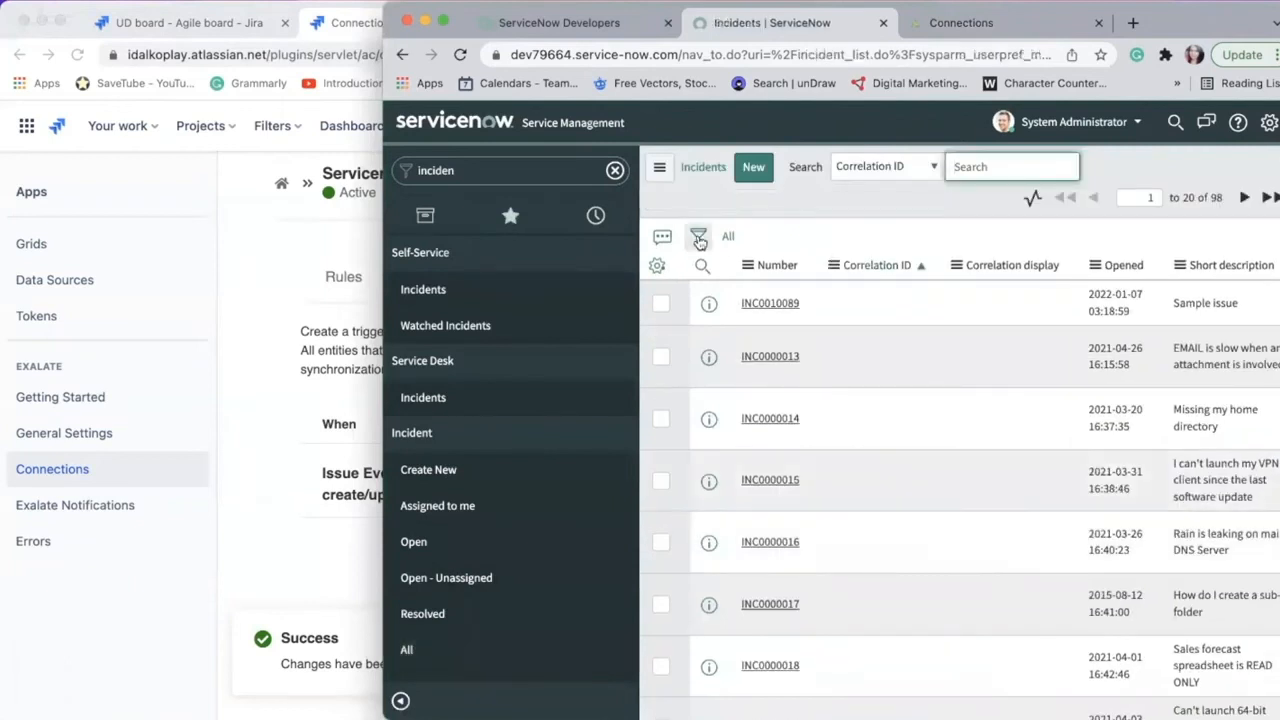
- Filter the incident list by the condition Assignment group is Application Development
click(698, 236)
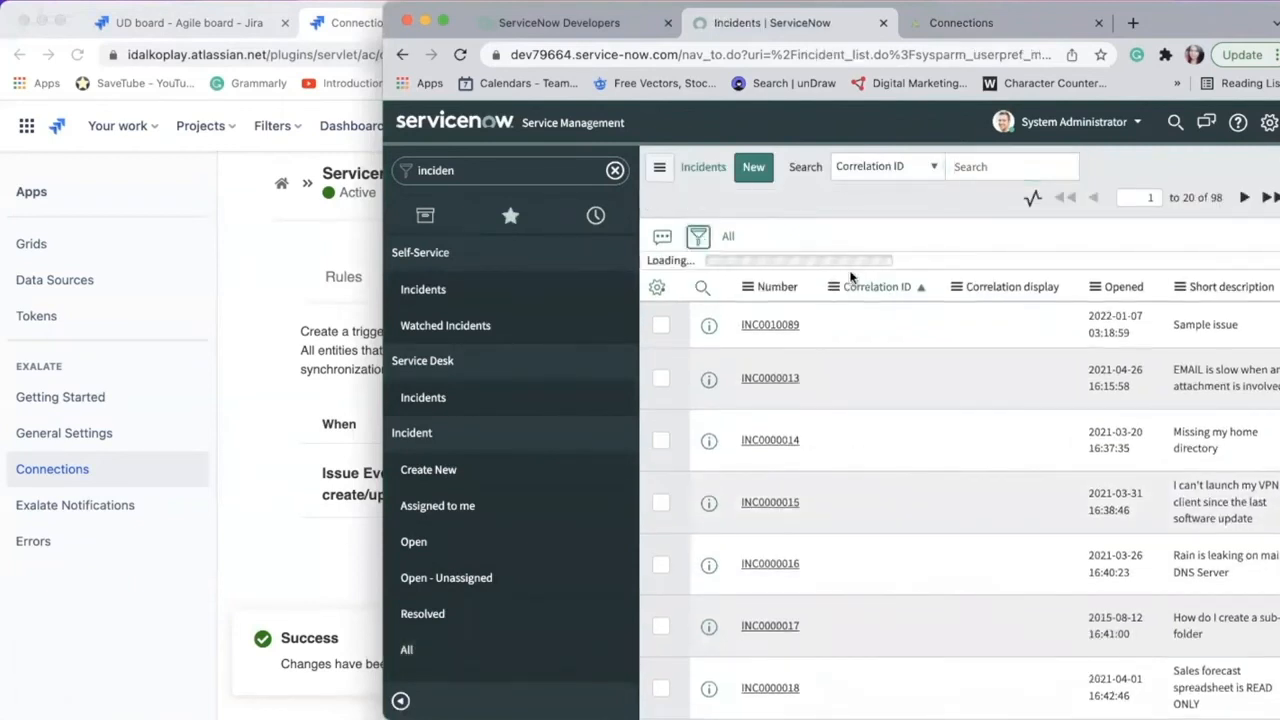
click(848, 313)
text(as)
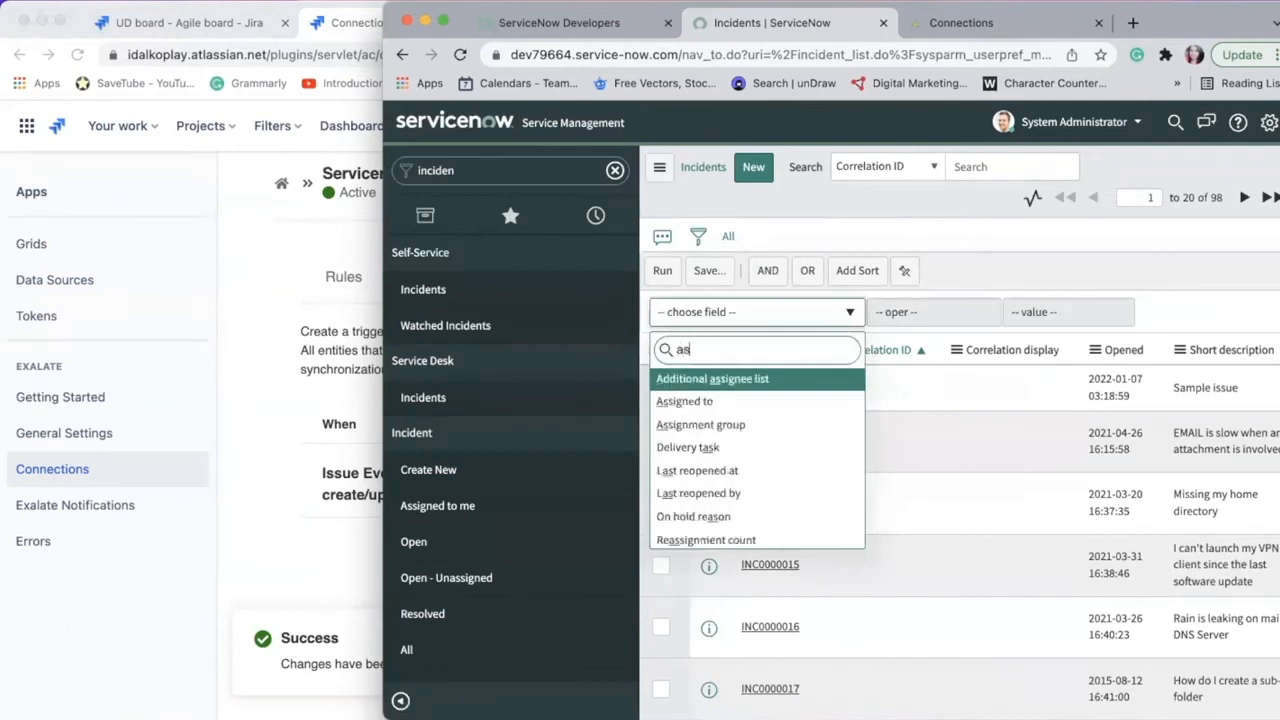
text(si)
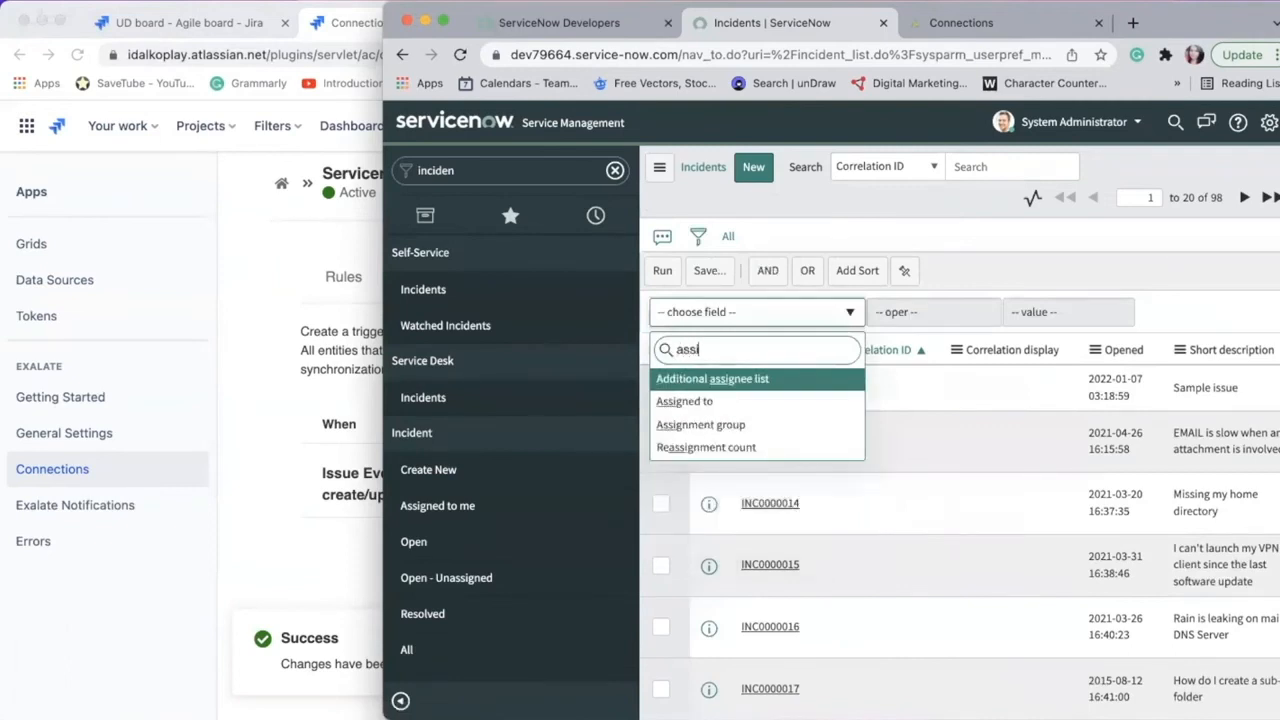
click(762, 428)
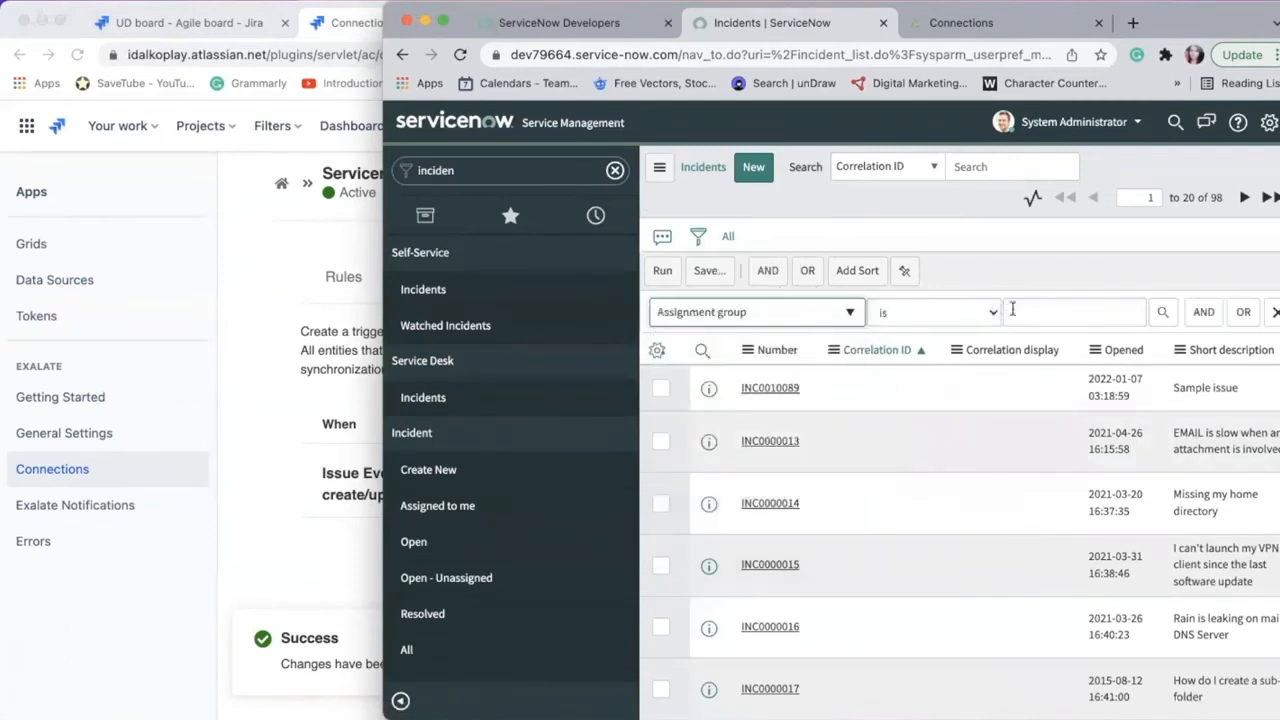
click(980, 316)
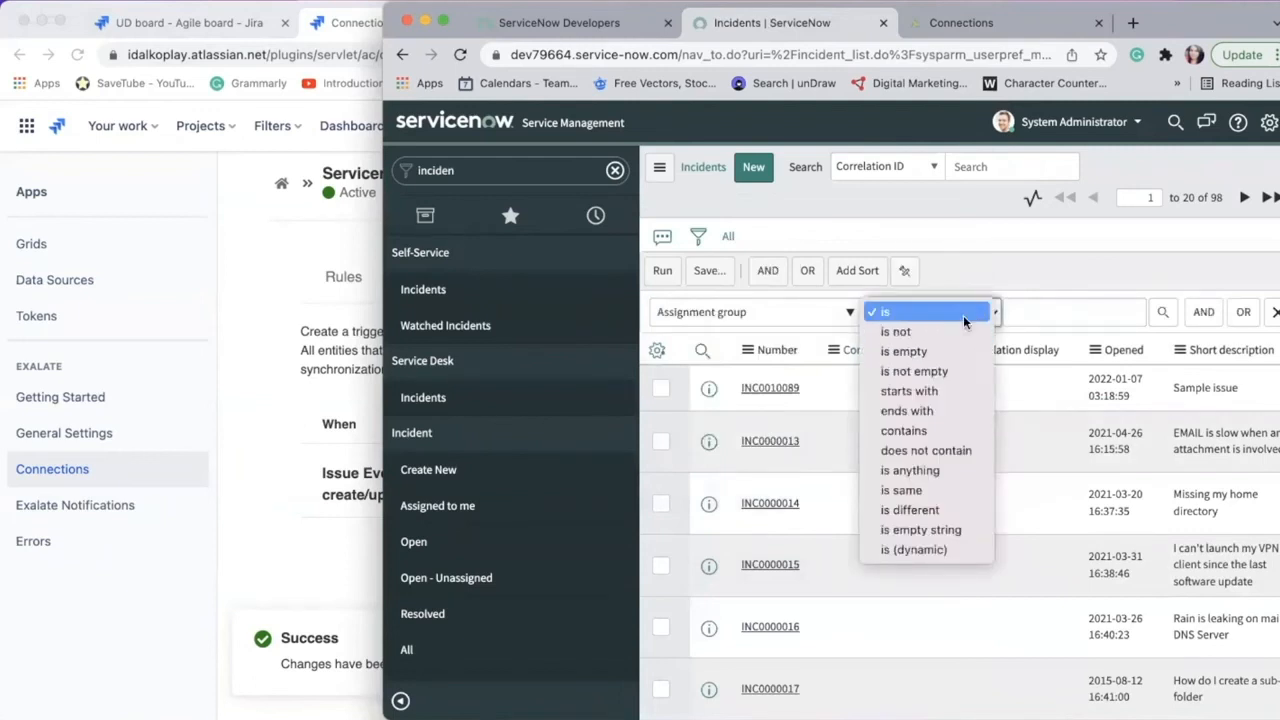
click(968, 316)
click(1164, 312)
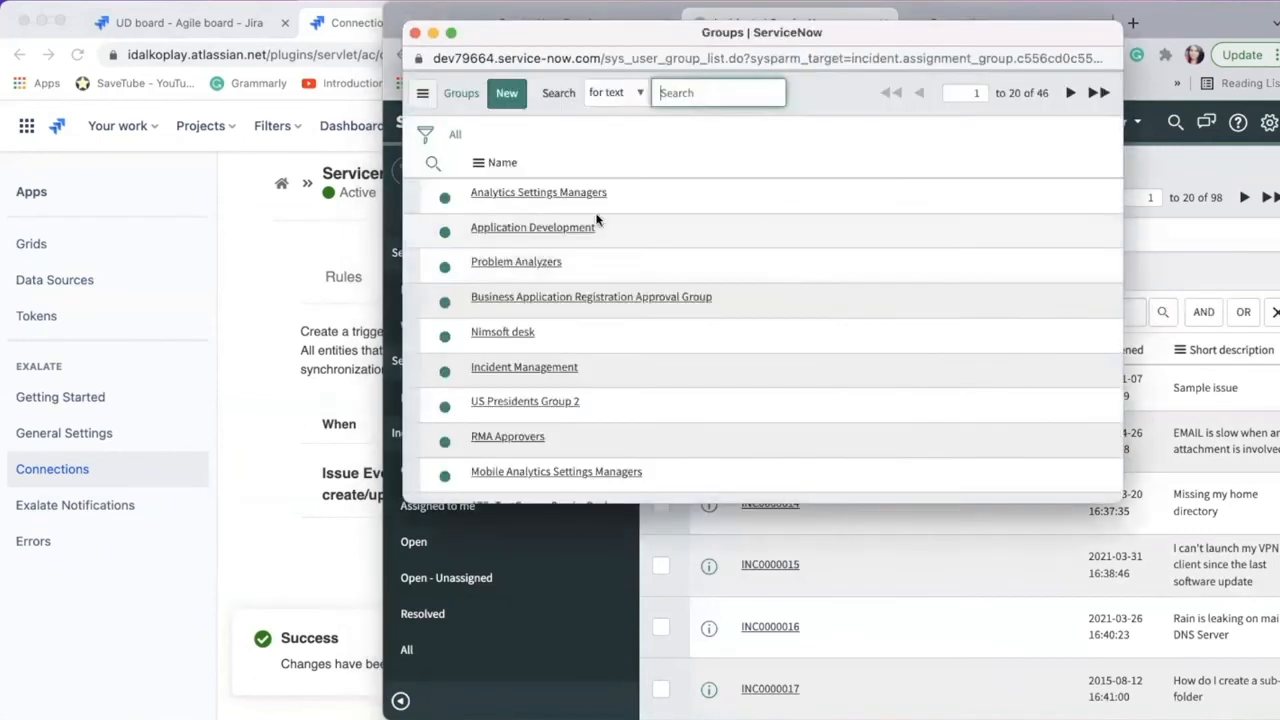
click(536, 228)
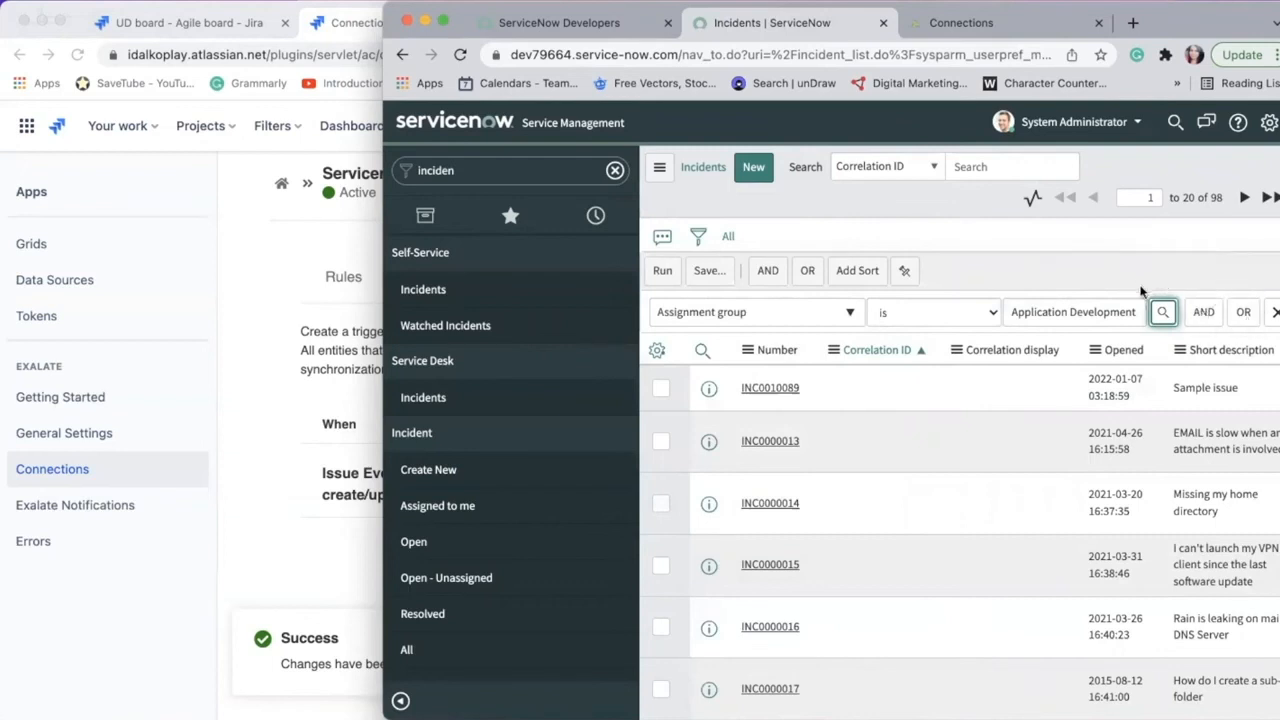
click(663, 272)
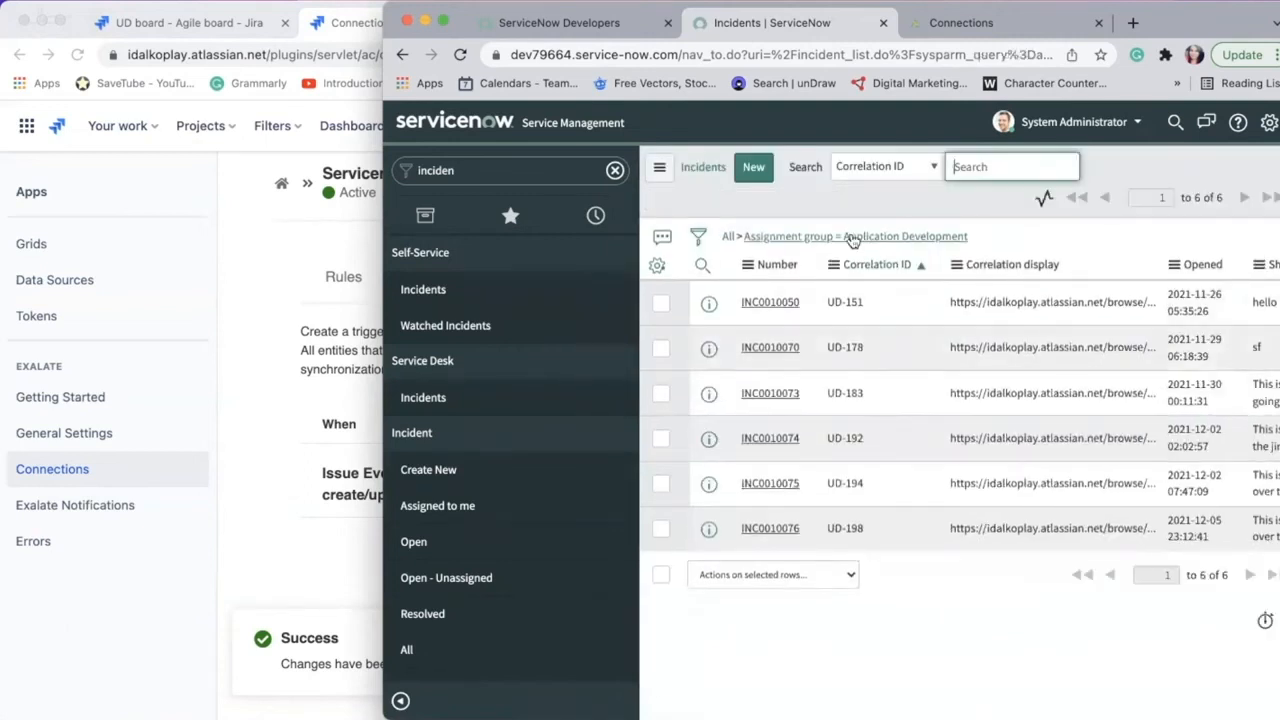
- Copy the incident filter's query and paste it as the If condition of the ServiceNow trigger in Exalate
right_click(853, 237)
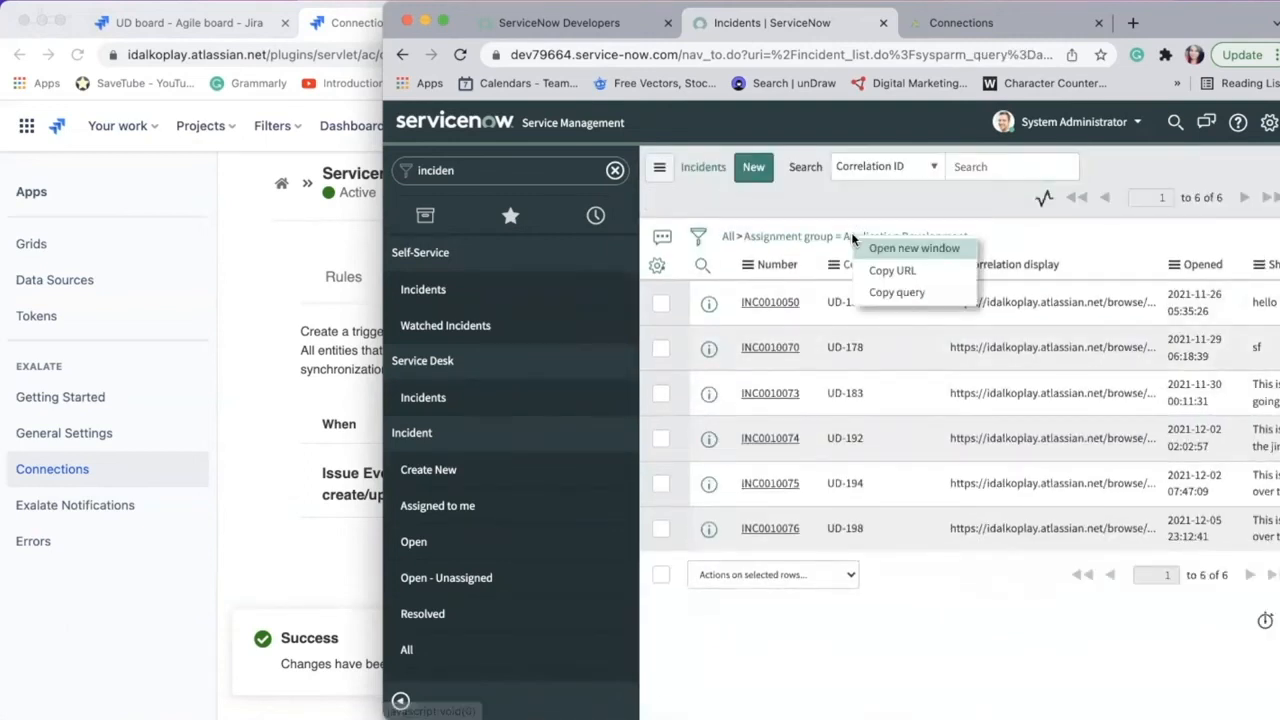
click(903, 291)
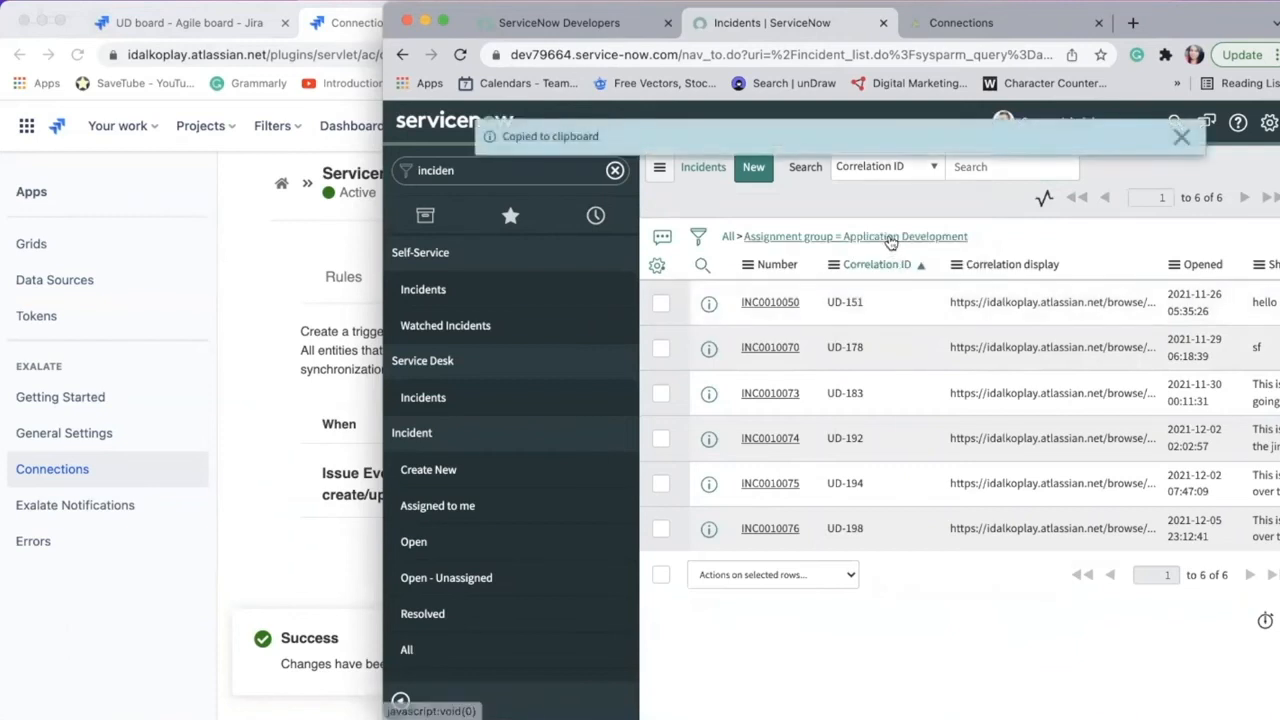
click(1005, 22)
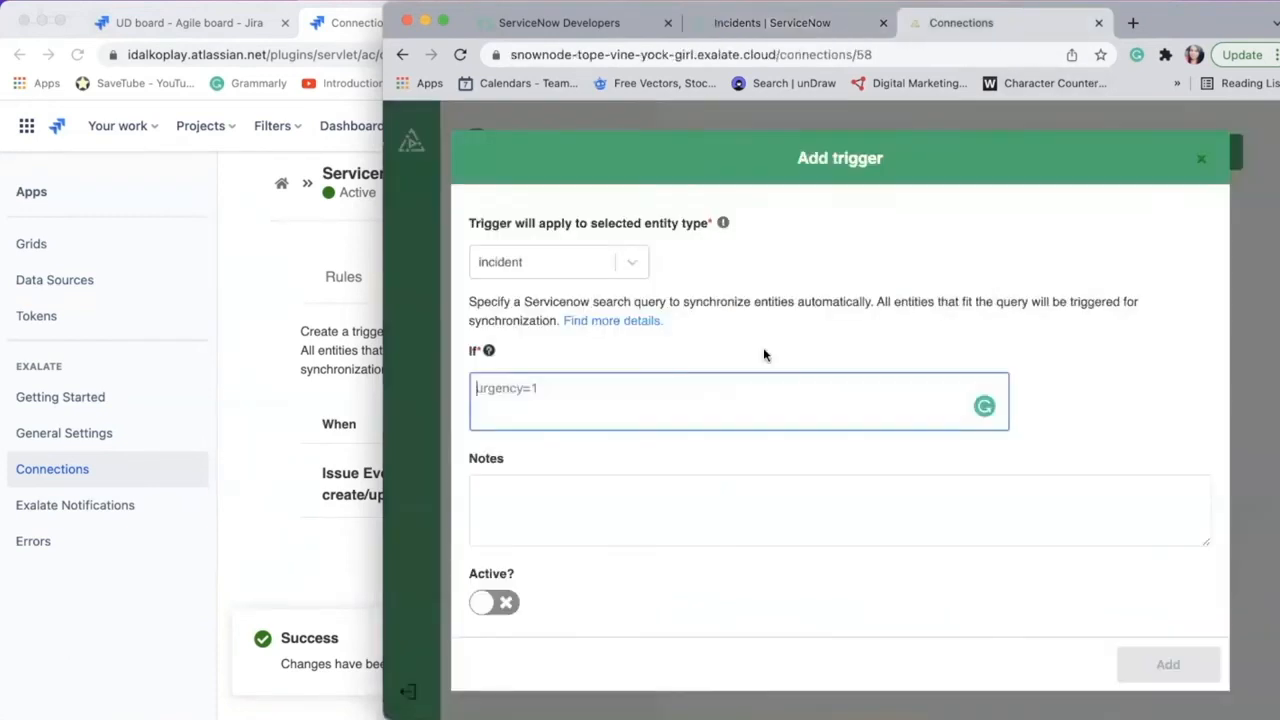
key(super+v)
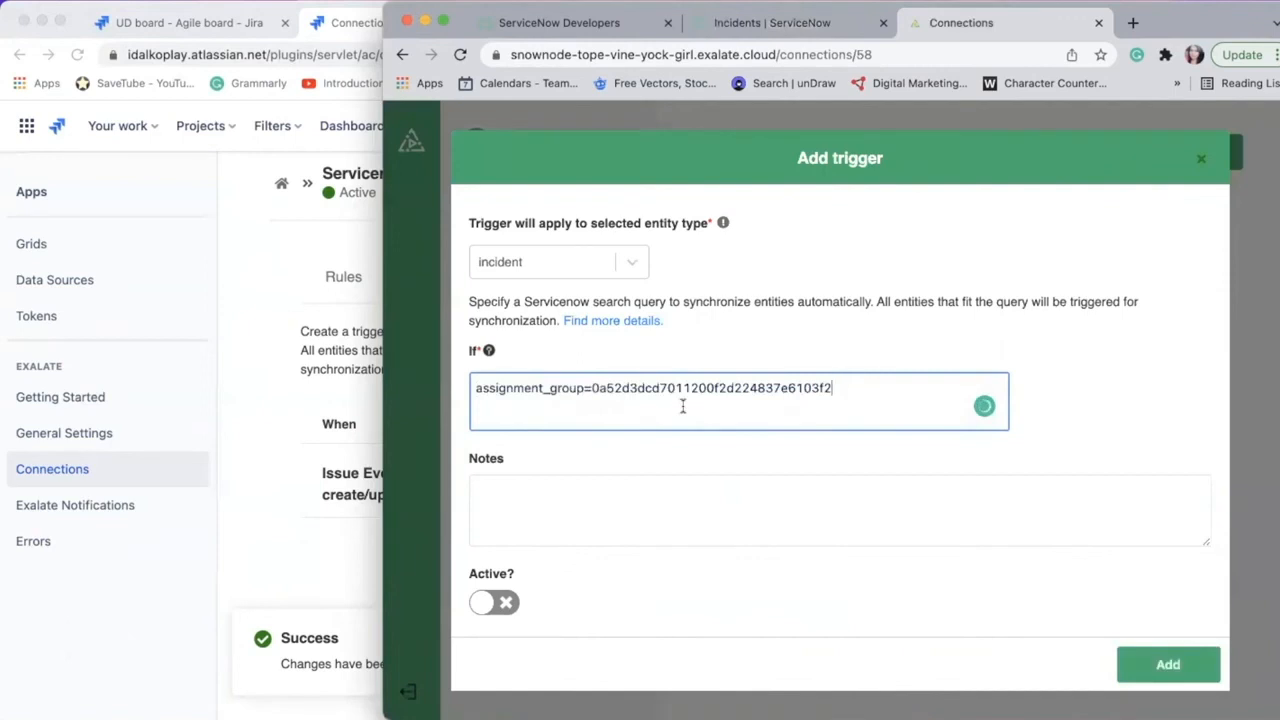
- Enter the notes "This is a trigger on the servicenow side syncing incidents belonging to the assignment group=application development" and make the trigger active
click(571, 505)
text(This i)
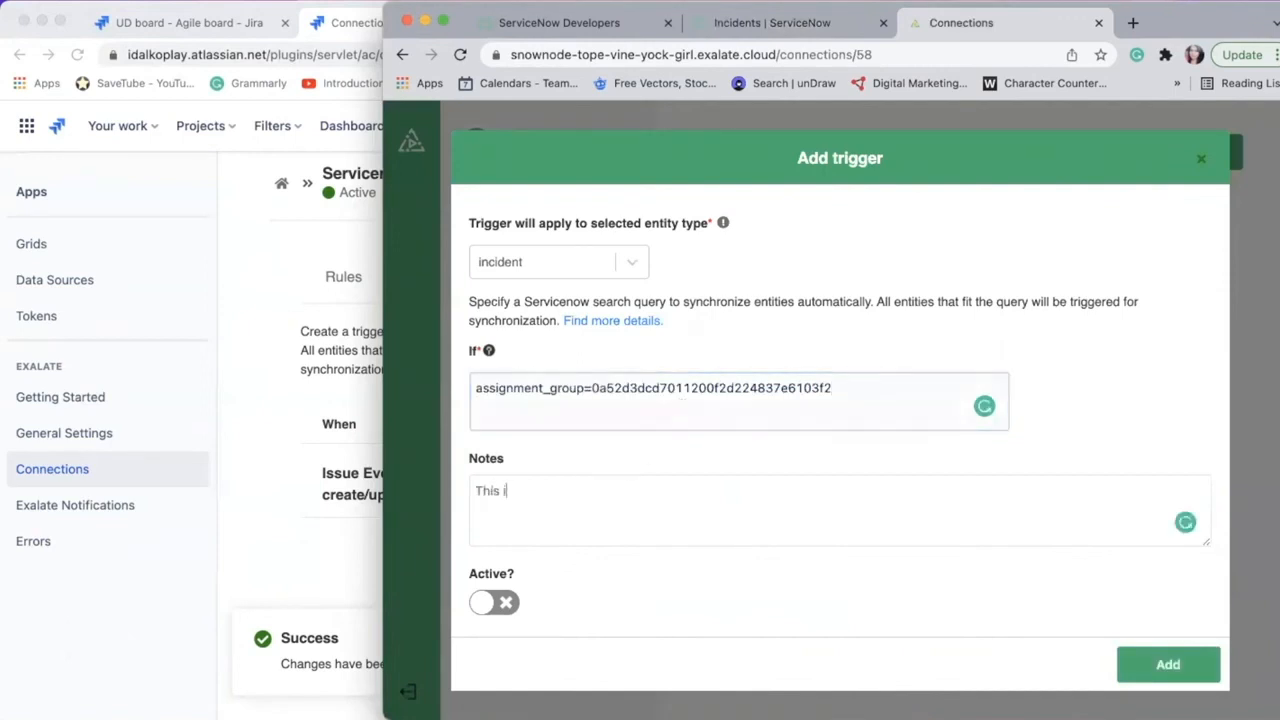
text(s a trigger on the)
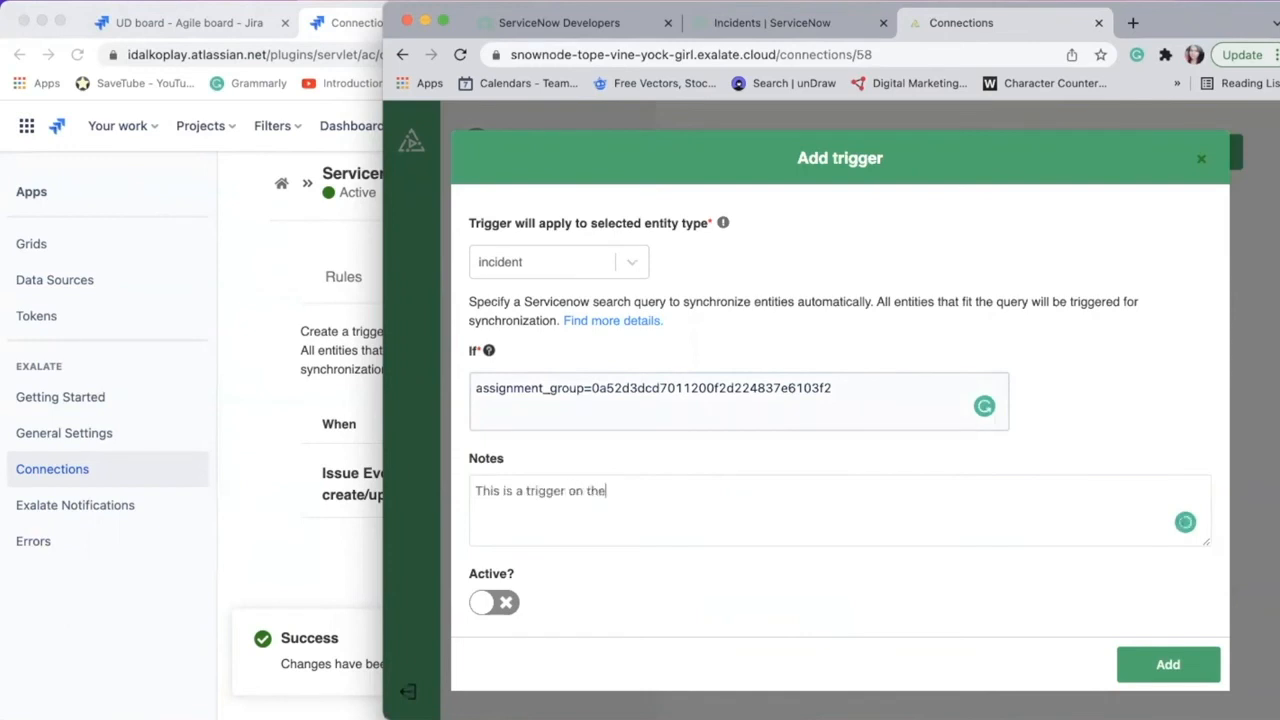
text( servicenow side syncoing incidents belonging to the assignment group)
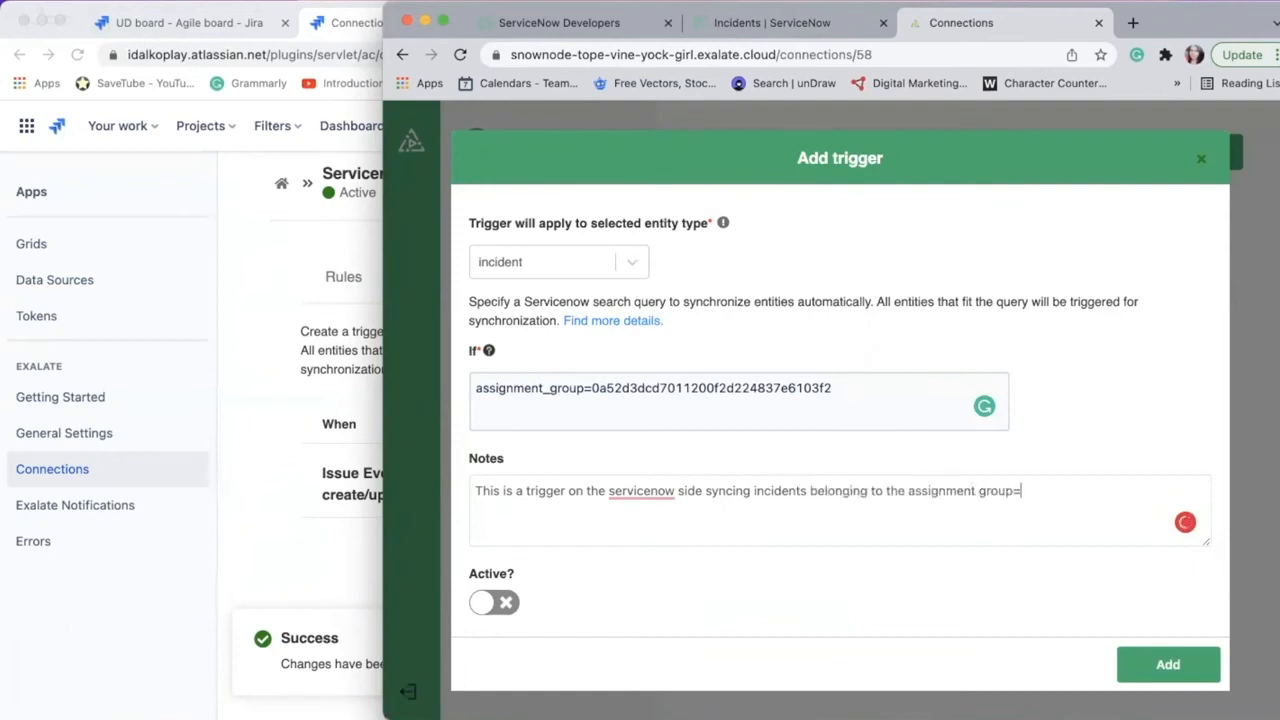
text(=applicaion development)
click(500, 601)
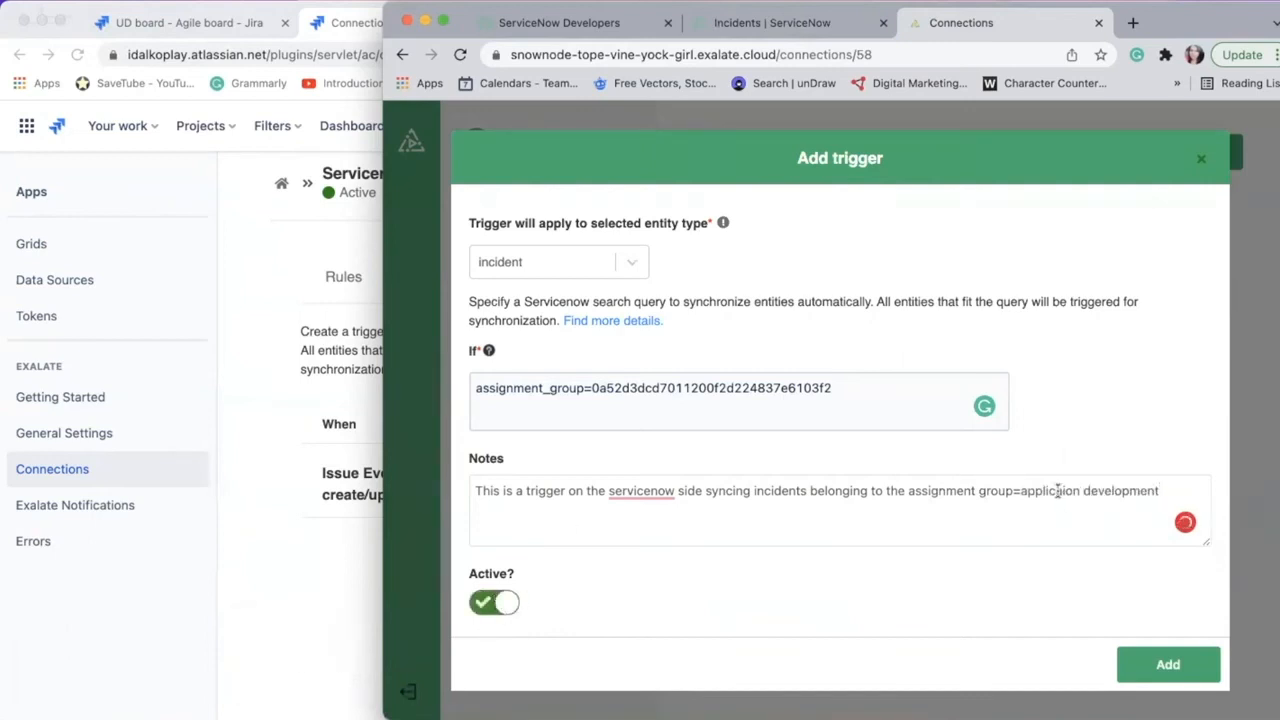
text(t)
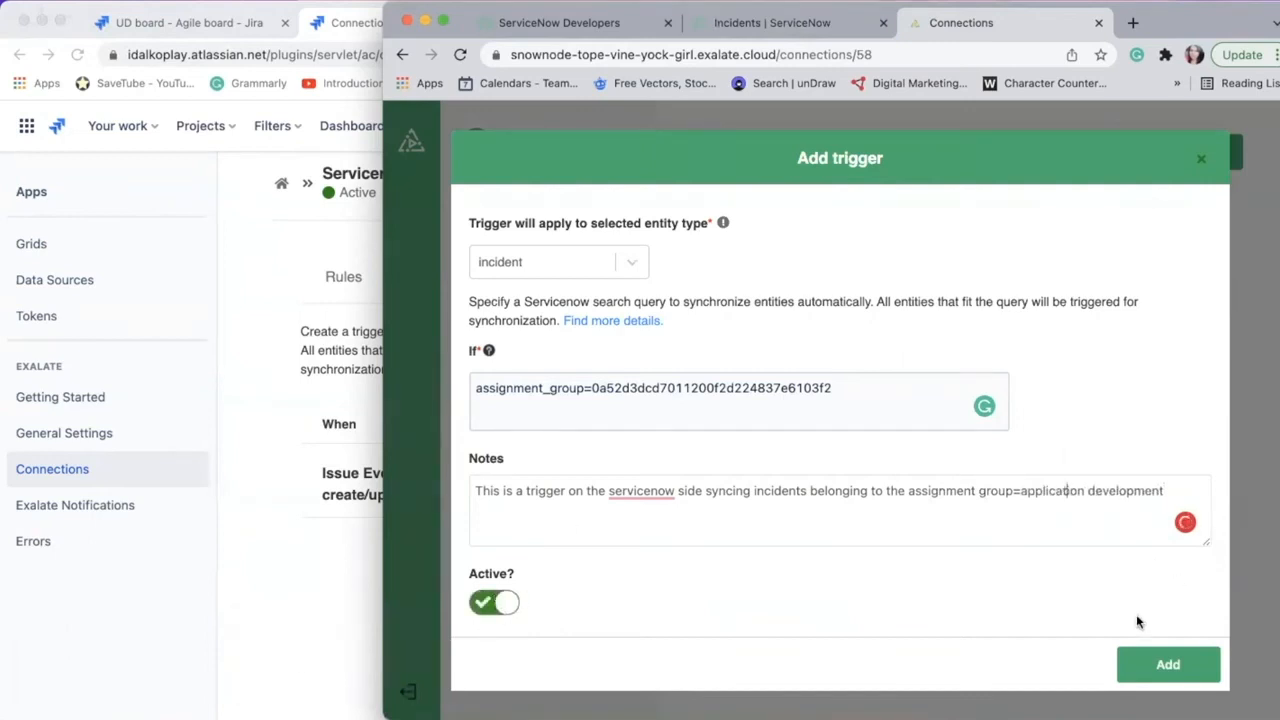
- Add the incident trigger and publish the ServiceNow side's connection changes
click(1165, 665)
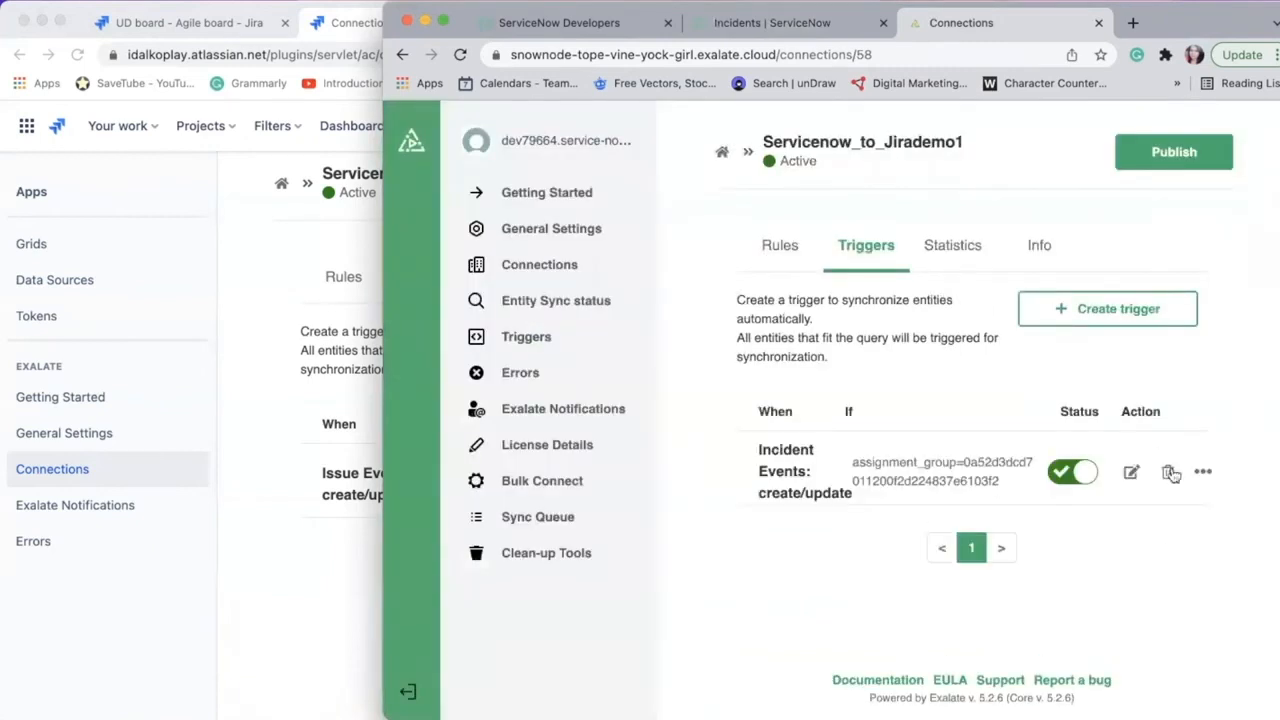
click(1185, 155)
- Start a new incident in ServiceNow and choose the first listed user as its caller
click(788, 24)
click(750, 170)
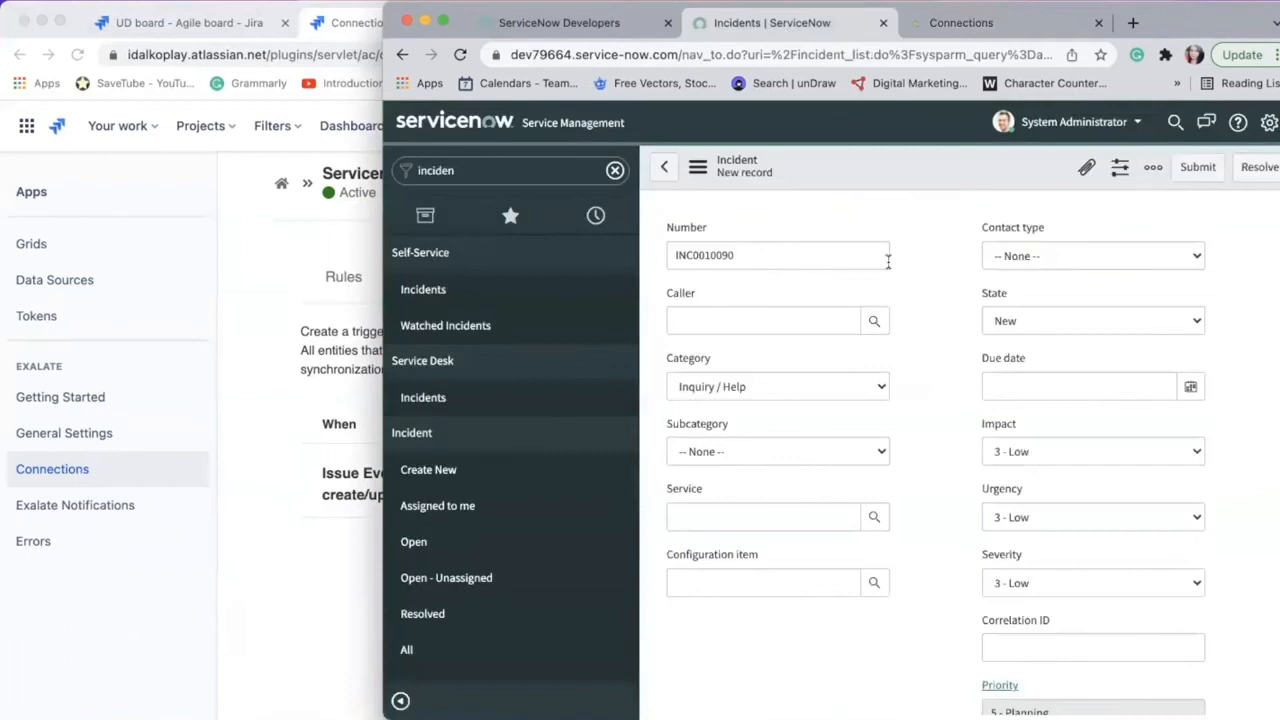
click(873, 322)
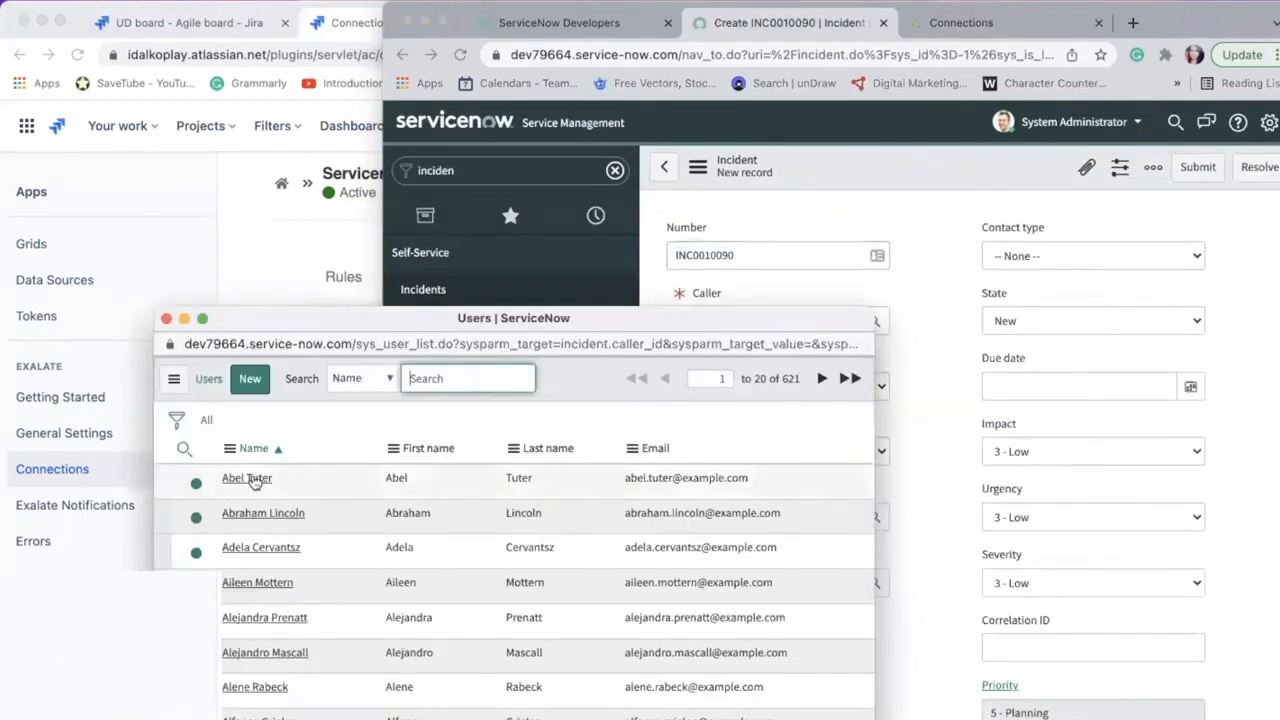
click(247, 478)
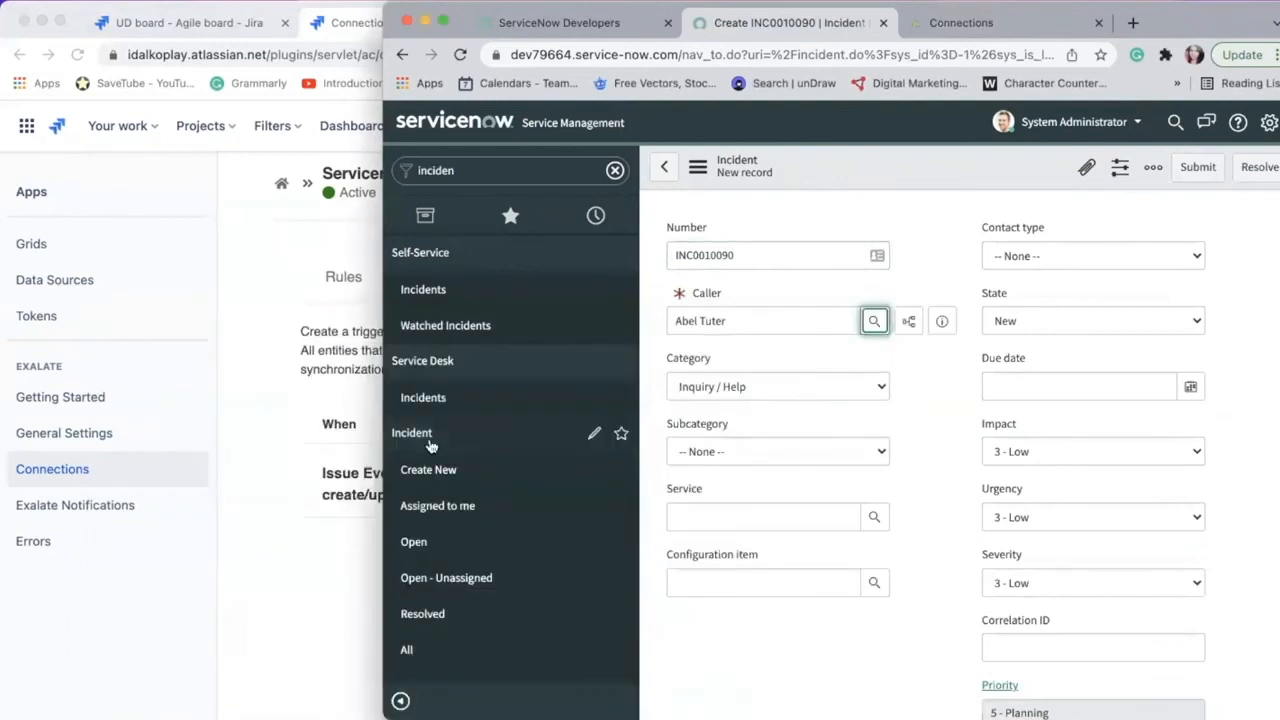
- Look over the new incident's form and check its assignment group
scroll(877, 546, down, 1)
scroll(877, 546, down, 1)
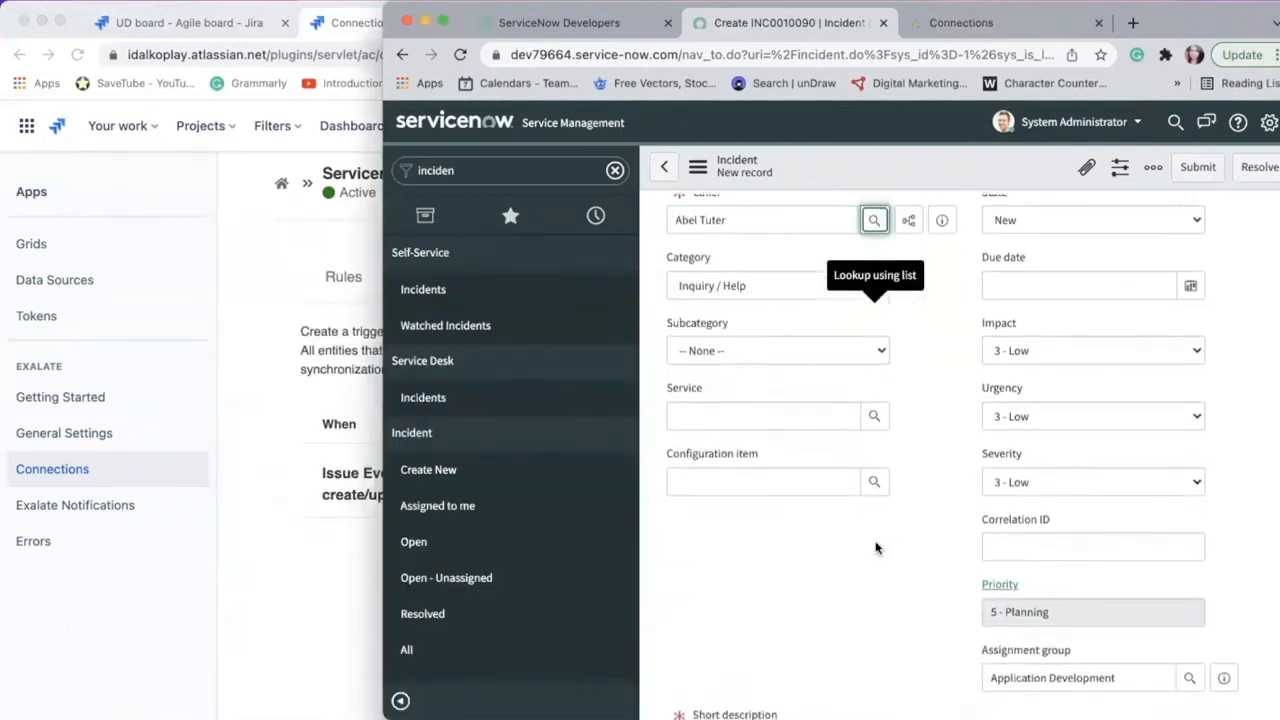
scroll(884, 490, up, 1)
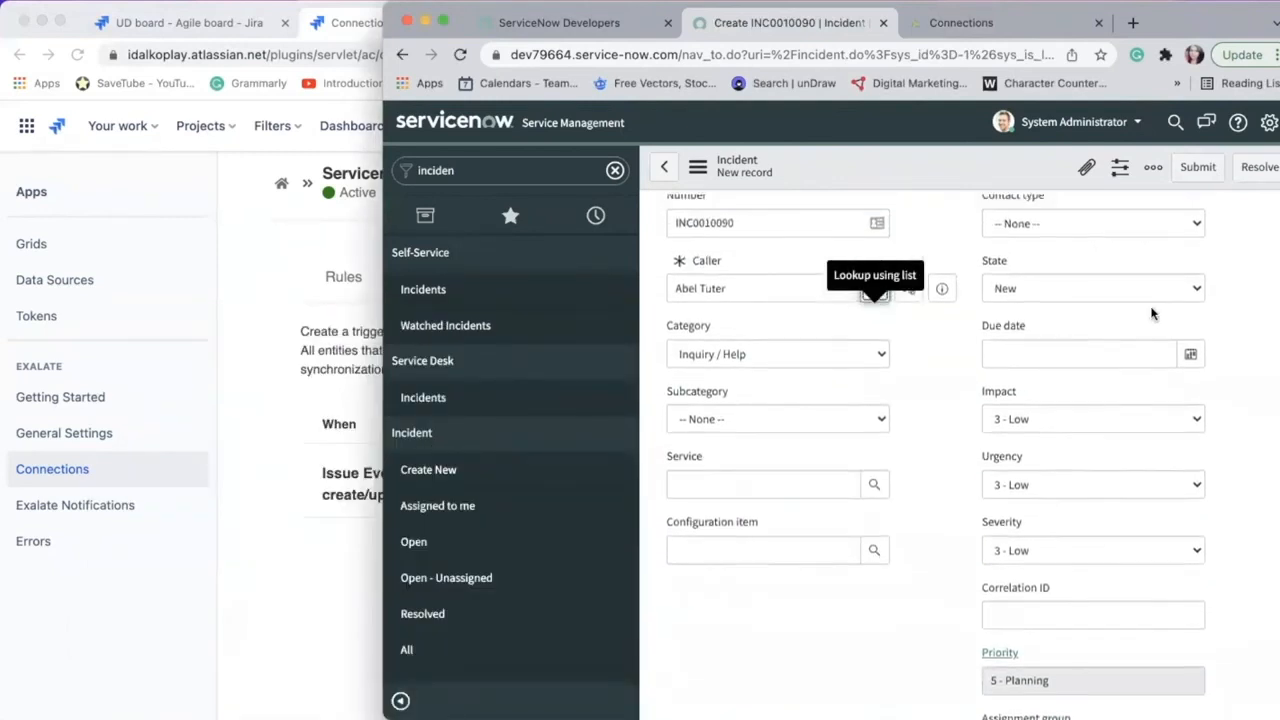
scroll(1151, 314, up, 1)
scroll(1151, 314, down, 5)
scroll(1149, 314, down, 1)
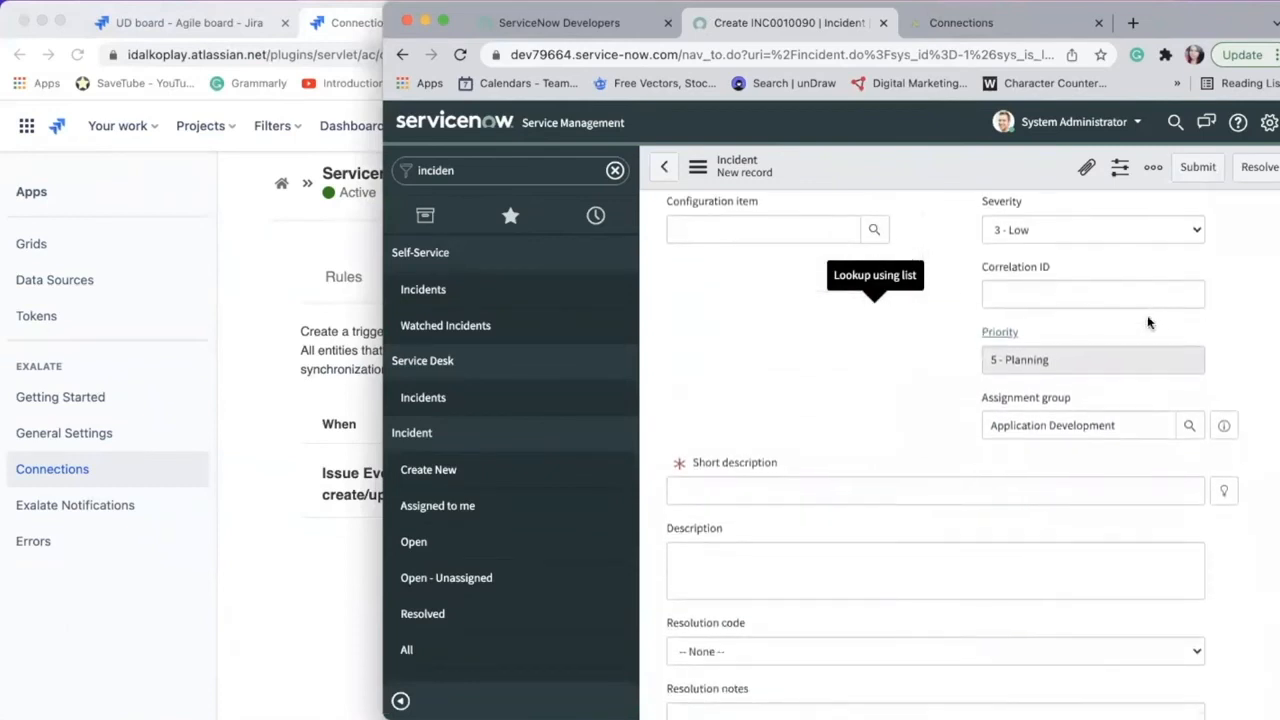
drag(1118, 428, 962, 430)
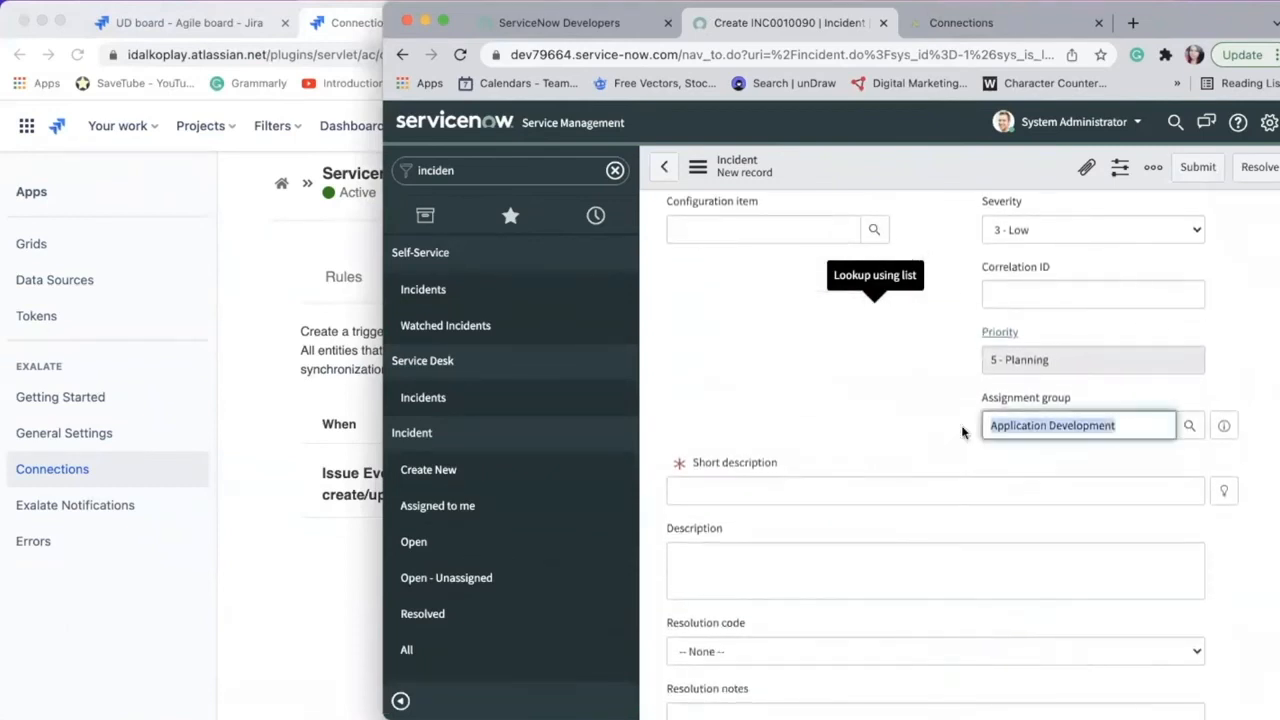
click(848, 412)
- Enter the short description "This is an incident going over to the jira side" and the description "This is the desc", and save the incident
scroll(848, 412, down, 2)
click(789, 391)
text(This is an incident going over to the jira side)
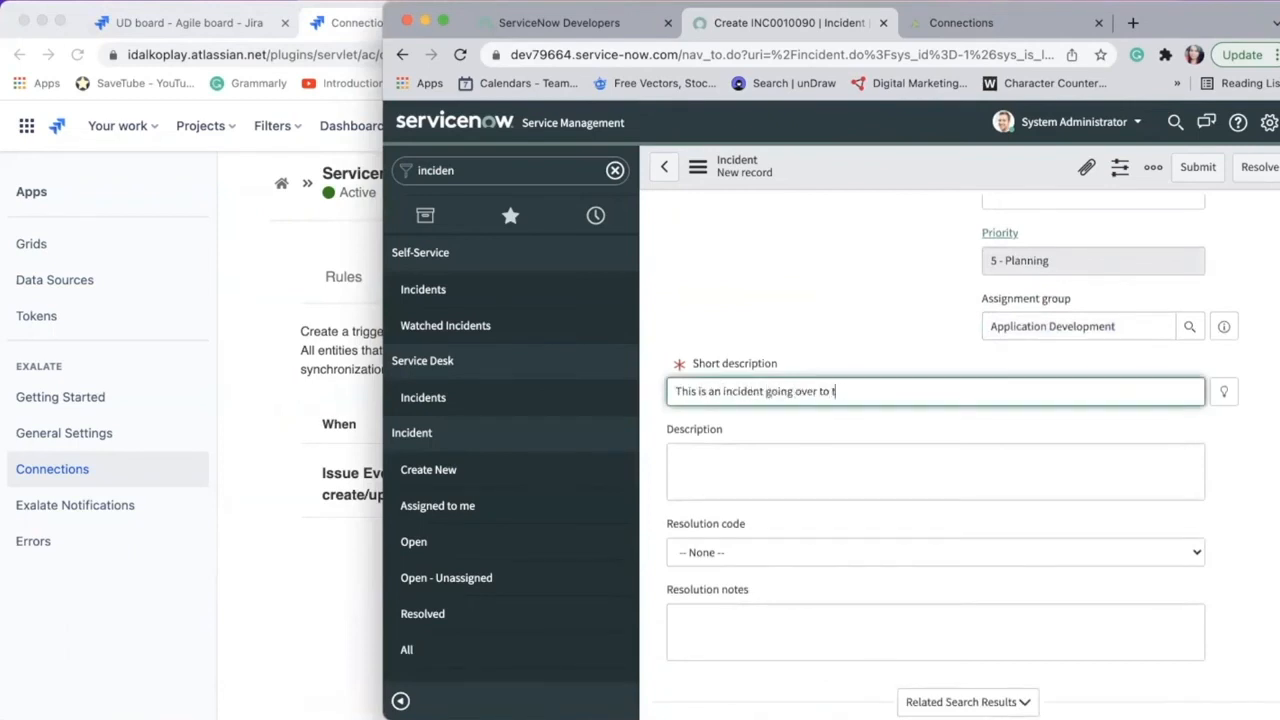
click(787, 485)
text(This is the desc)
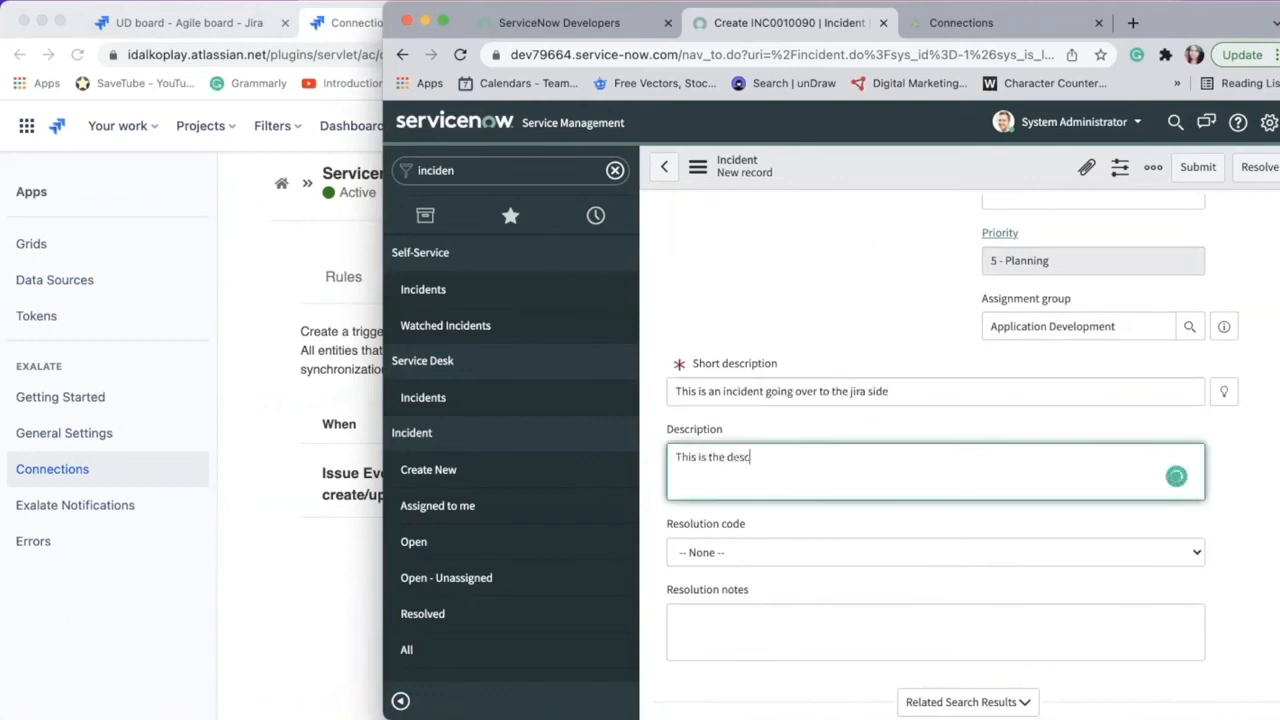
scroll(786, 485, down, 1)
scroll(786, 485, up, 5)
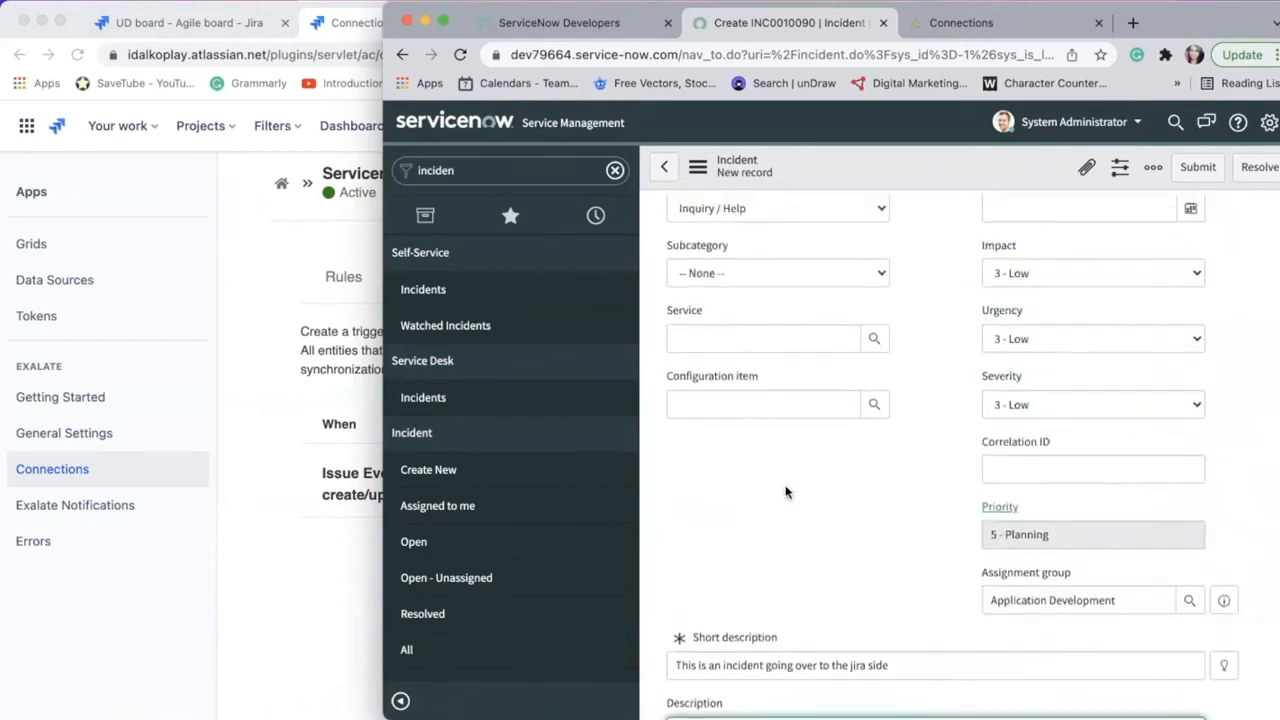
right_click(927, 169)
click(929, 173)
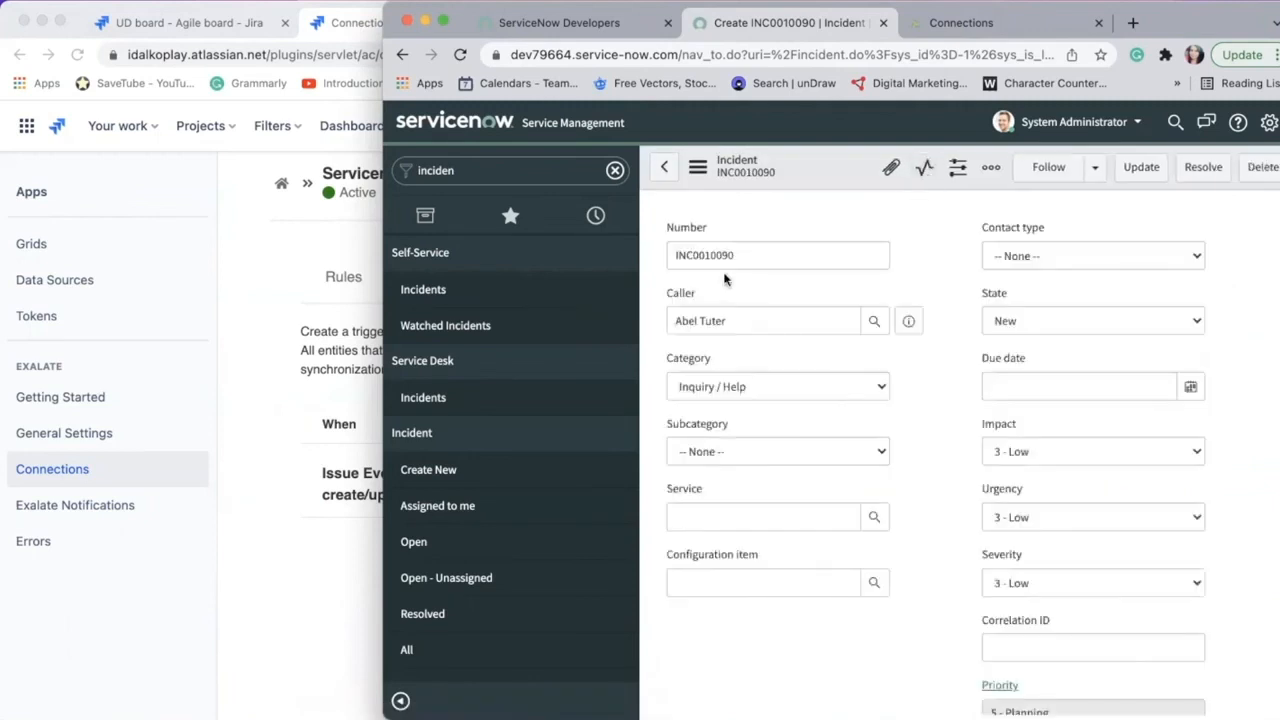
- Copy the new incident's number and search for its entity sync status in the ServiceNow side's Exalate console
double_click(756, 255)
right_click(719, 258)
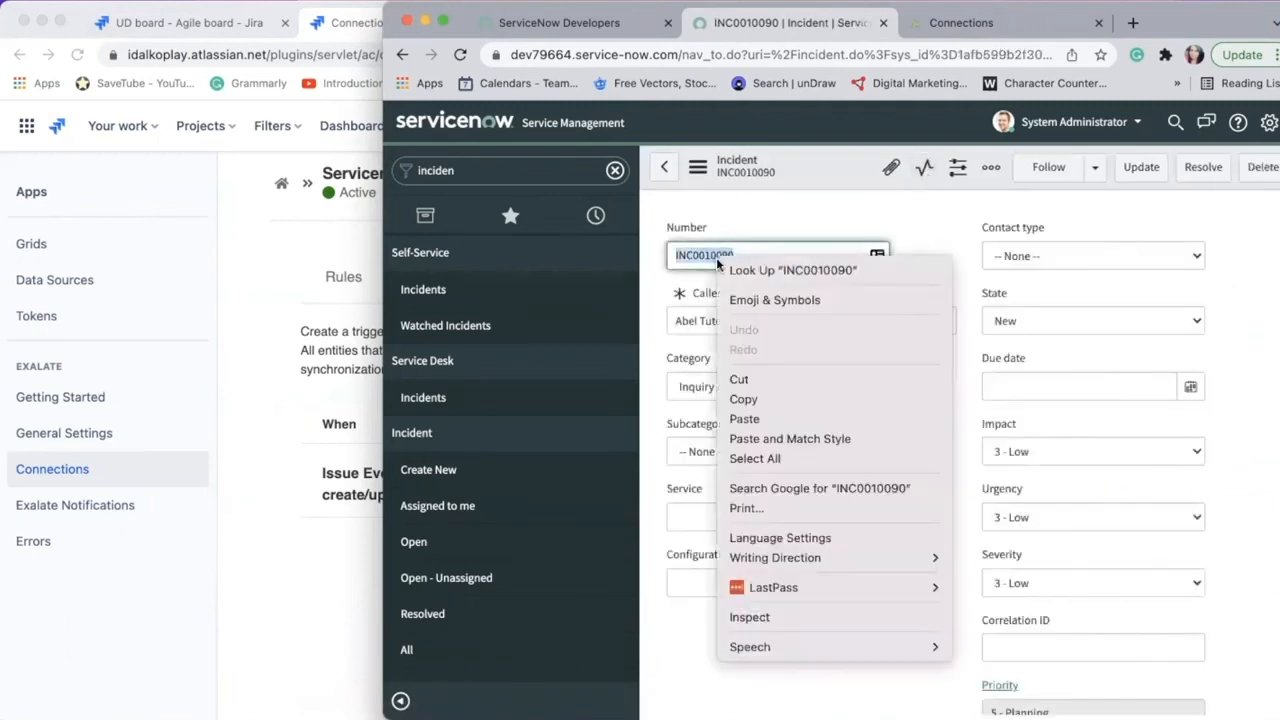
click(763, 400)
click(955, 30)
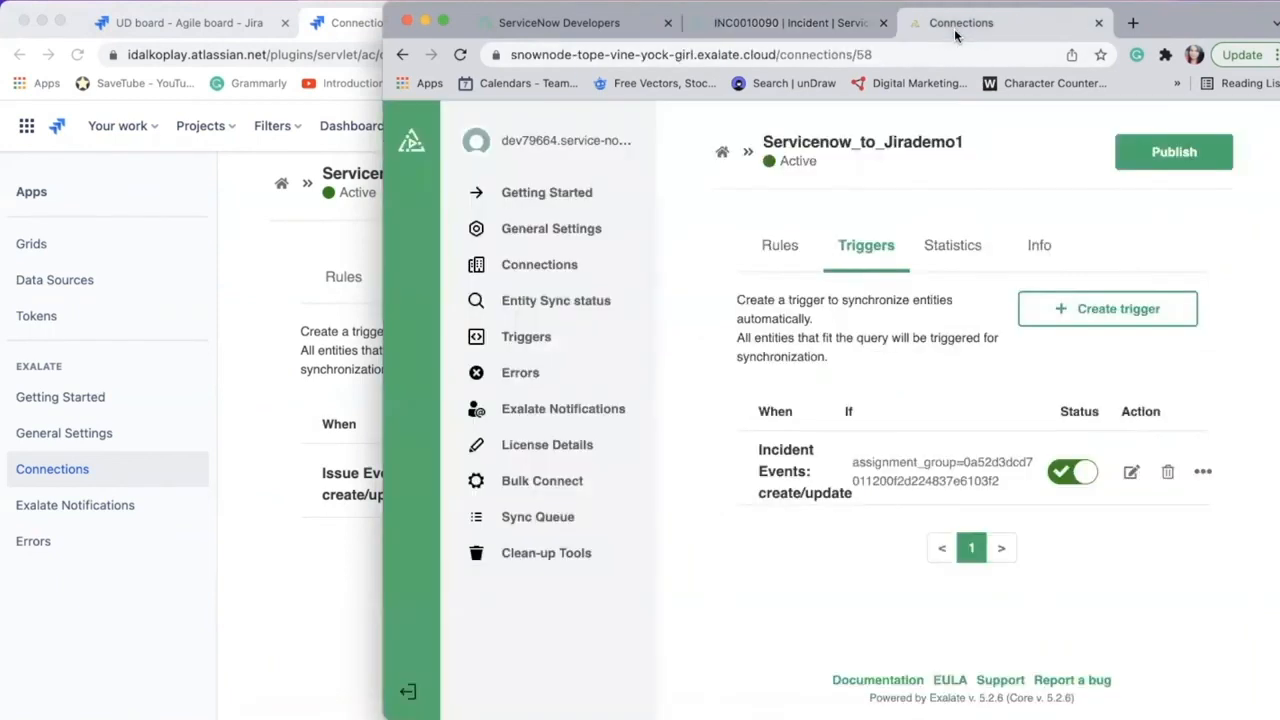
click(580, 302)
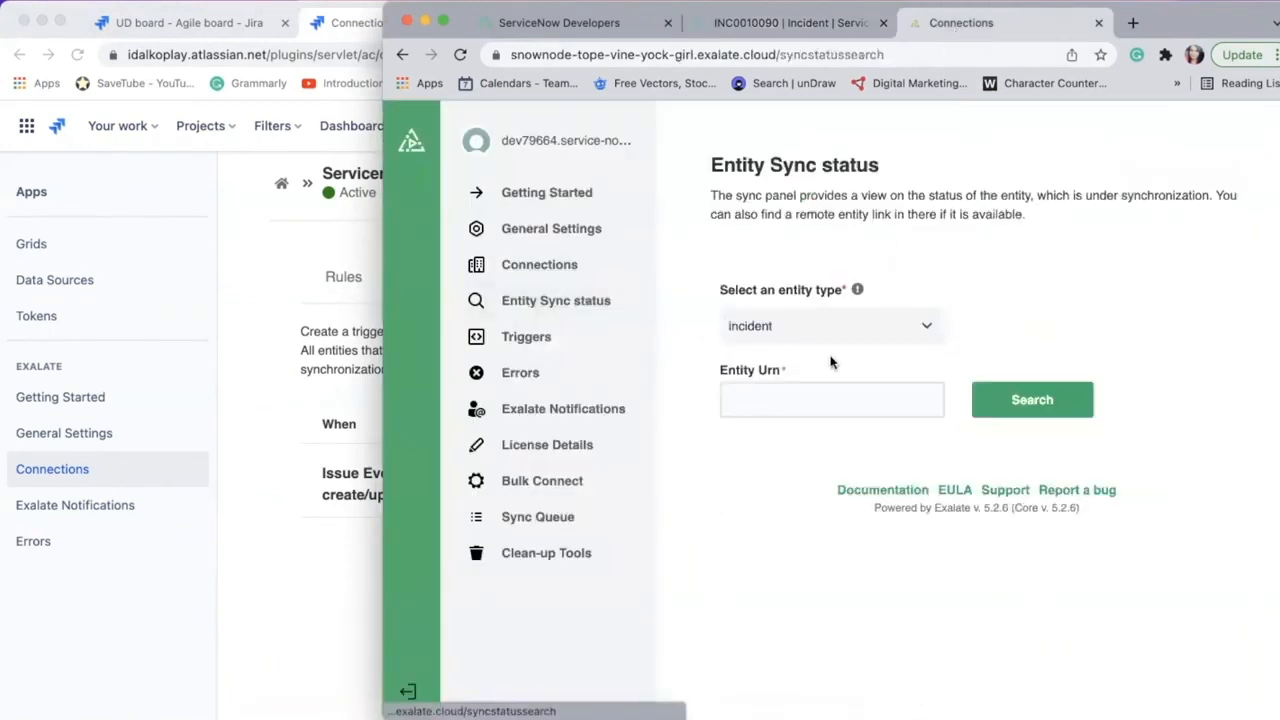
click(803, 406)
key(super+v)
click(1055, 406)
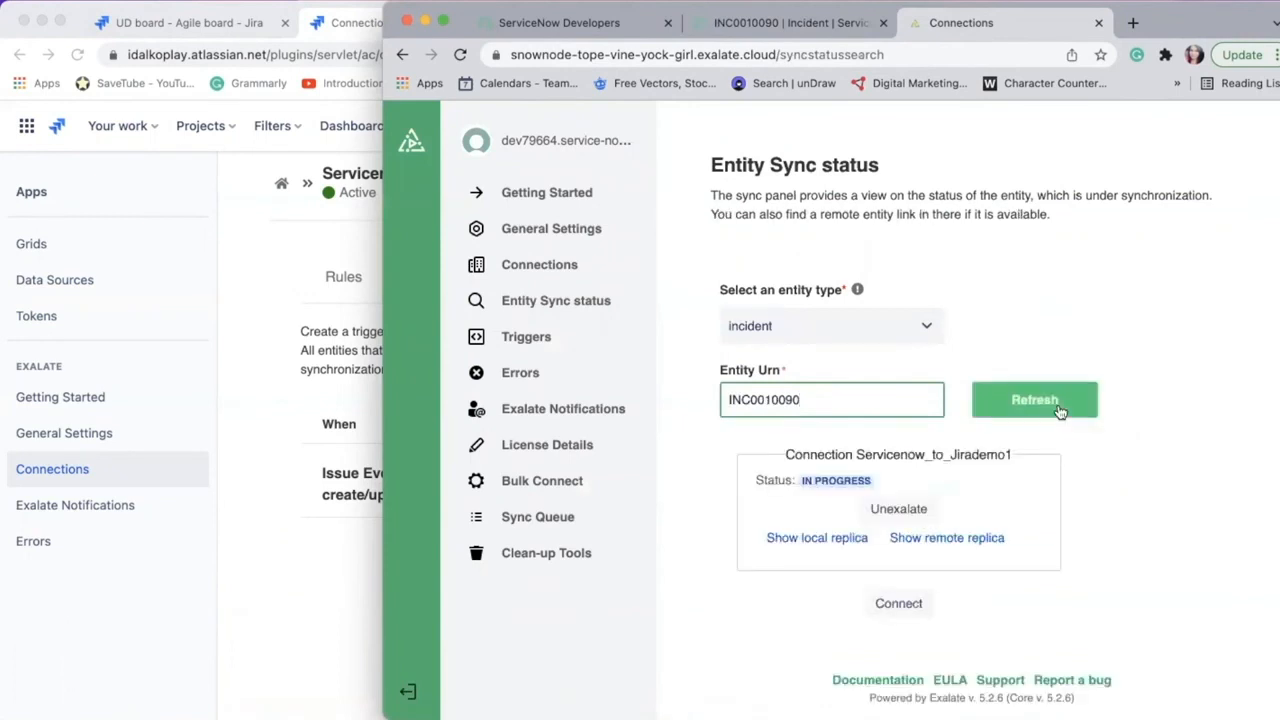
- Refresh the incident's sync status and open the linked remote Jira issue
click(1015, 414)
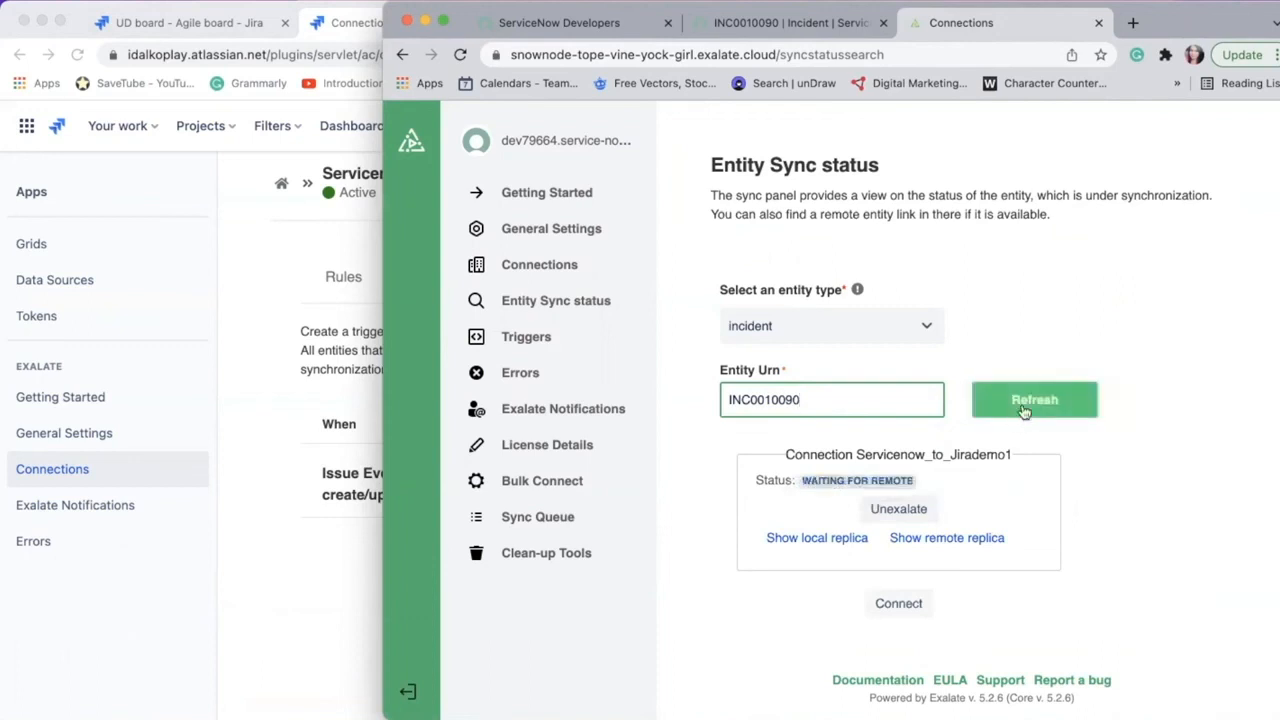
click(1024, 412)
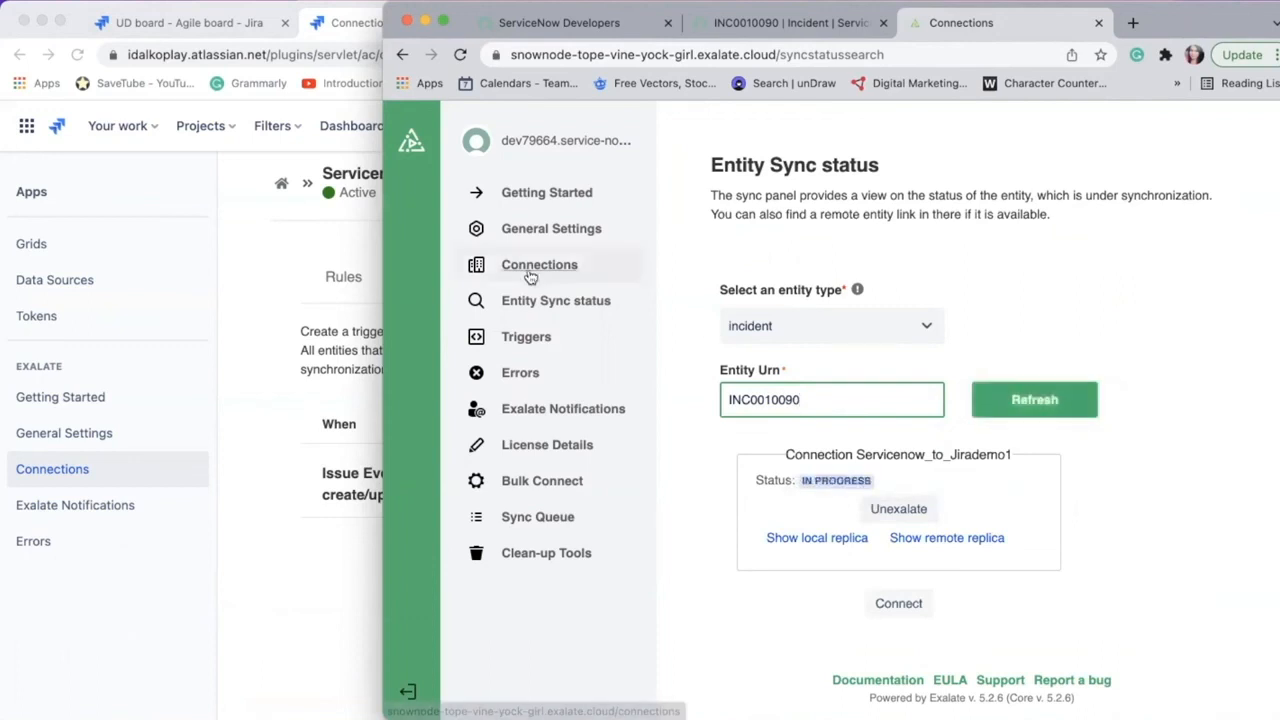
click(183, 22)
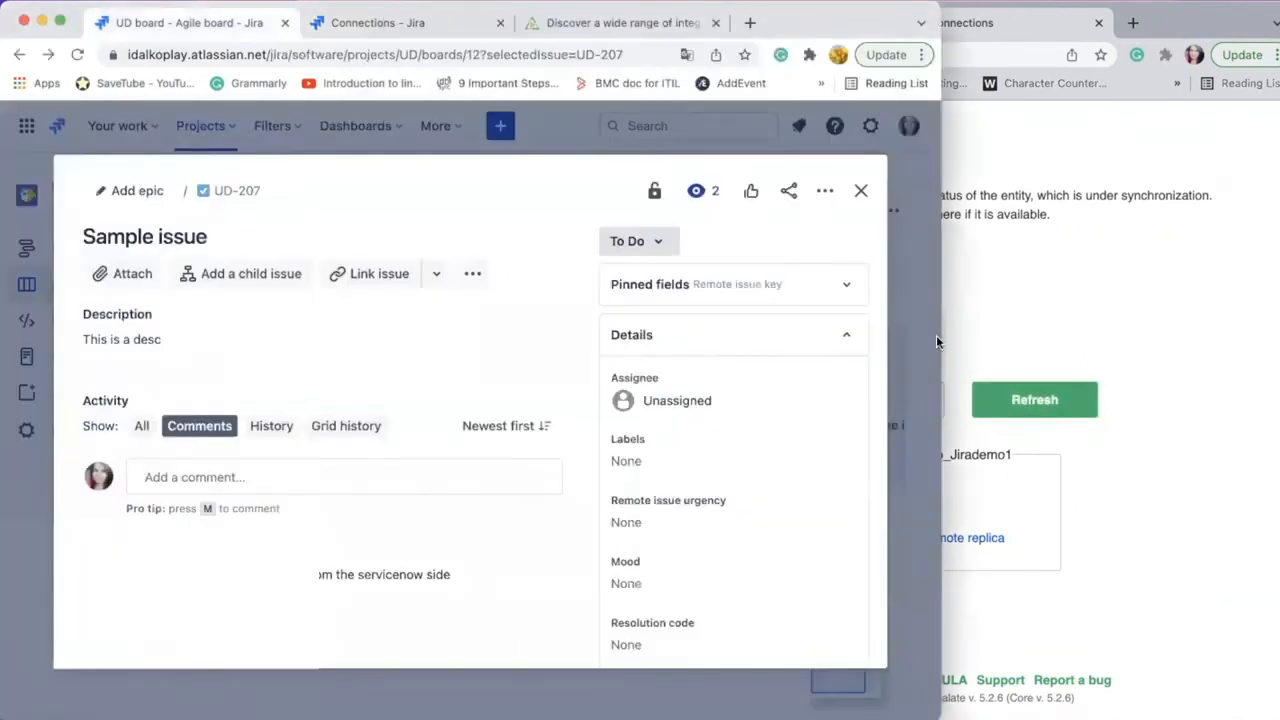
click(1057, 320)
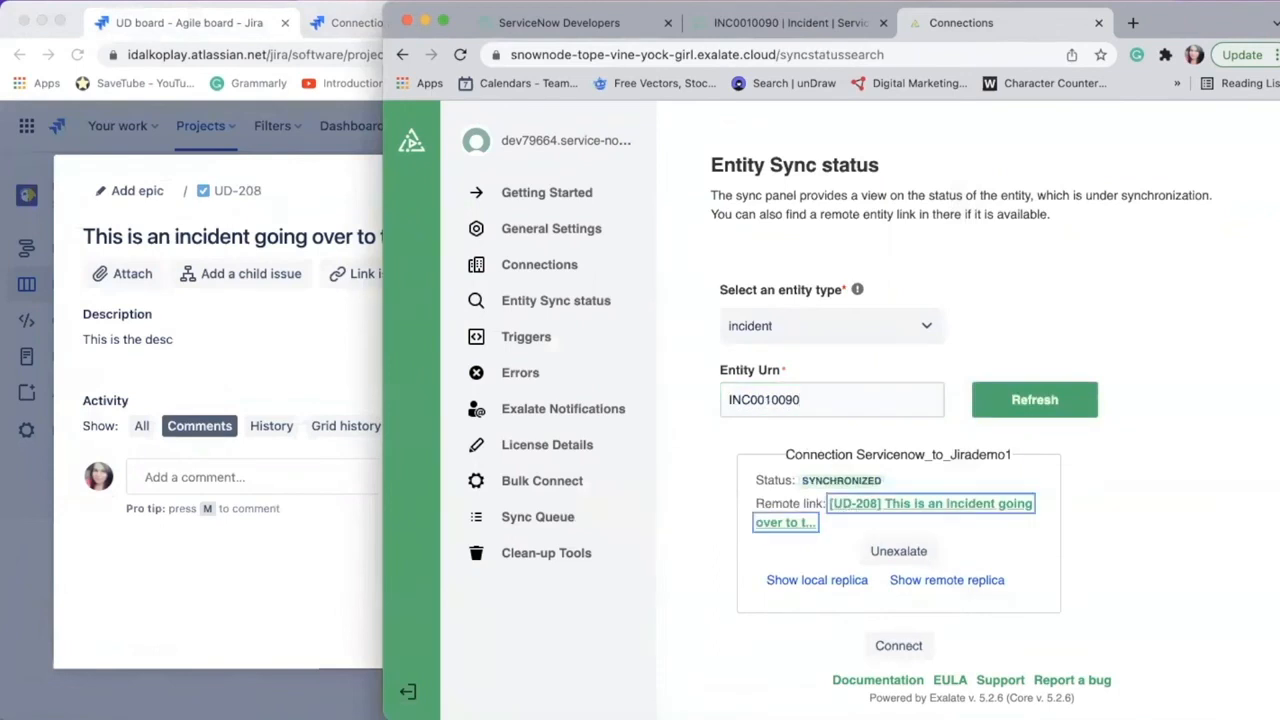
click(845, 506)
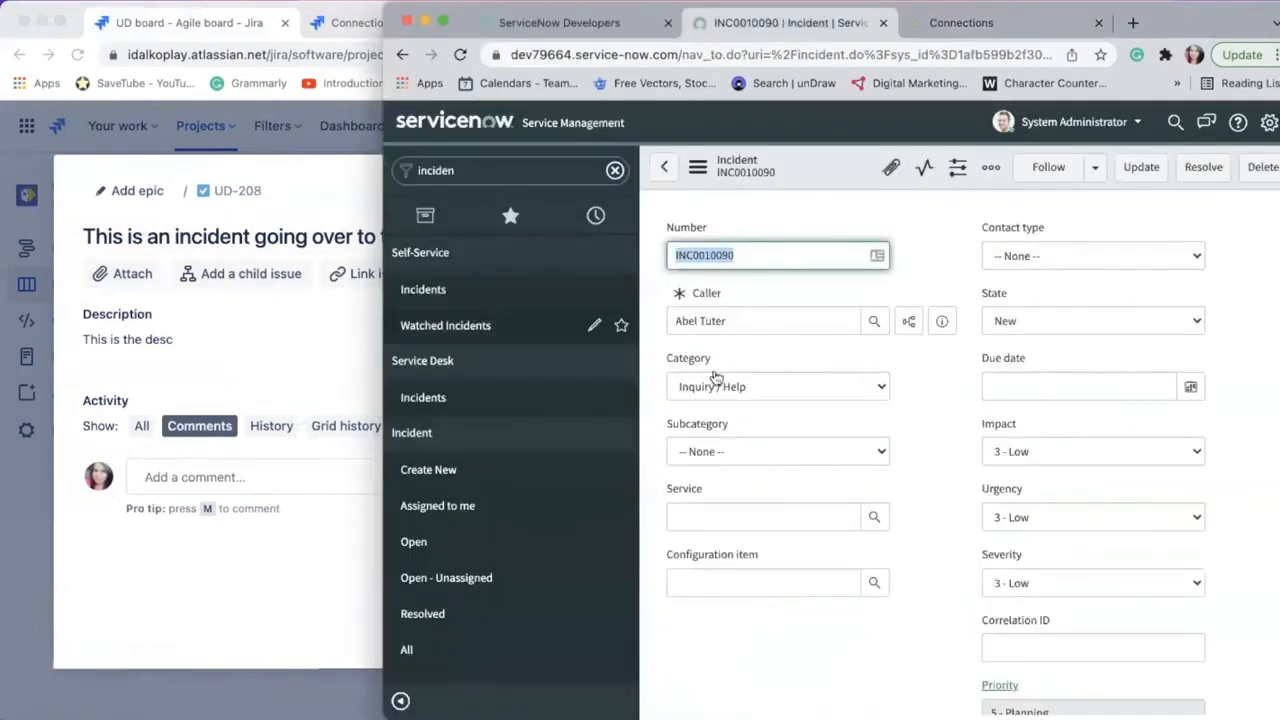
- Compare the short description and description of the ServiceNow incident with the summary and description of the Jira issue
scroll(934, 471, down, 5)
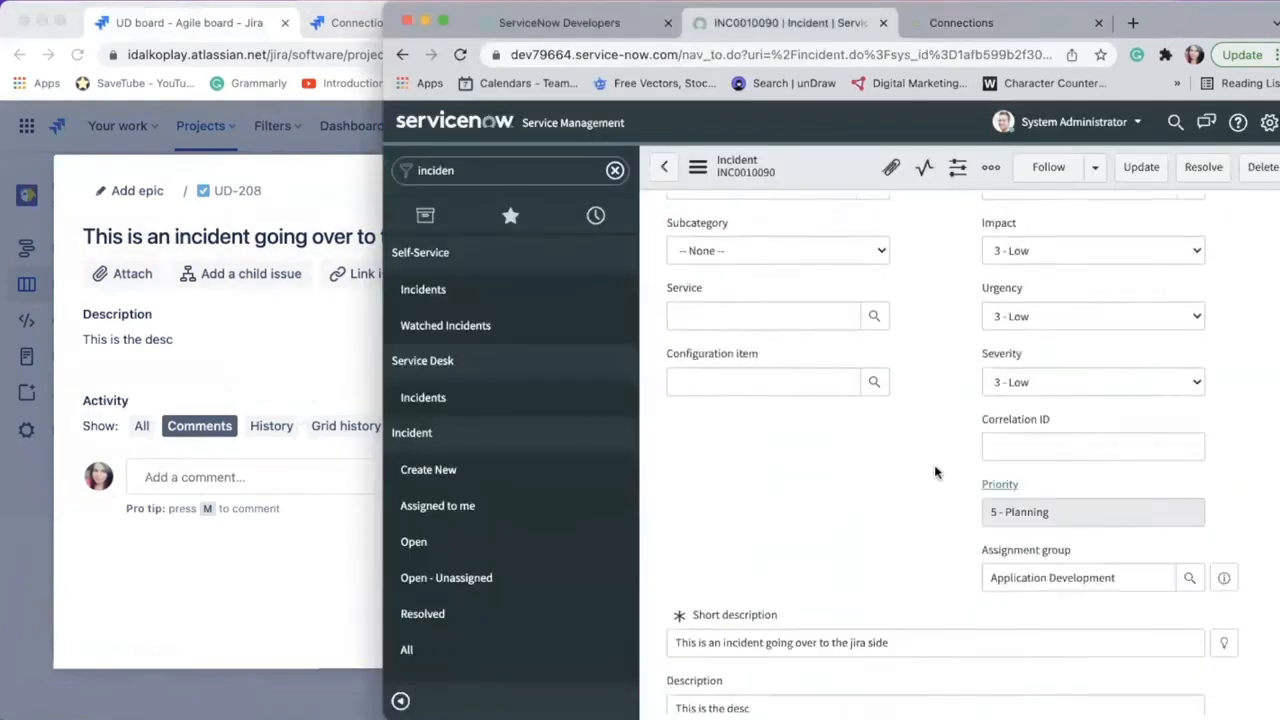
click(924, 444)
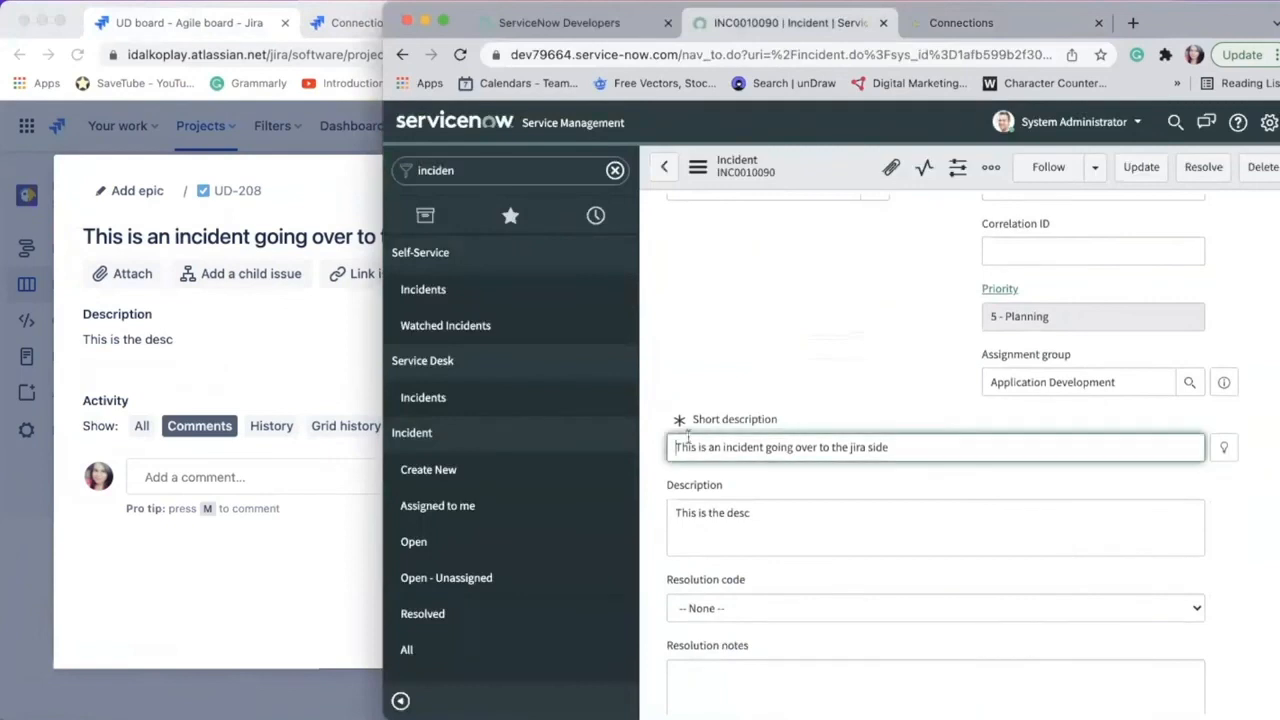
click(322, 378)
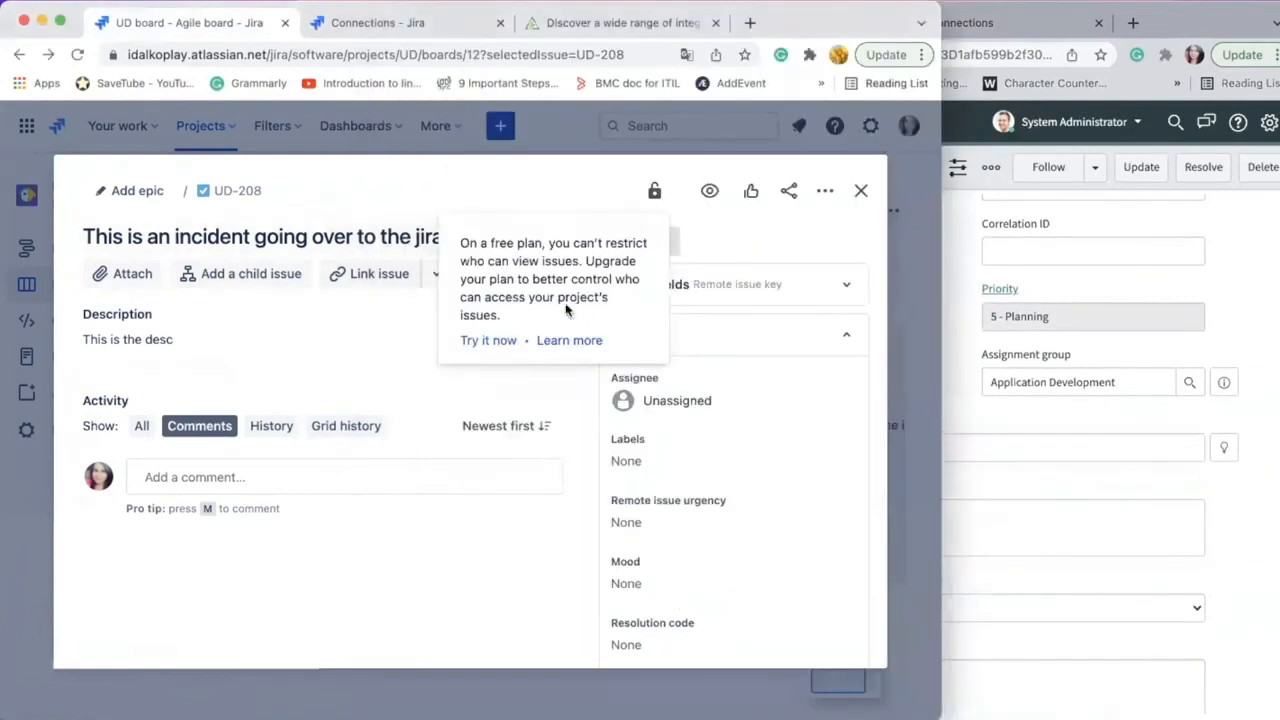
click(428, 345)
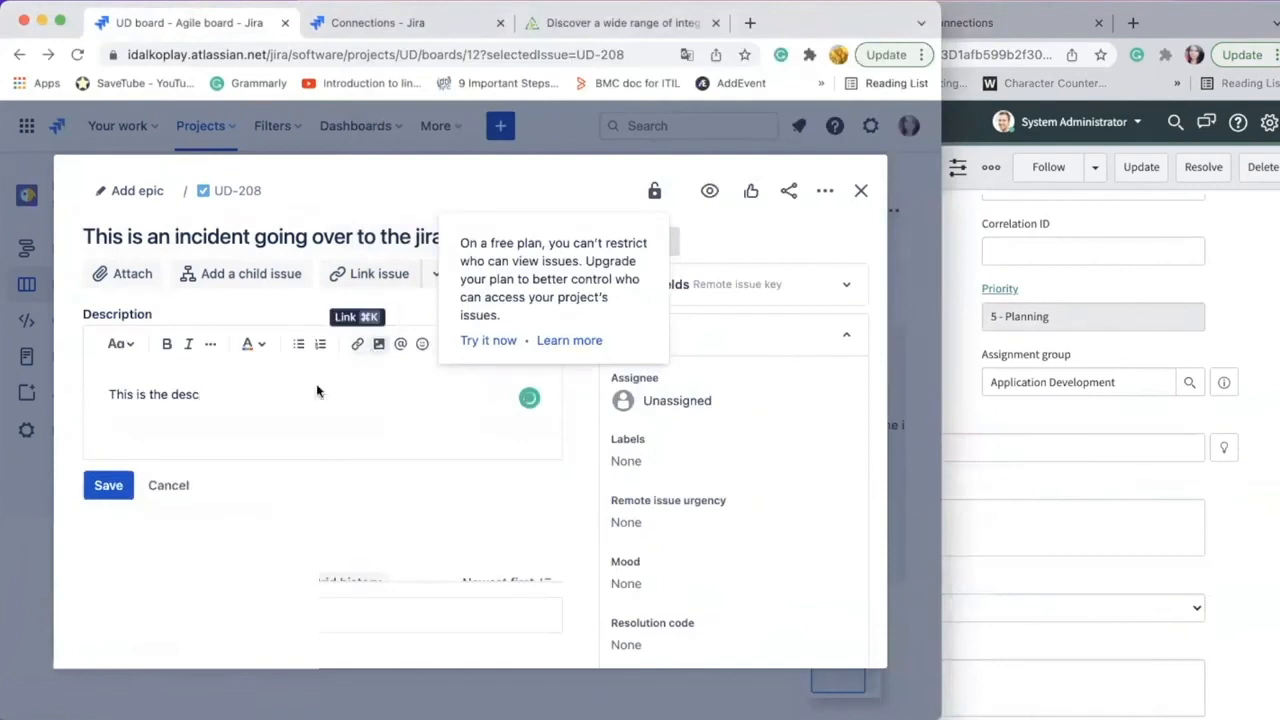
click(951, 382)
scroll(951, 380, down, 3)
drag(951, 385, 336, 370)
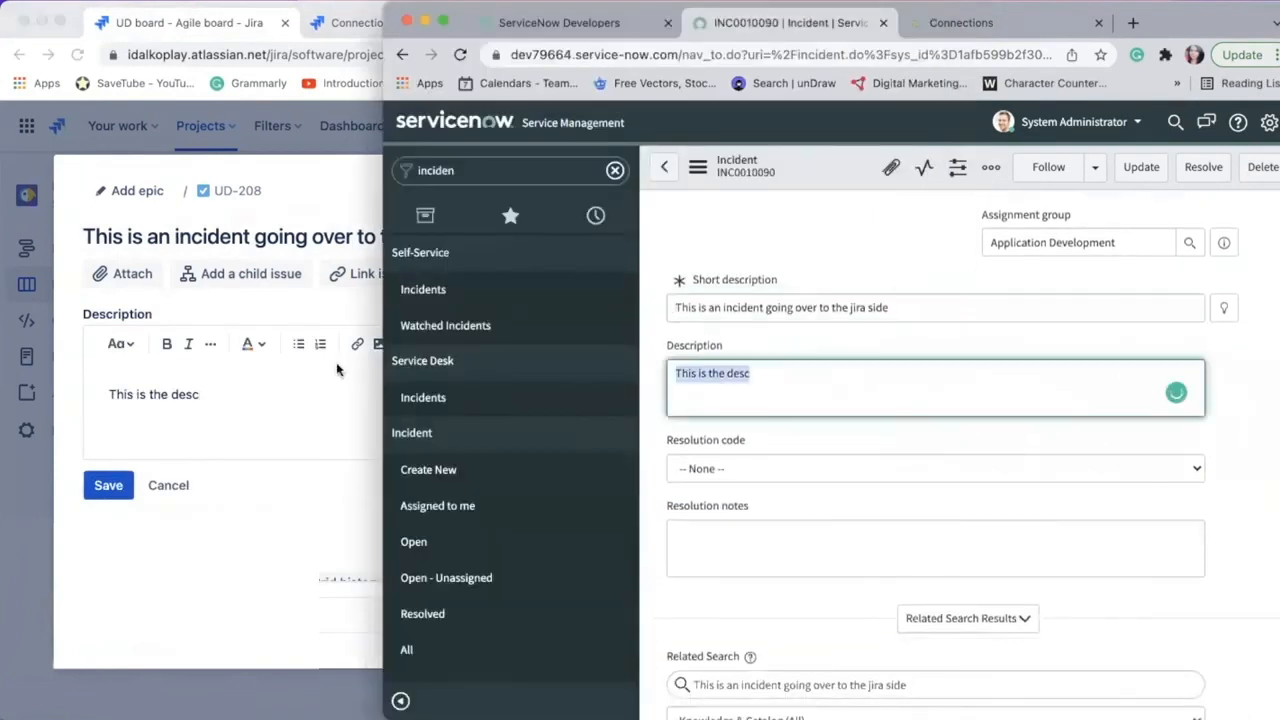
click(252, 373)
drag(242, 398, 92, 405)
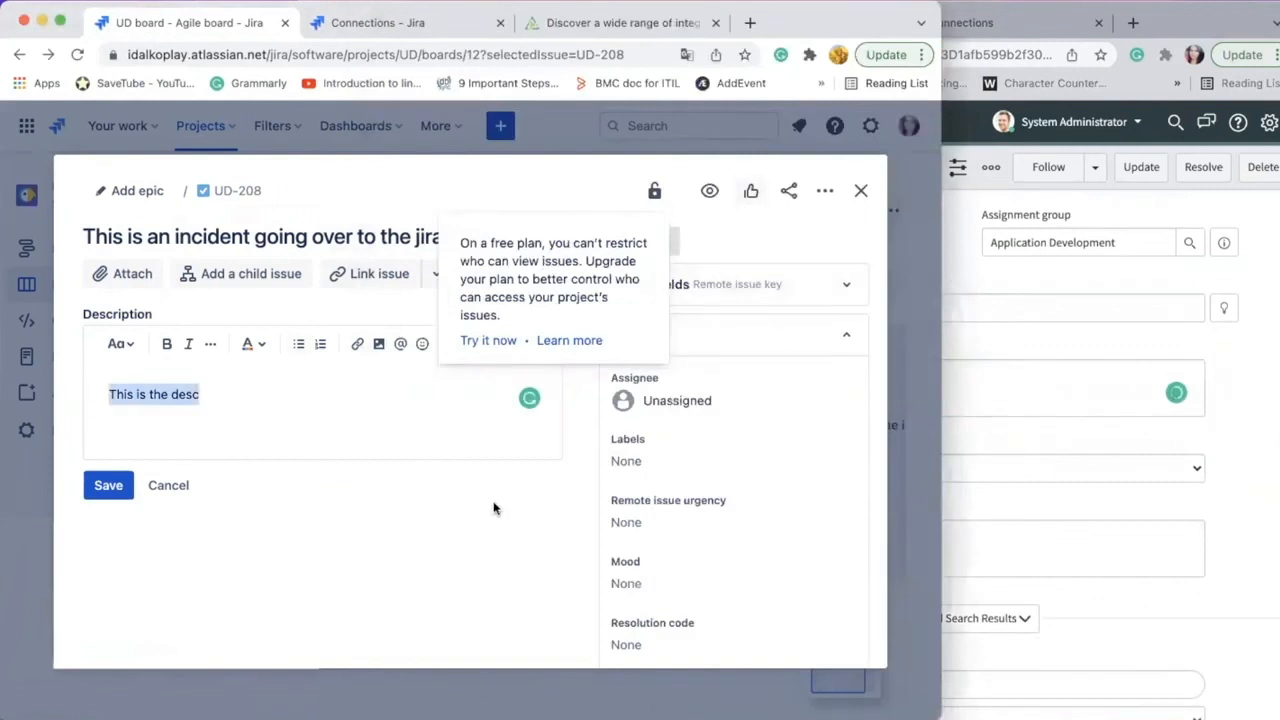
- Change the Jira issue's description to "This is the desc1" and save it
click(221, 393)
text(1)
click(112, 490)
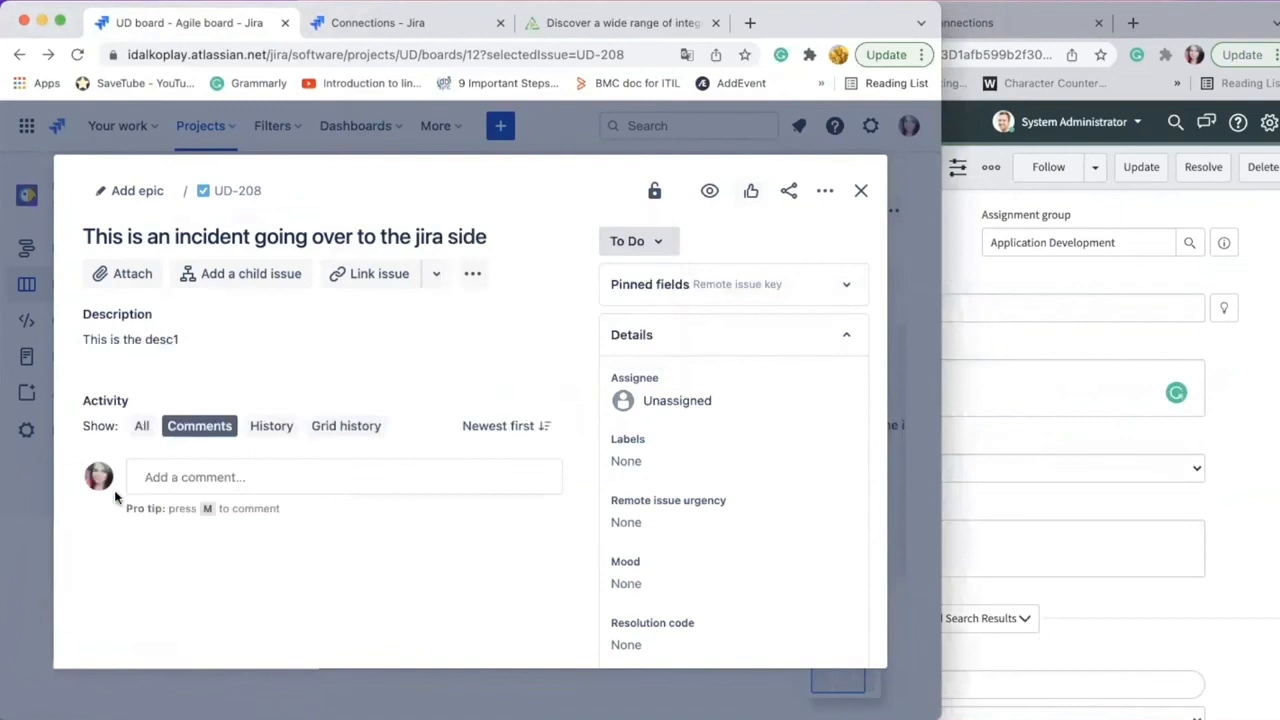
- Add the comment "Adding a comment from the Jira side" to the Jira issue
click(331, 482)
text(Adding a commen)
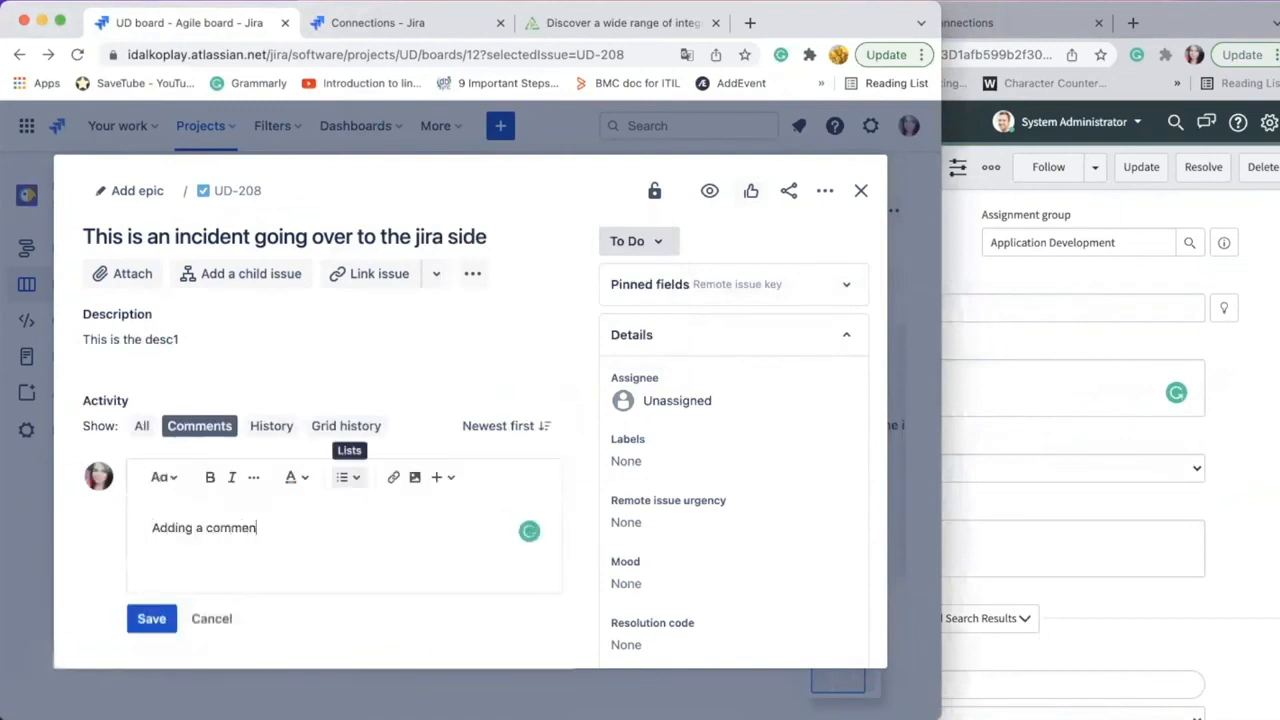
text(t from the Jira side)
scroll(153, 616, down, 1)
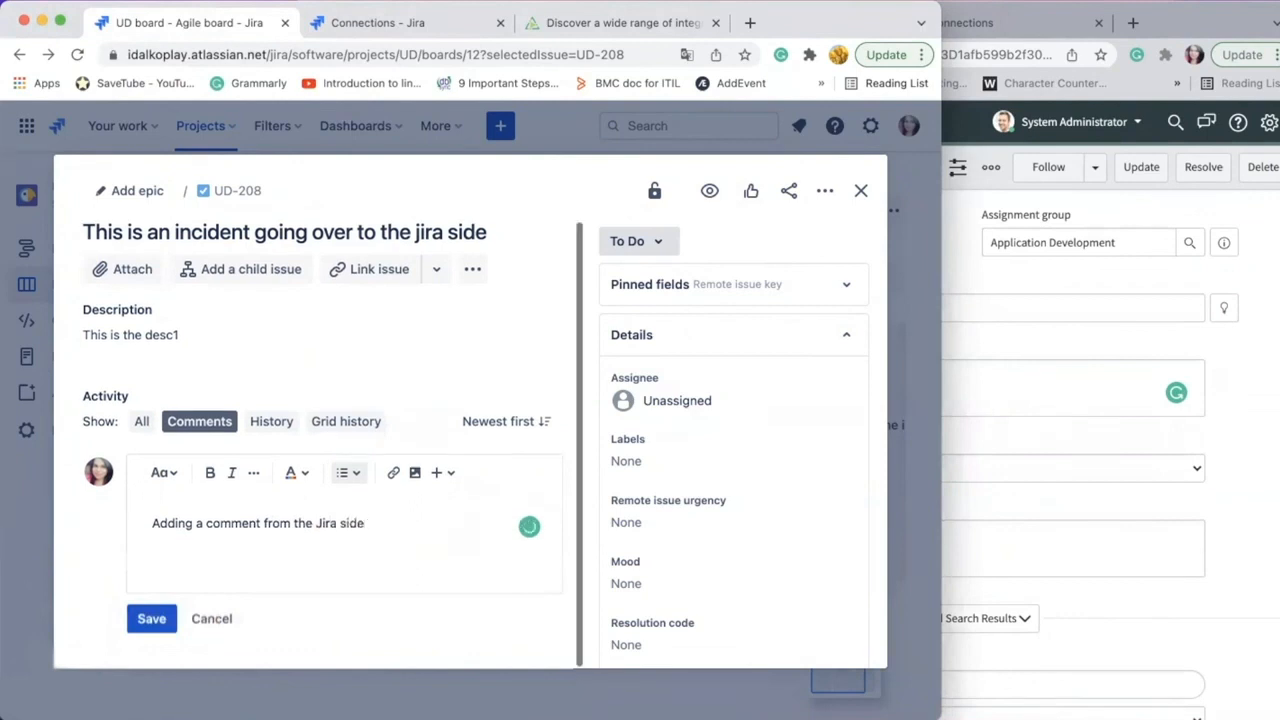
click(152, 615)
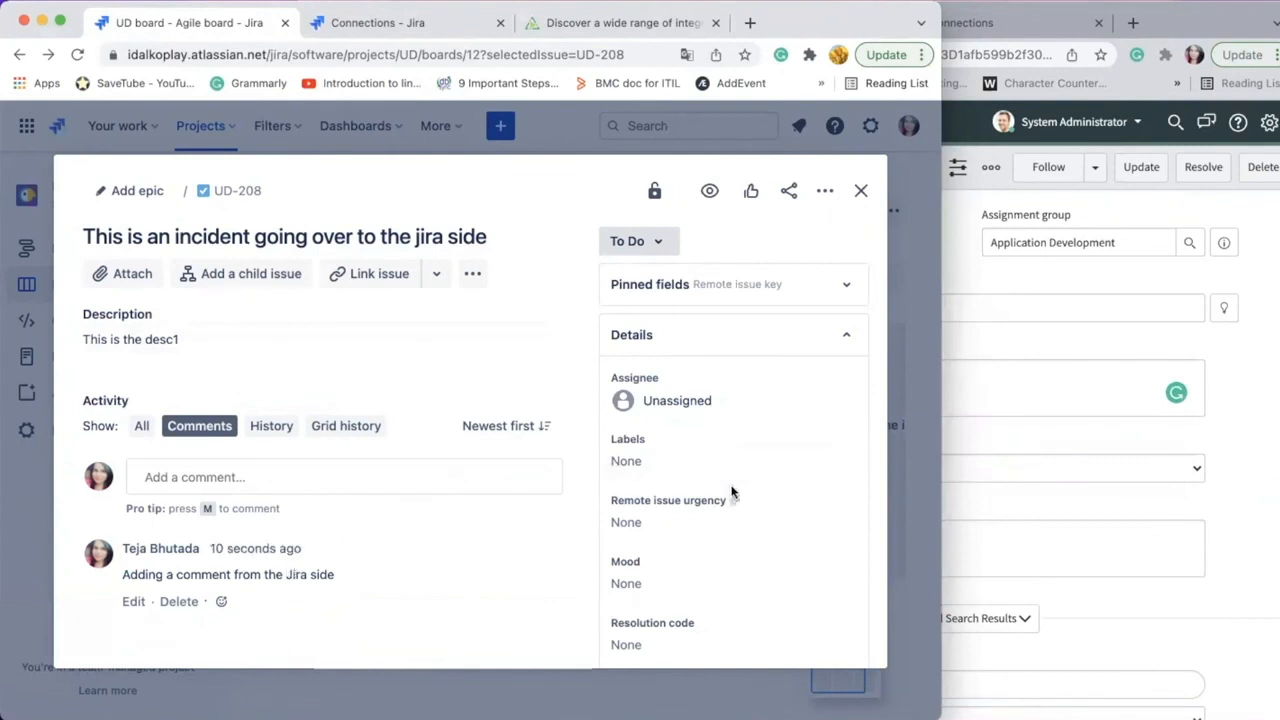
- Open Exalate on the Jira issue to view its synchronization status
scroll(731, 491, down, 5)
scroll(731, 491, down, 2)
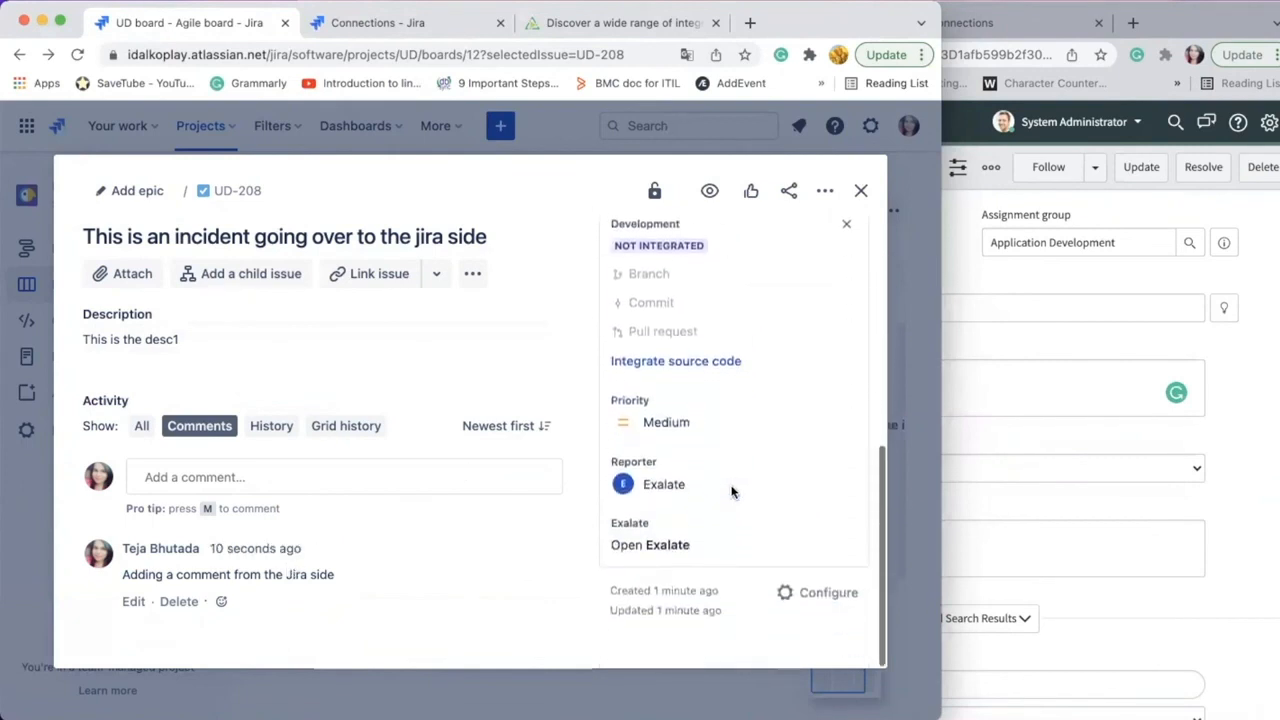
click(700, 545)
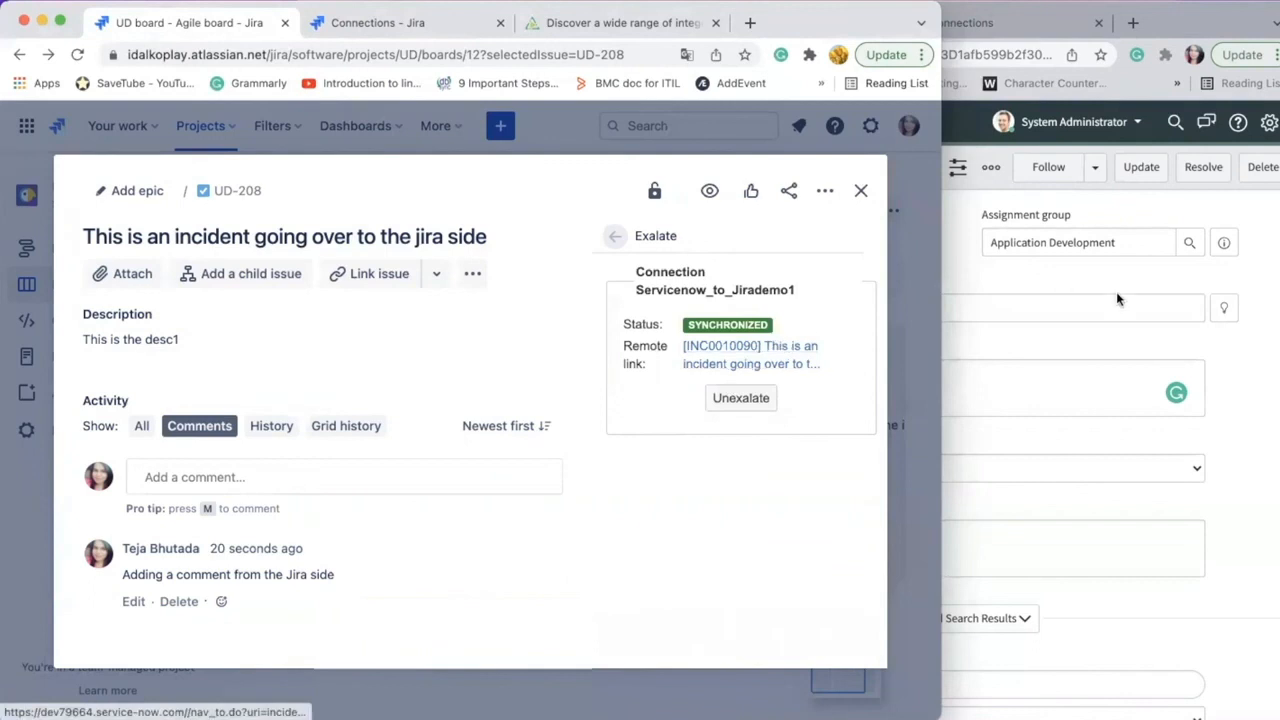
- Check the ServiceNow incident's activities and description for the comment and description change made in Jira
click(1073, 283)
scroll(1047, 395, down, 2)
scroll(1047, 395, down, 10)
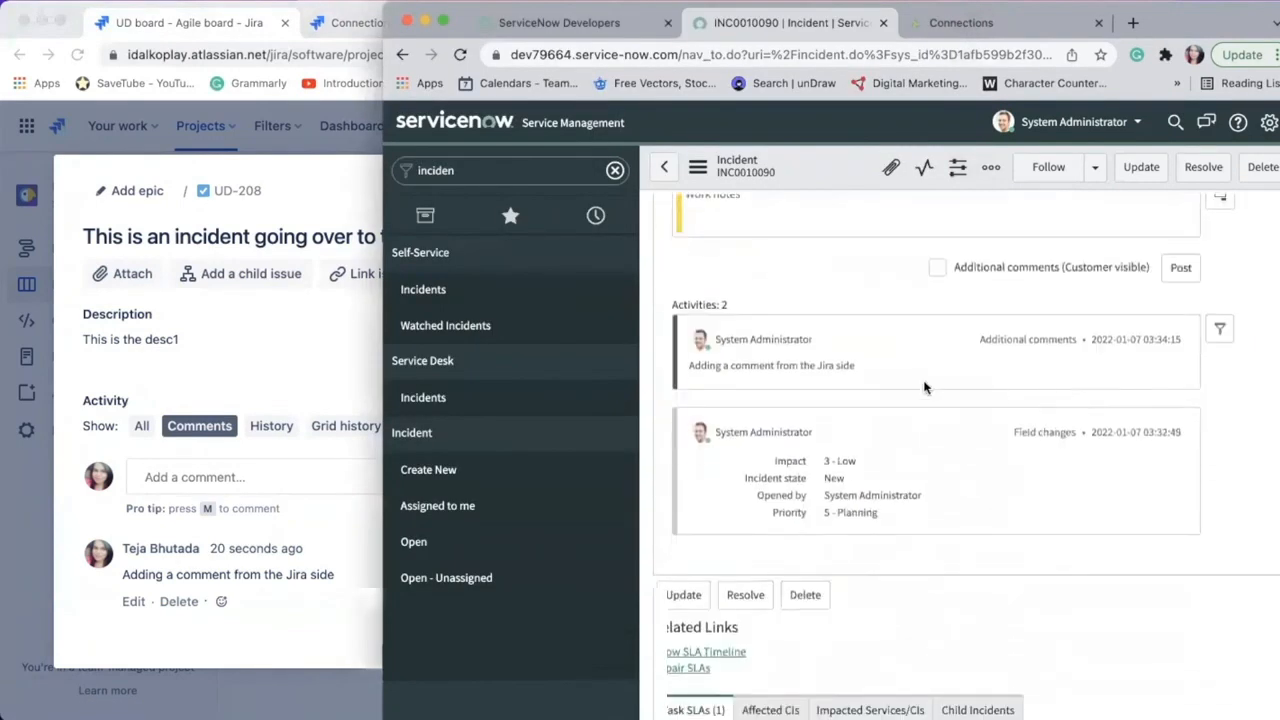
scroll(850, 371, up, 5)
scroll(850, 371, up, 5)
drag(792, 433, 637, 437)
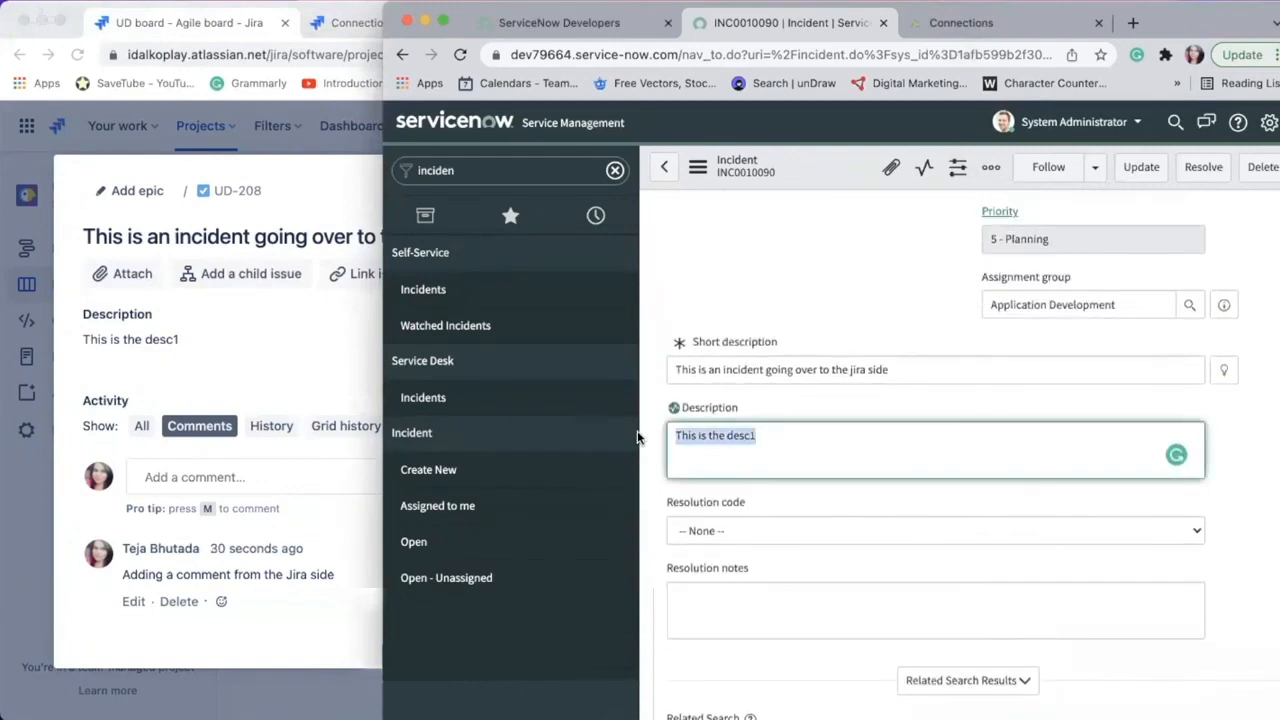
- Enter the work note "comment from the servicenow side" on the ServiceNow incident and save the record
scroll(780, 517, down, 10)
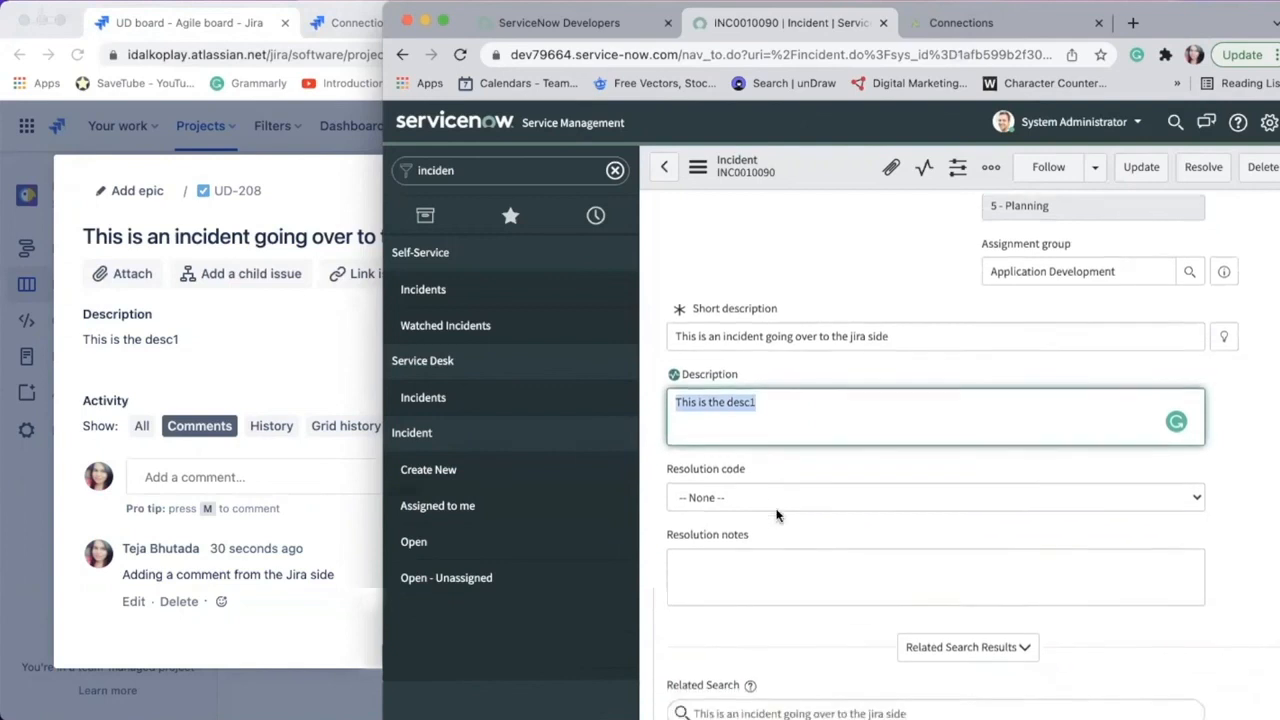
click(776, 400)
text(comment fgr)
key(BackSpace)
key(BackSpace)
text(rom the)
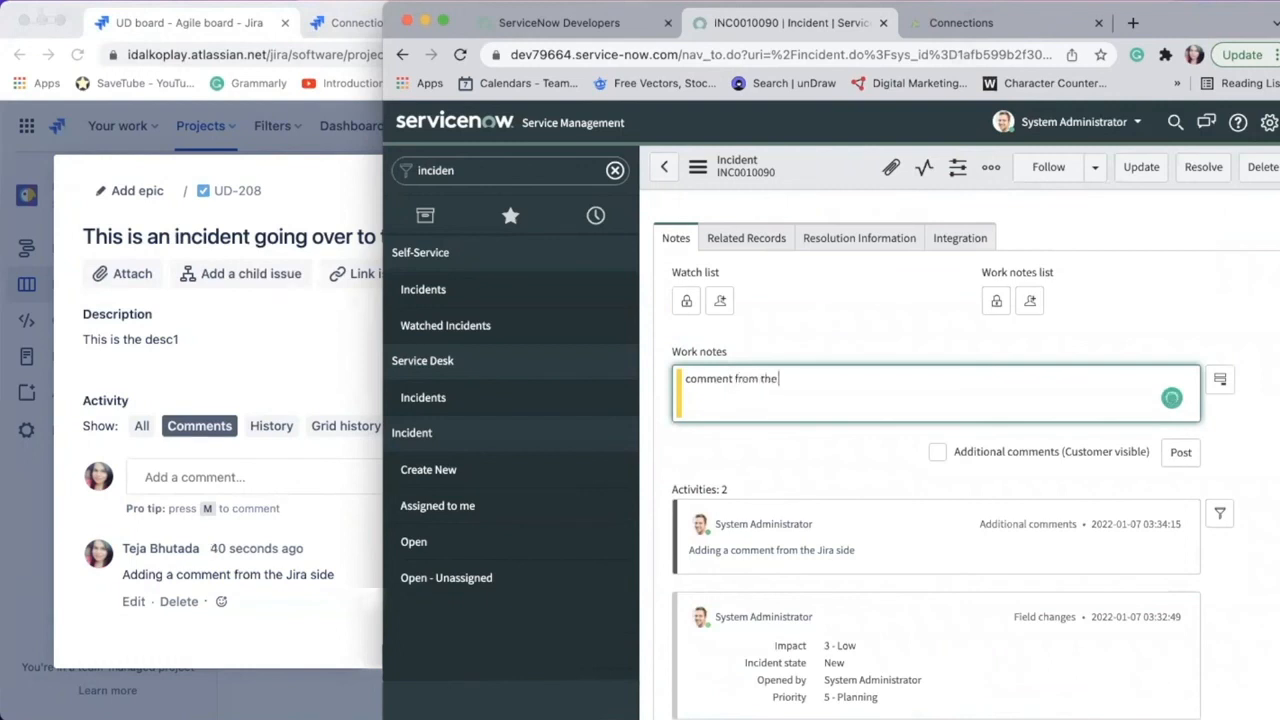
text( servicenow side)
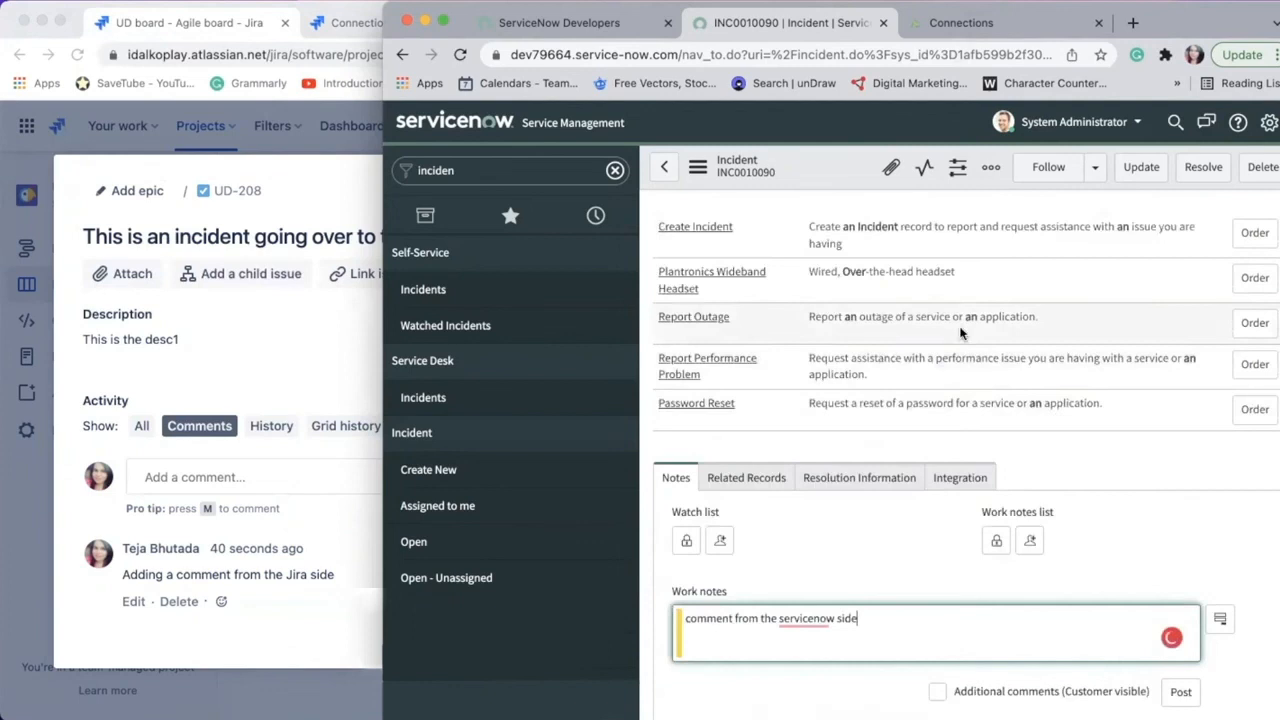
right_click(806, 174)
click(814, 191)
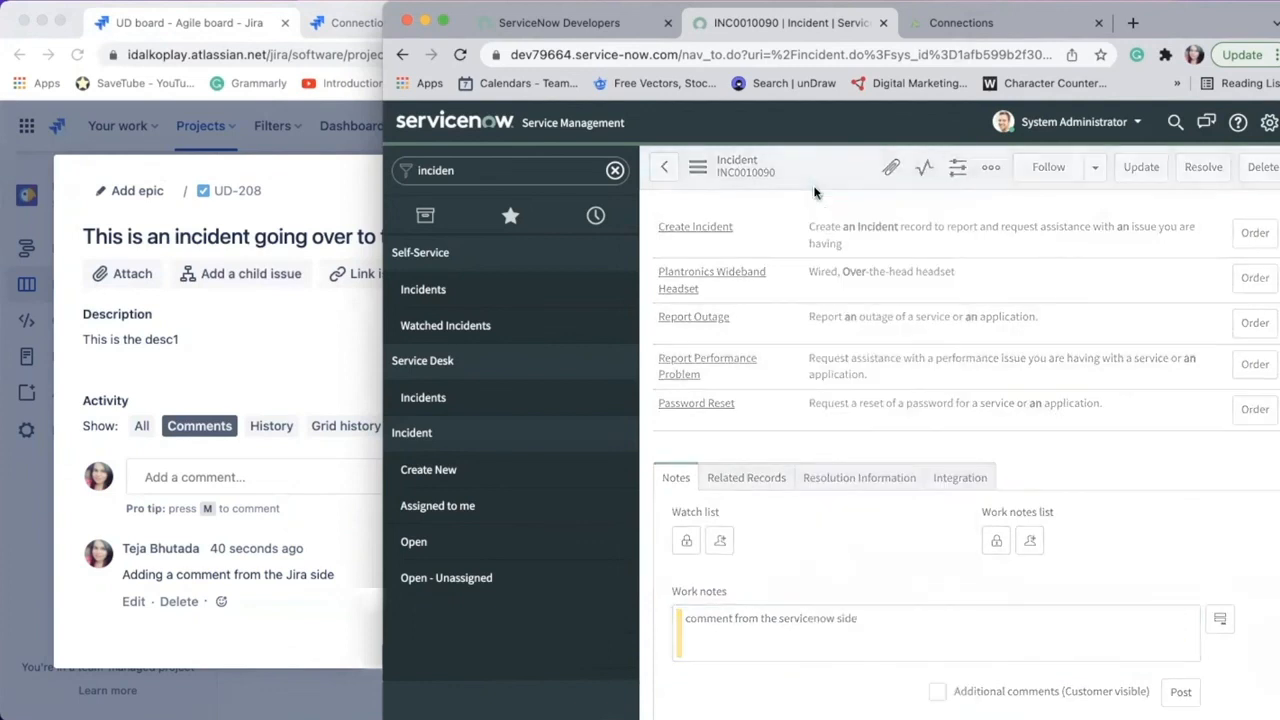
- Switch to Jira, close the open issue and start a new Task issue in the UI Design (UD) project
click(286, 364)
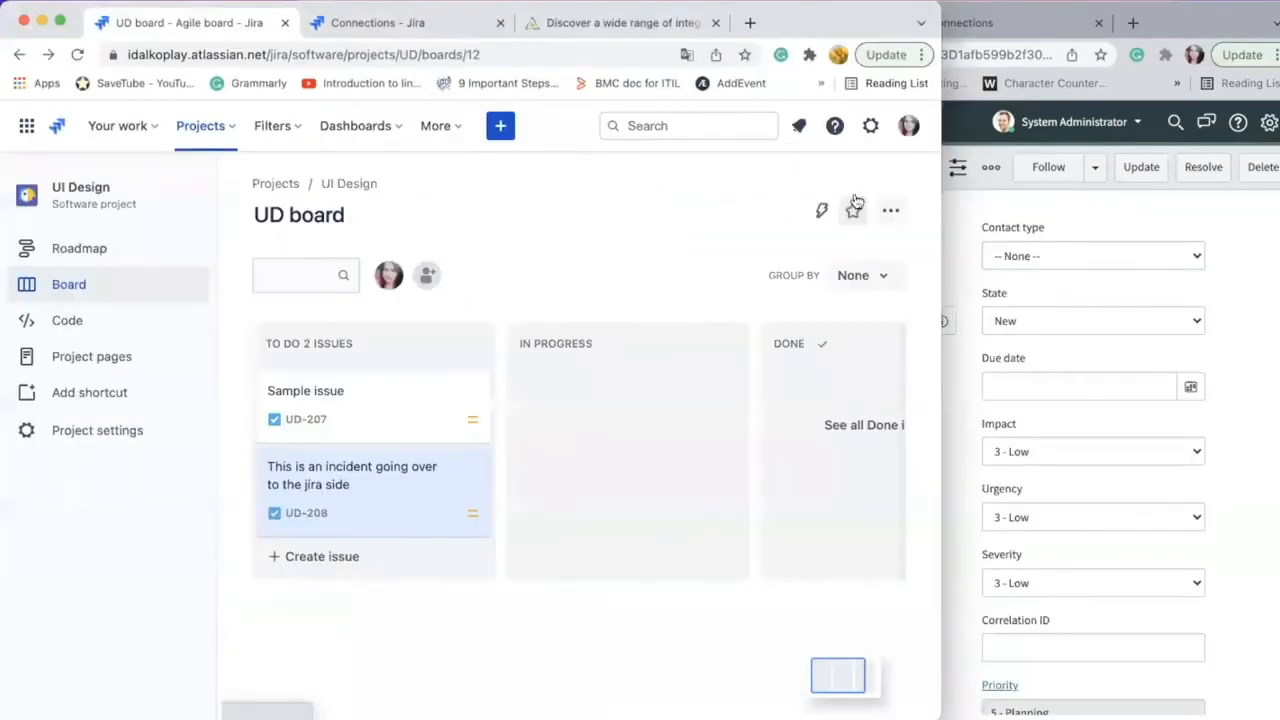
click(908, 236)
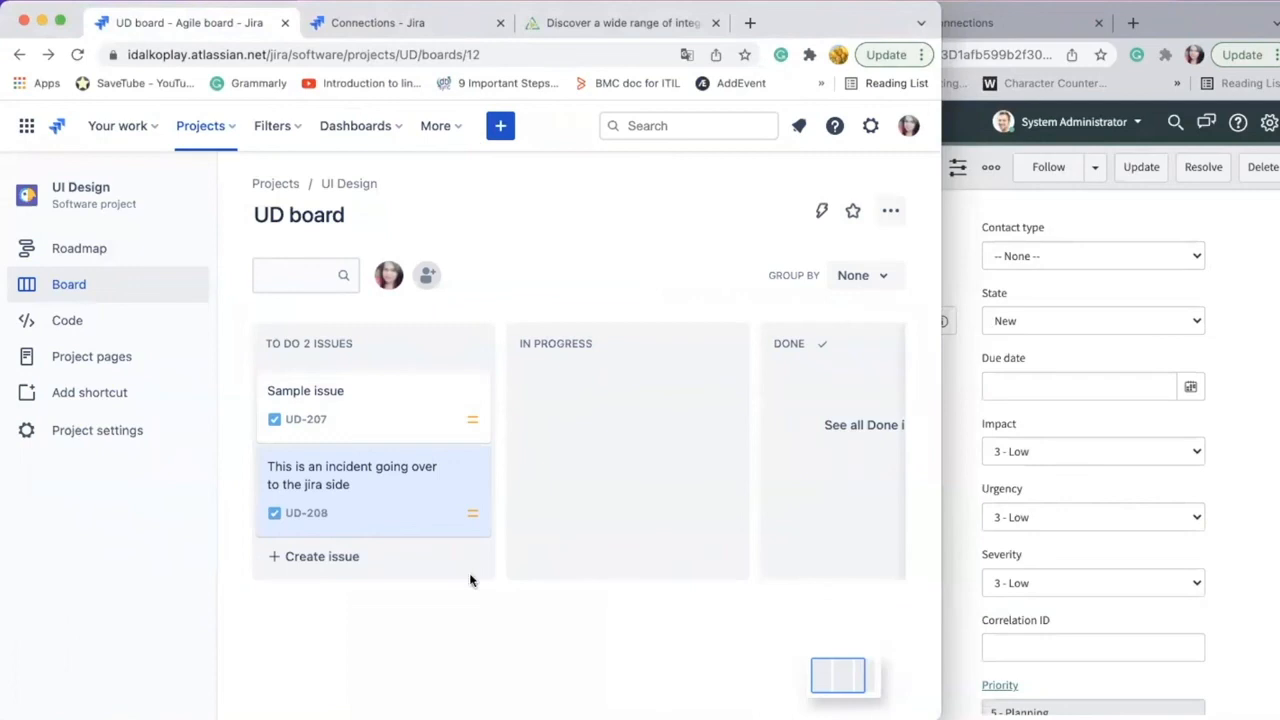
click(500, 126)
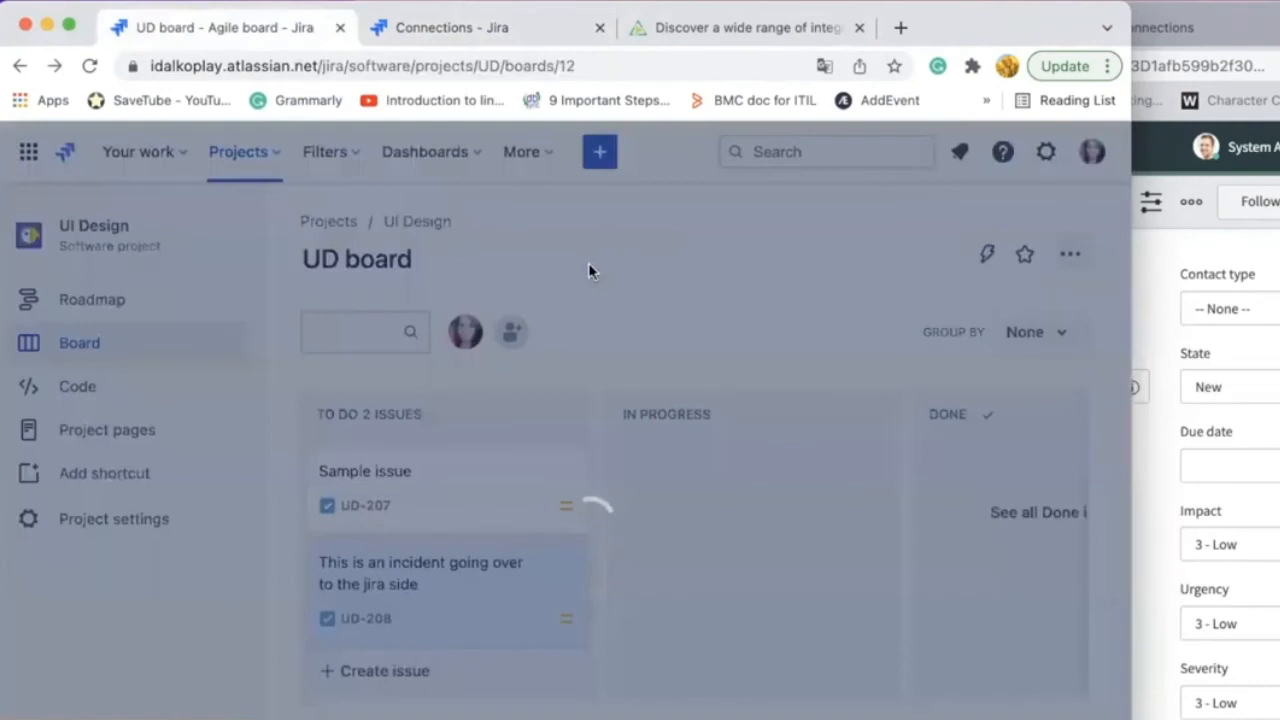
click(414, 366)
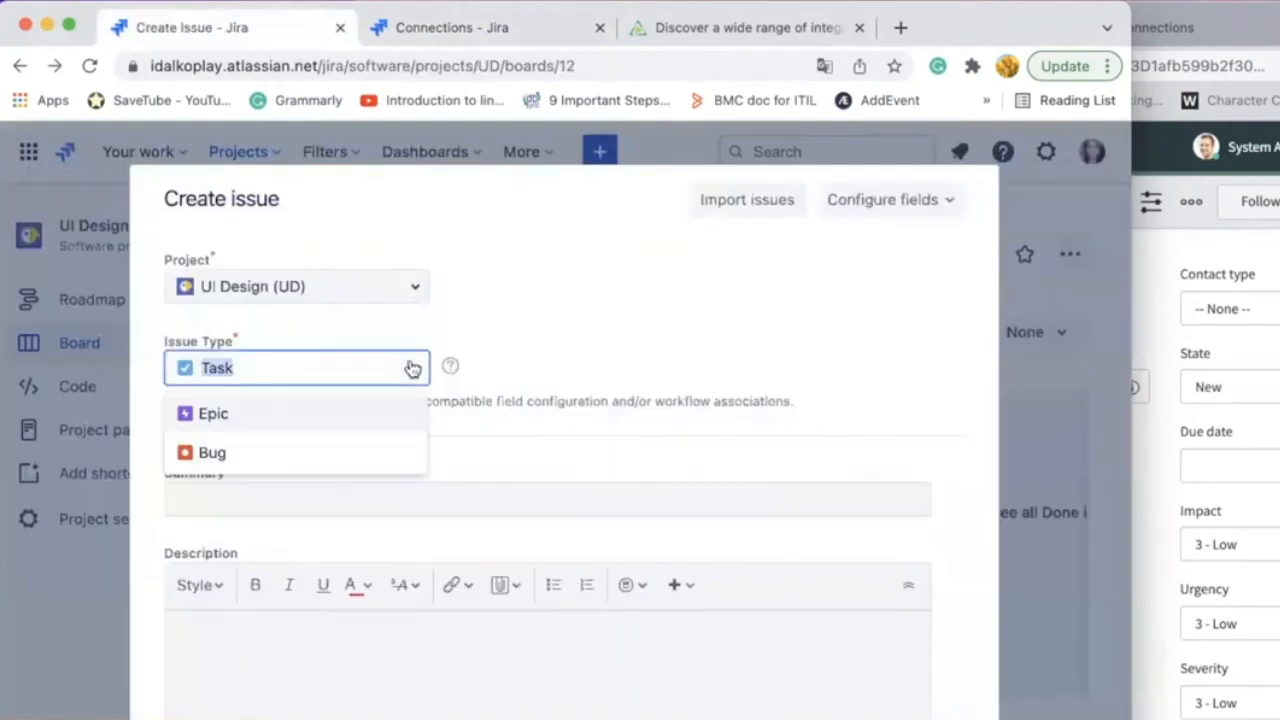
click(612, 338)
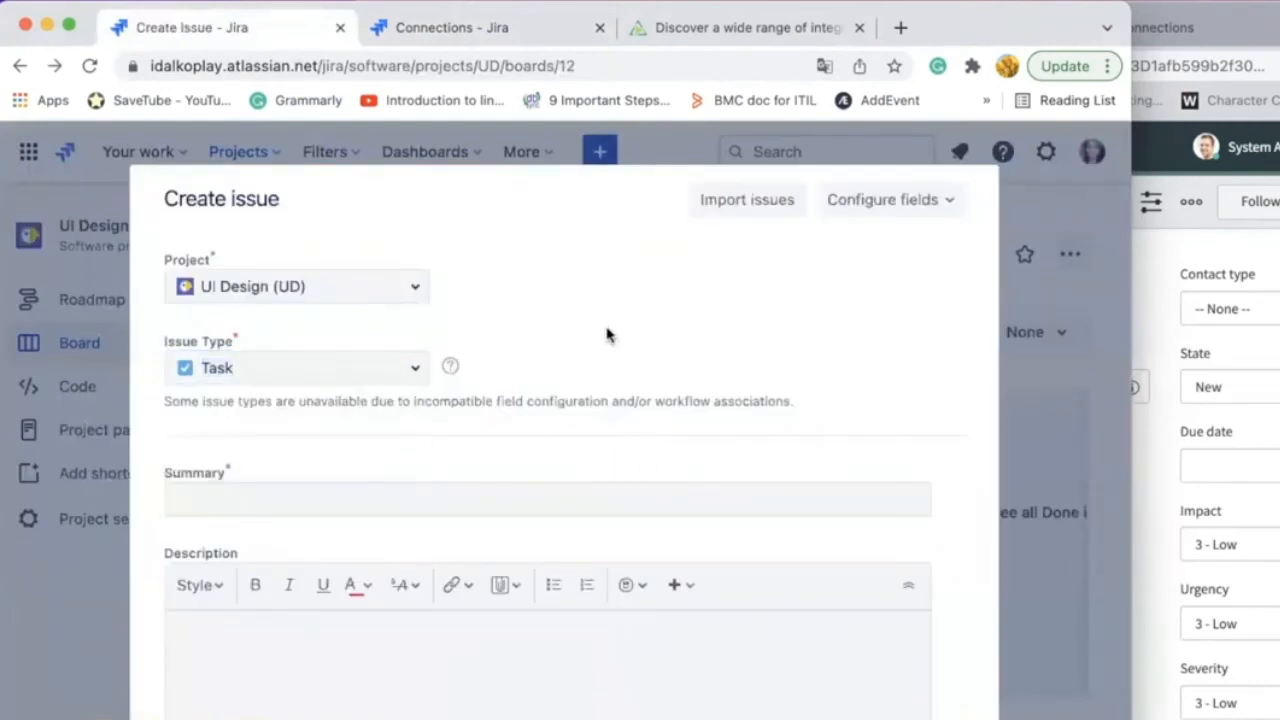
- Enter the summary "This is an issue going over to servicenow" and the description "This is the desc" for the new issue
click(422, 497)
text(This rel)
key(BackSpace)
key(BackSpace)
key(BackSpace)
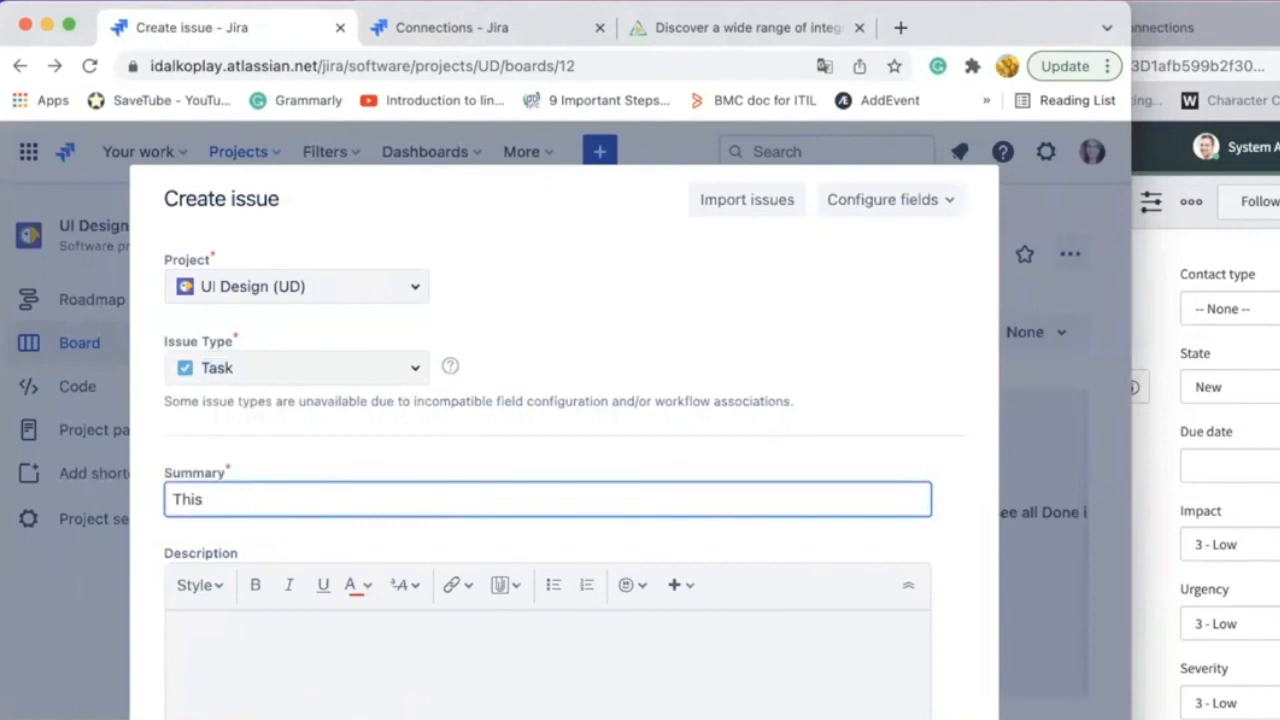
text(goi)
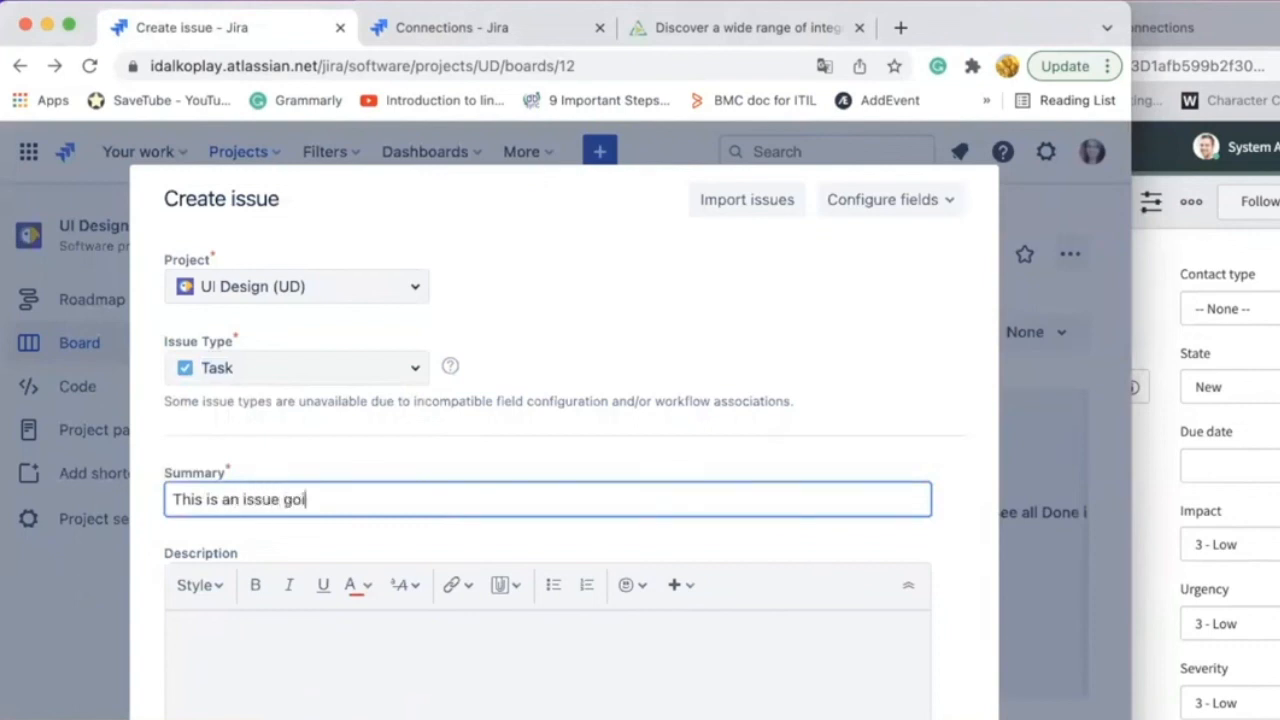
text(ng over to servuc)
key(BackSpace)
key(BackSpace)
text(icenow)
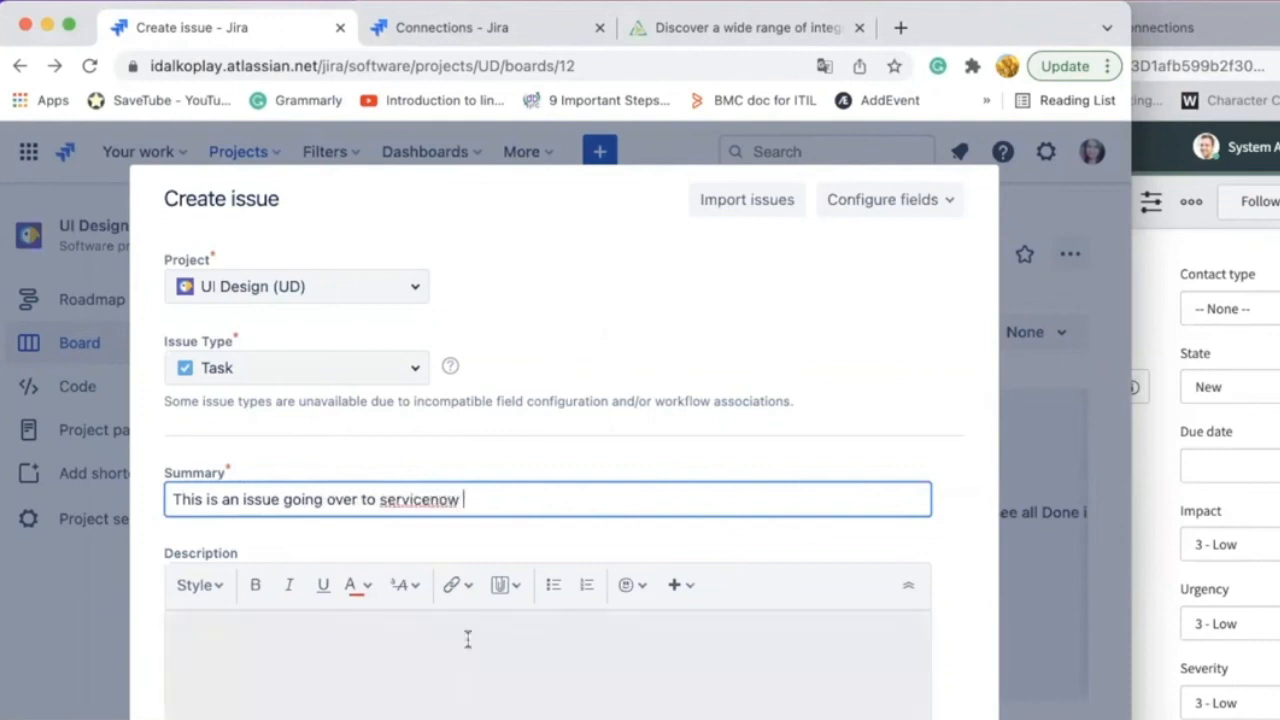
click(390, 646)
text(This is the desc)
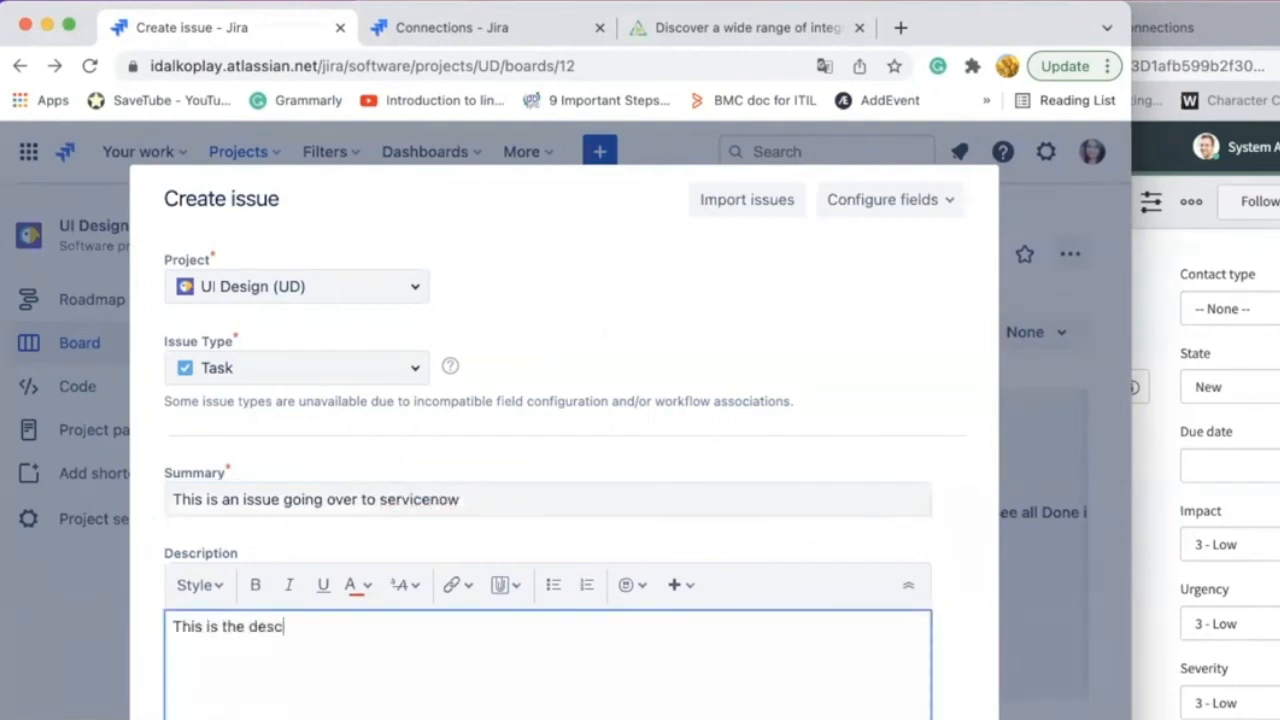
- Add the label "demo" to the new issue and create it
scroll(632, 680, down, 5)
scroll(630, 677, down, 7)
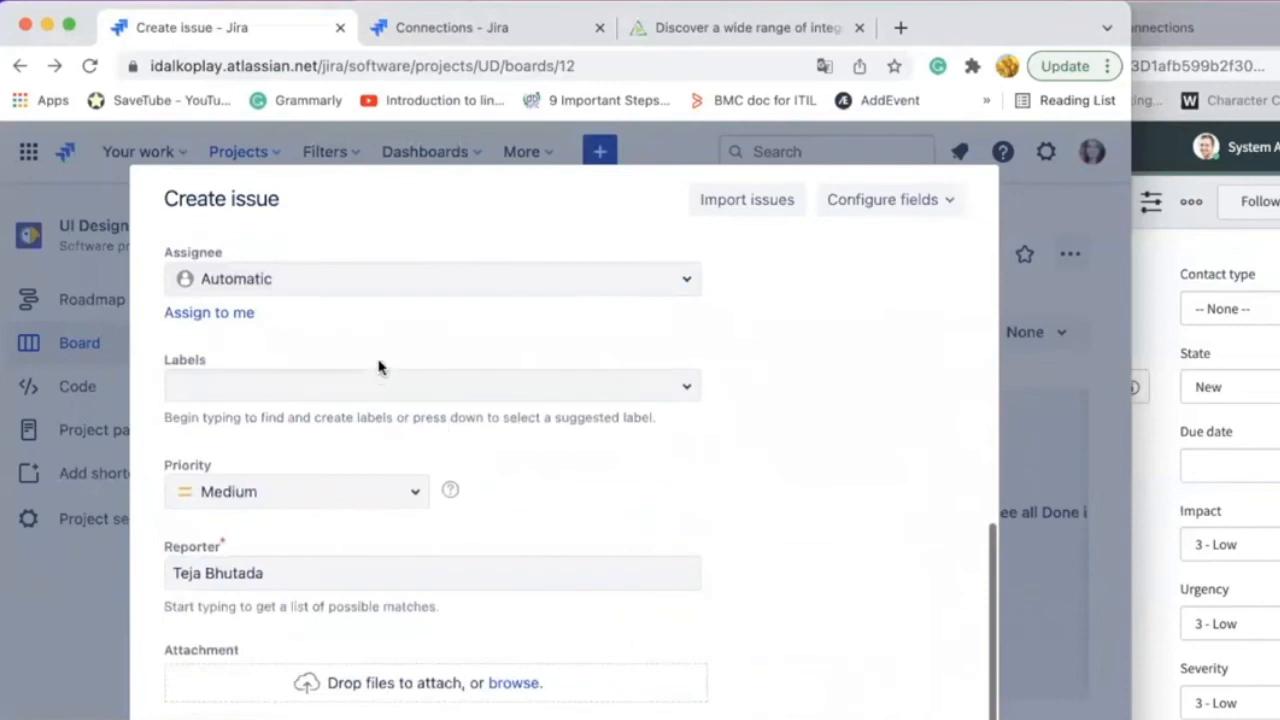
click(370, 392)
text(demo)
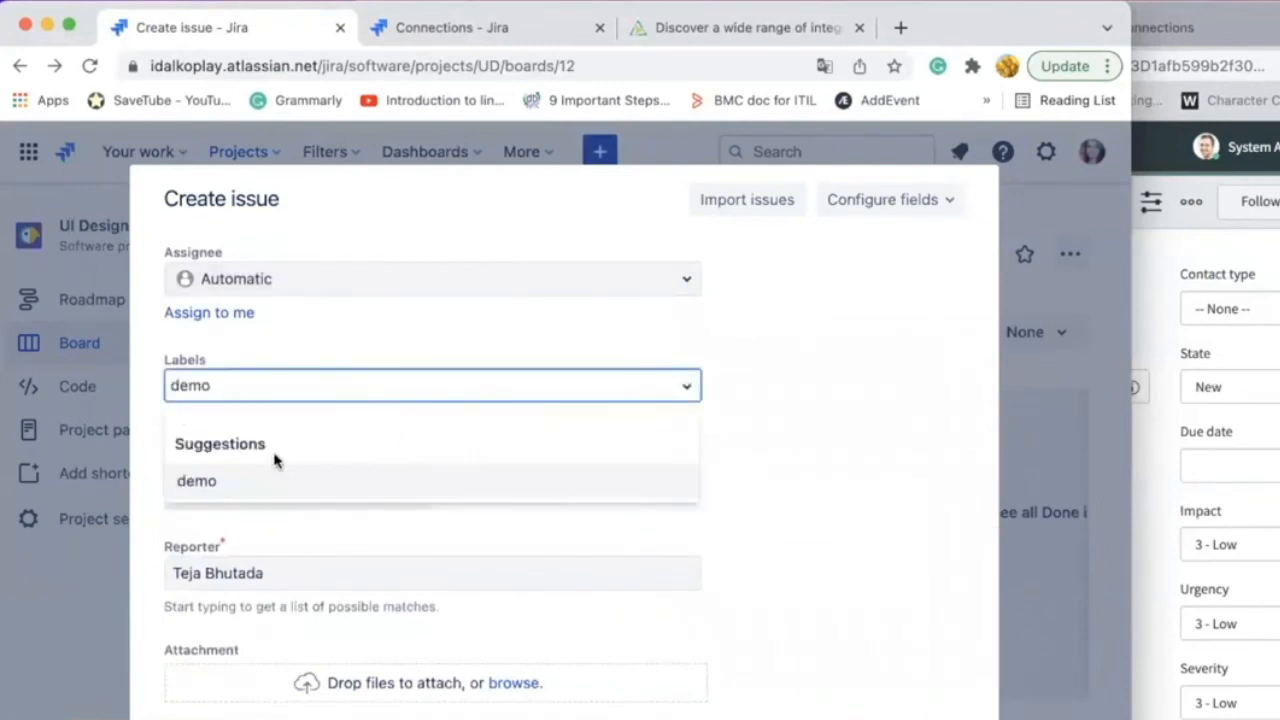
click(268, 479)
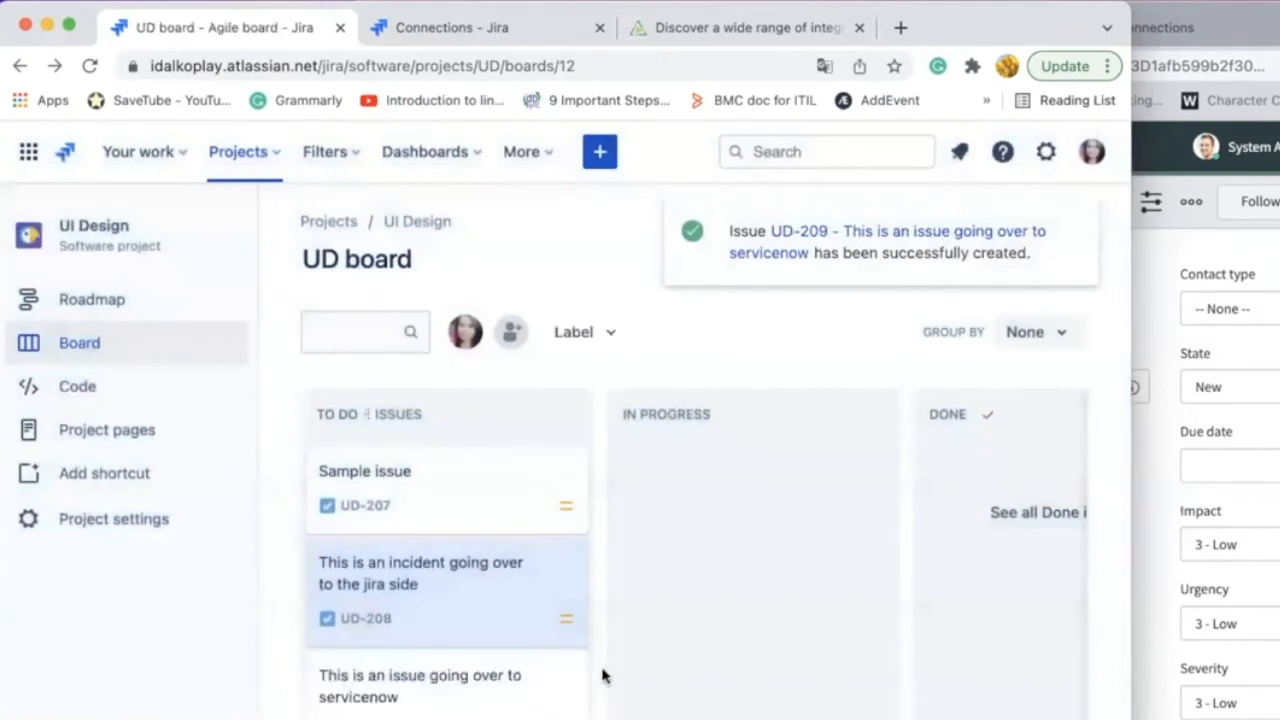
- Open the new "This is an issue going over to servicenow" issue and view its Exalate synchronization status
click(437, 706)
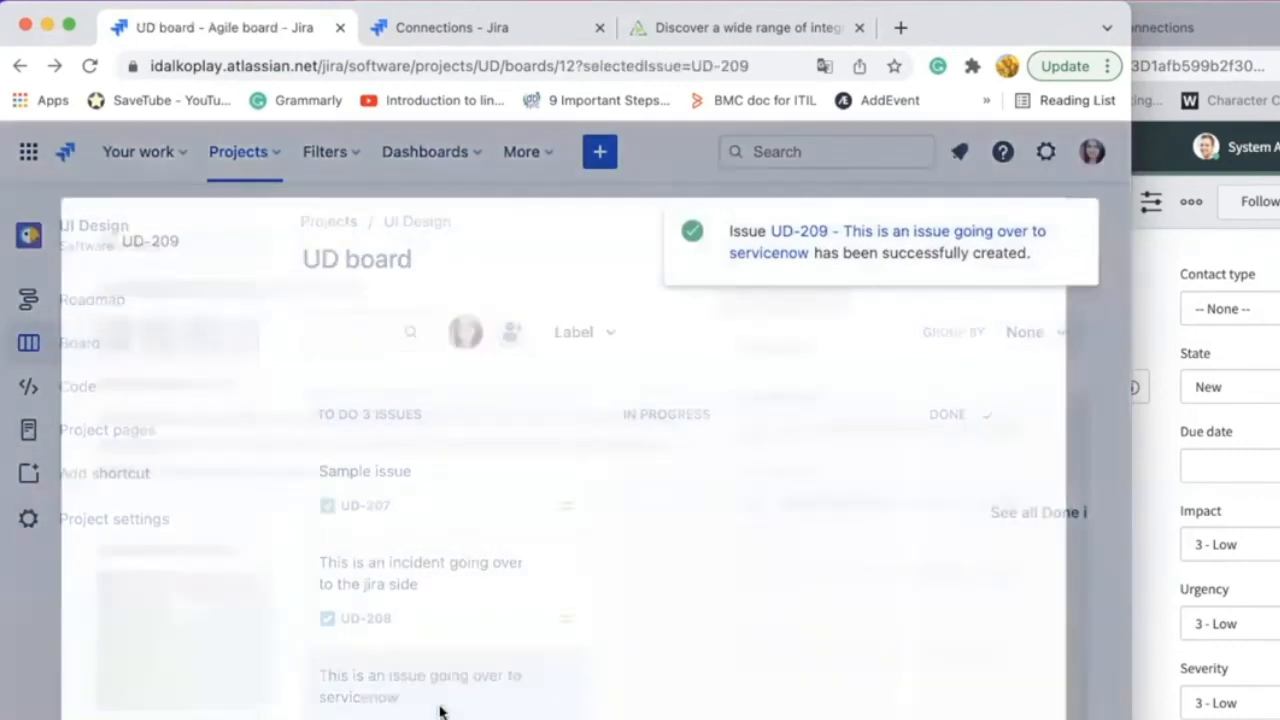
scroll(884, 560, down, 8)
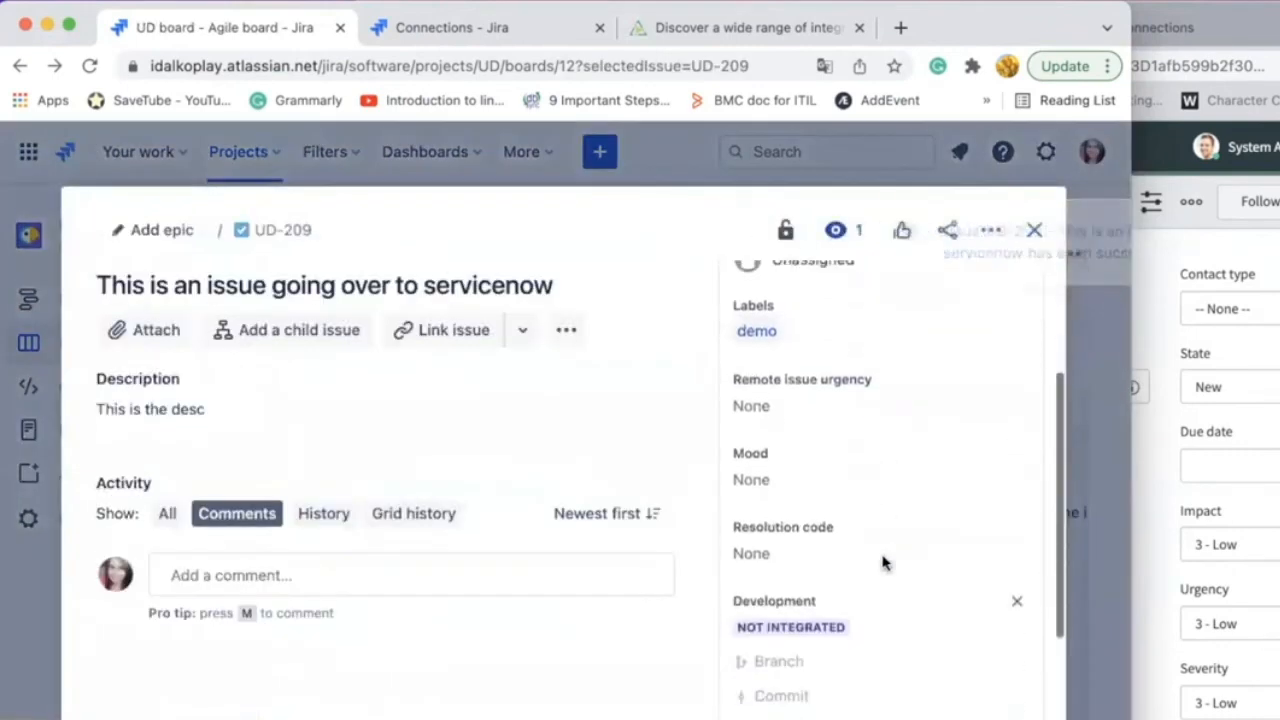
click(851, 659)
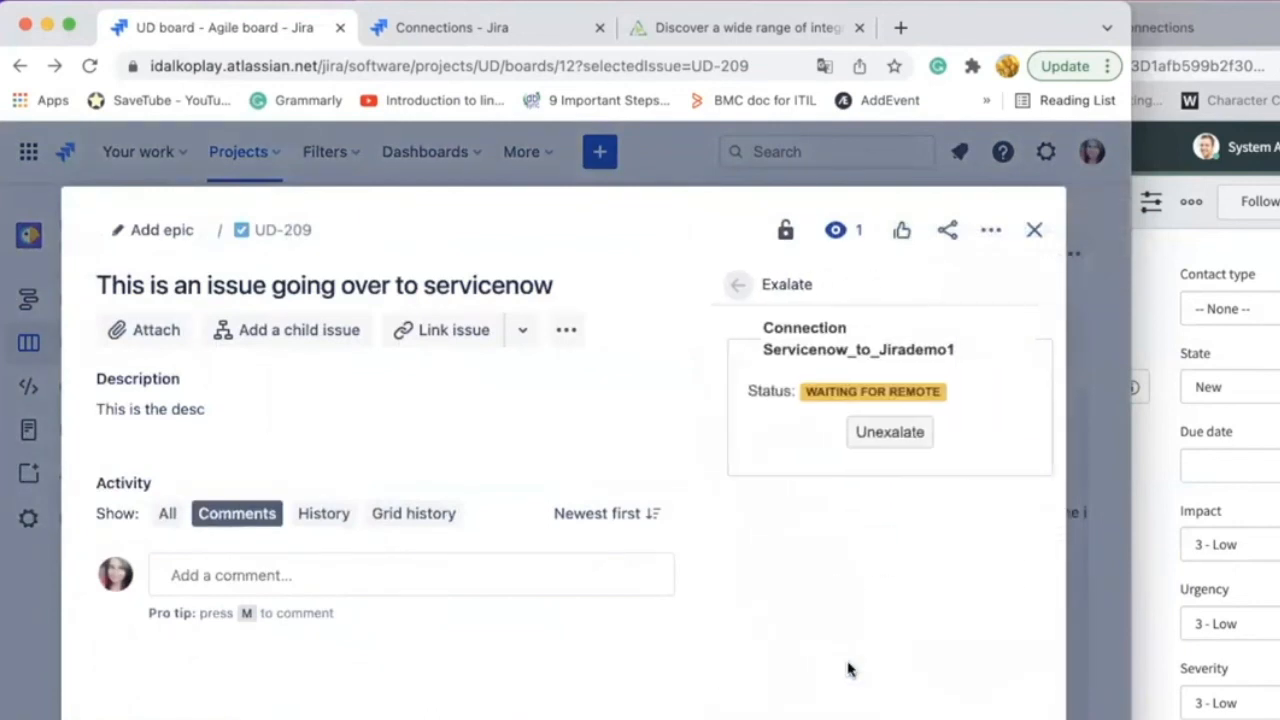